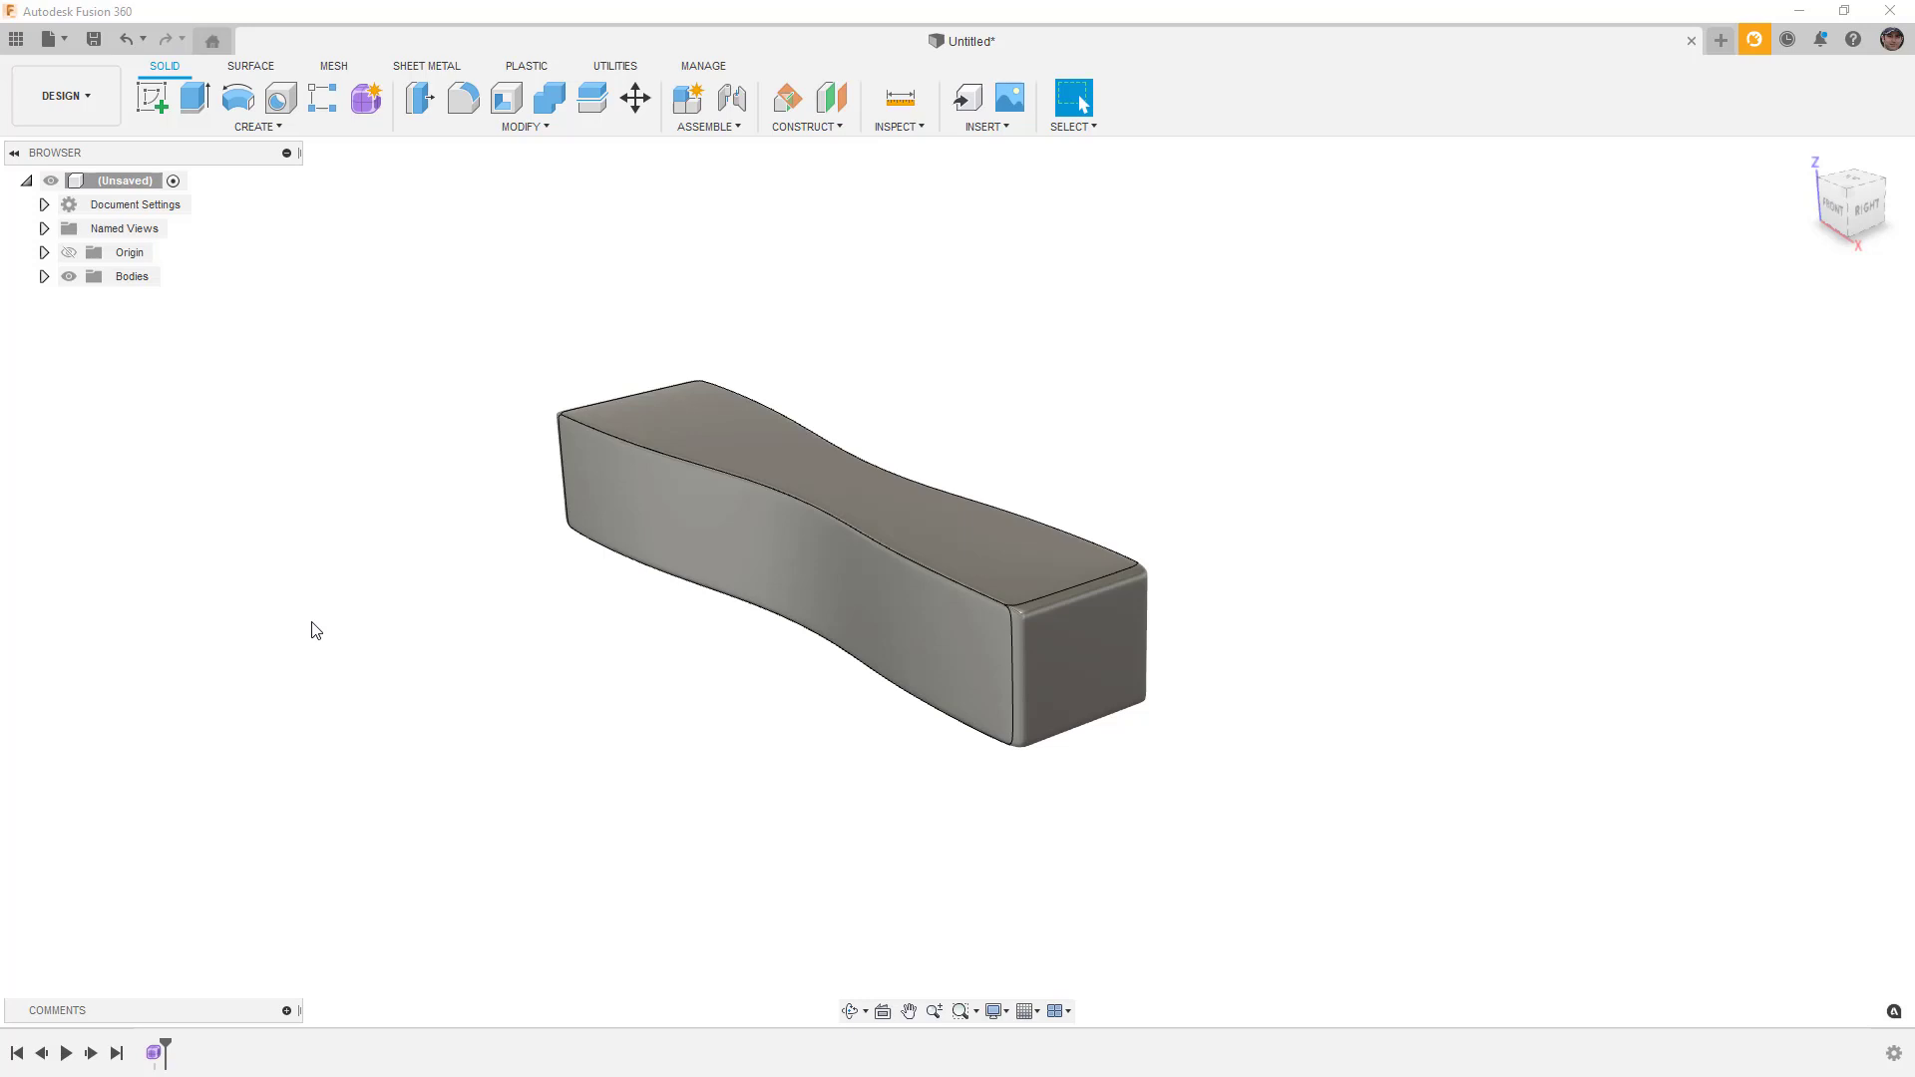
Step: Reopen Form1's T-spline edit, view the bar end-on, and finish the form
click(155, 1055)
right_click(154, 1054)
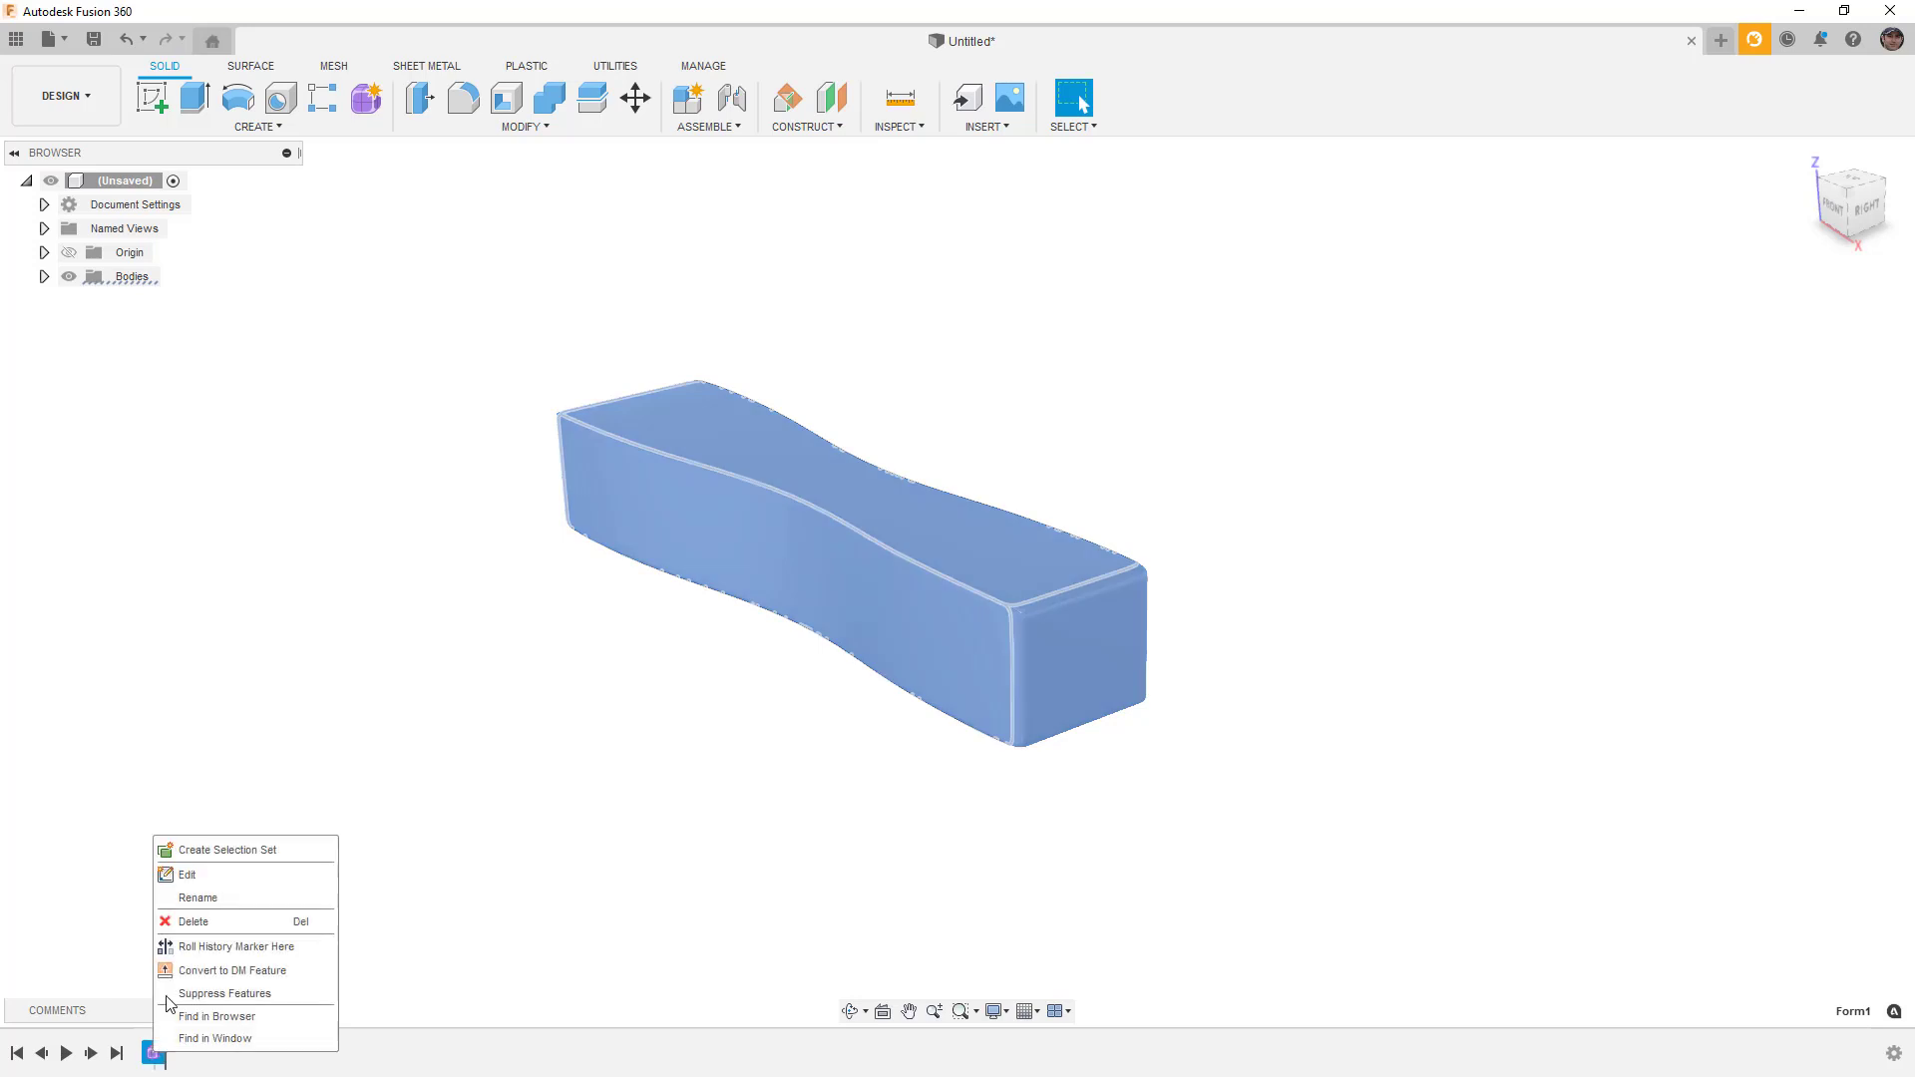
click(207, 874)
mouse_move(897, 727)
shift+middle_down()
mouse_move(824, 716)
mouse_move(867, 718)
mouse_move(877, 671)
mouse_move(868, 718)
mouse_move(911, 735)
shift+middle_up()
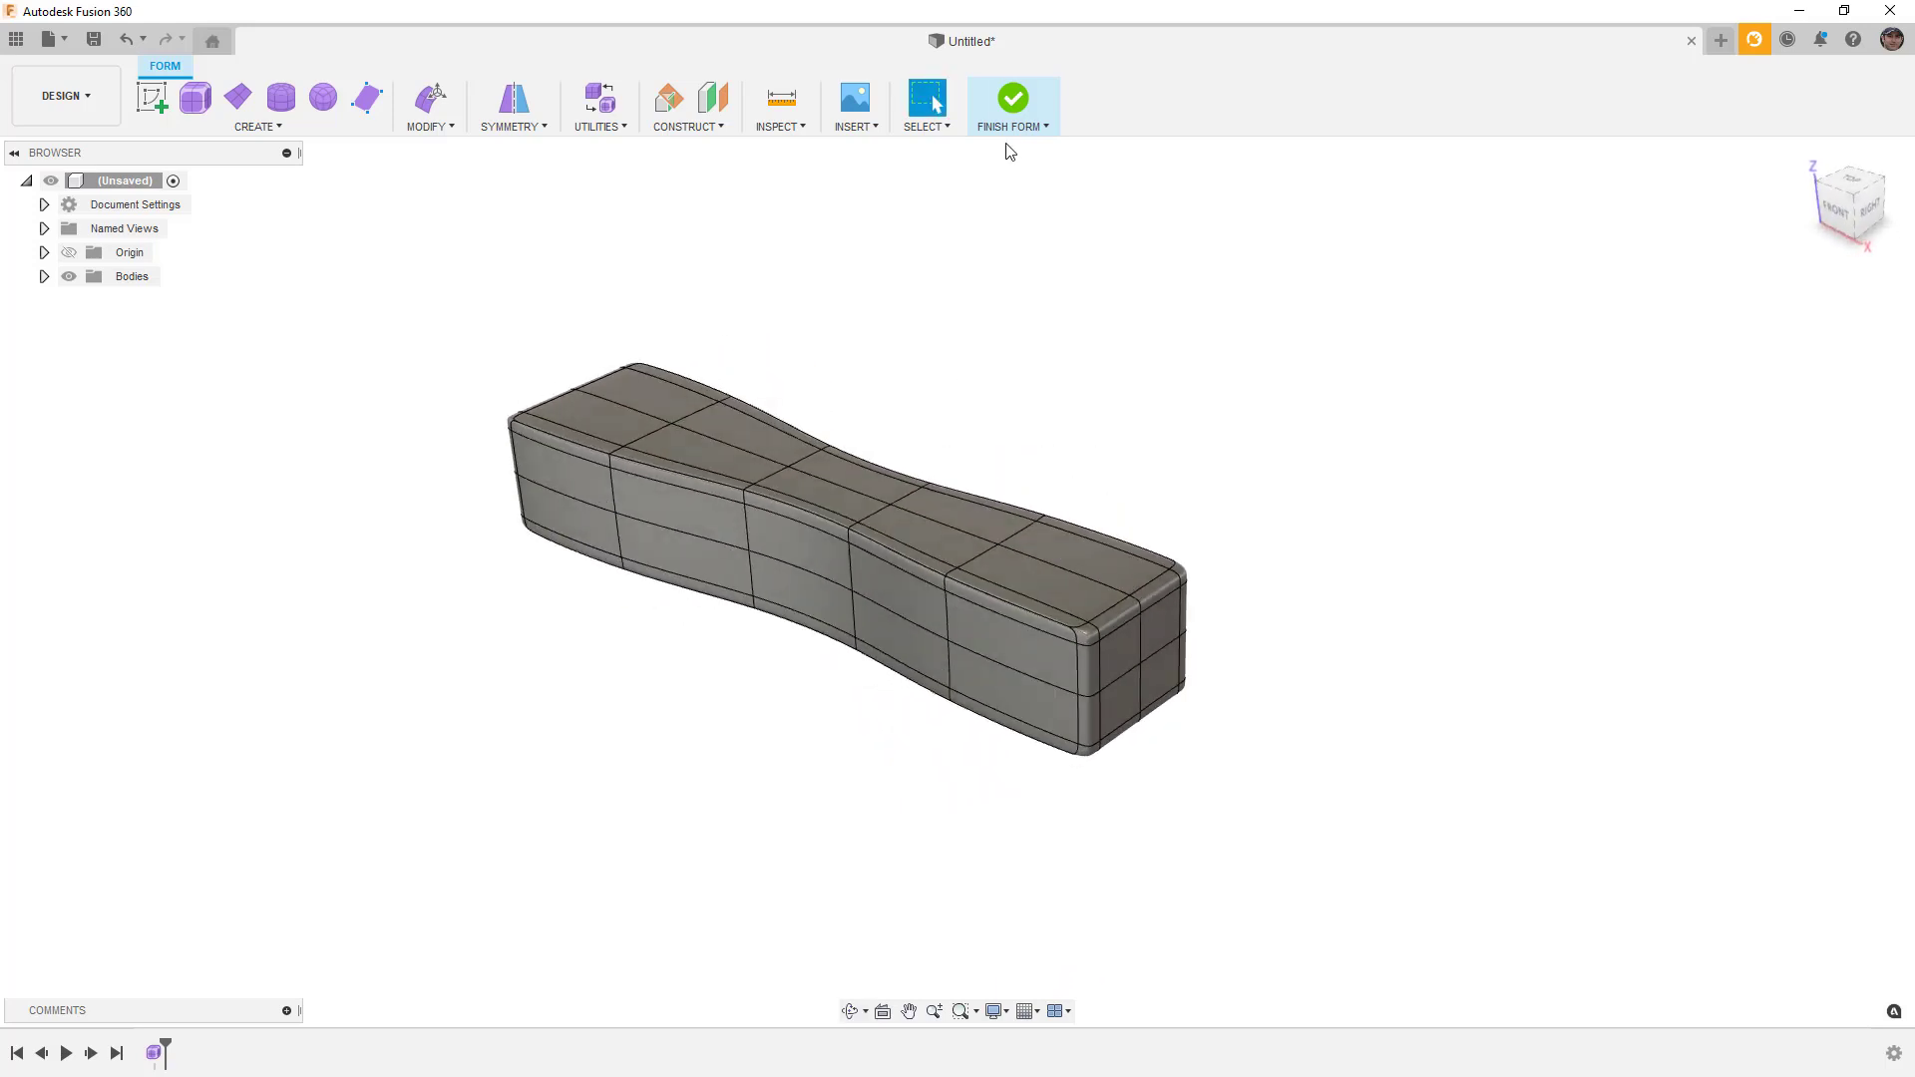
click(1019, 101)
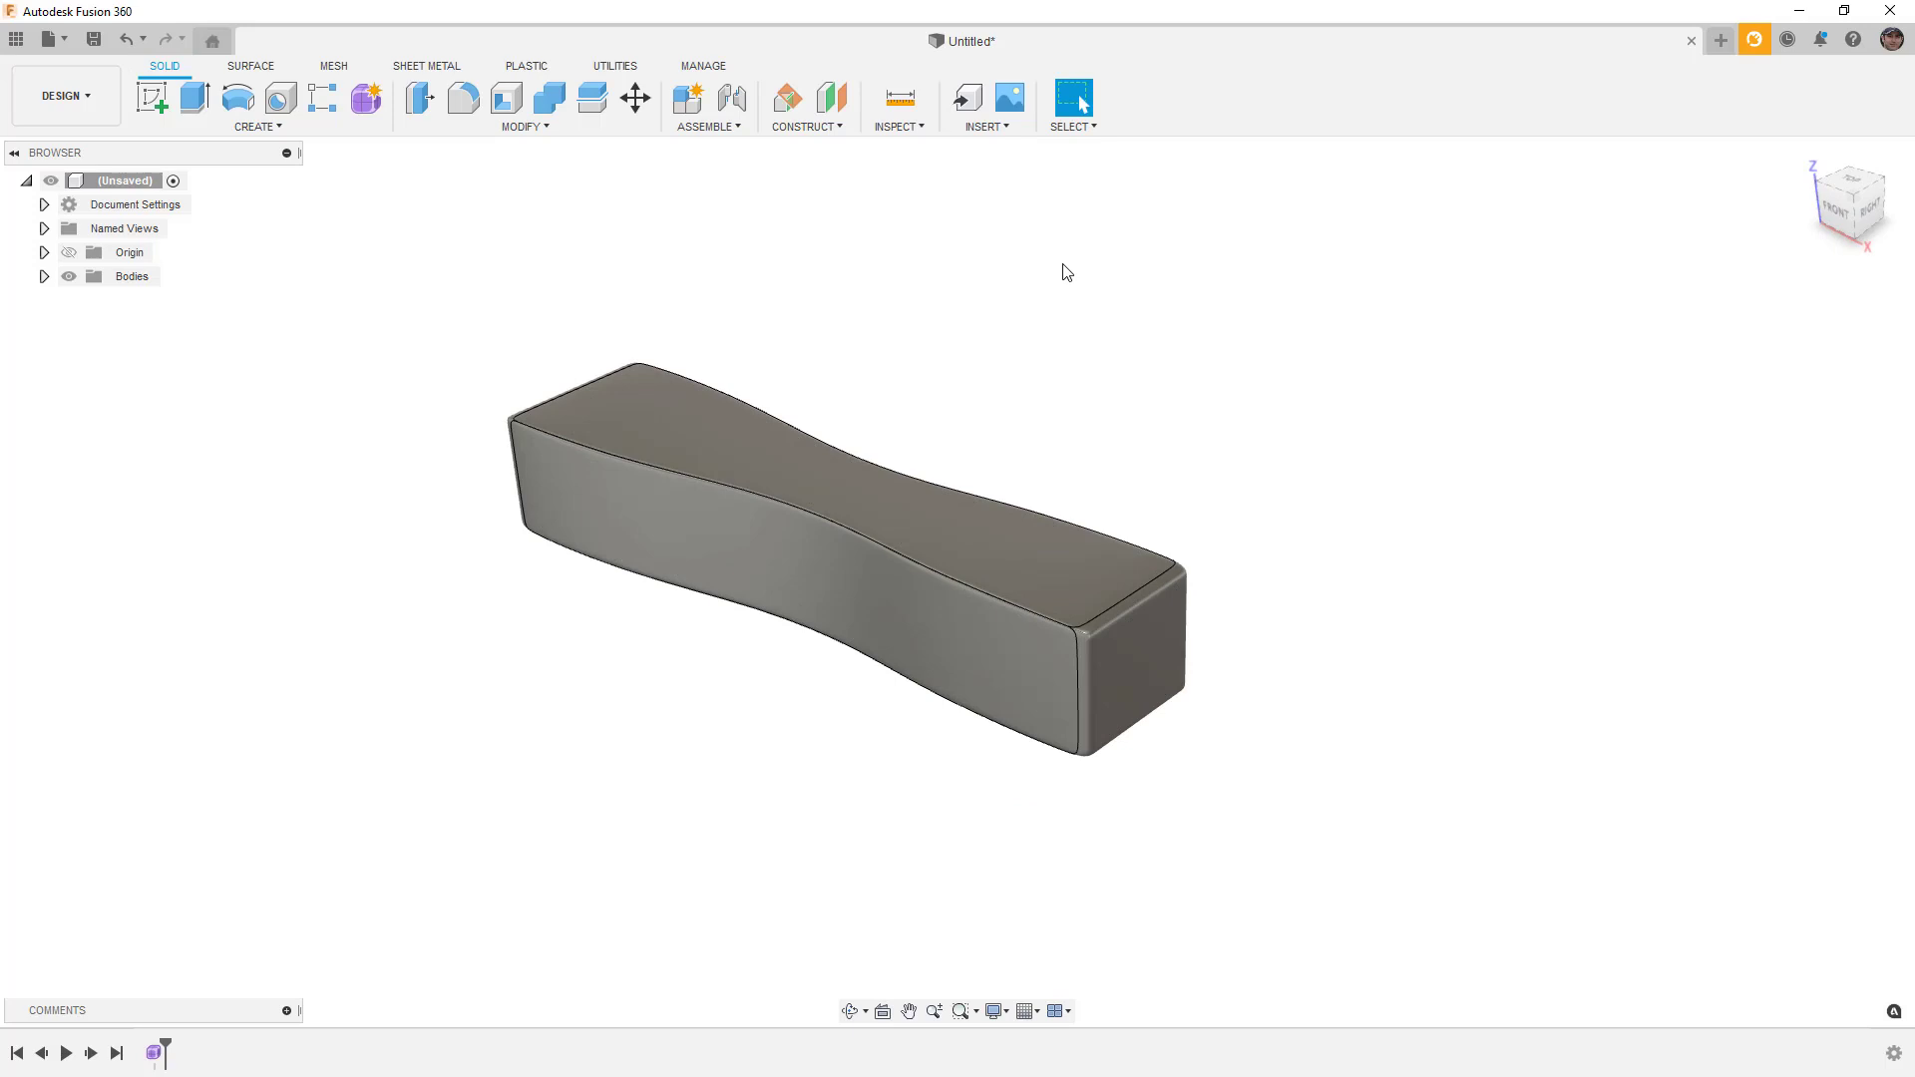
Step: Tessellate the bar into a Medium-refinement quad mesh of about 25300 triangles
click(335, 67)
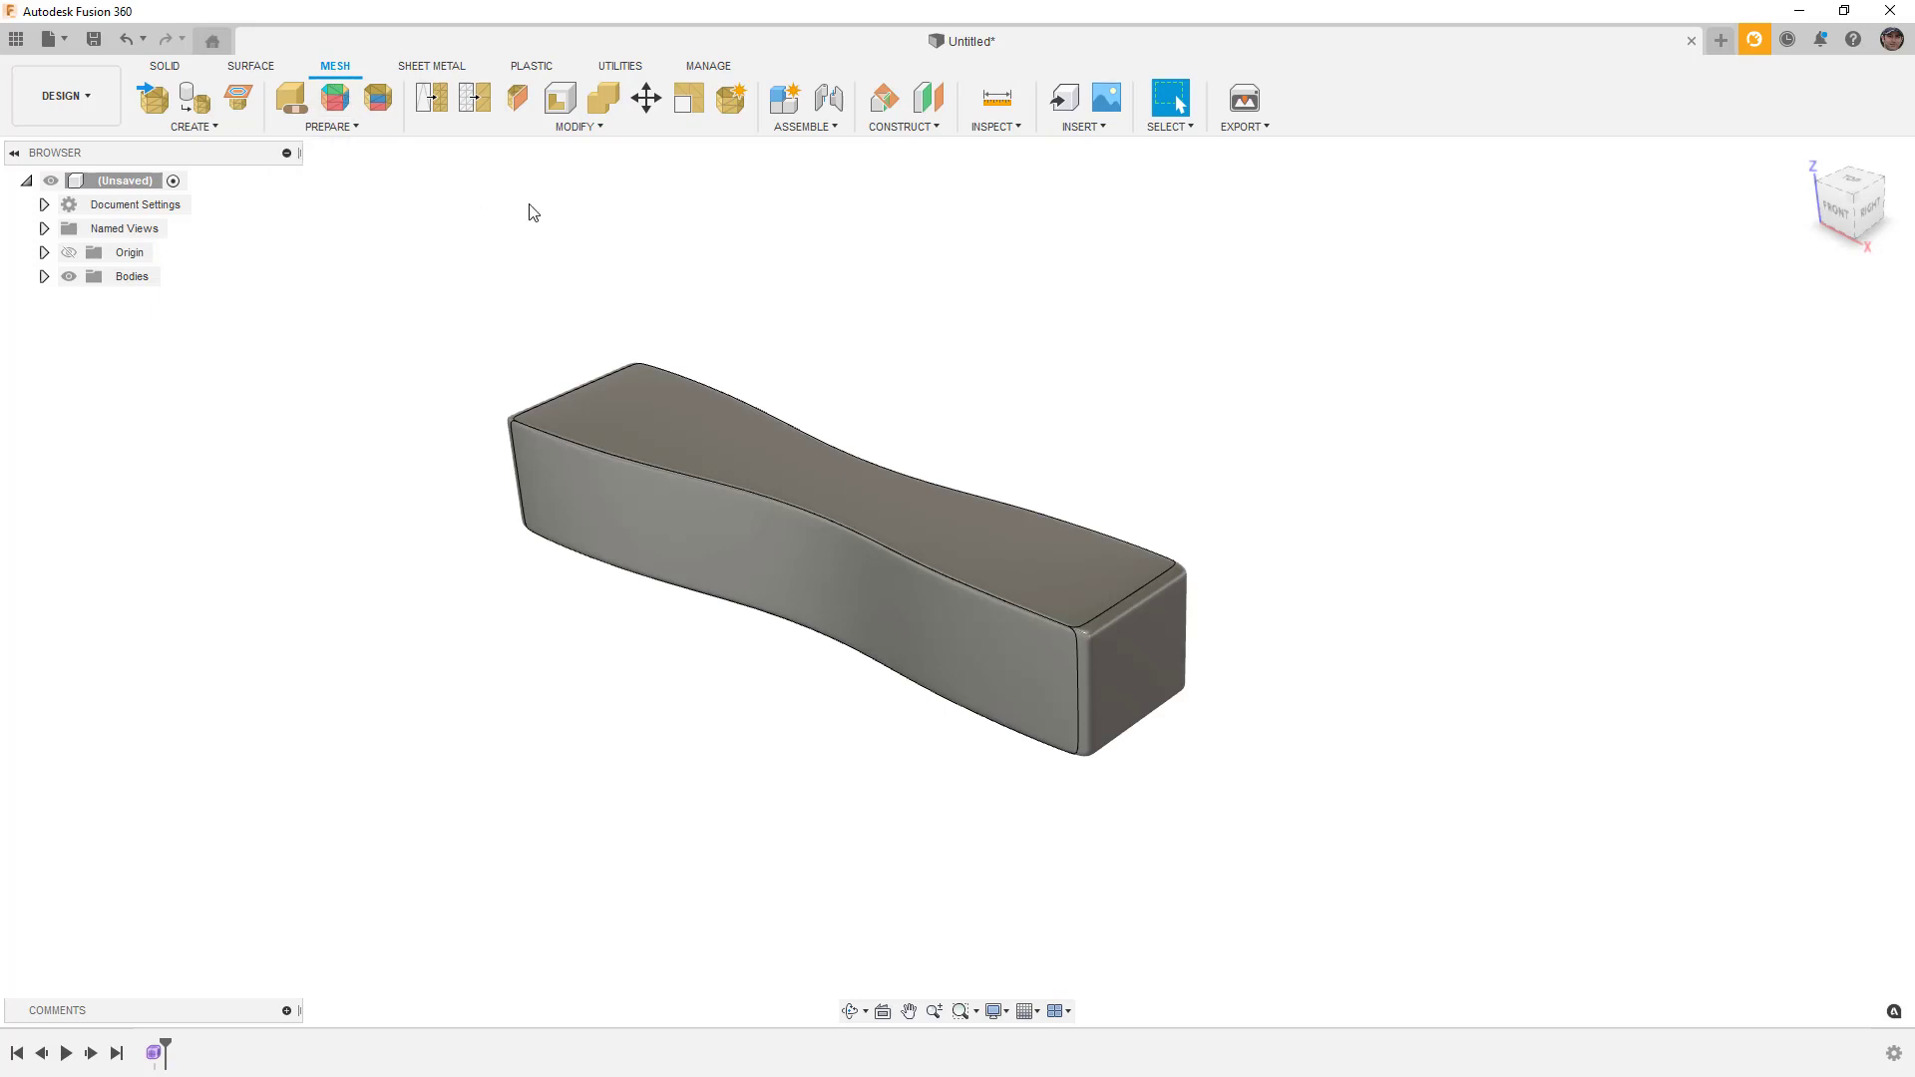
click(226, 125)
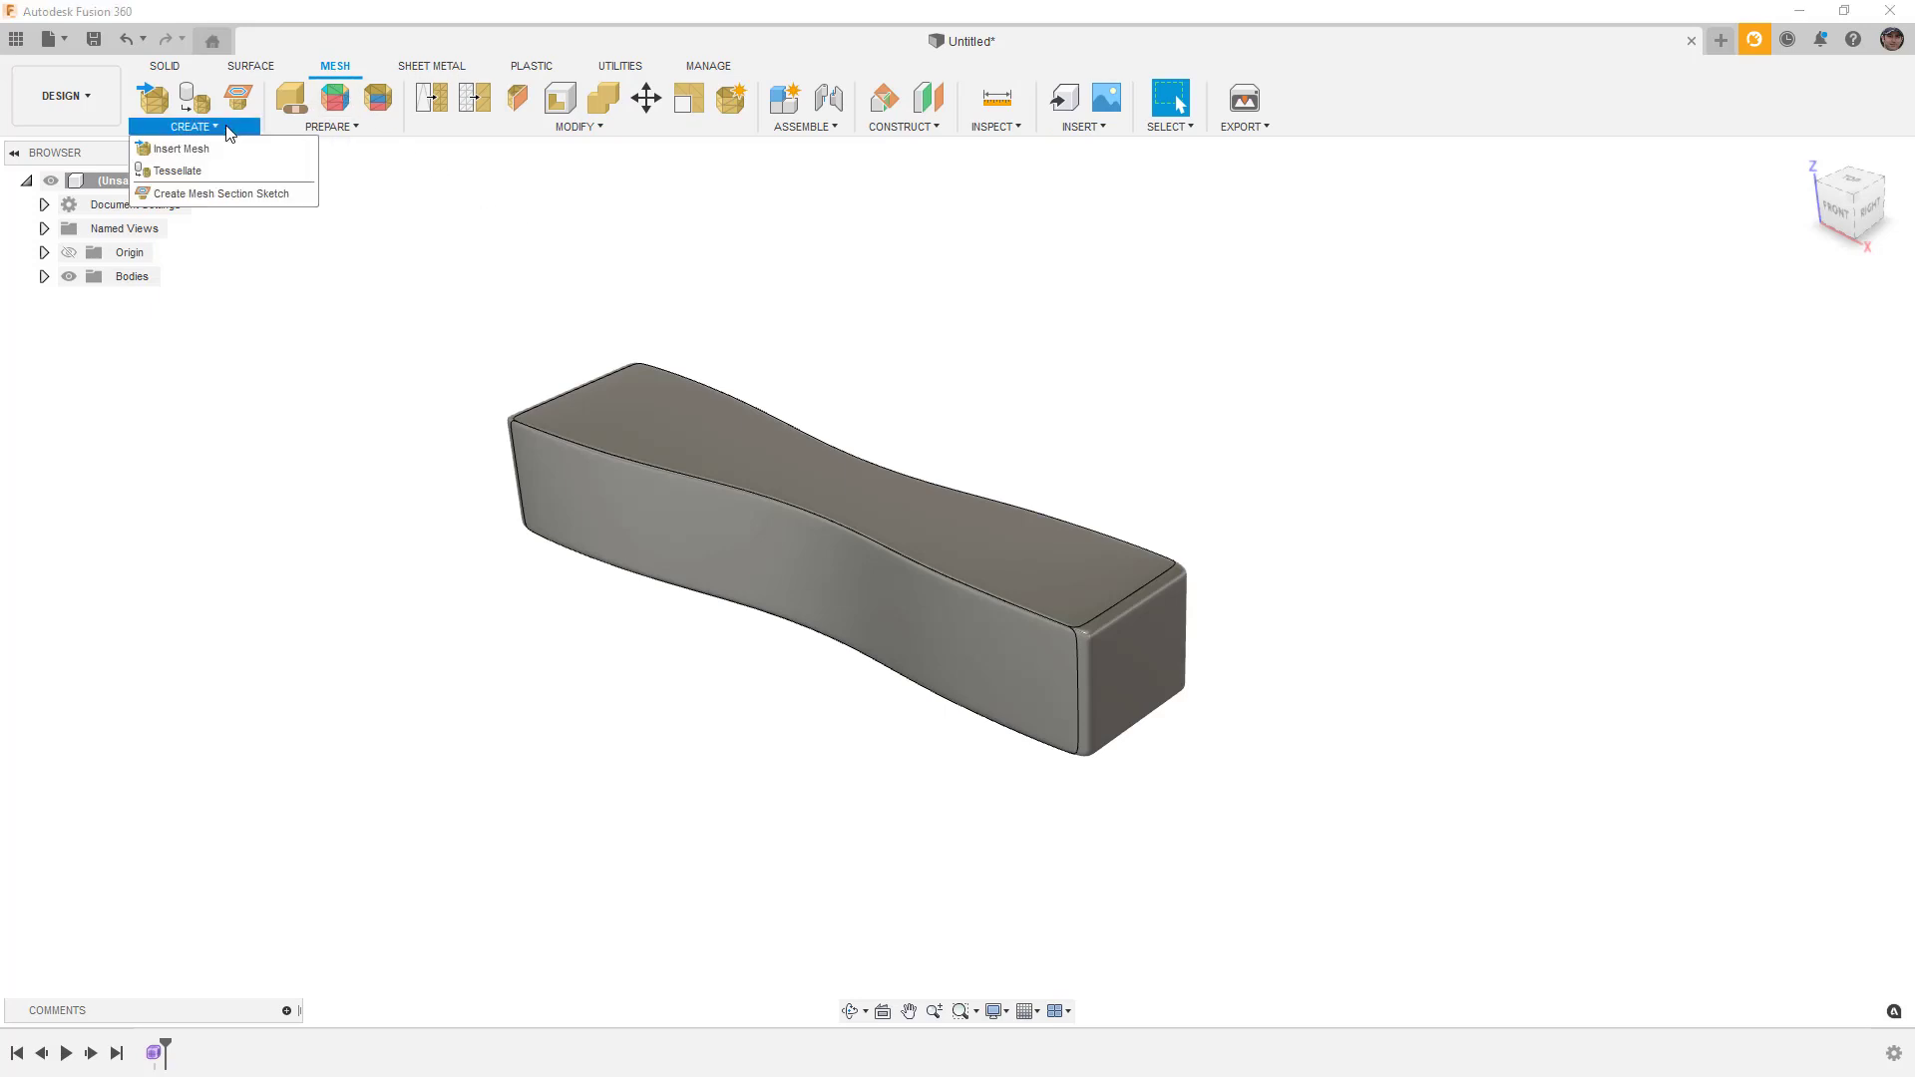
click(555, 126)
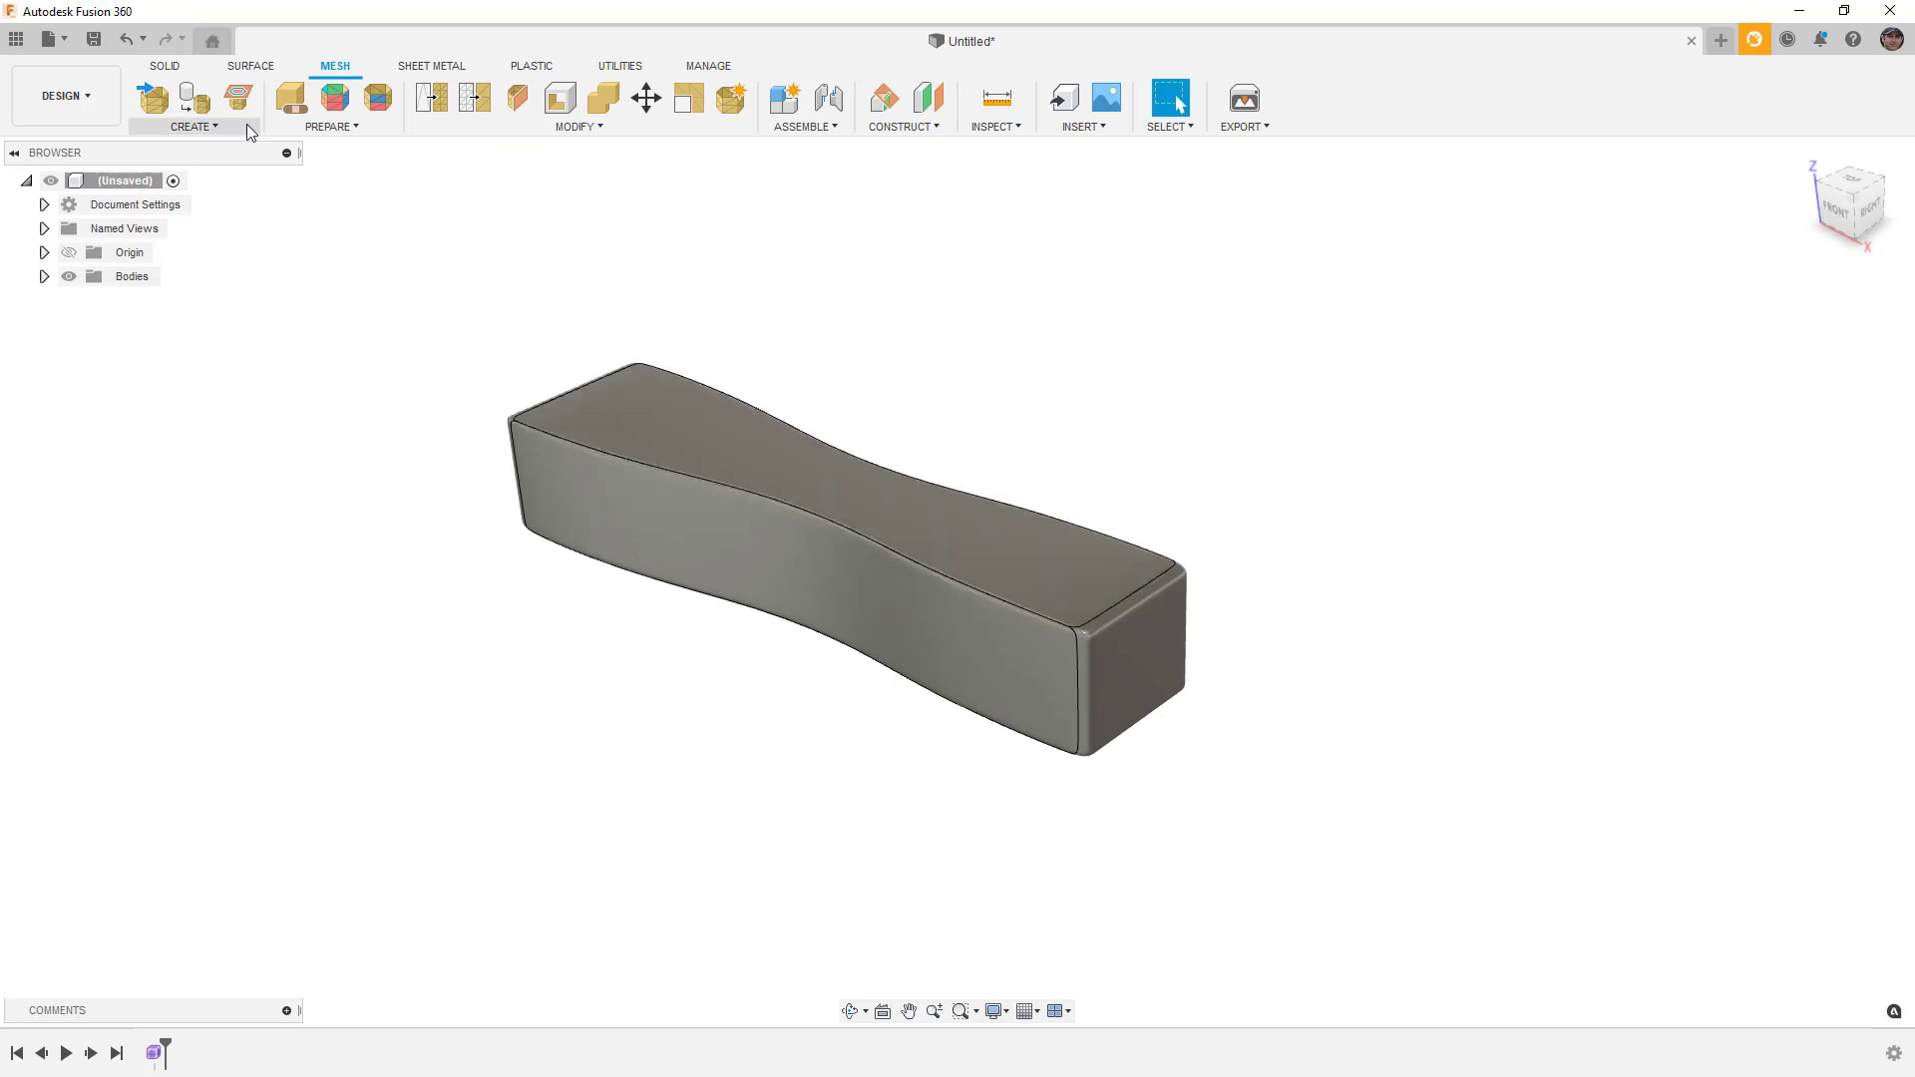
click(195, 96)
click(660, 434)
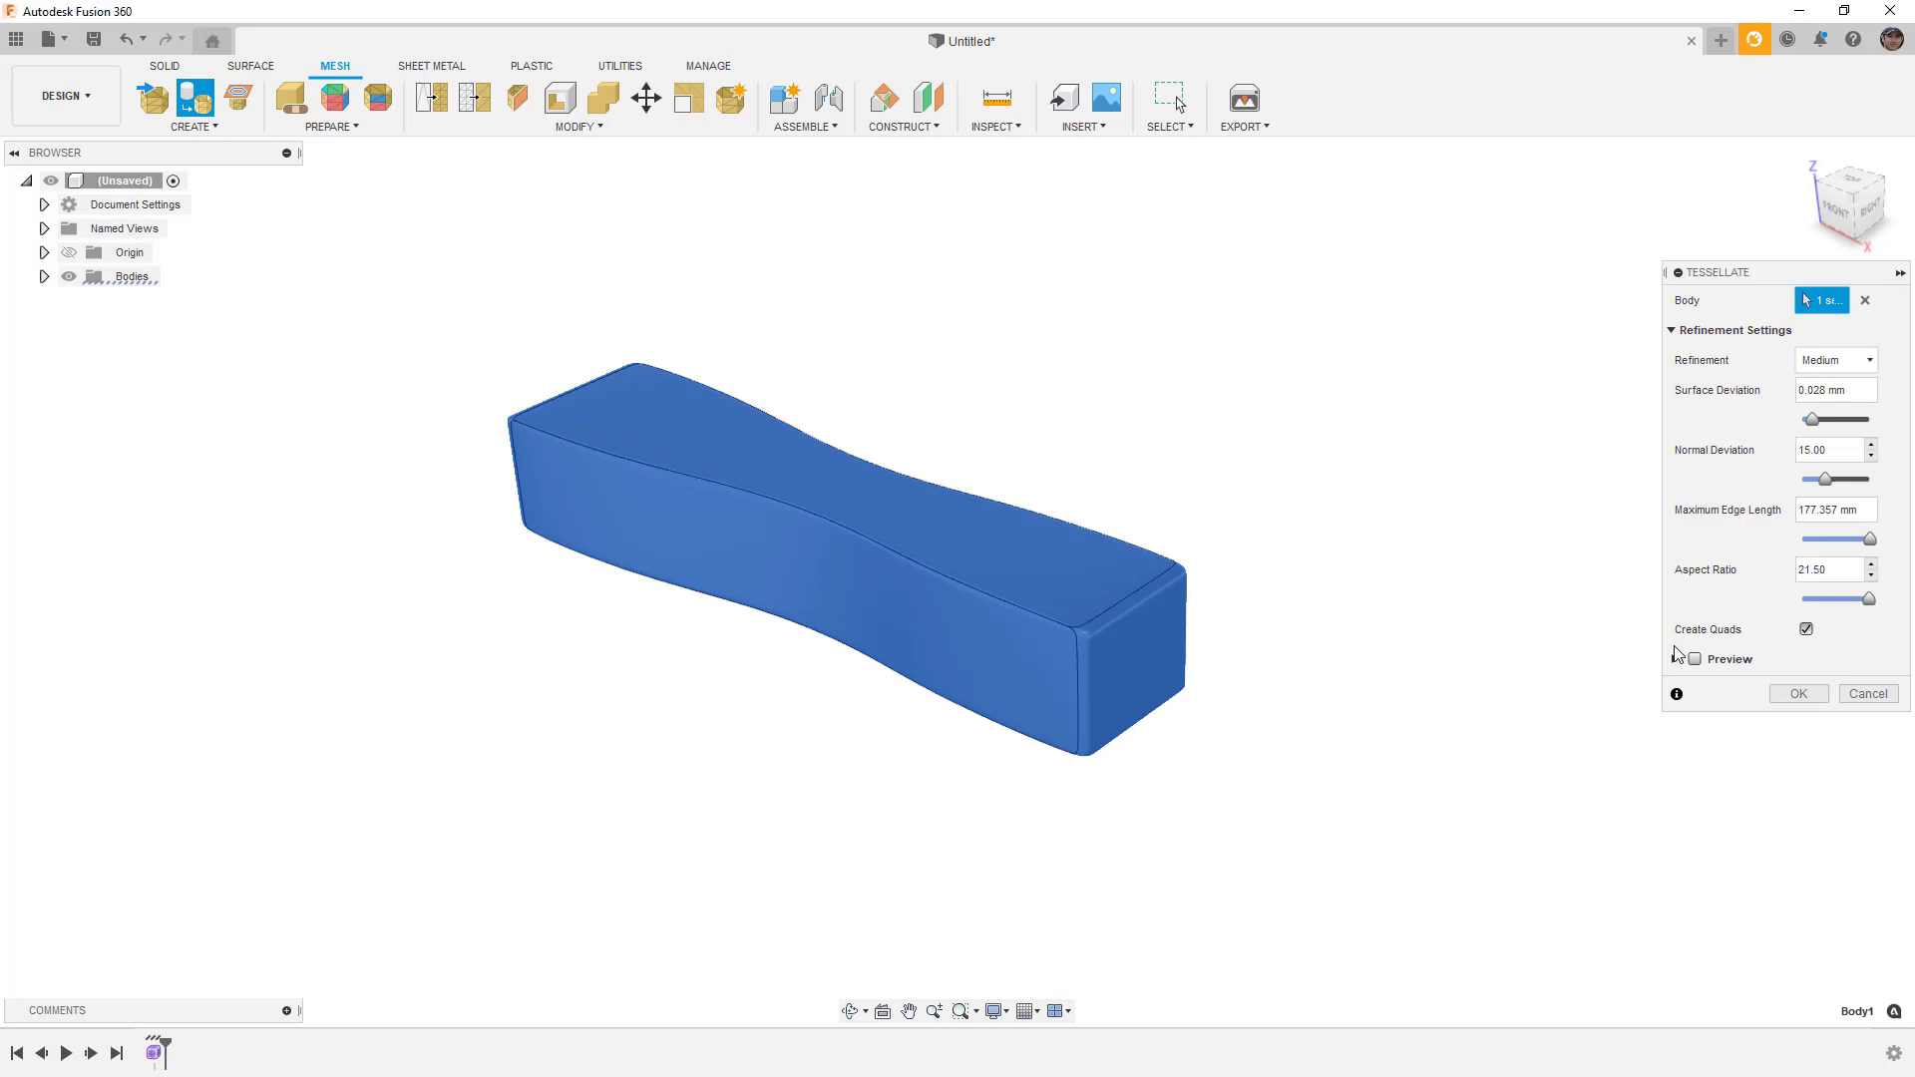
click(1695, 660)
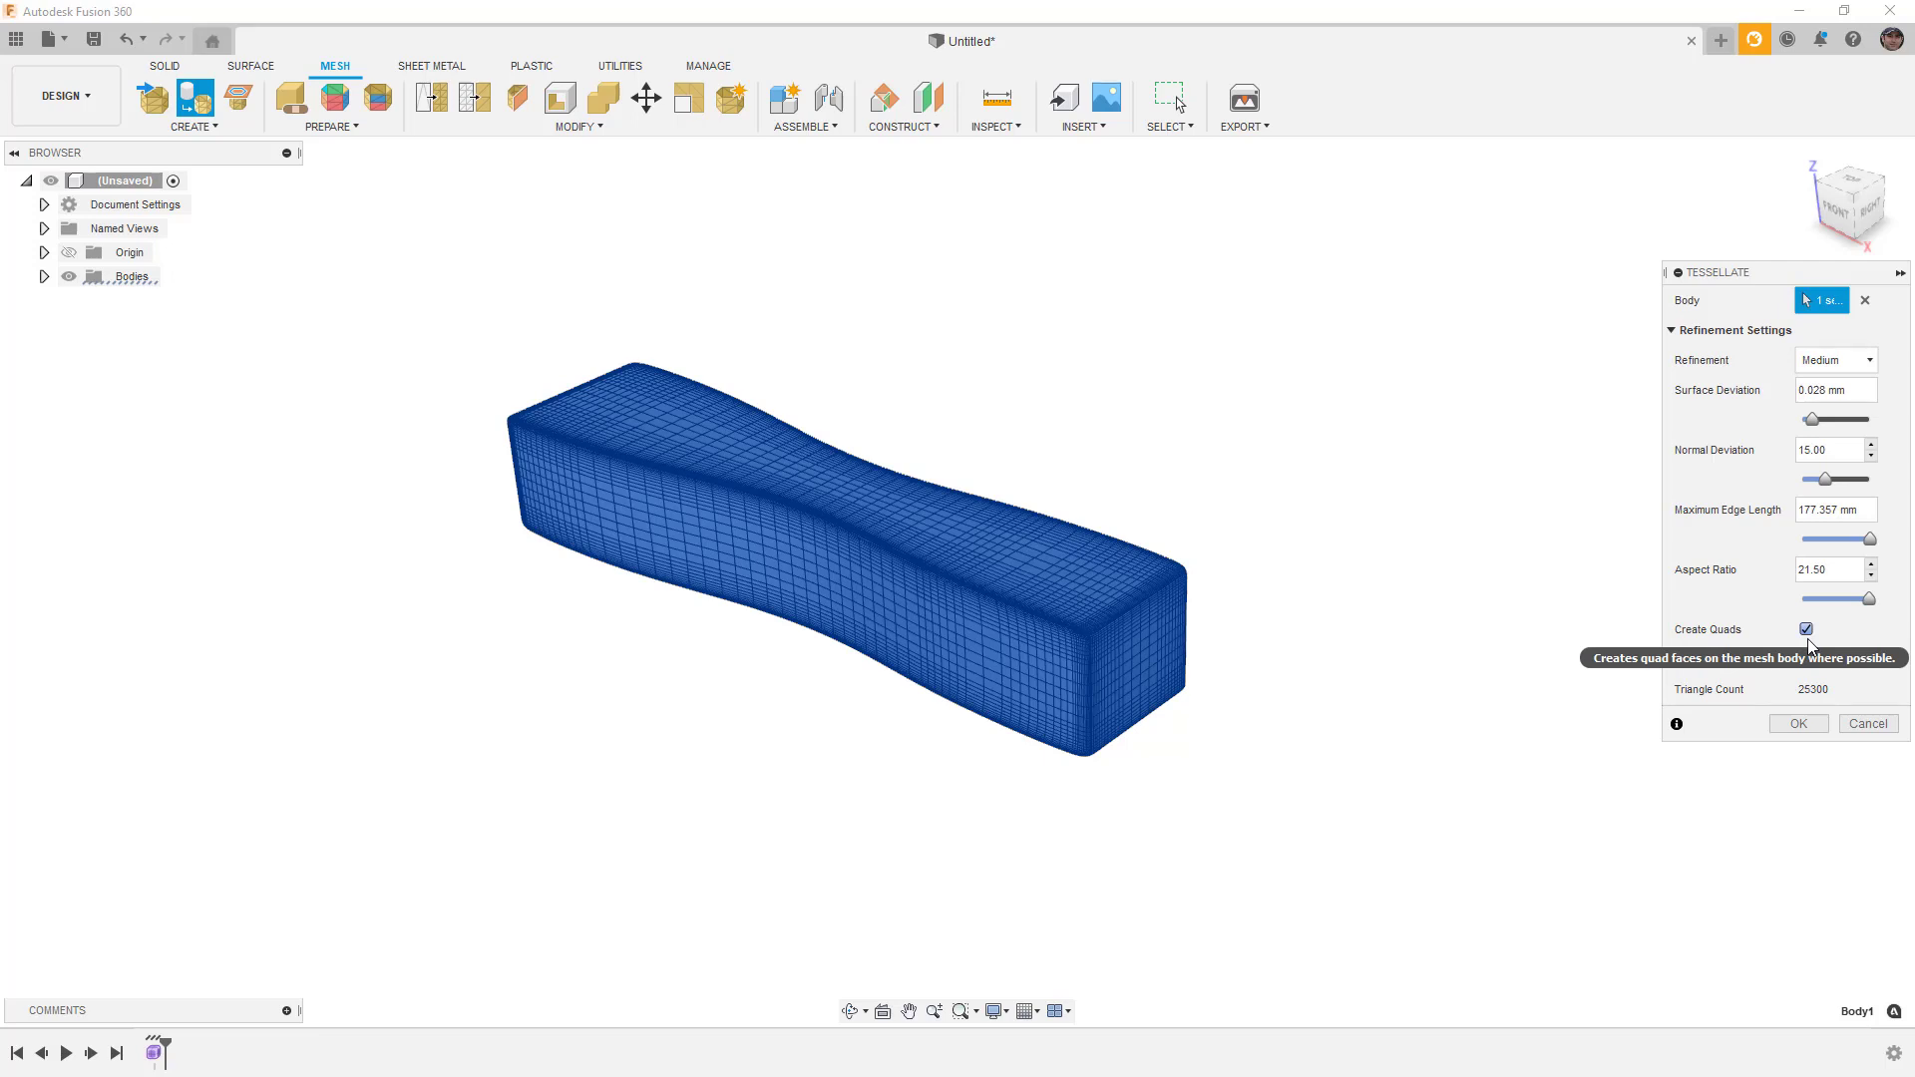
click(1800, 724)
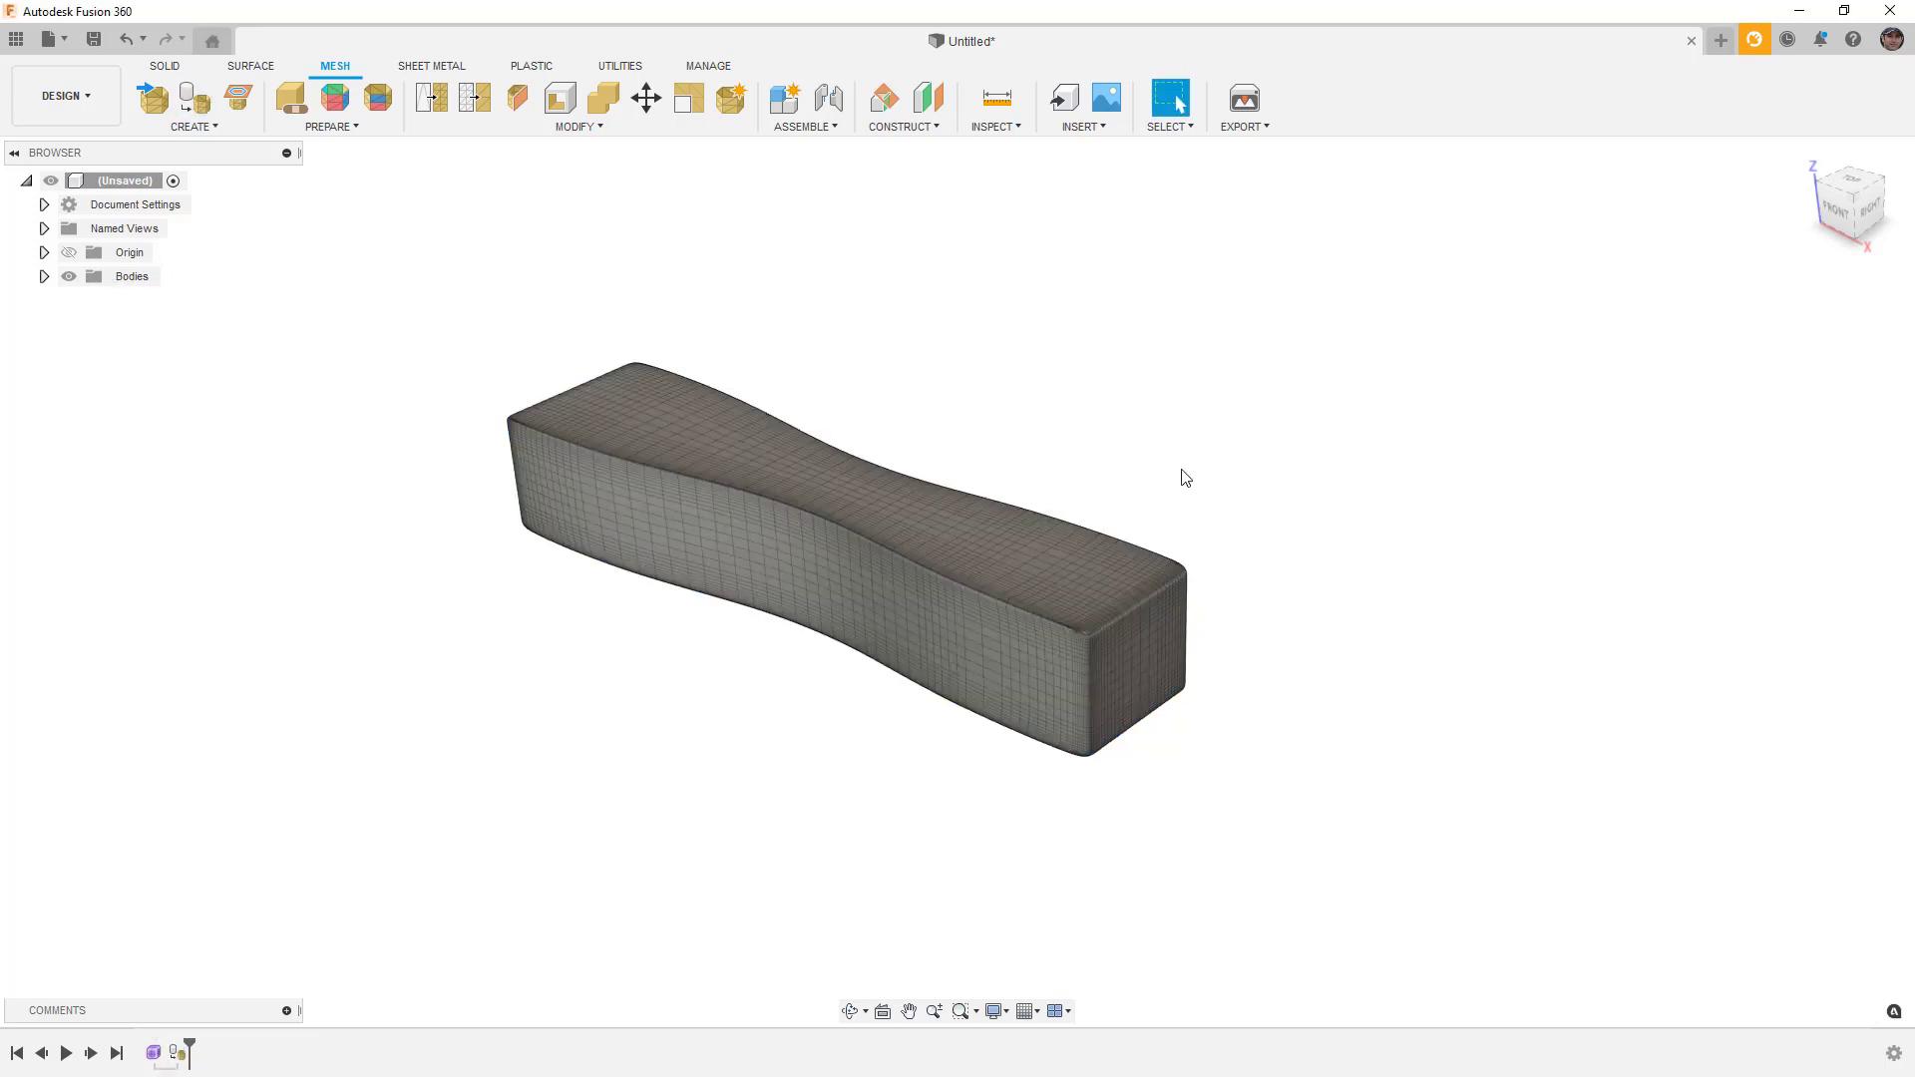
Step: Inspect mesh Body1 up close, then roll the history back to Form1
click(44, 277)
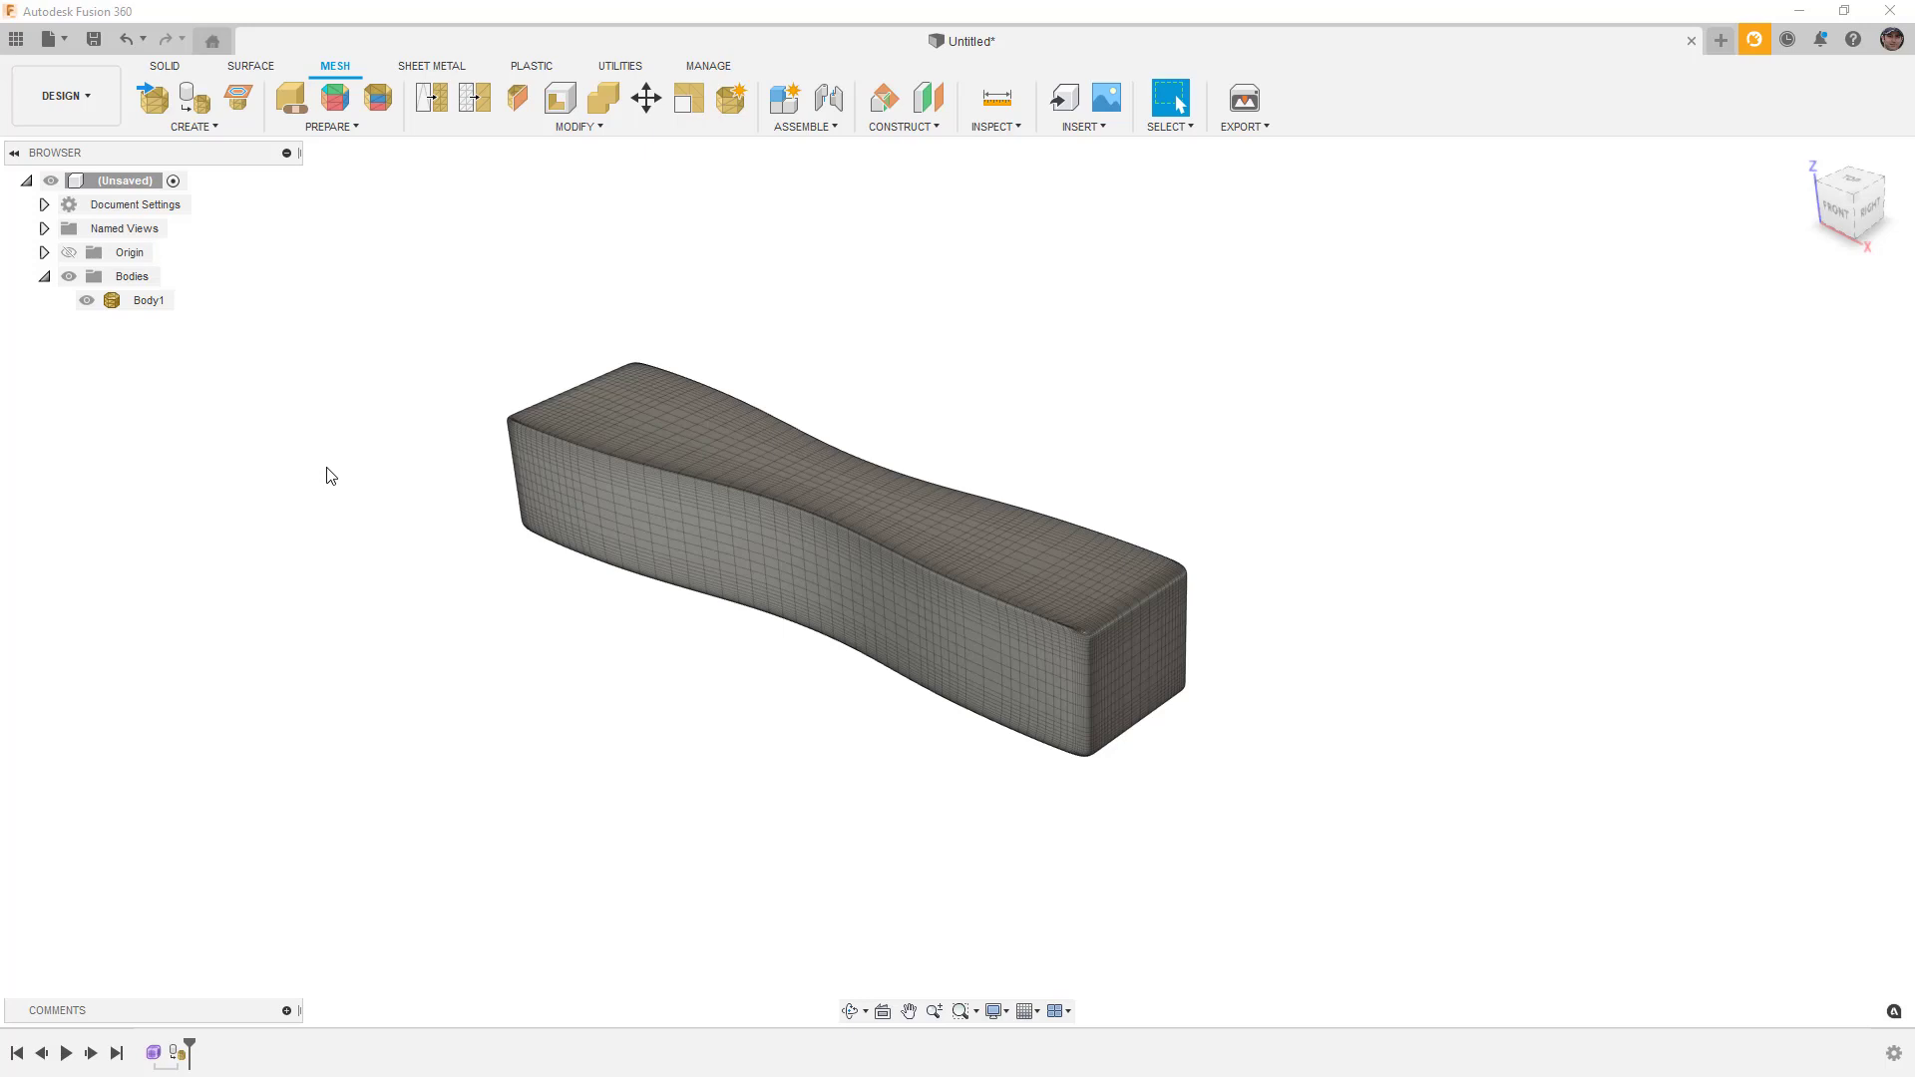
click(611, 440)
shift+middle_drag(611, 439, 678, 464)
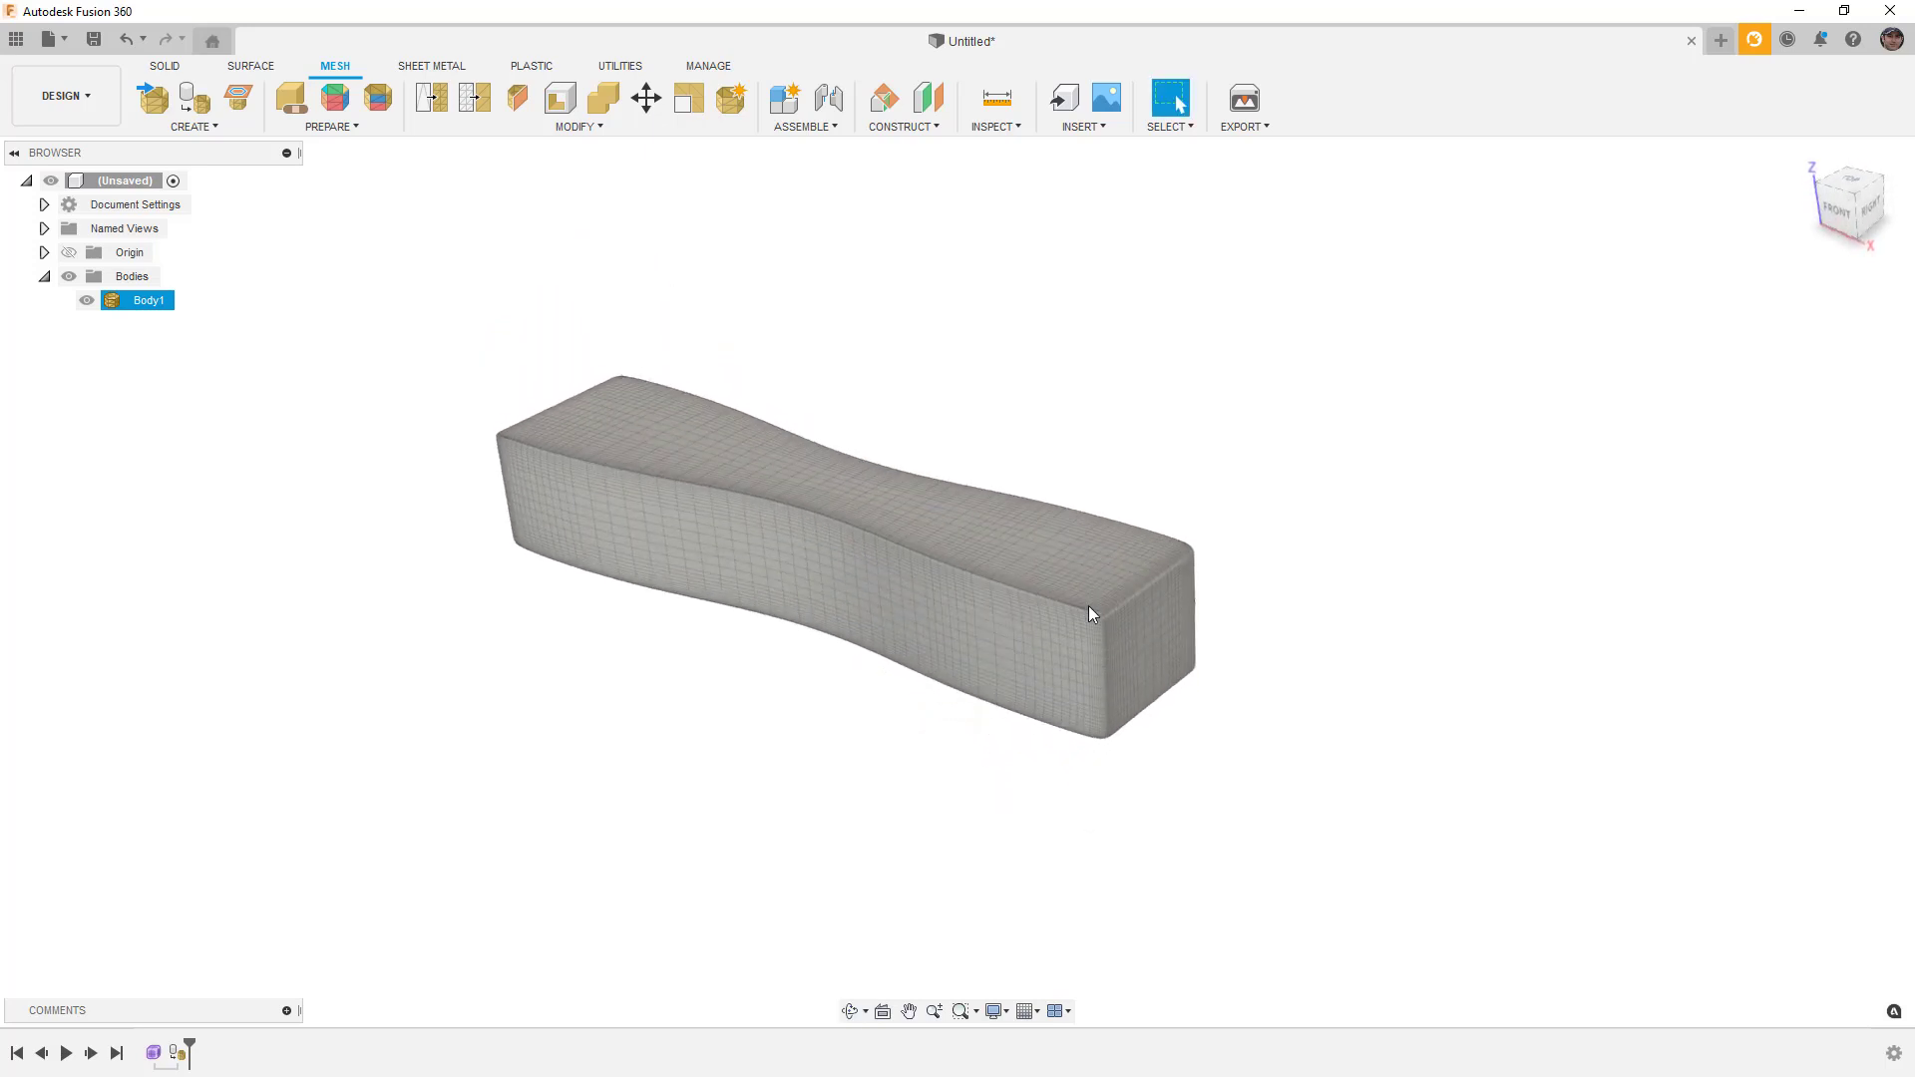
scroll(1091, 616, up, 6)
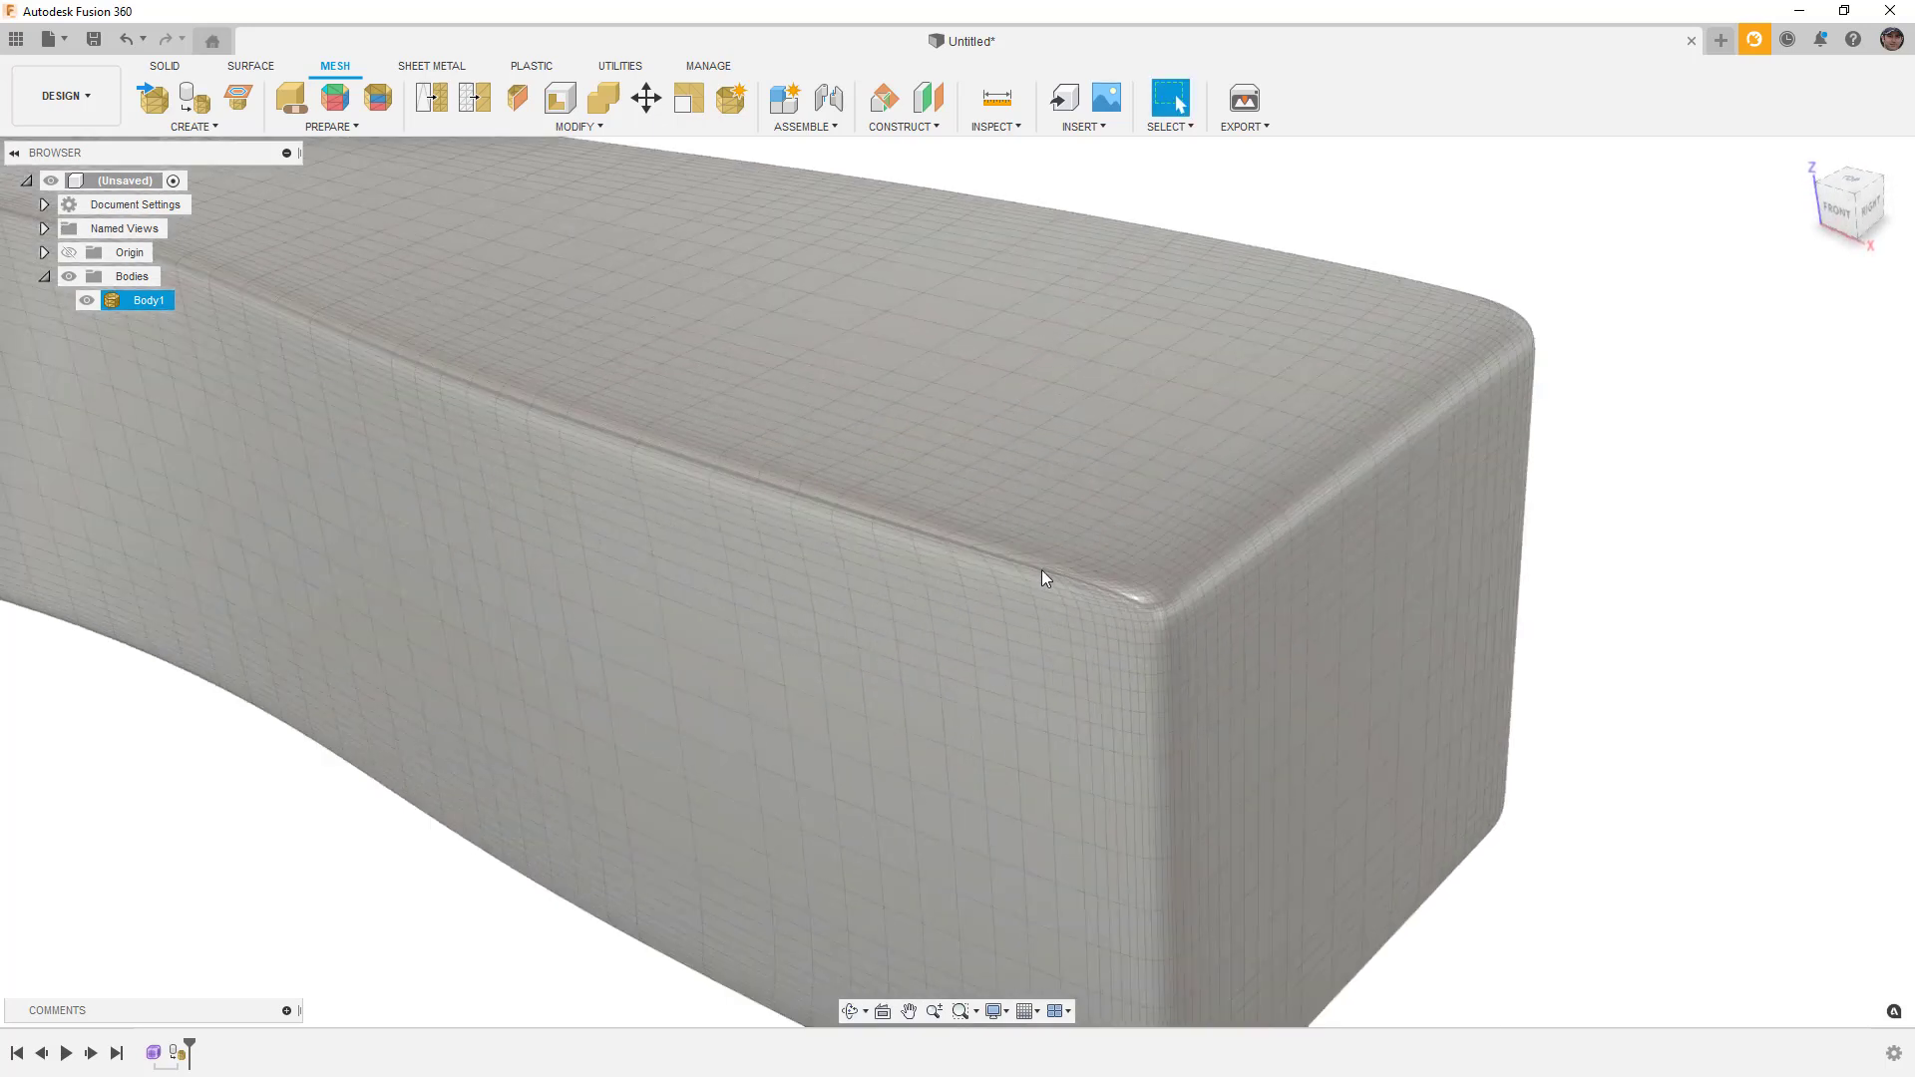
scroll(1171, 570, down, 8)
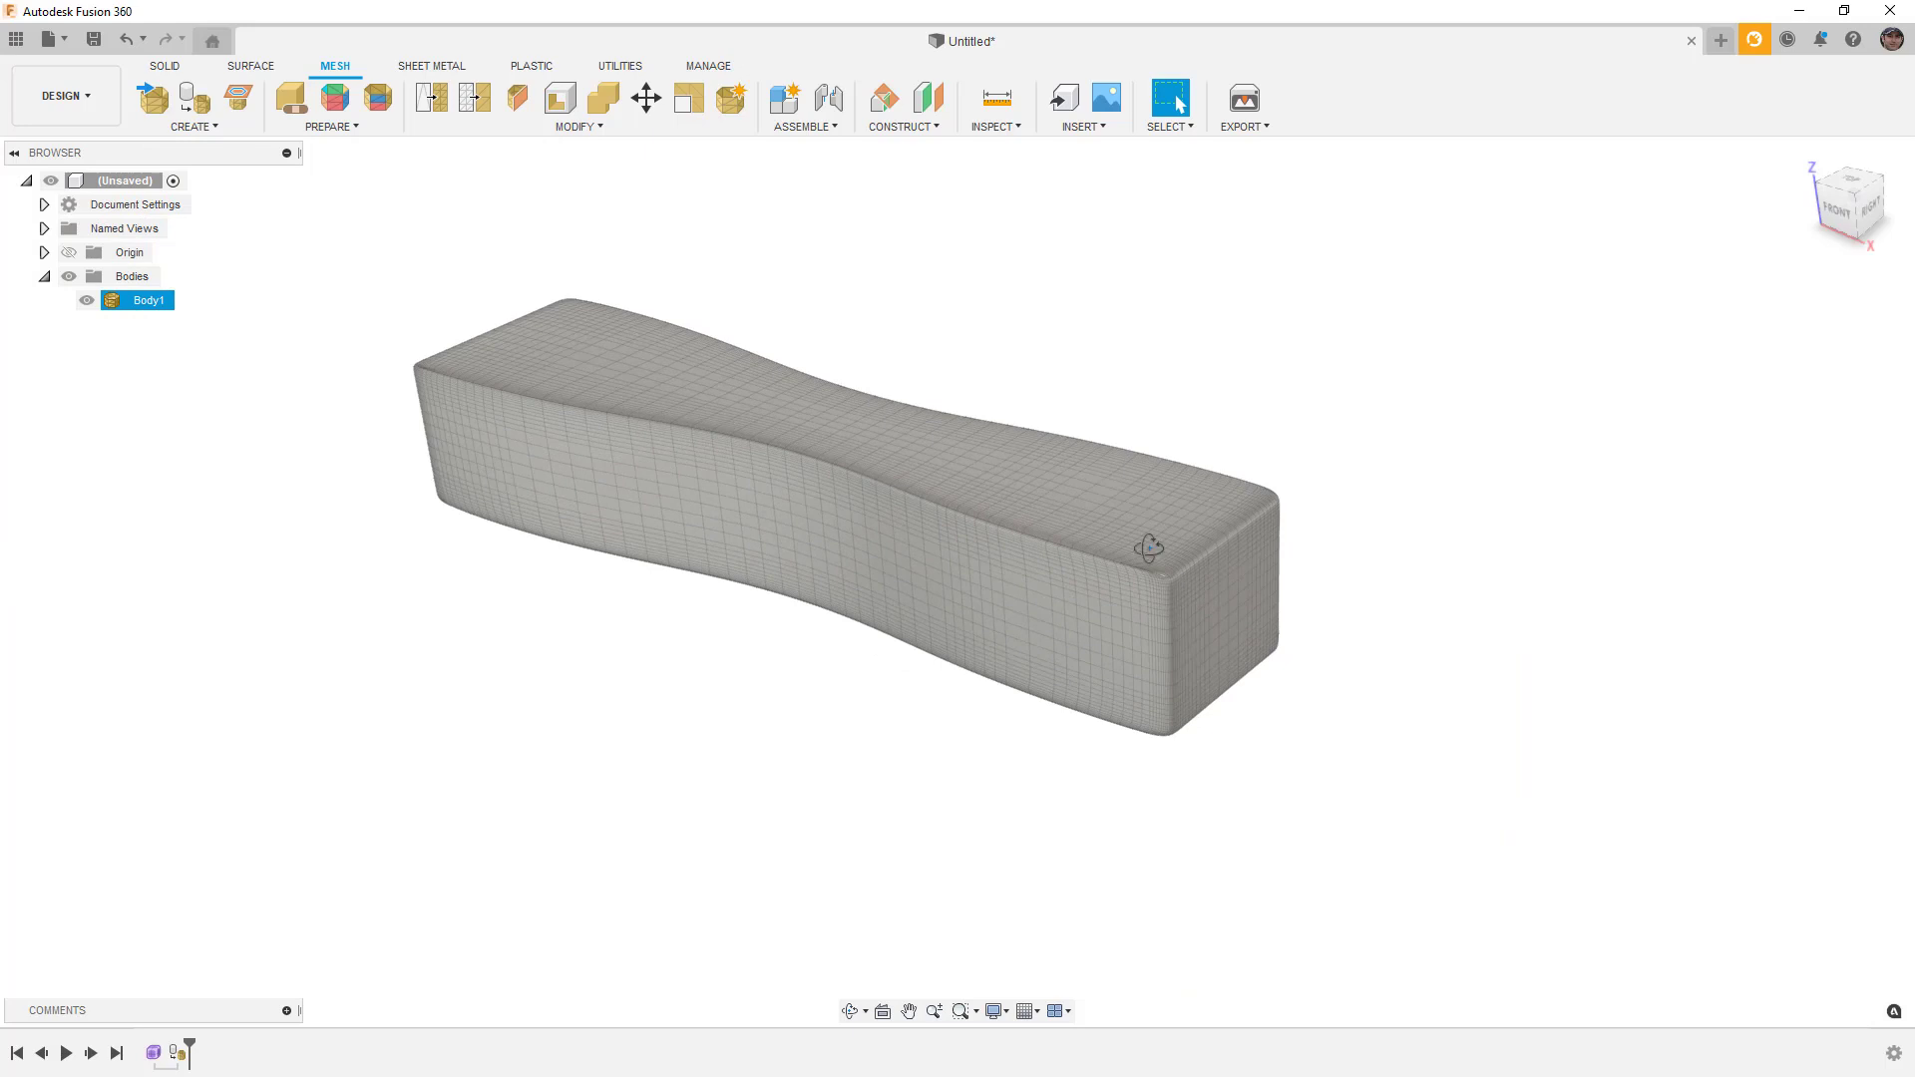
key(Escape)
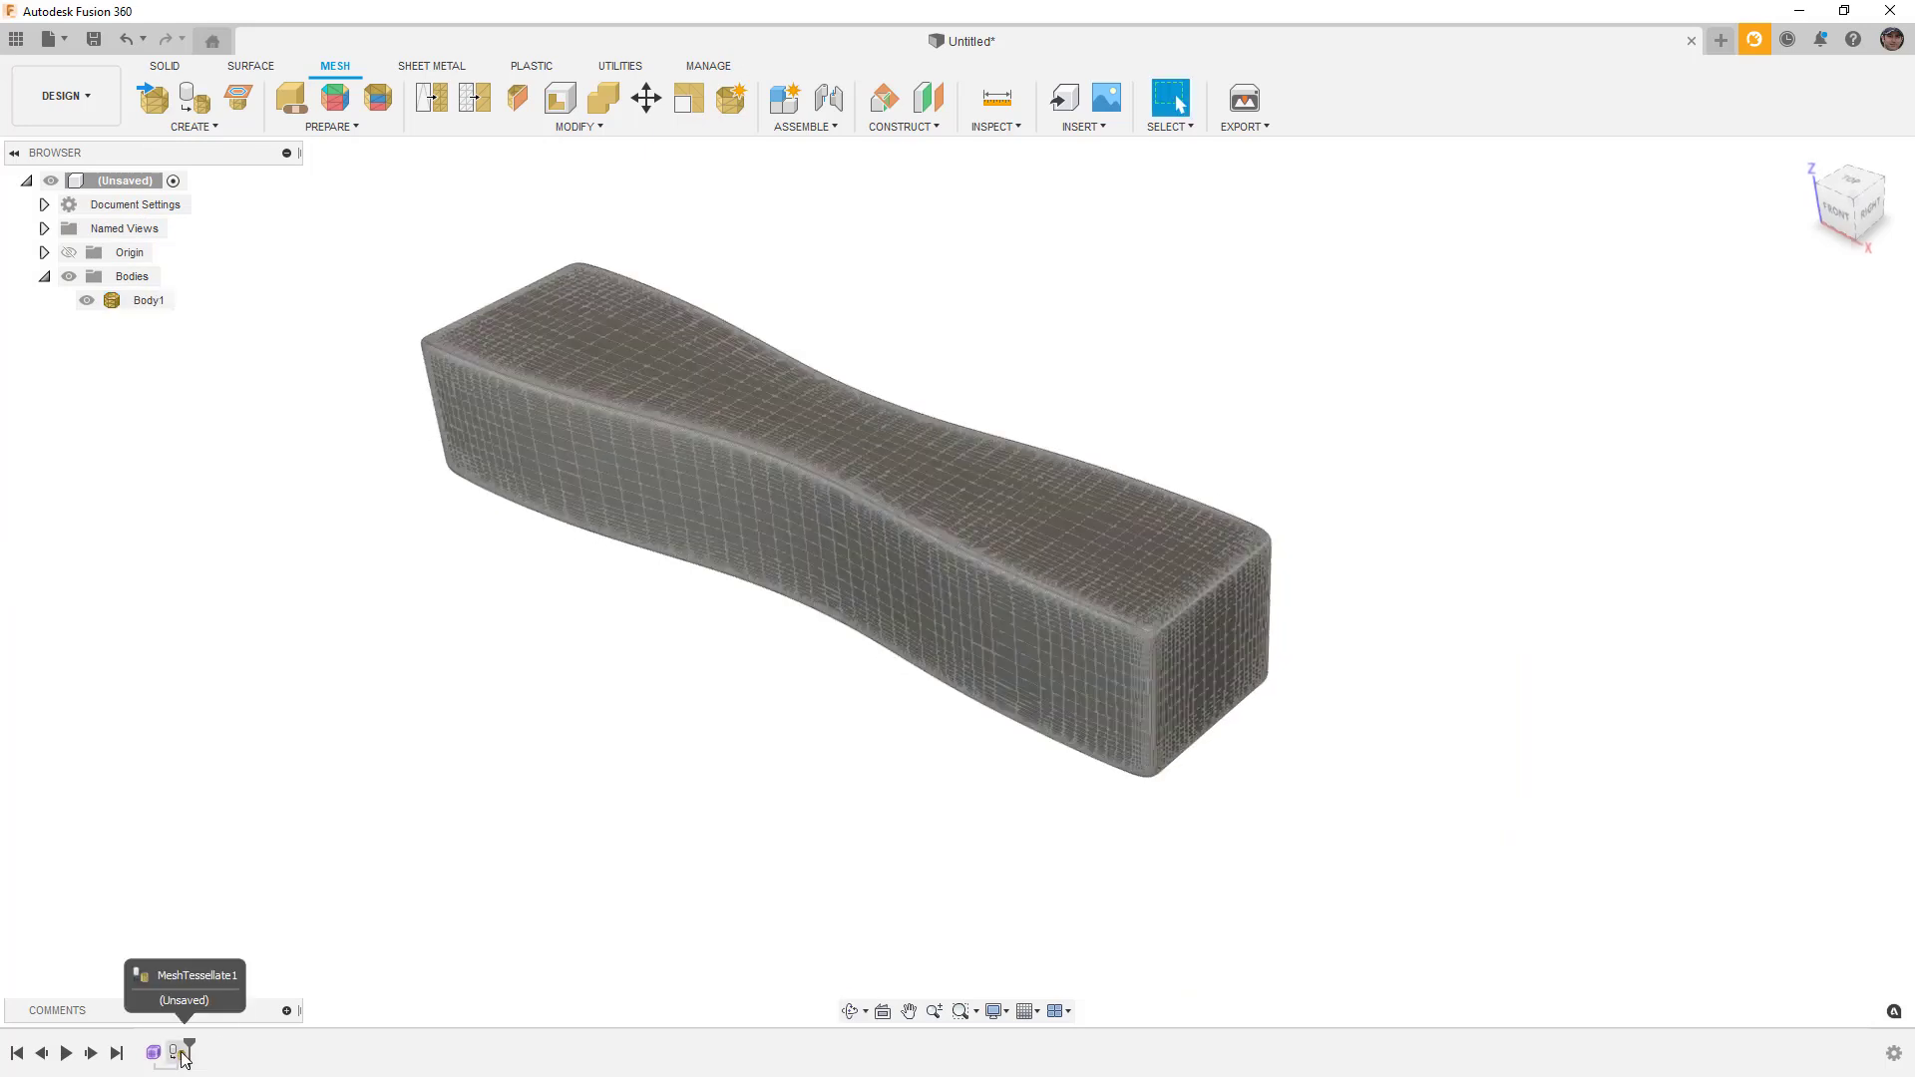
drag(189, 1045, 167, 1043)
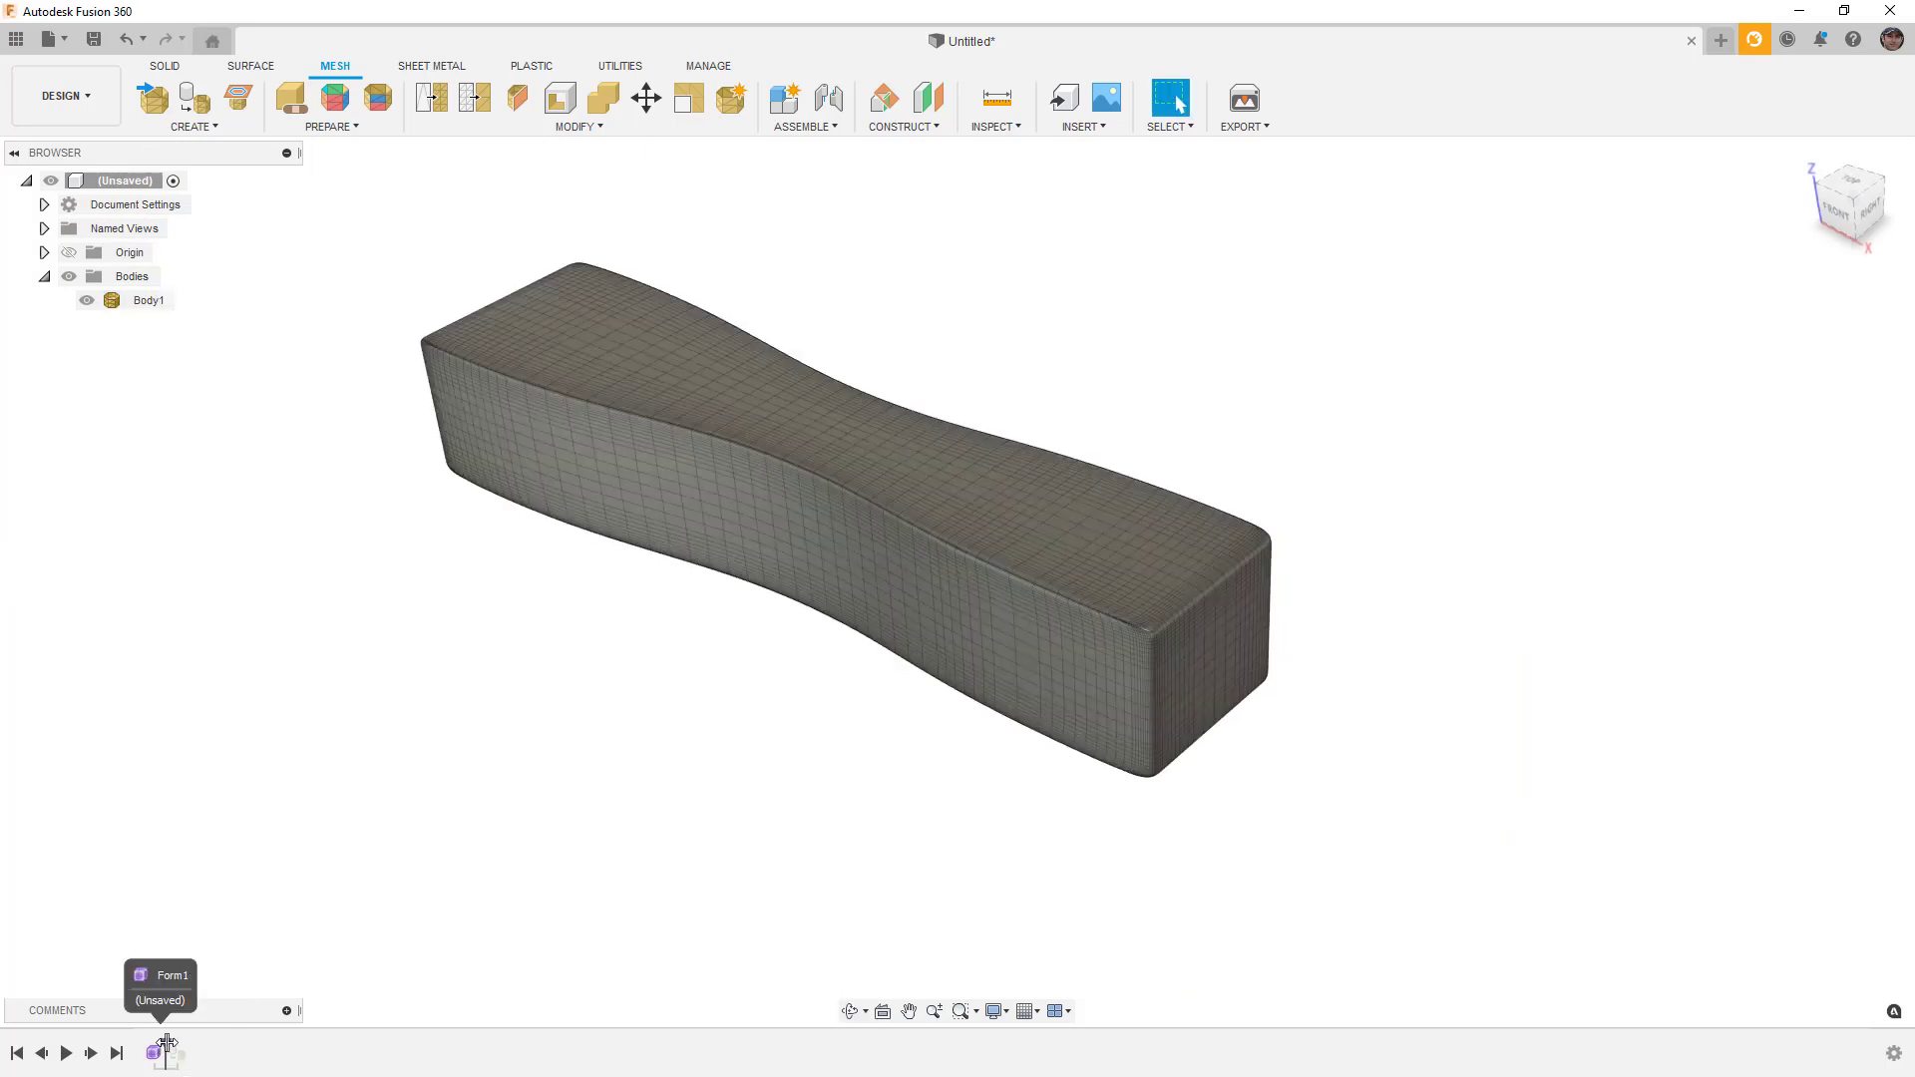
Step: Copy and paste Body1 as Body2, offset -60 mm along Y
click(138, 301)
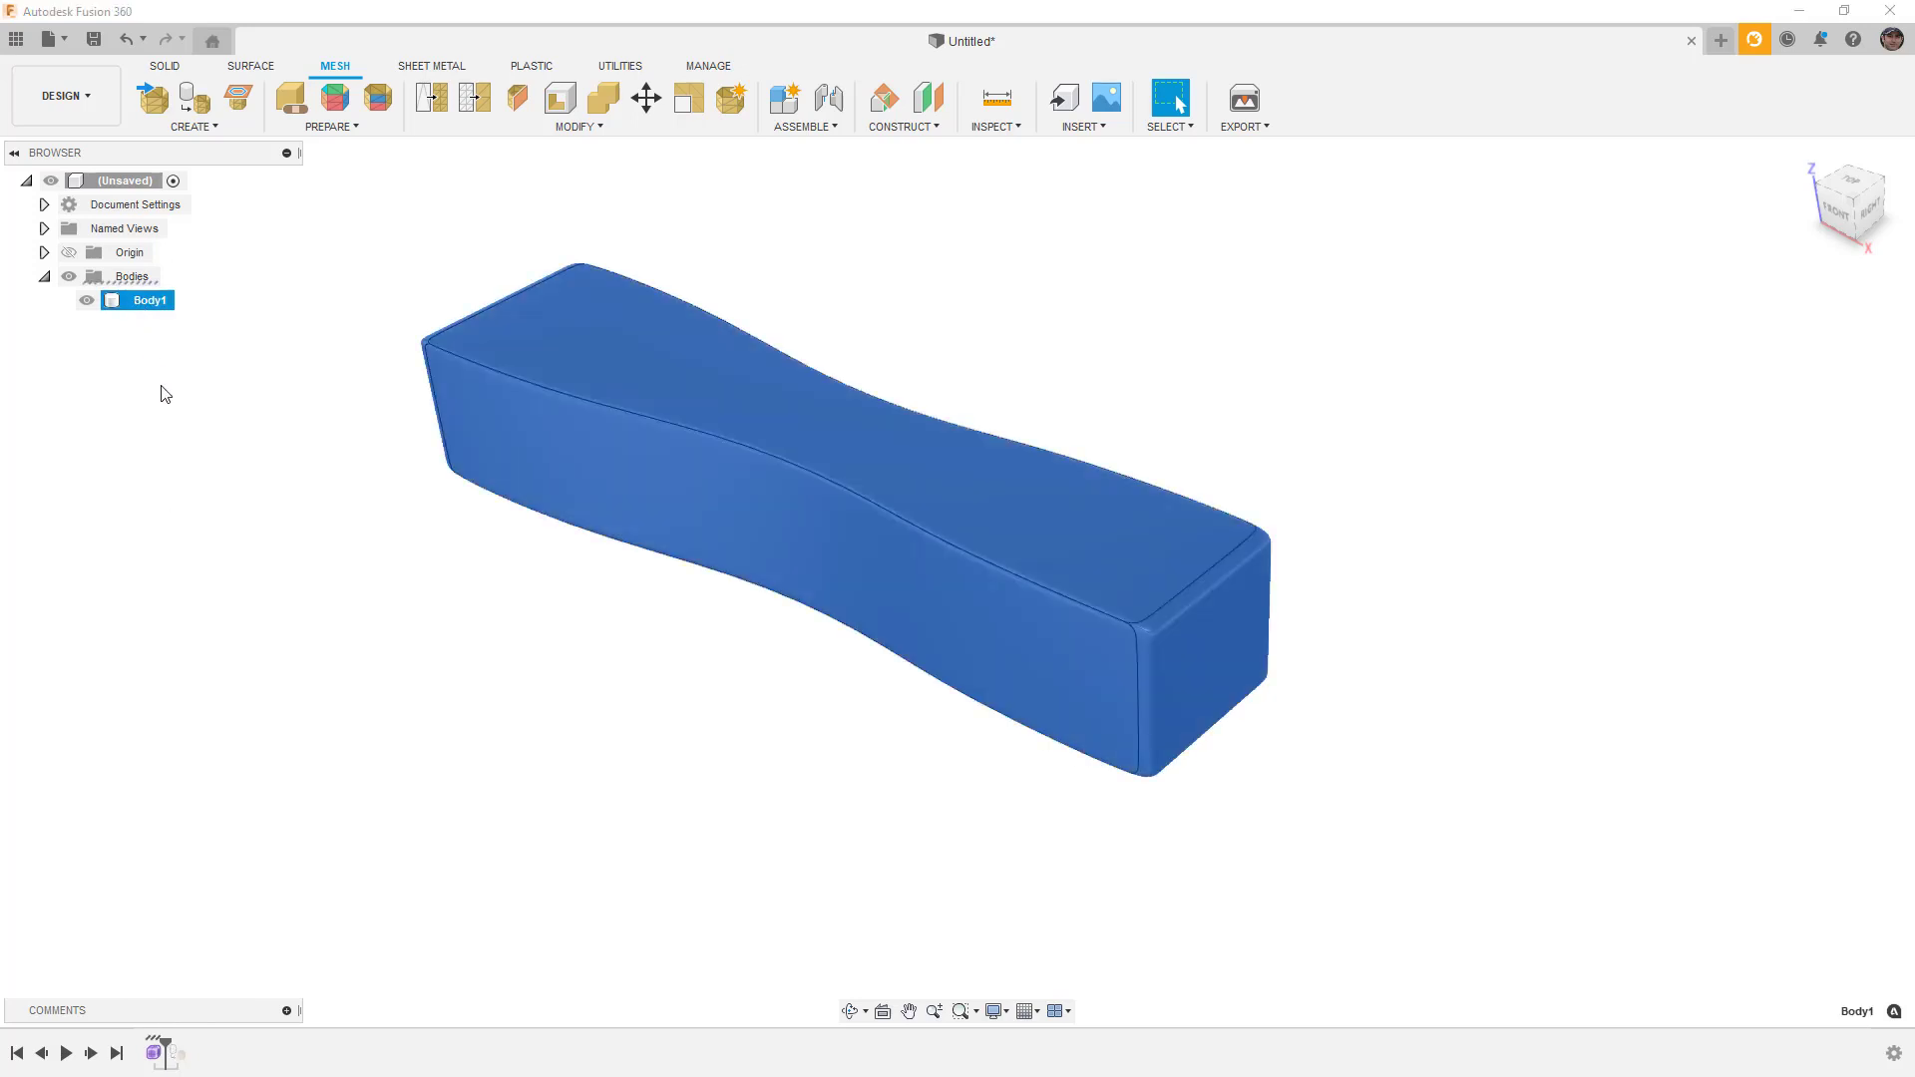
key(ctrl+c)
key(ctrl+v)
drag(492, 439, 255, 594)
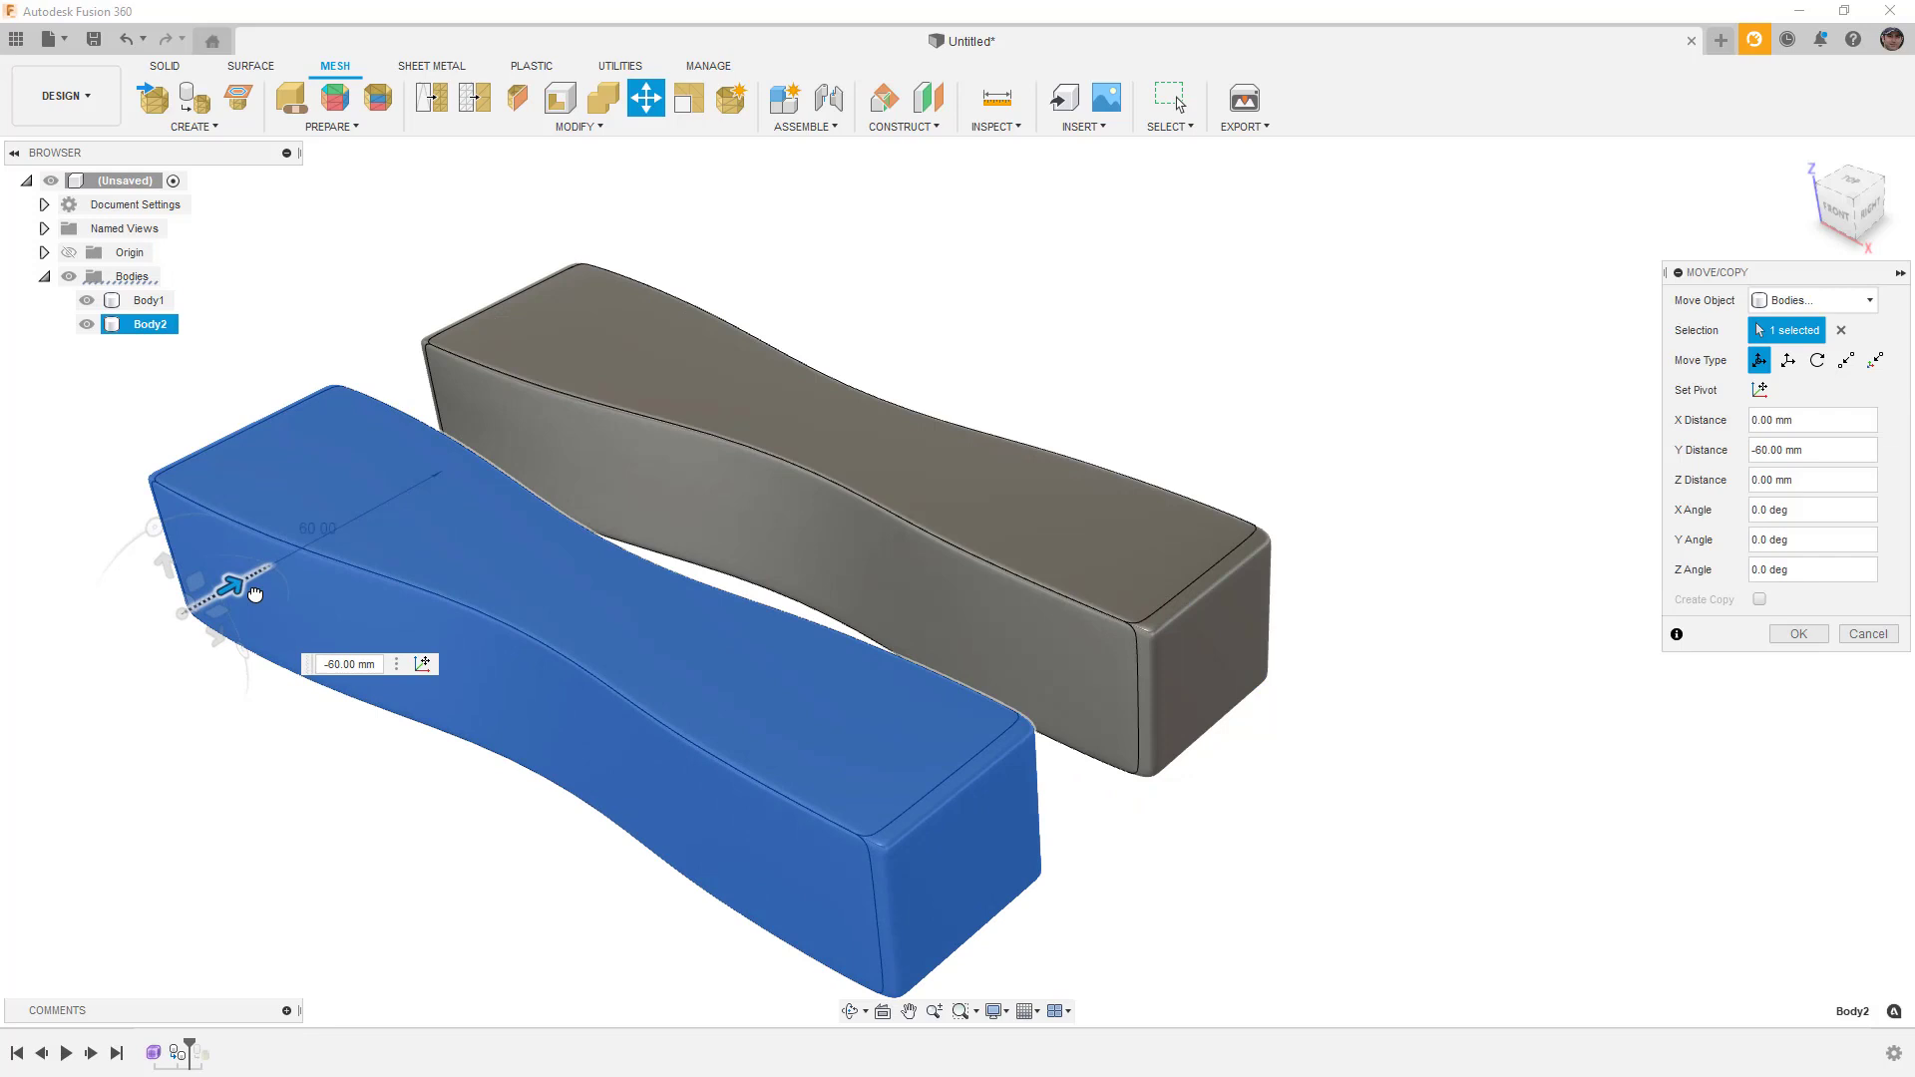
click(1799, 633)
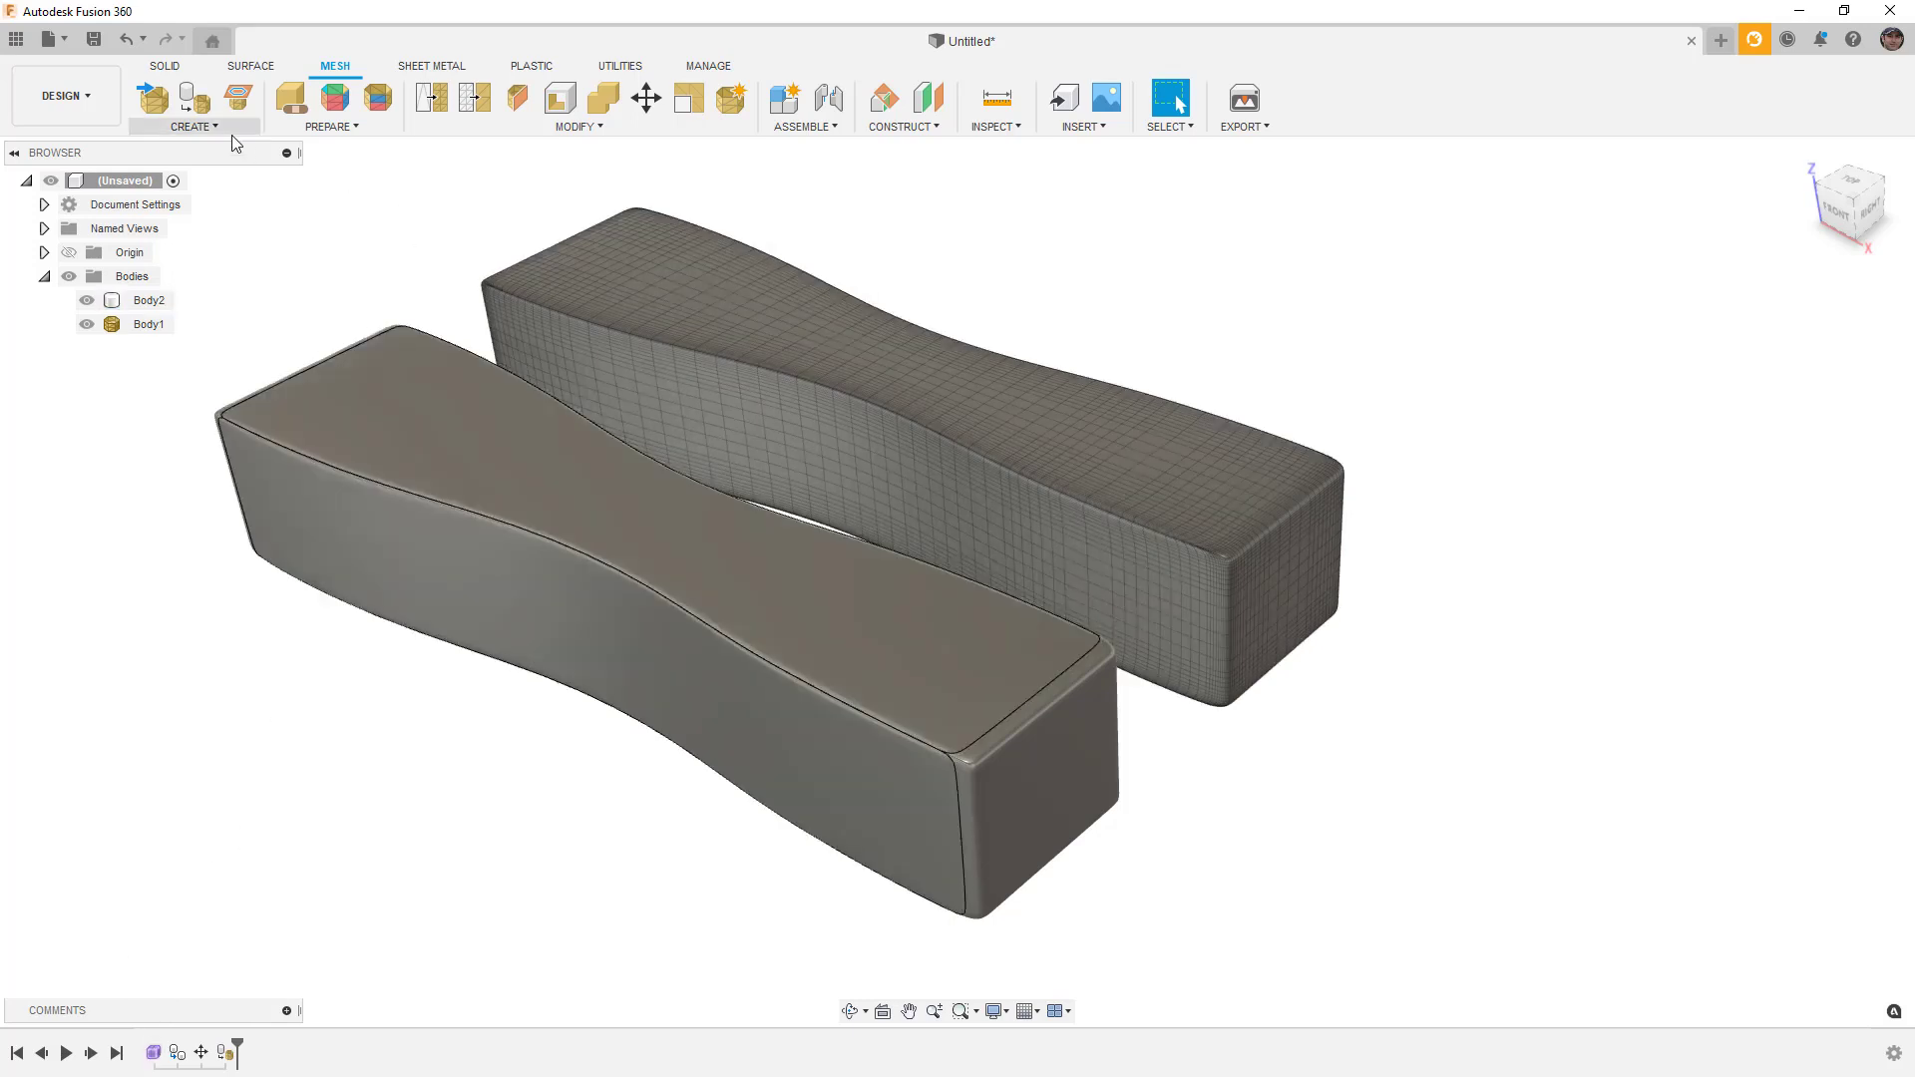
Step: Tessellate Body2 with Create Quads off into about 25610 triangles
click(204, 112)
click(641, 539)
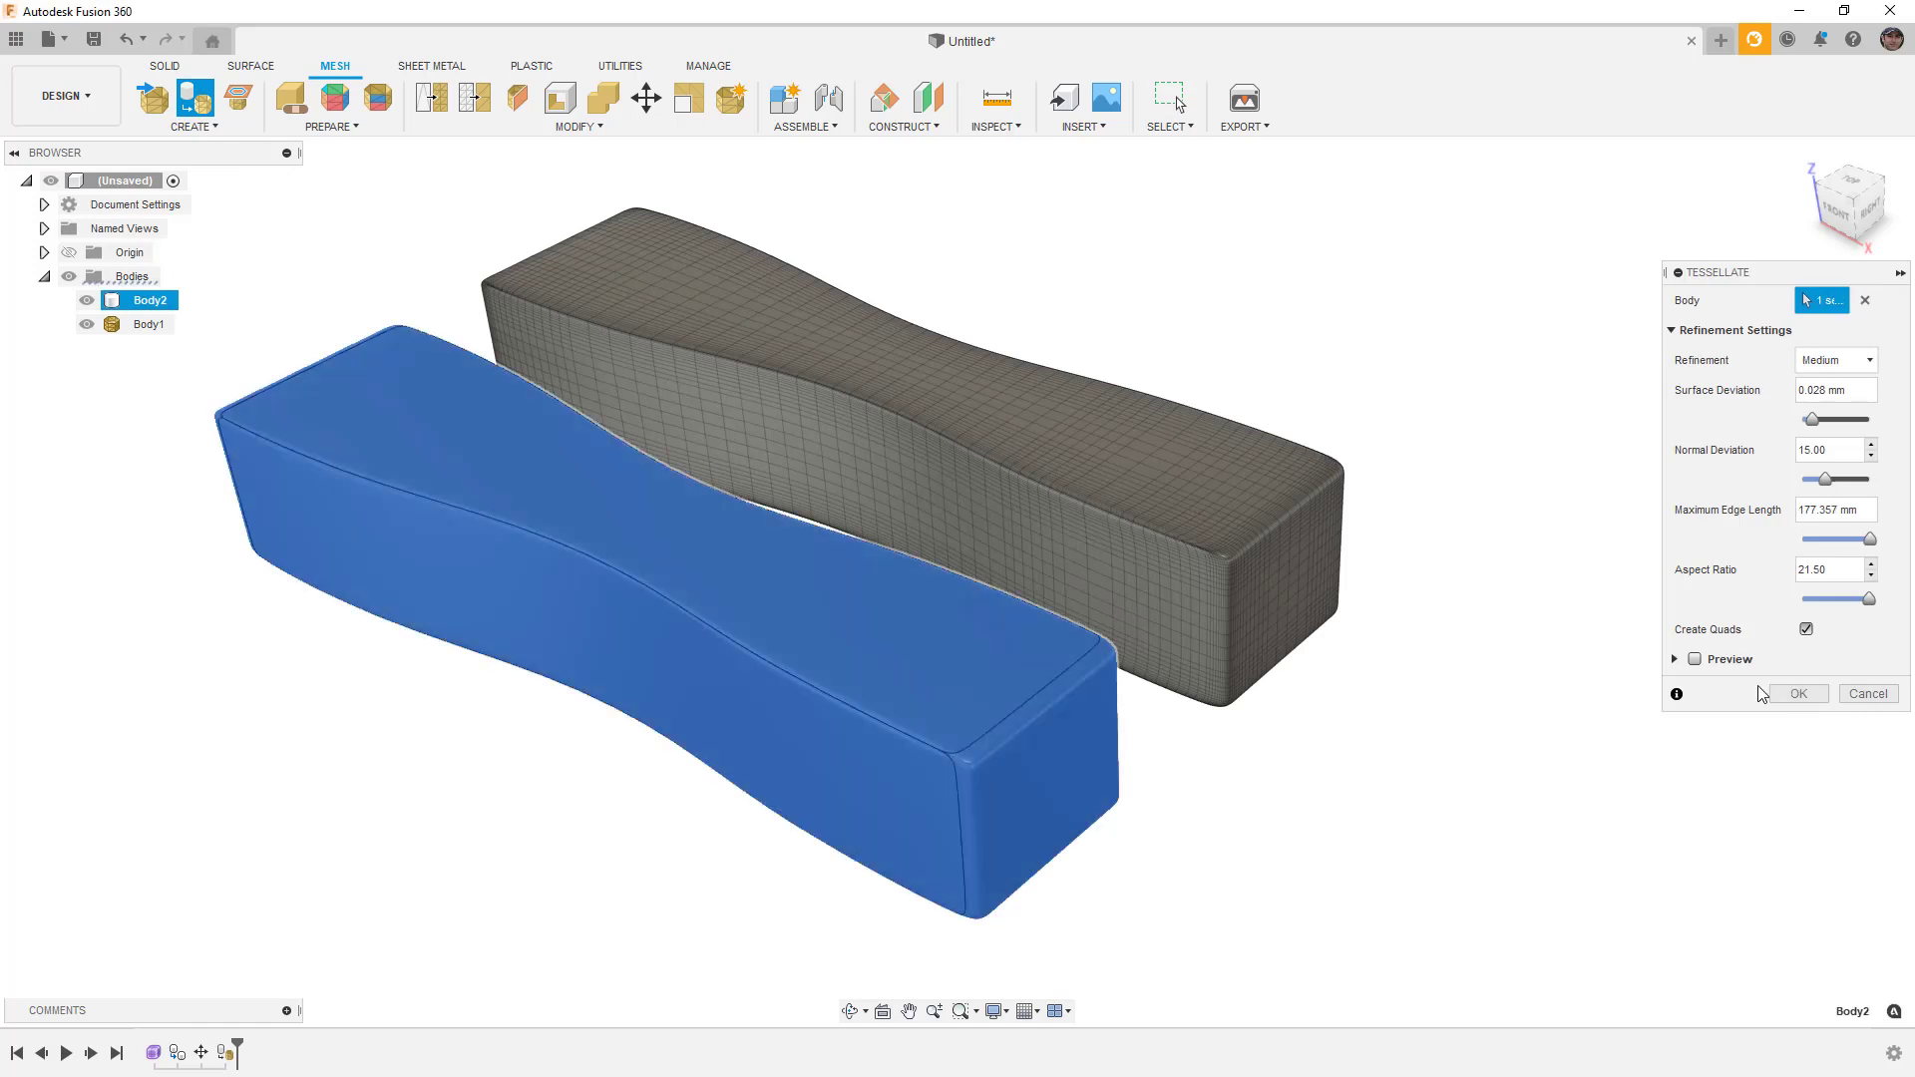
click(1806, 630)
click(1694, 659)
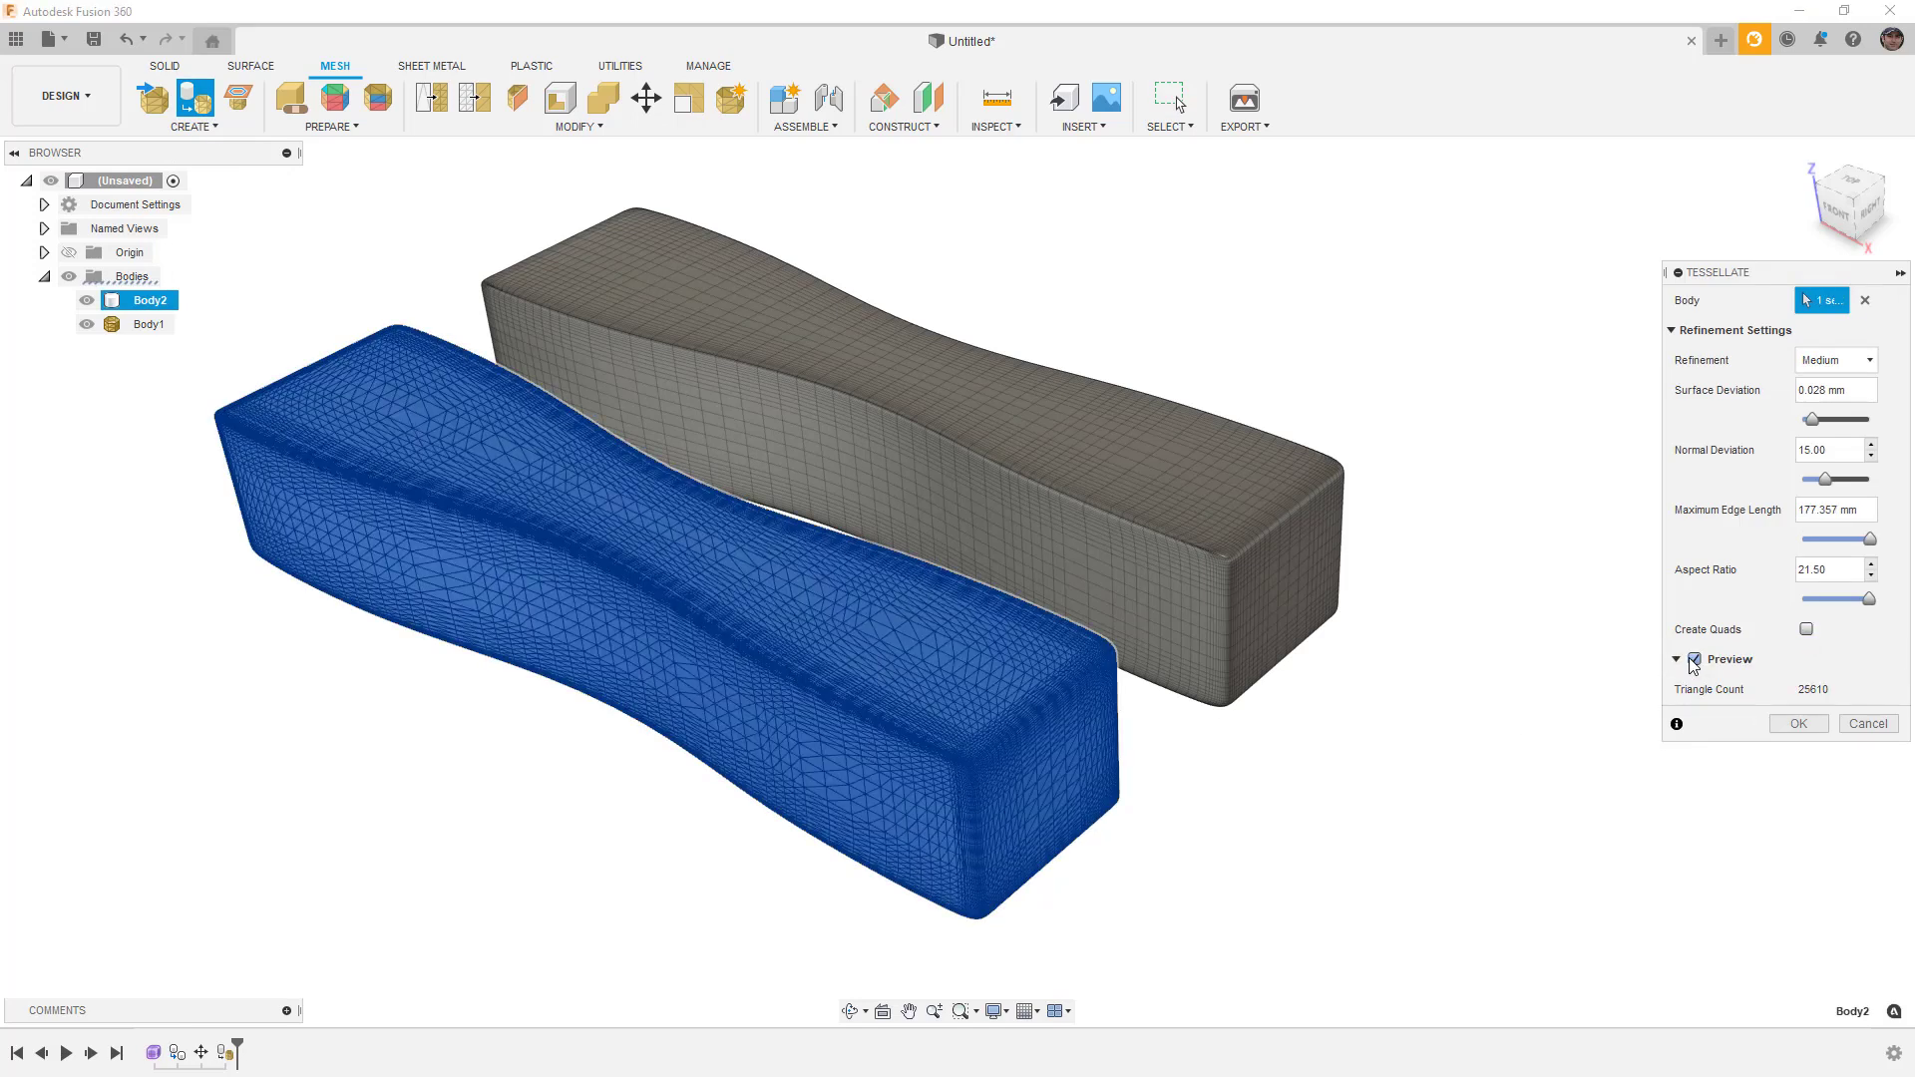
click(1775, 722)
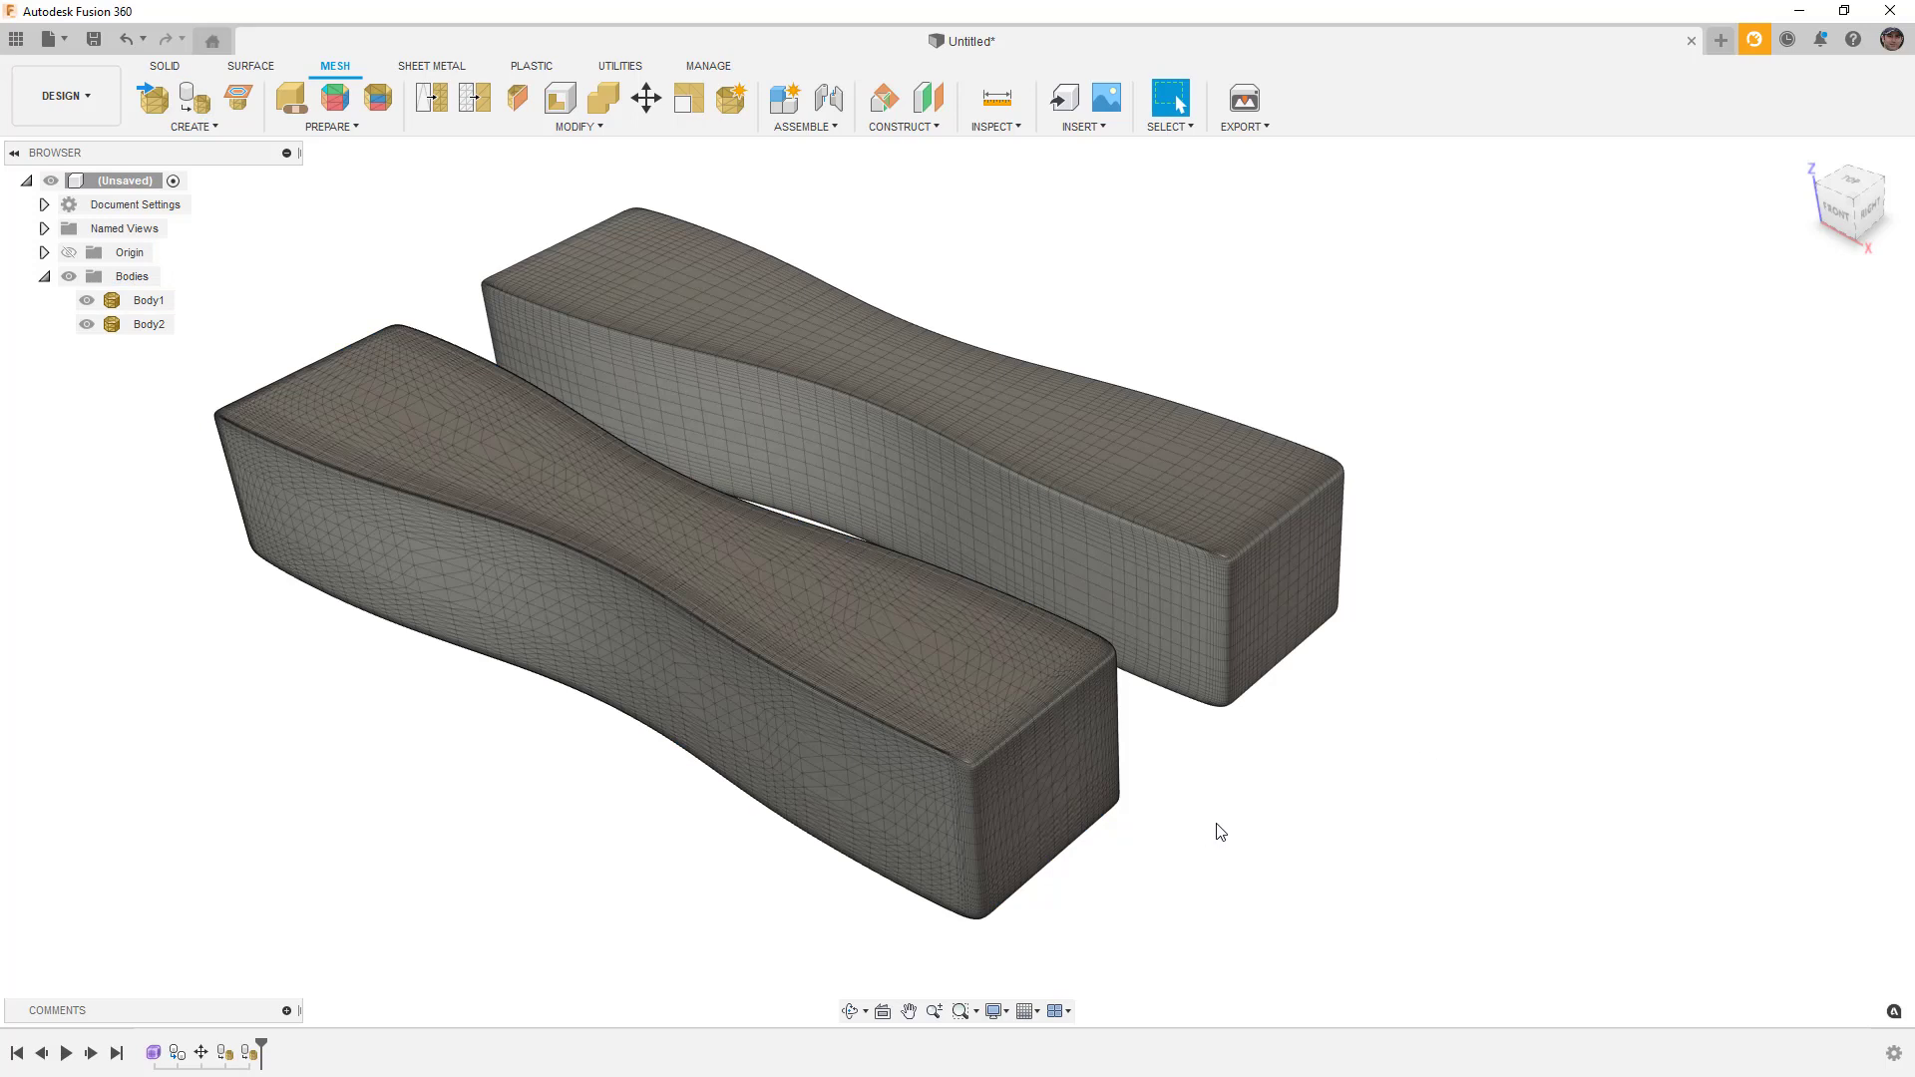
Step: Orbit the view to compare the two mesh bars
shift+middle_drag(1214, 834, 1183, 829)
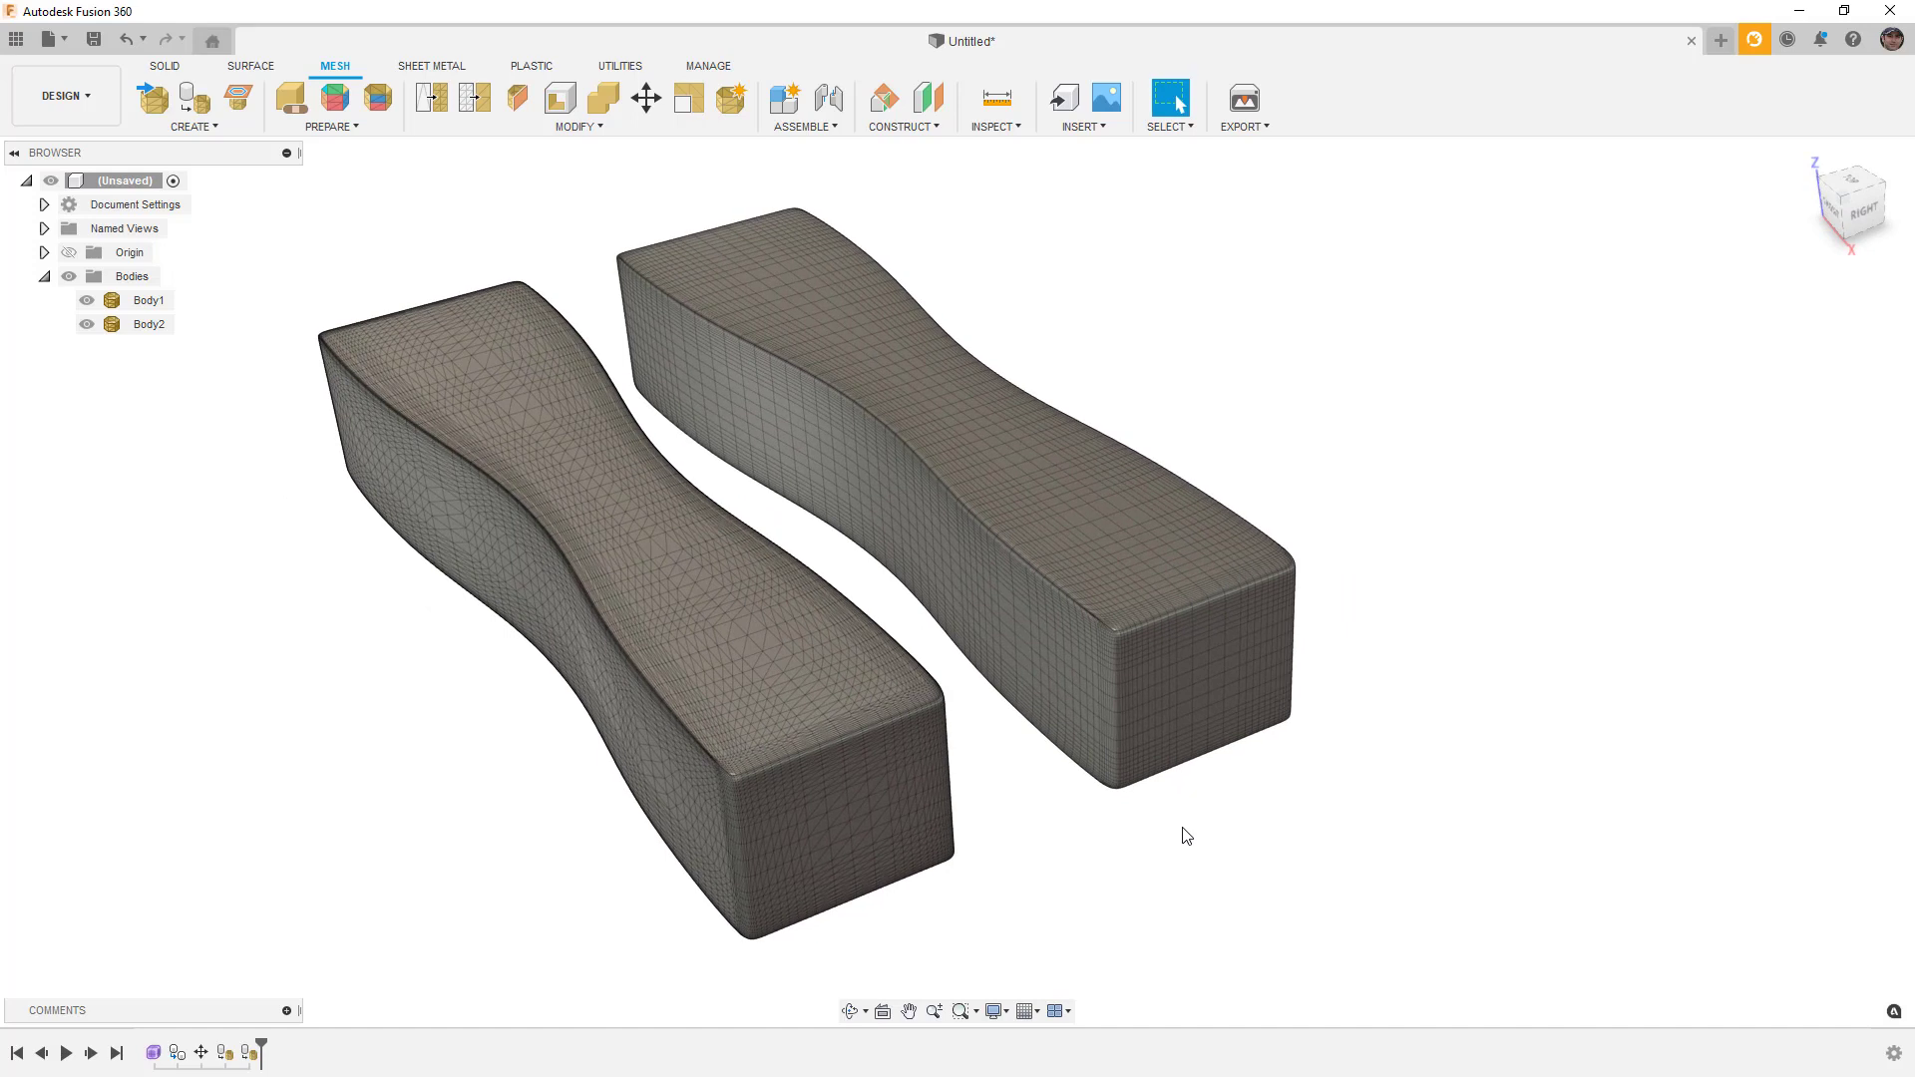
click(762, 624)
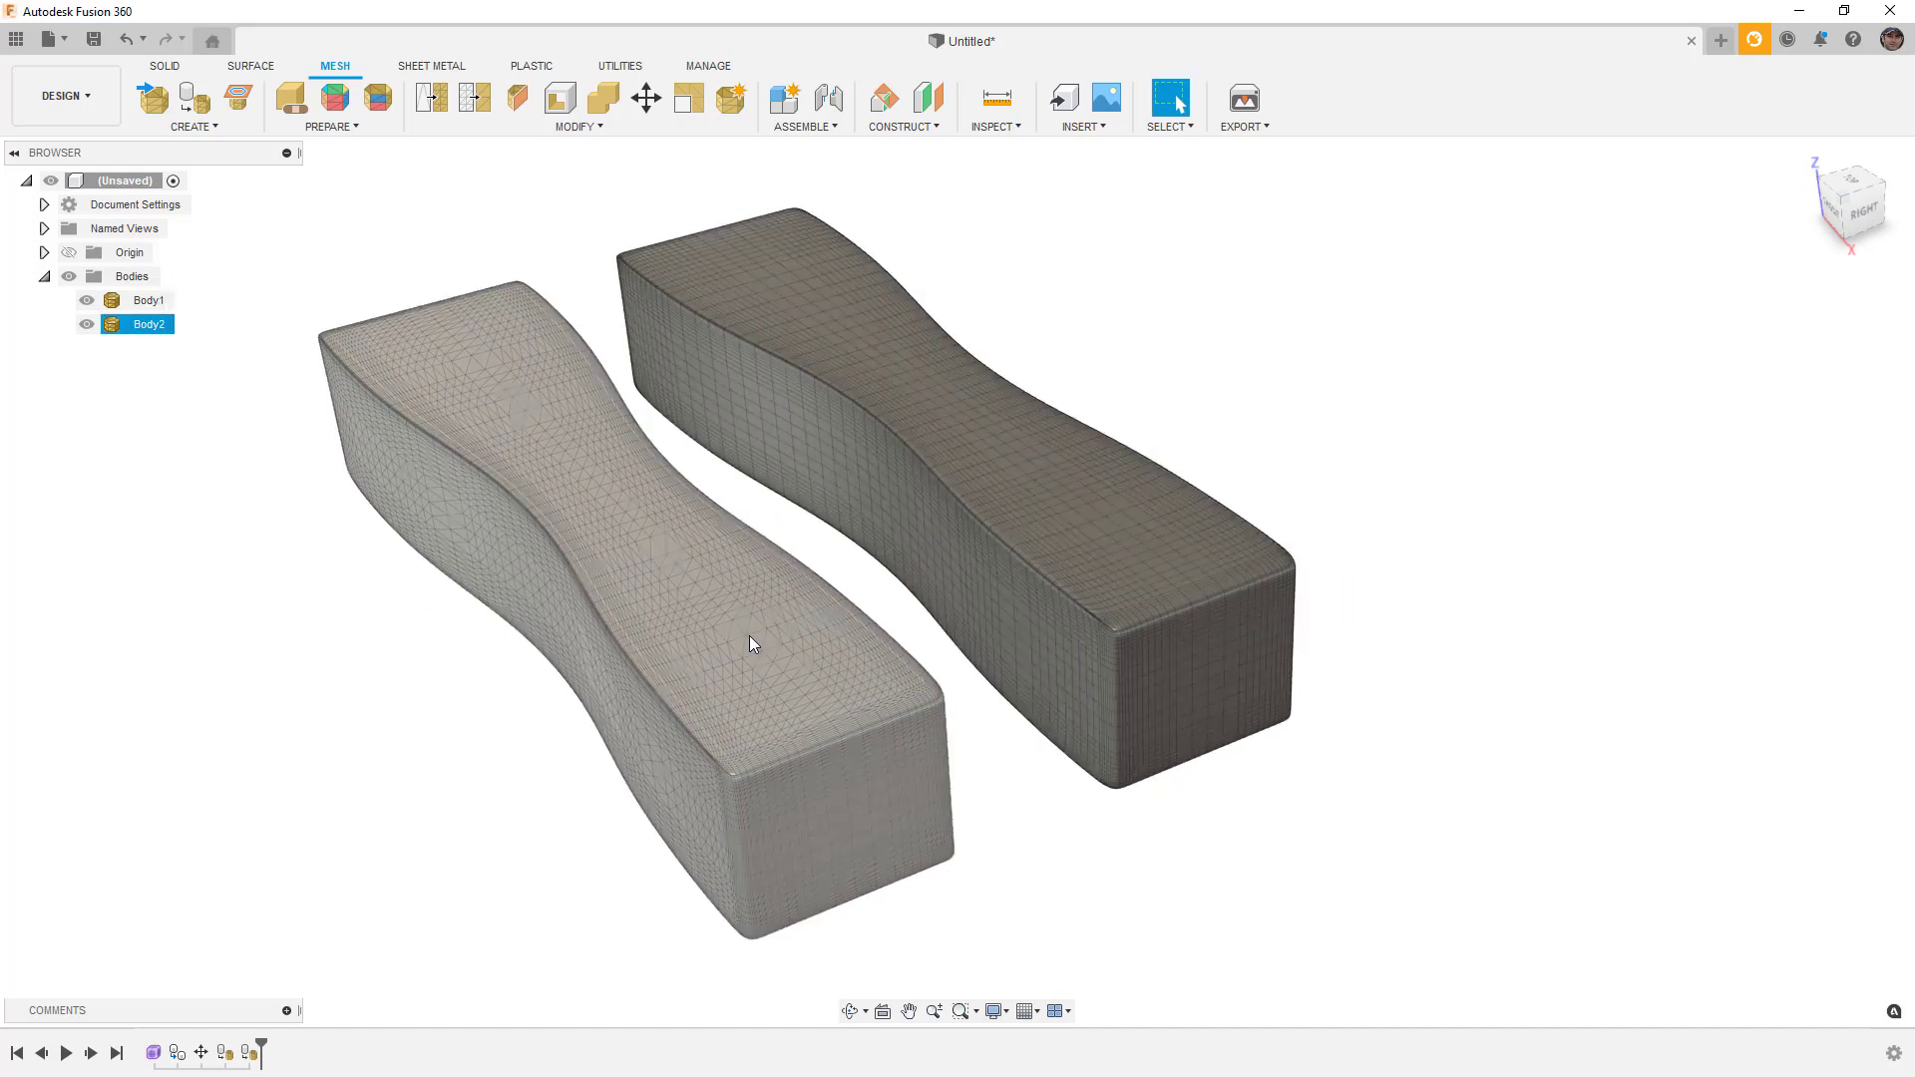
click(1072, 830)
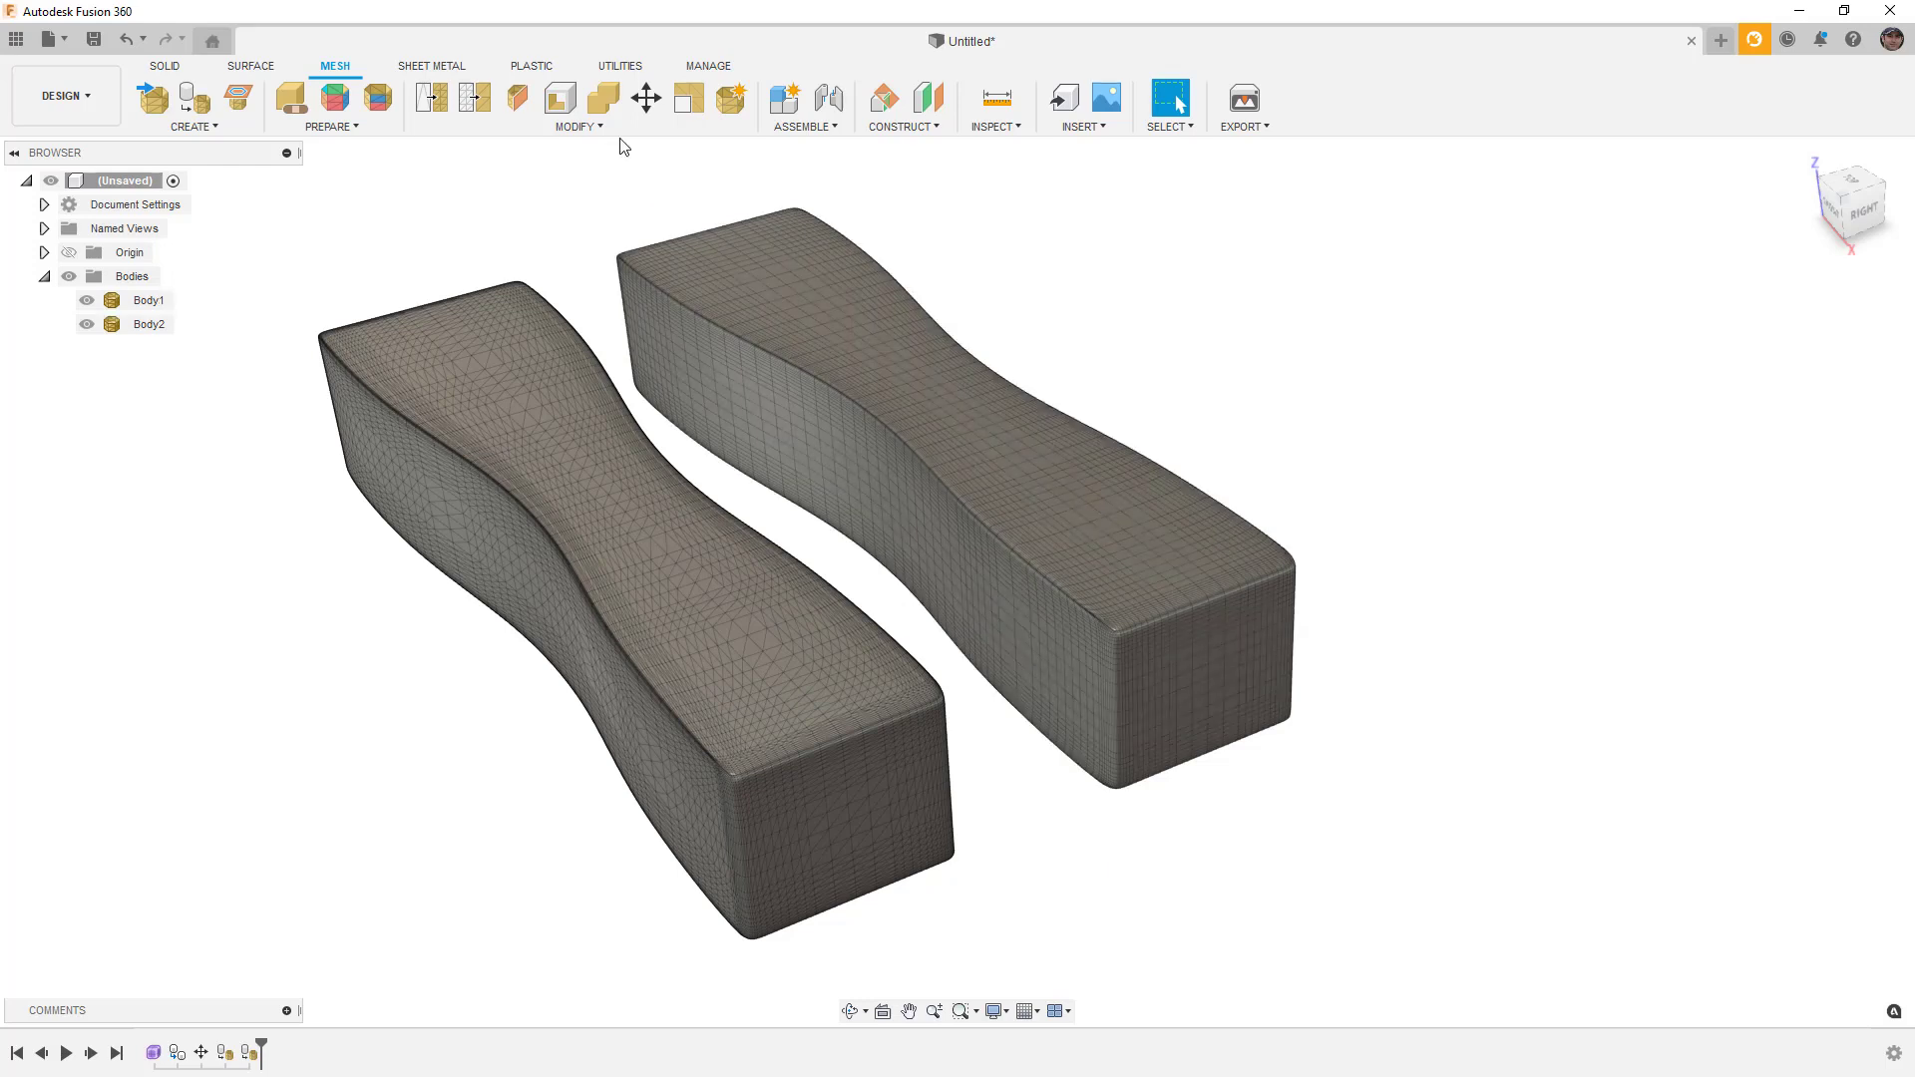
Step: Start Convert Mesh with the operation set to Parametric
click(597, 127)
click(499, 395)
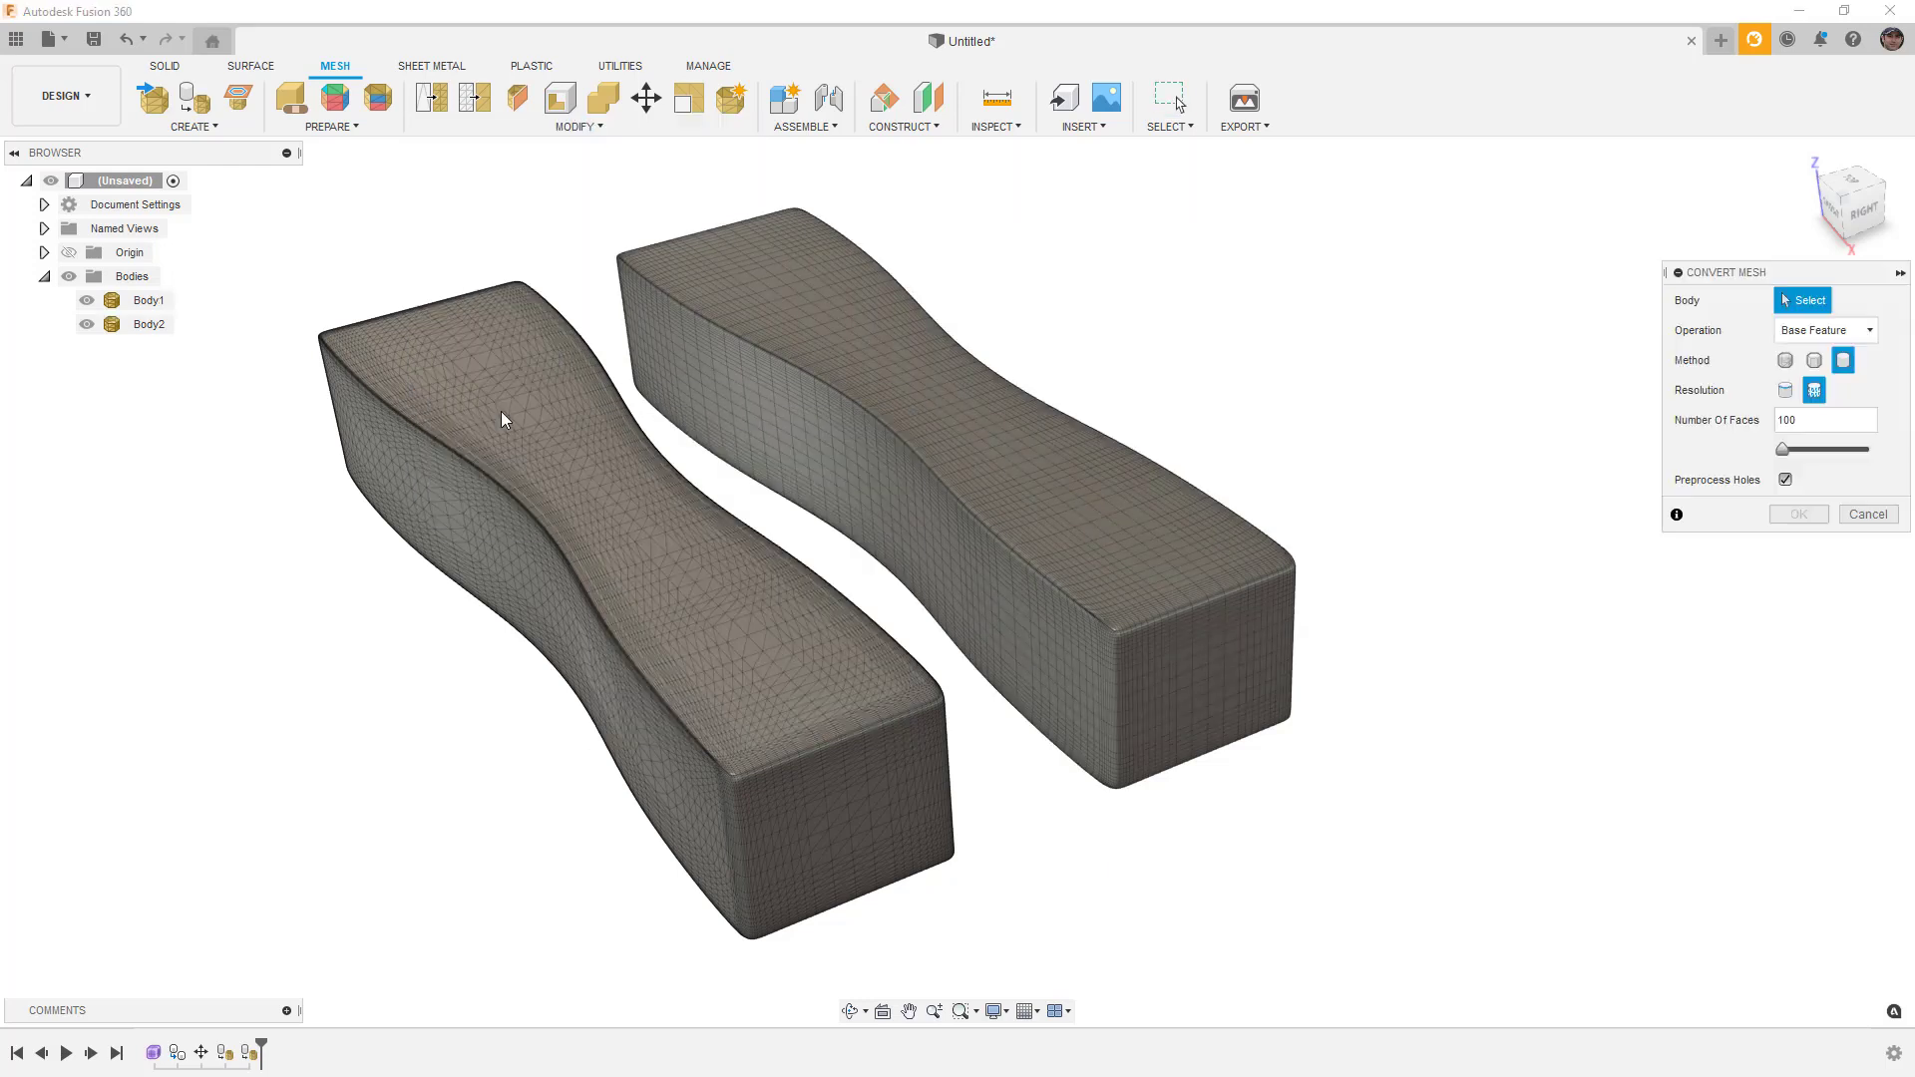
click(1844, 337)
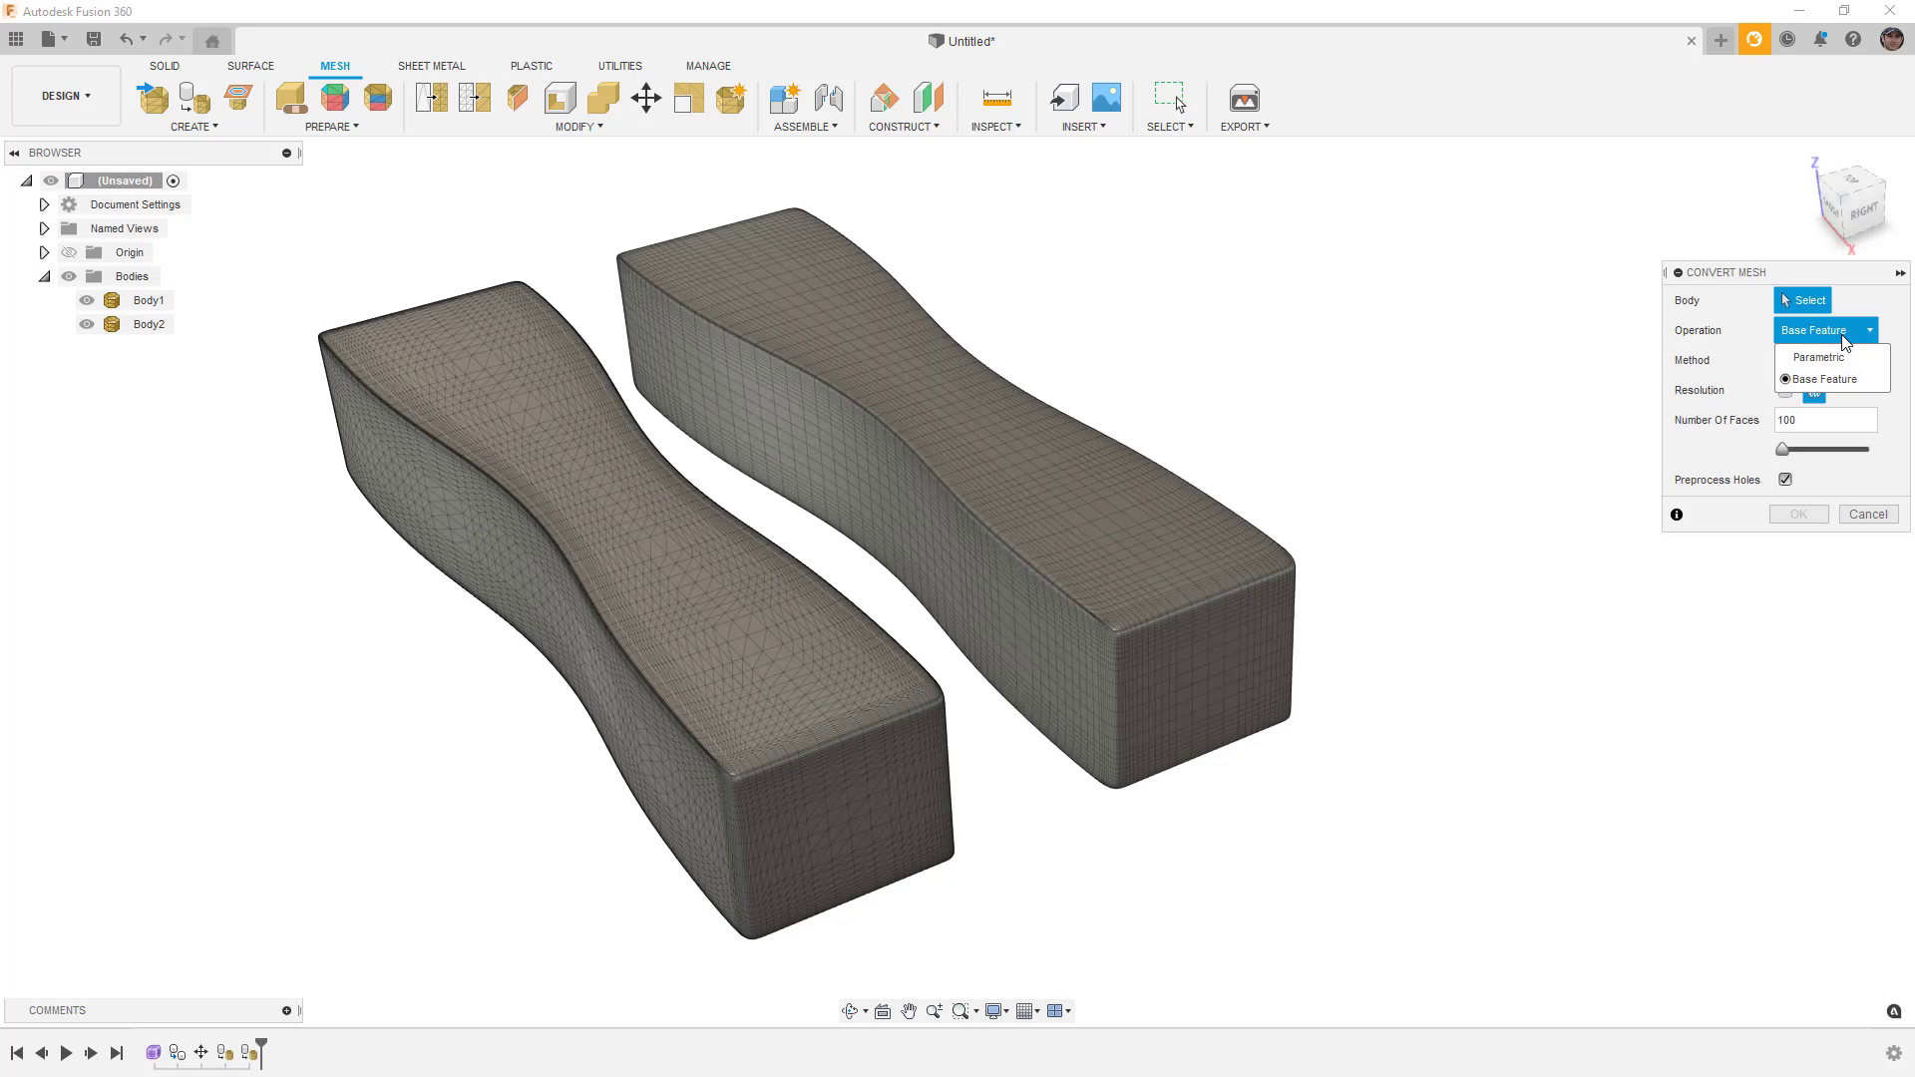
click(1818, 357)
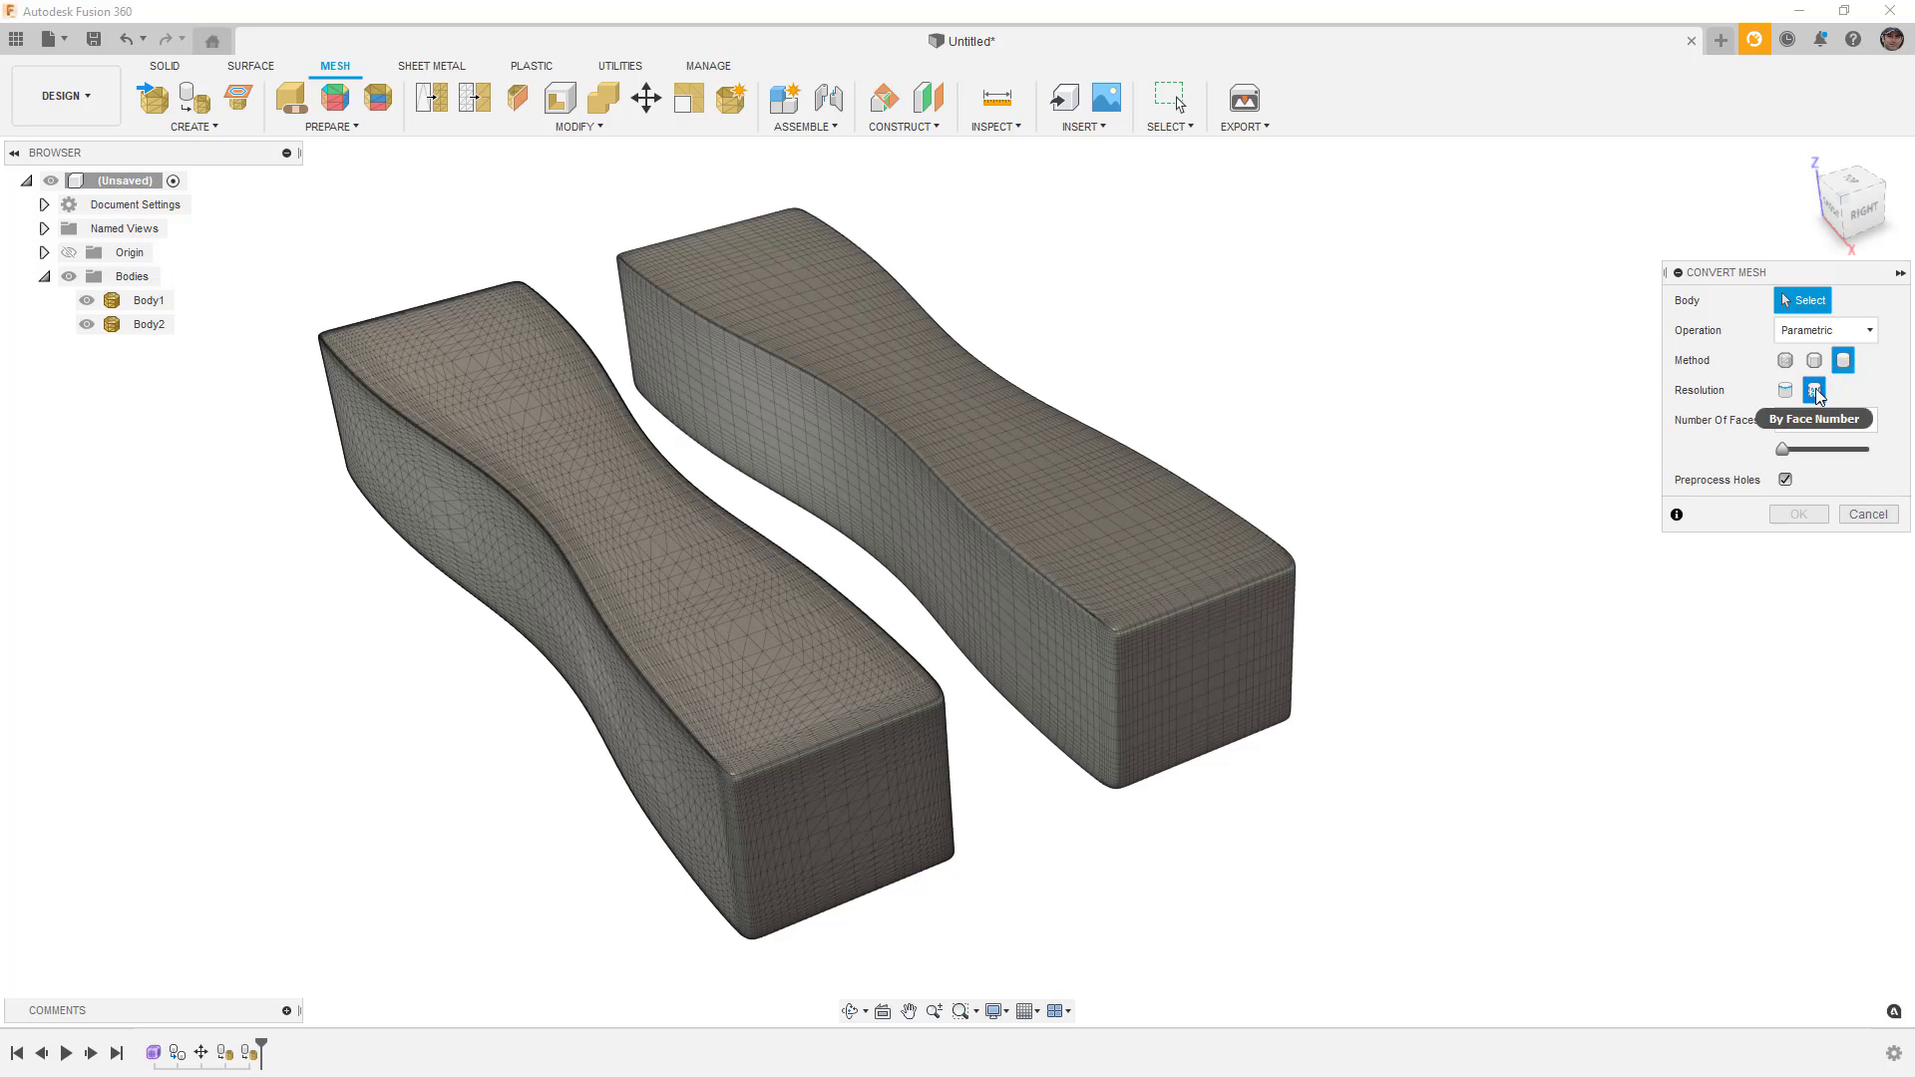
Step: Convert Body1 By Face Number (100 faces), which fails with an error
click(1786, 391)
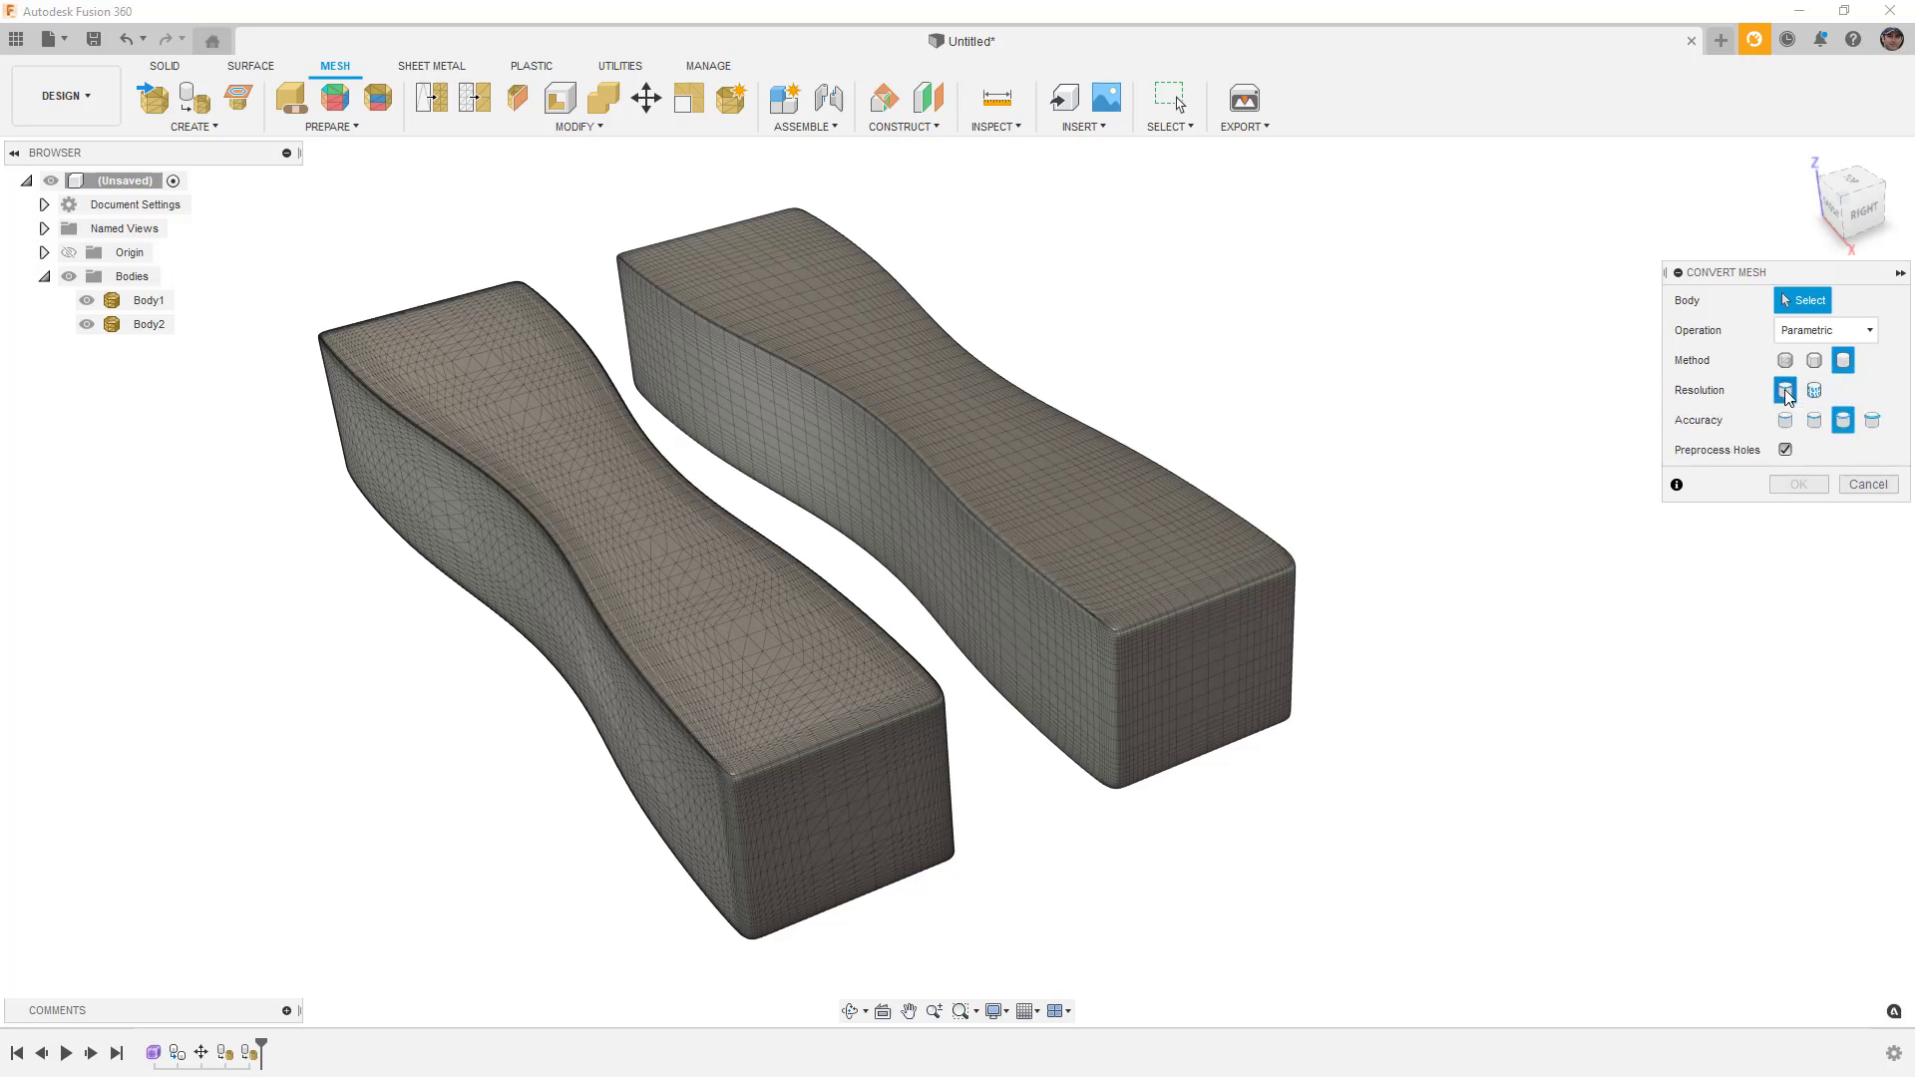
click(1807, 392)
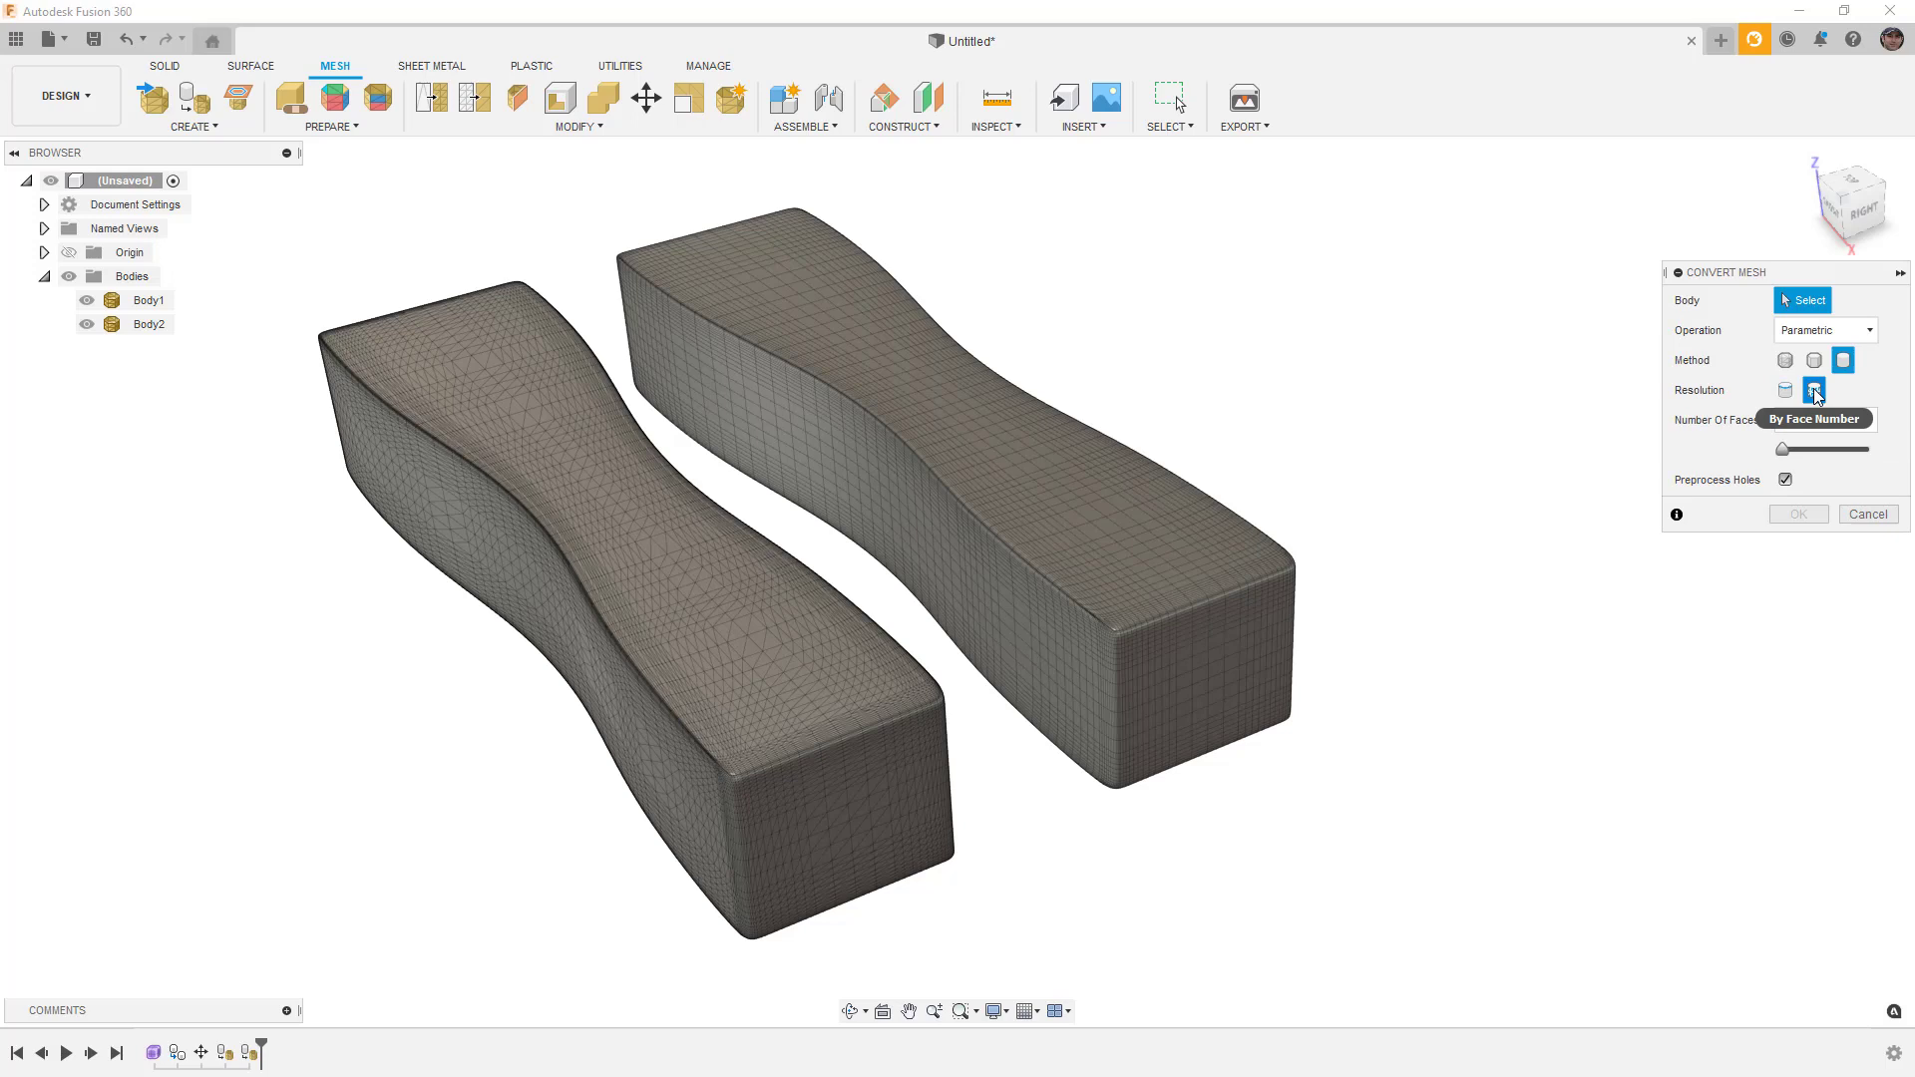
click(1787, 392)
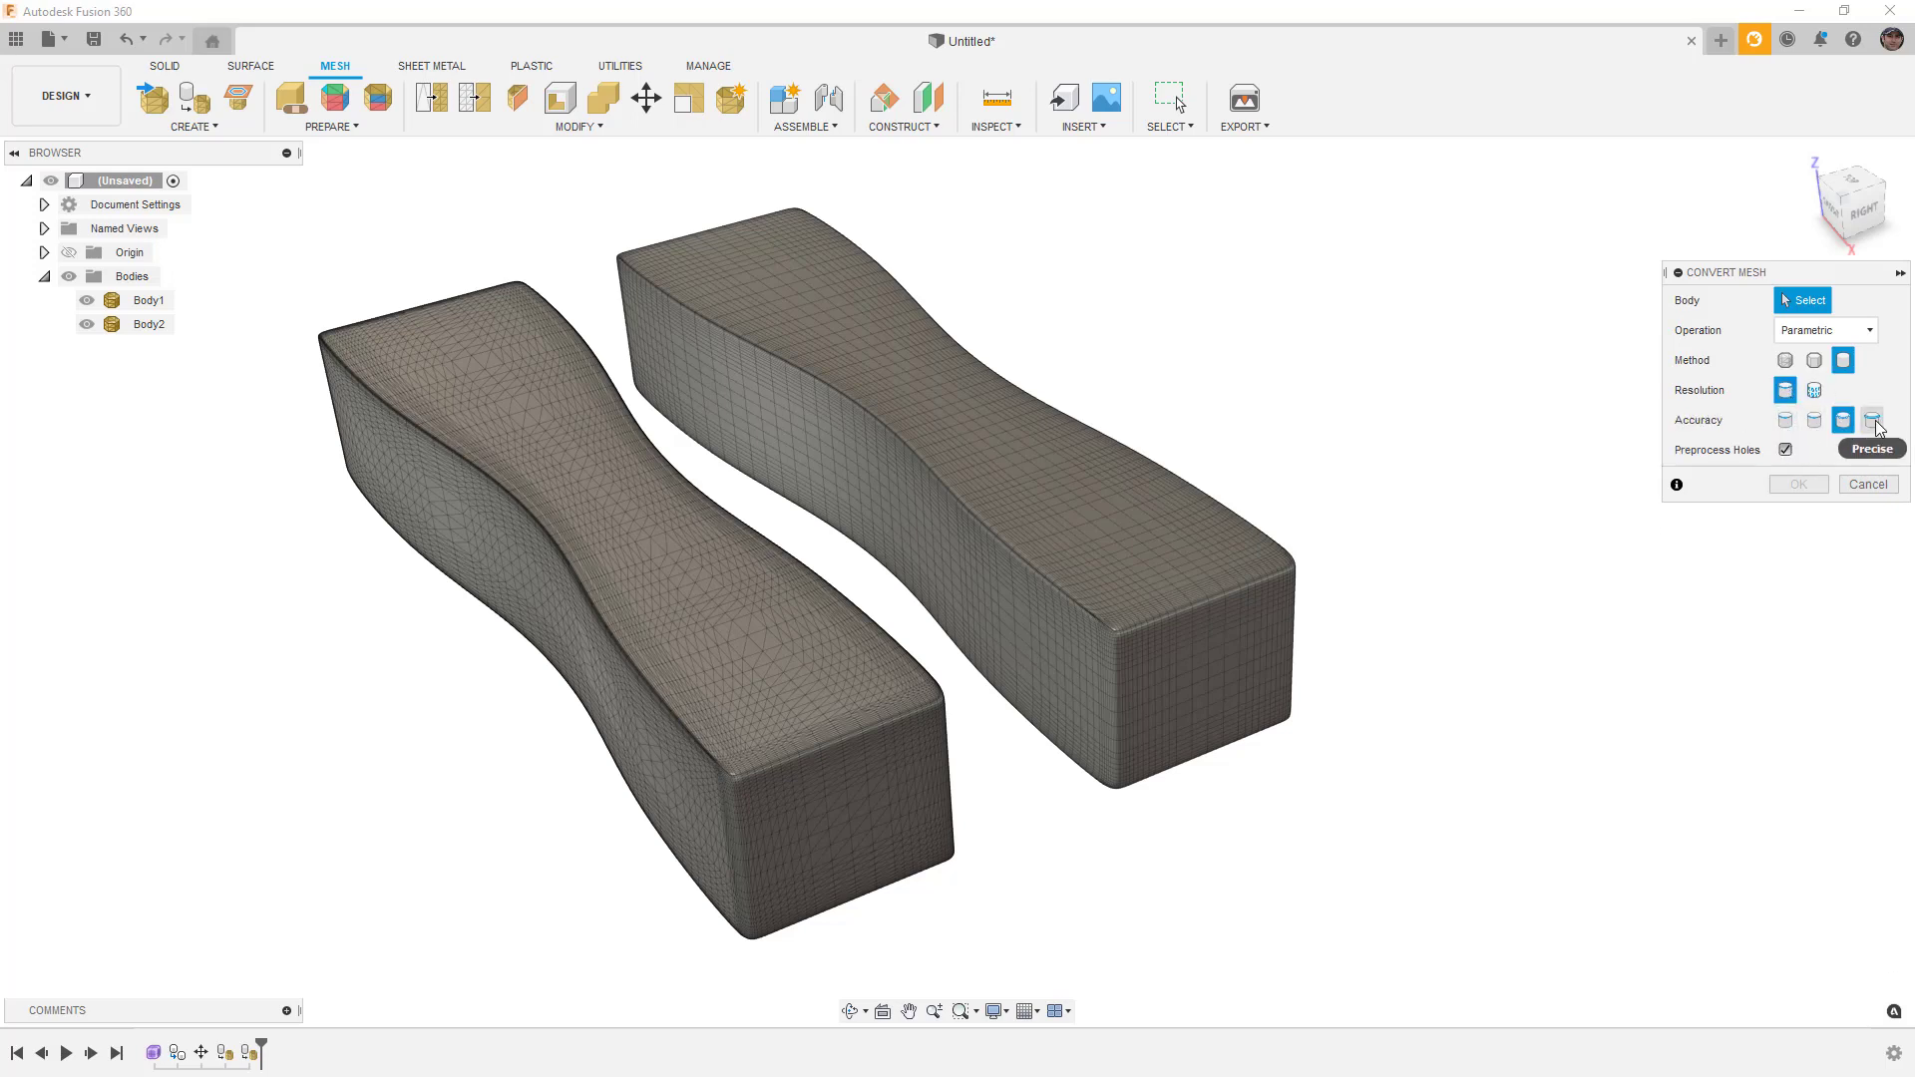
click(1815, 391)
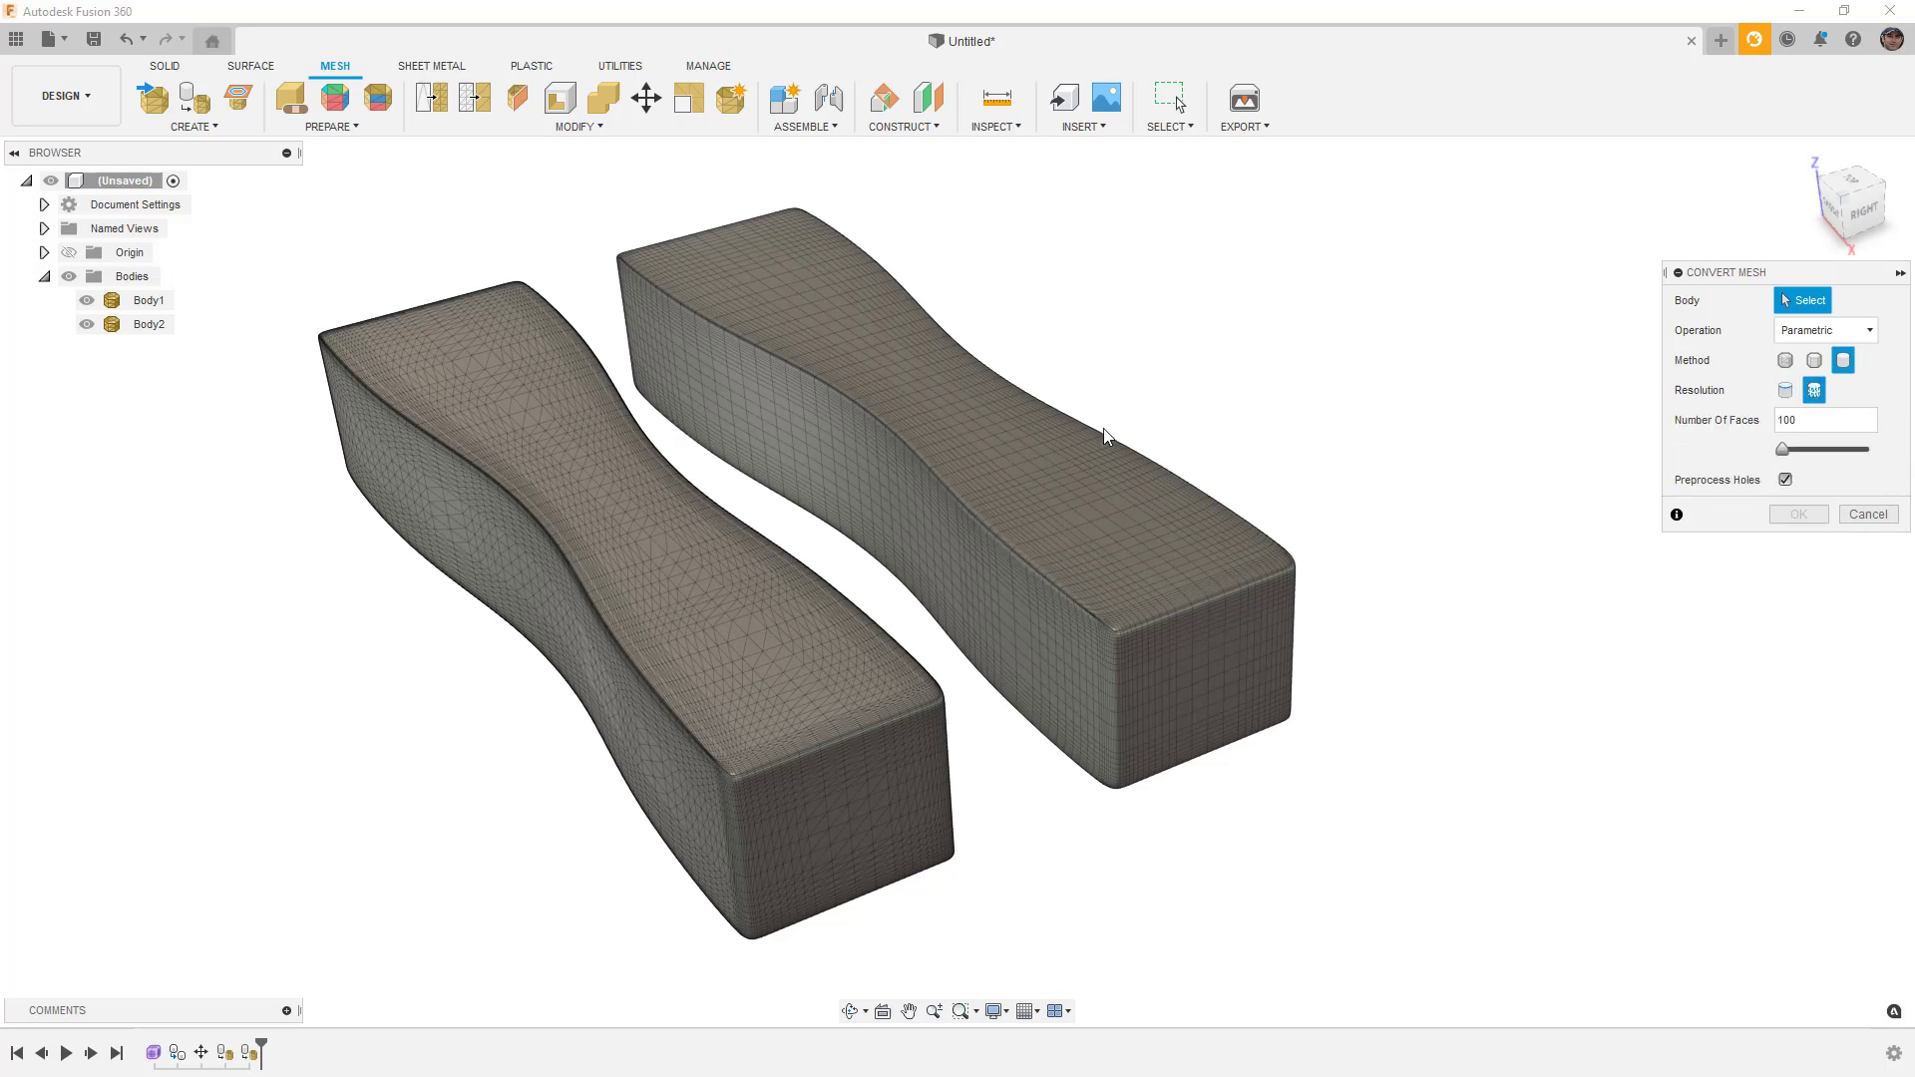
click(1034, 441)
click(1800, 515)
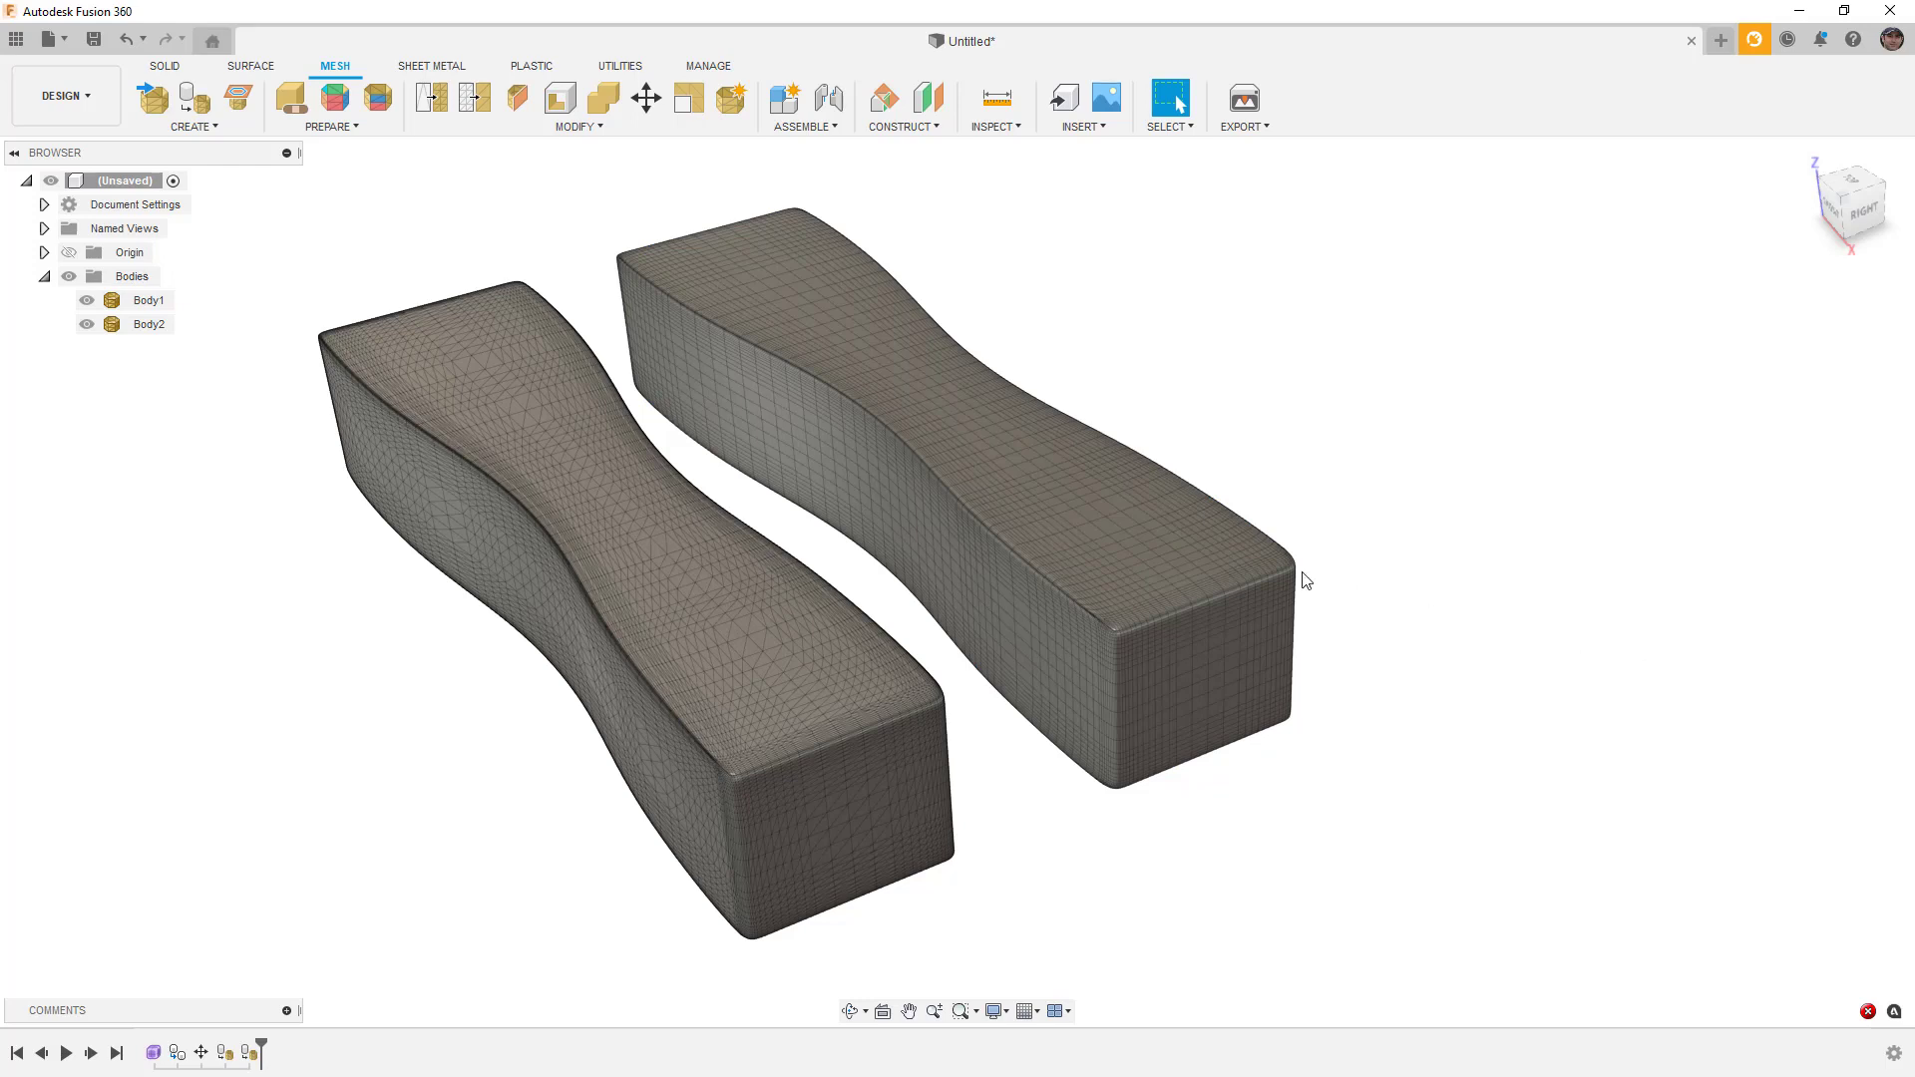
click(1254, 568)
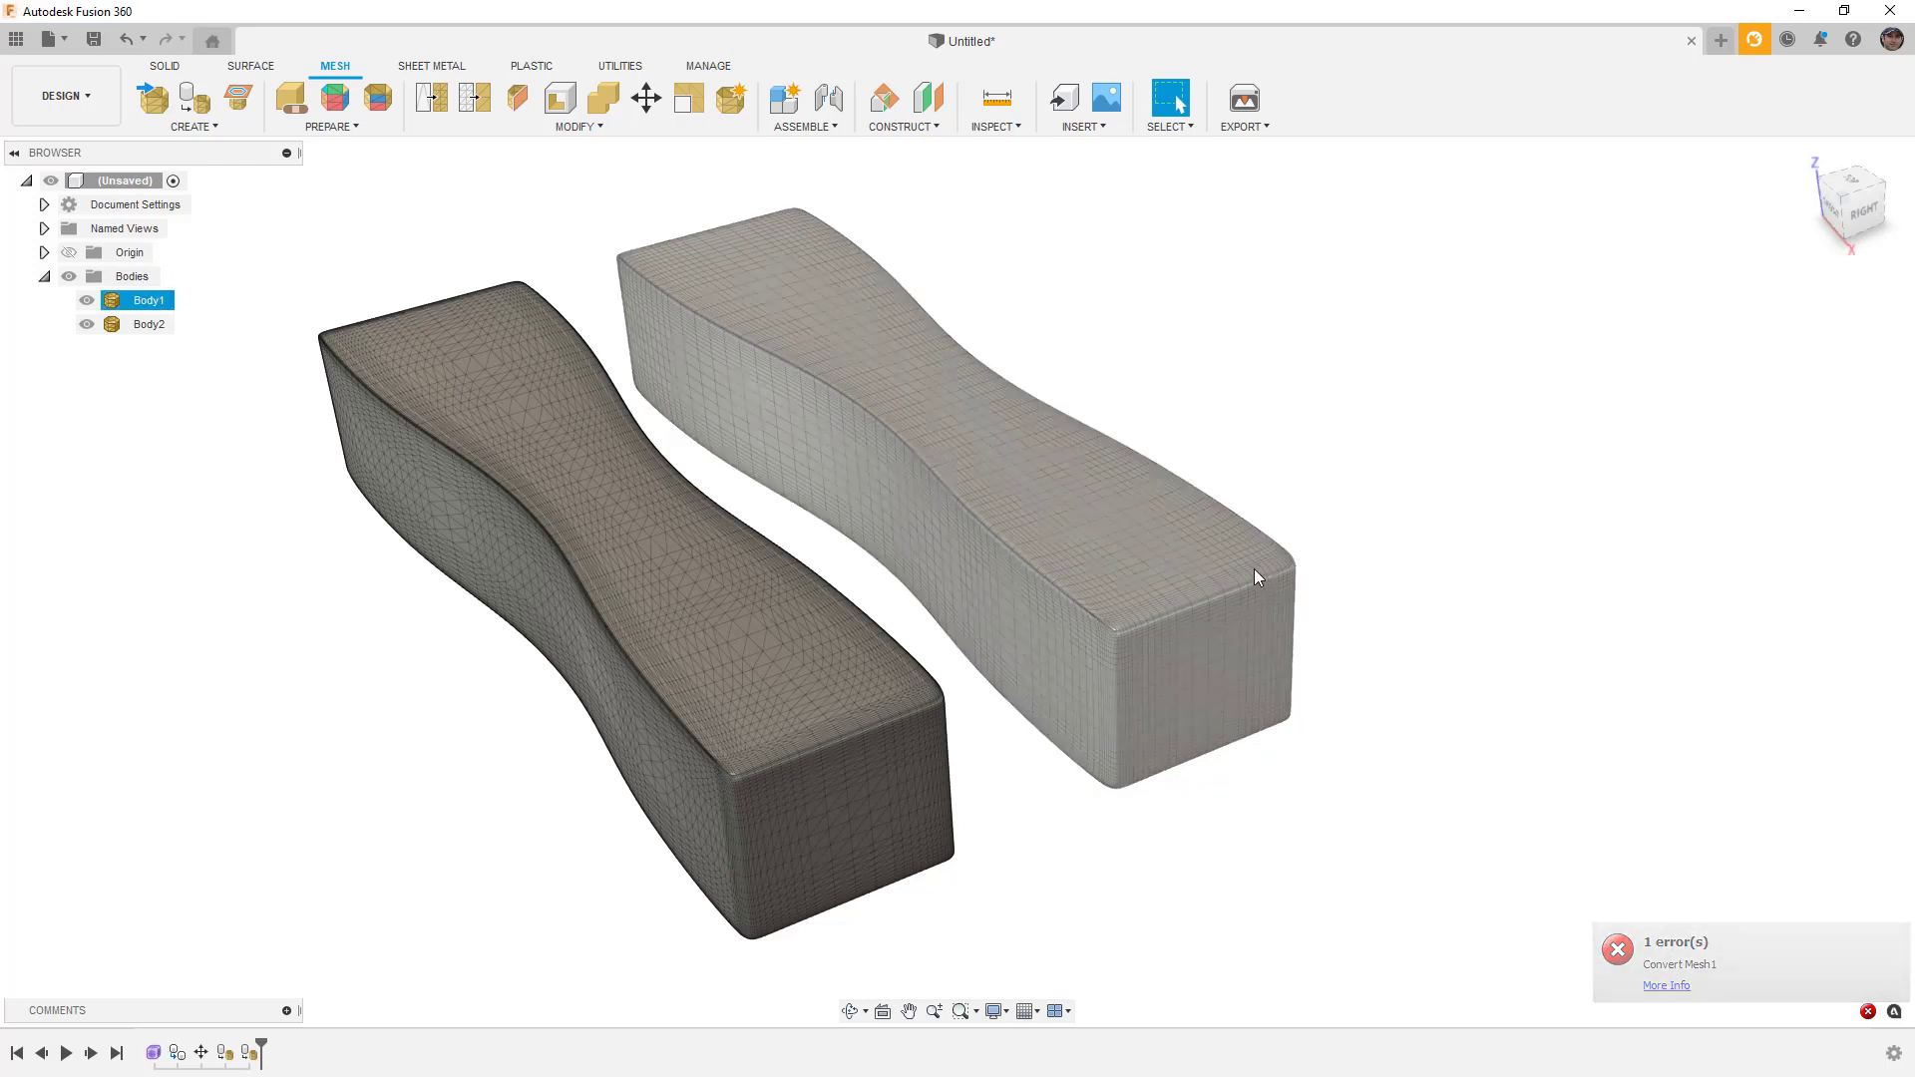
Step: Convert Body1 into a T-spline form By Accuracy at Precise accuracy
click(1415, 755)
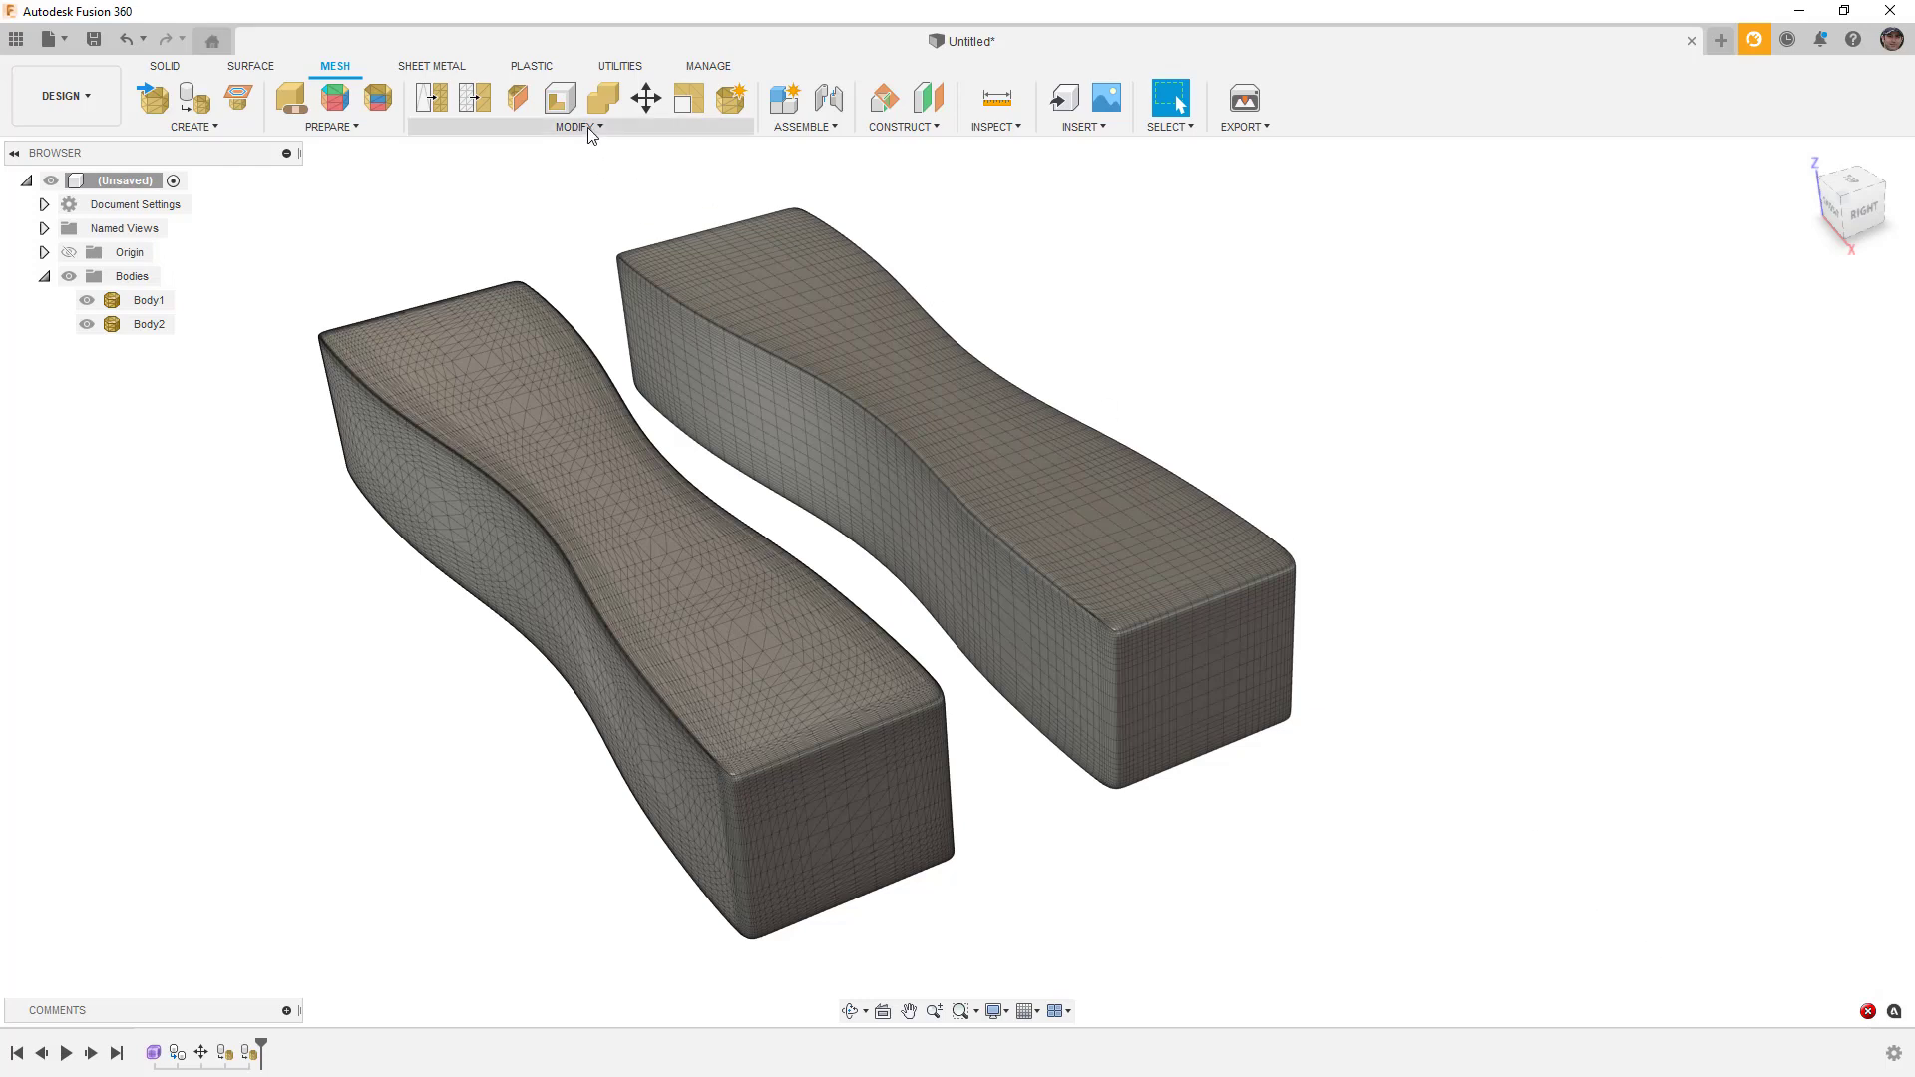
click(579, 126)
click(531, 412)
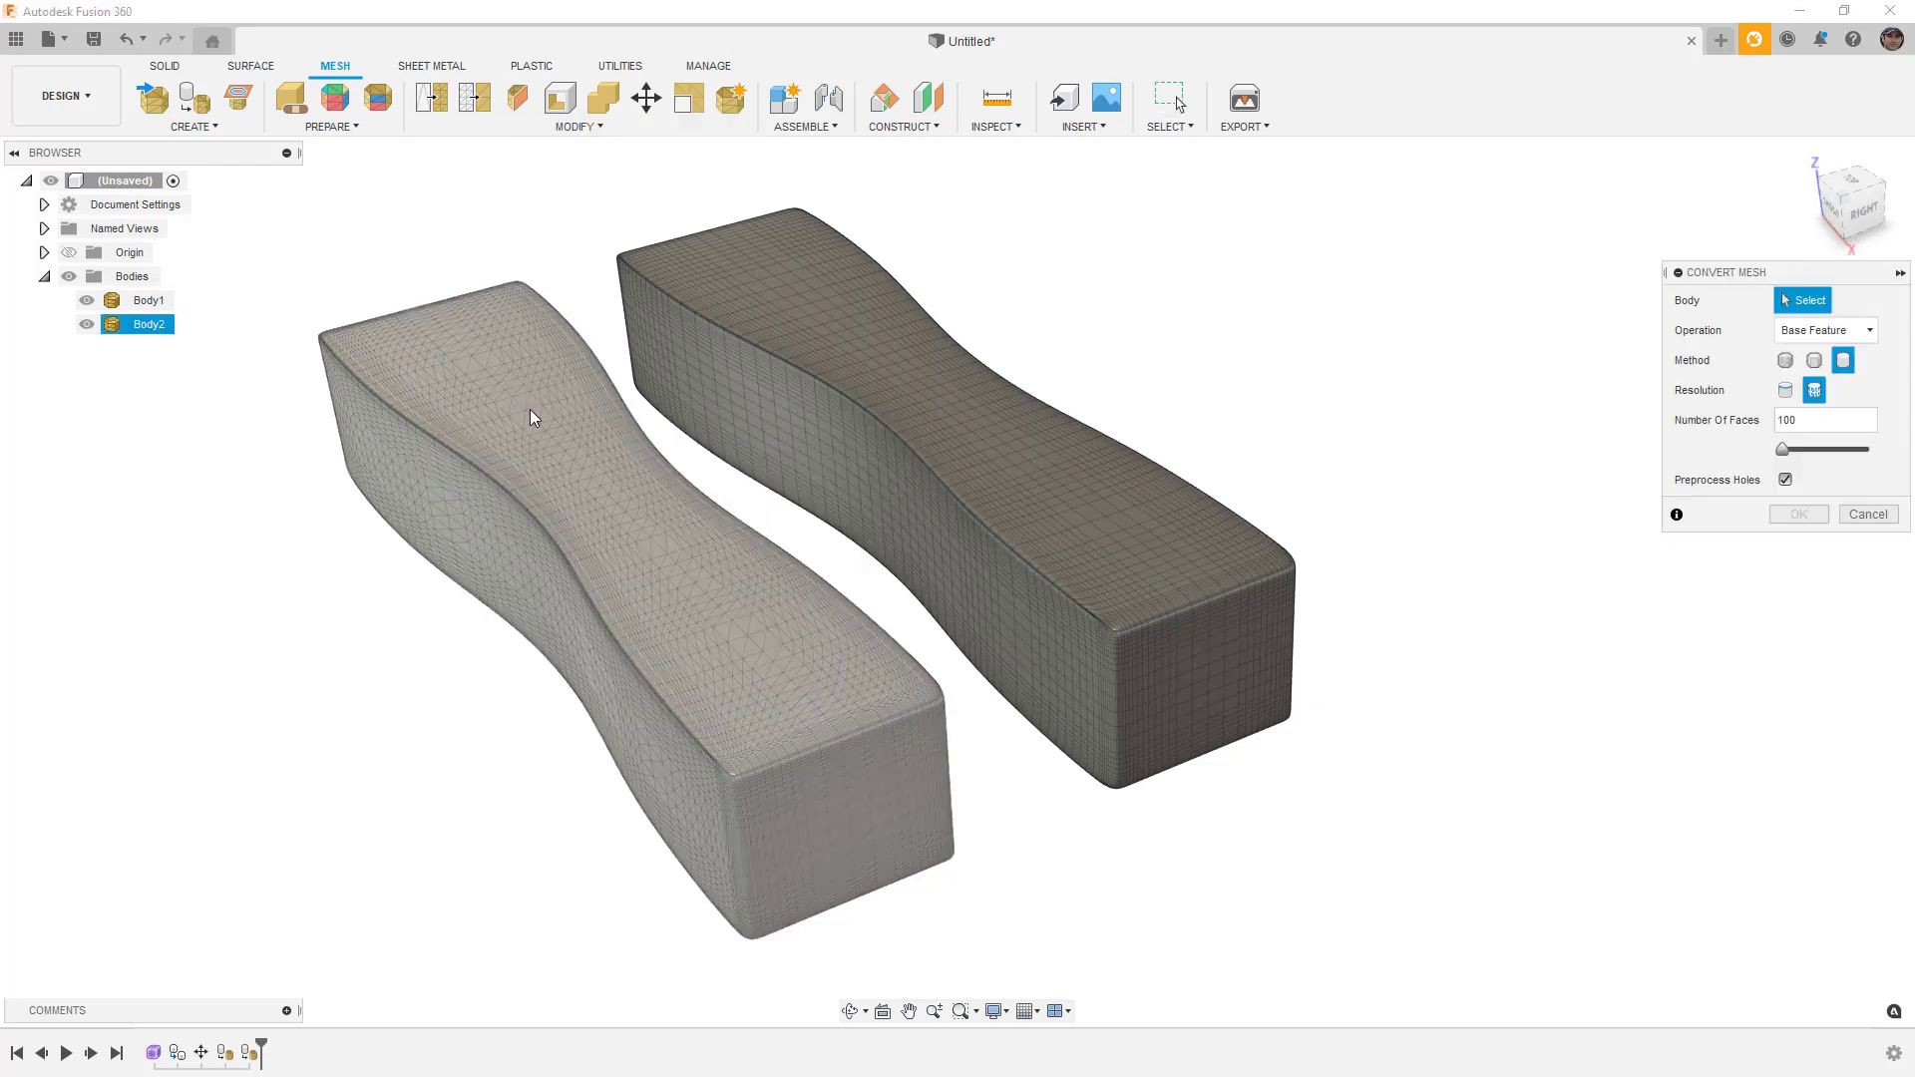
click(1008, 416)
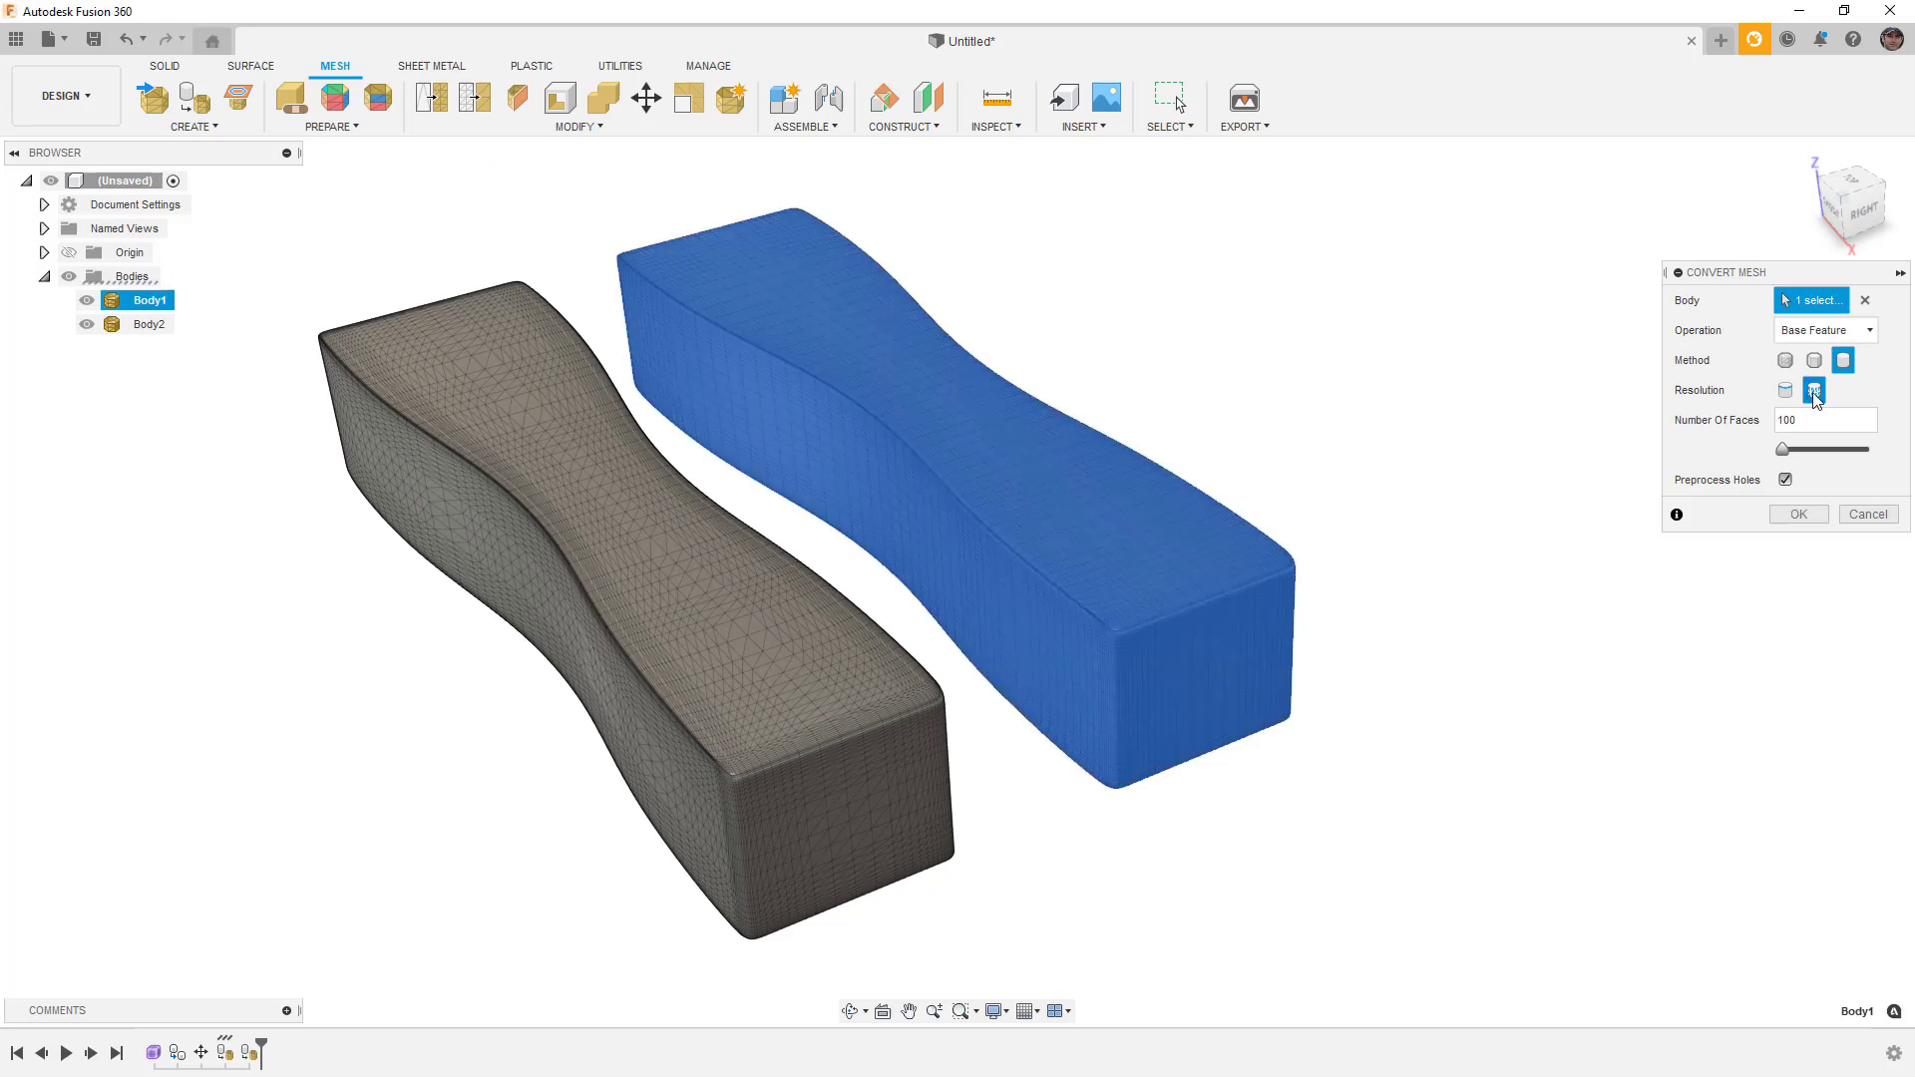
click(1785, 390)
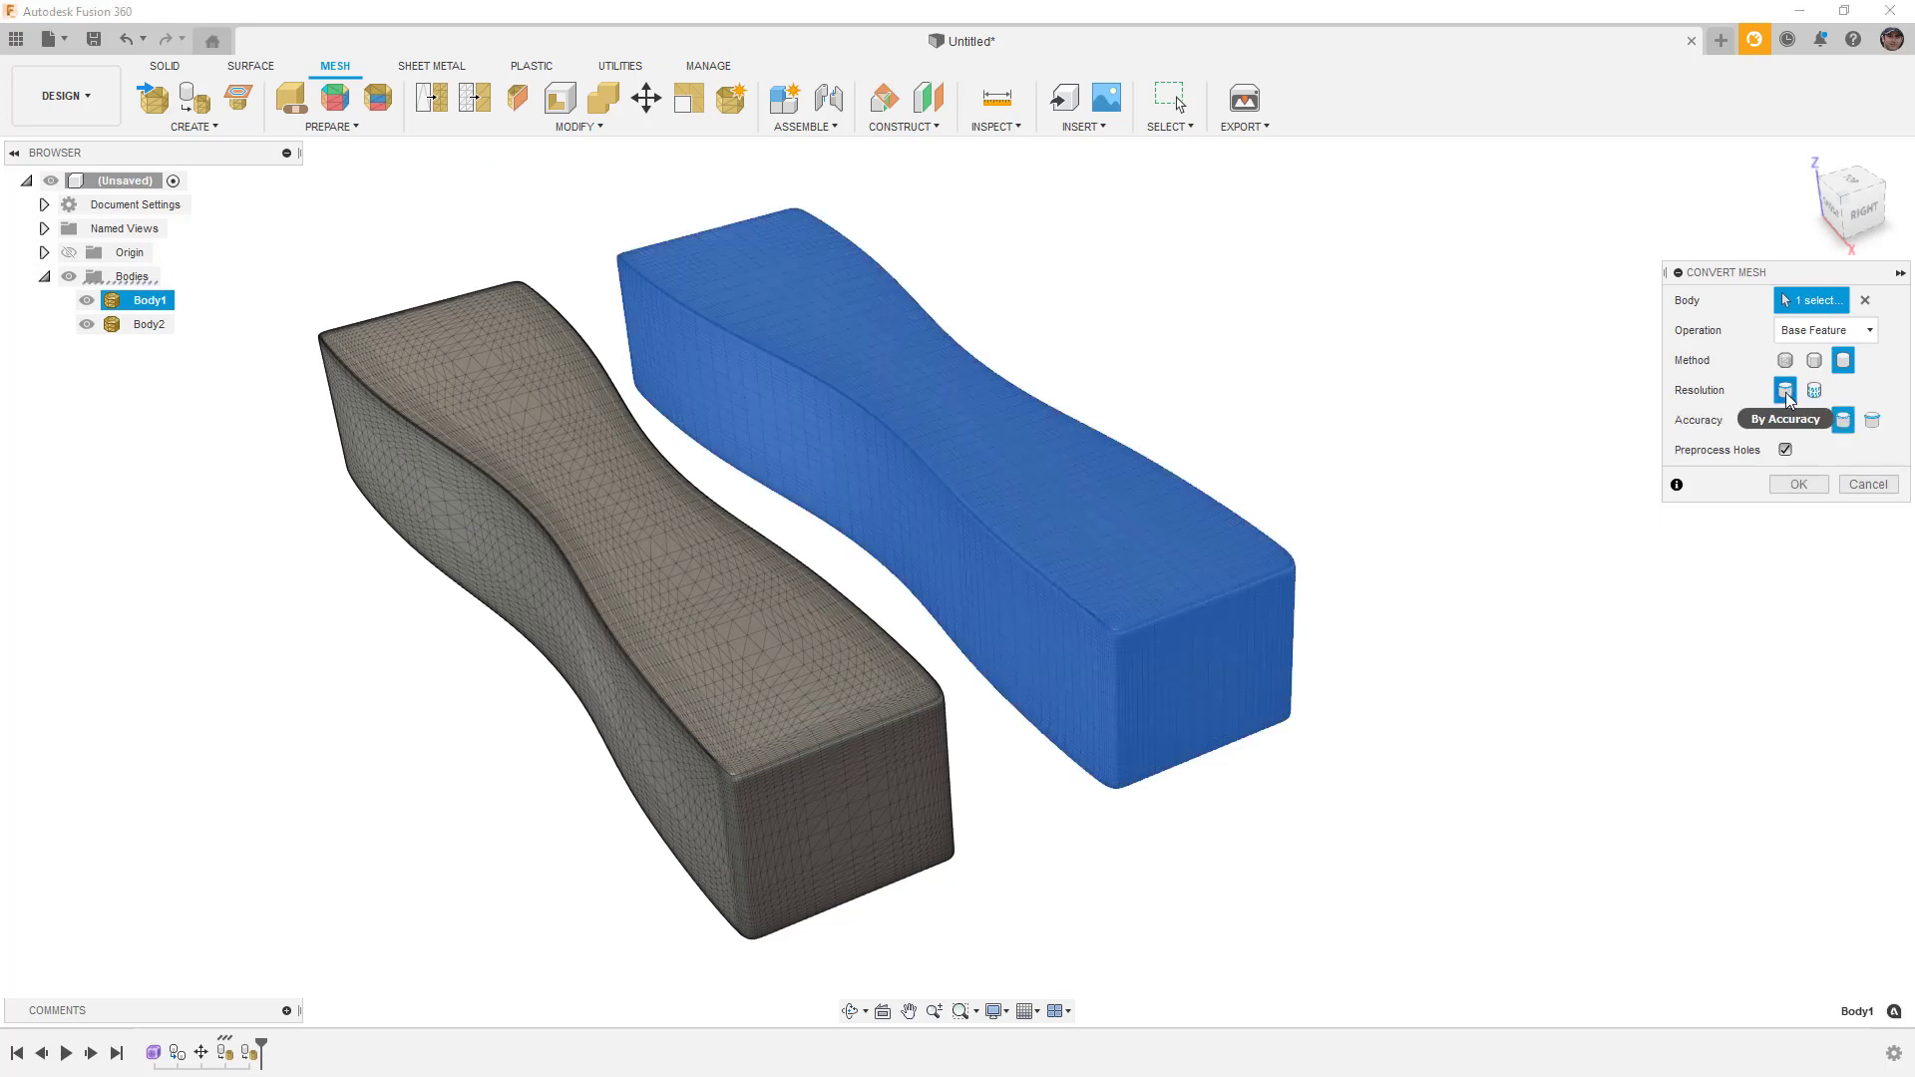
click(1872, 421)
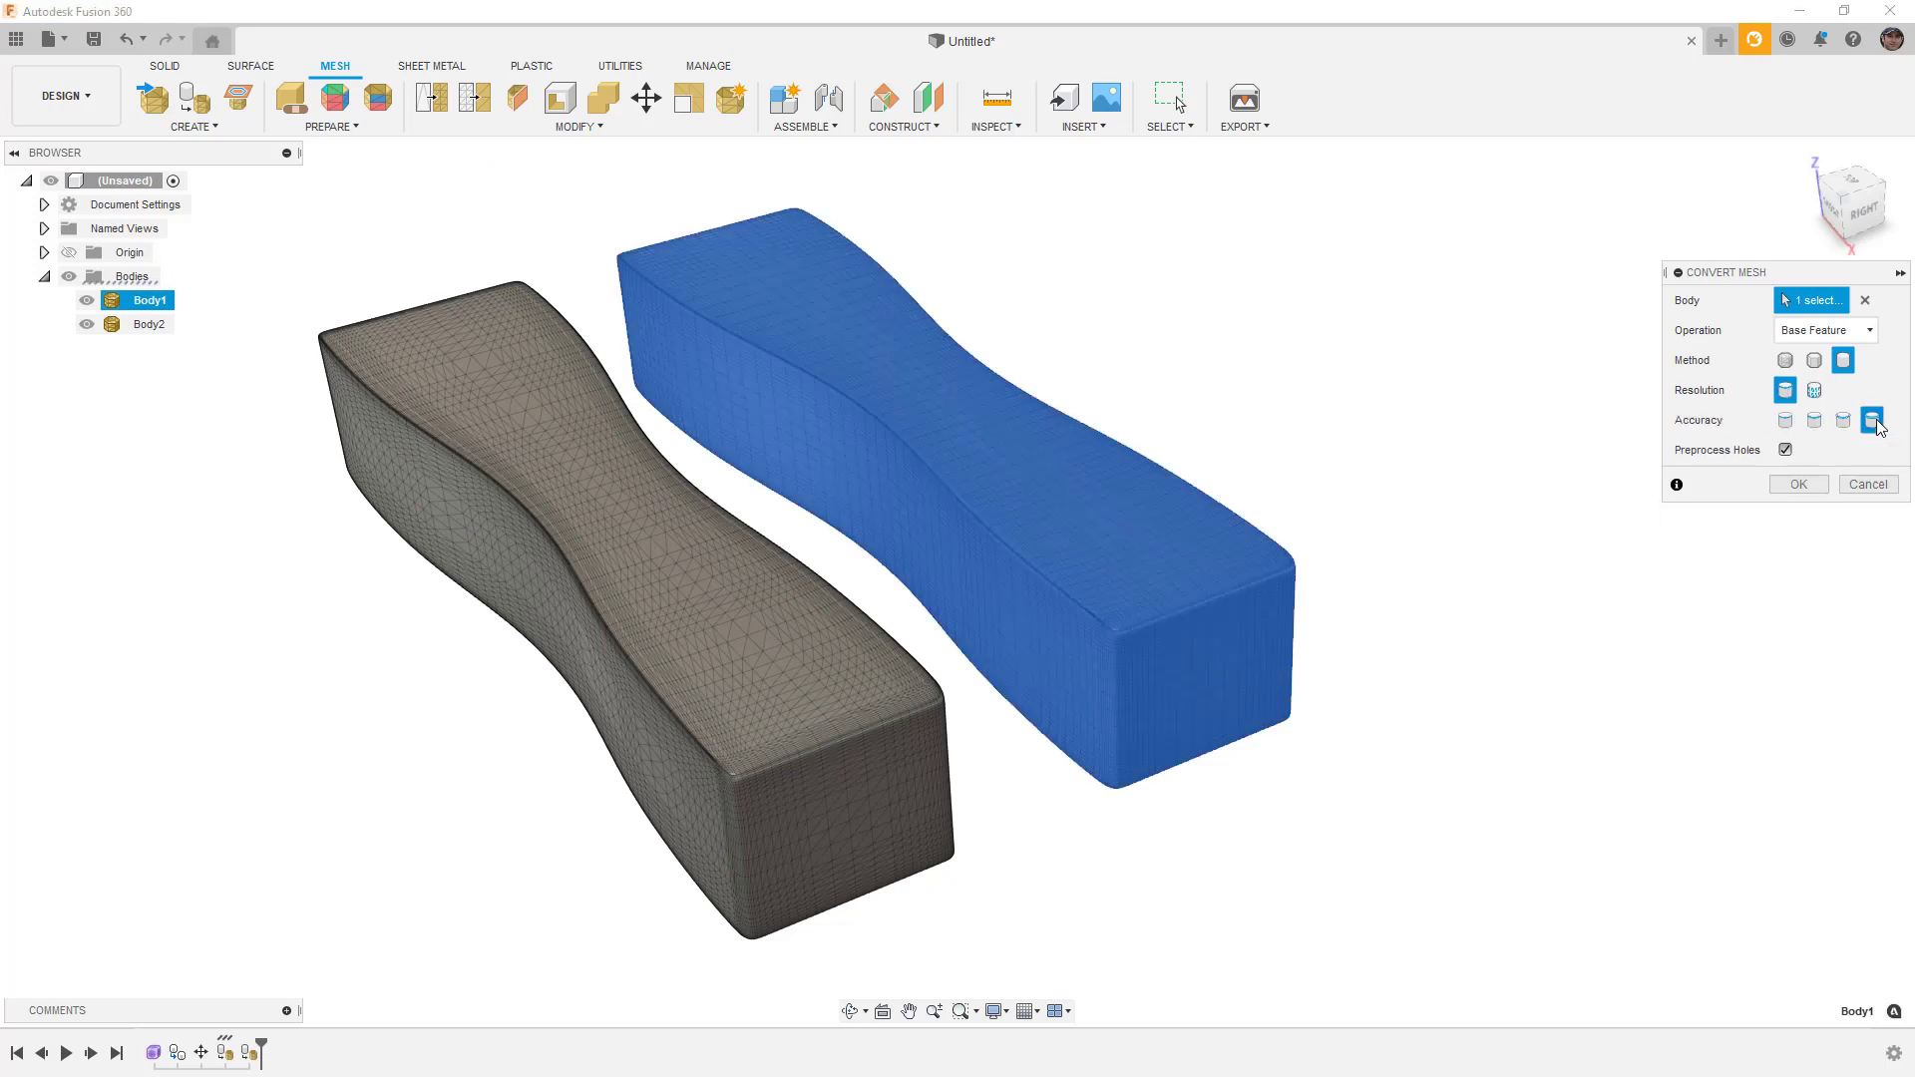
click(1796, 486)
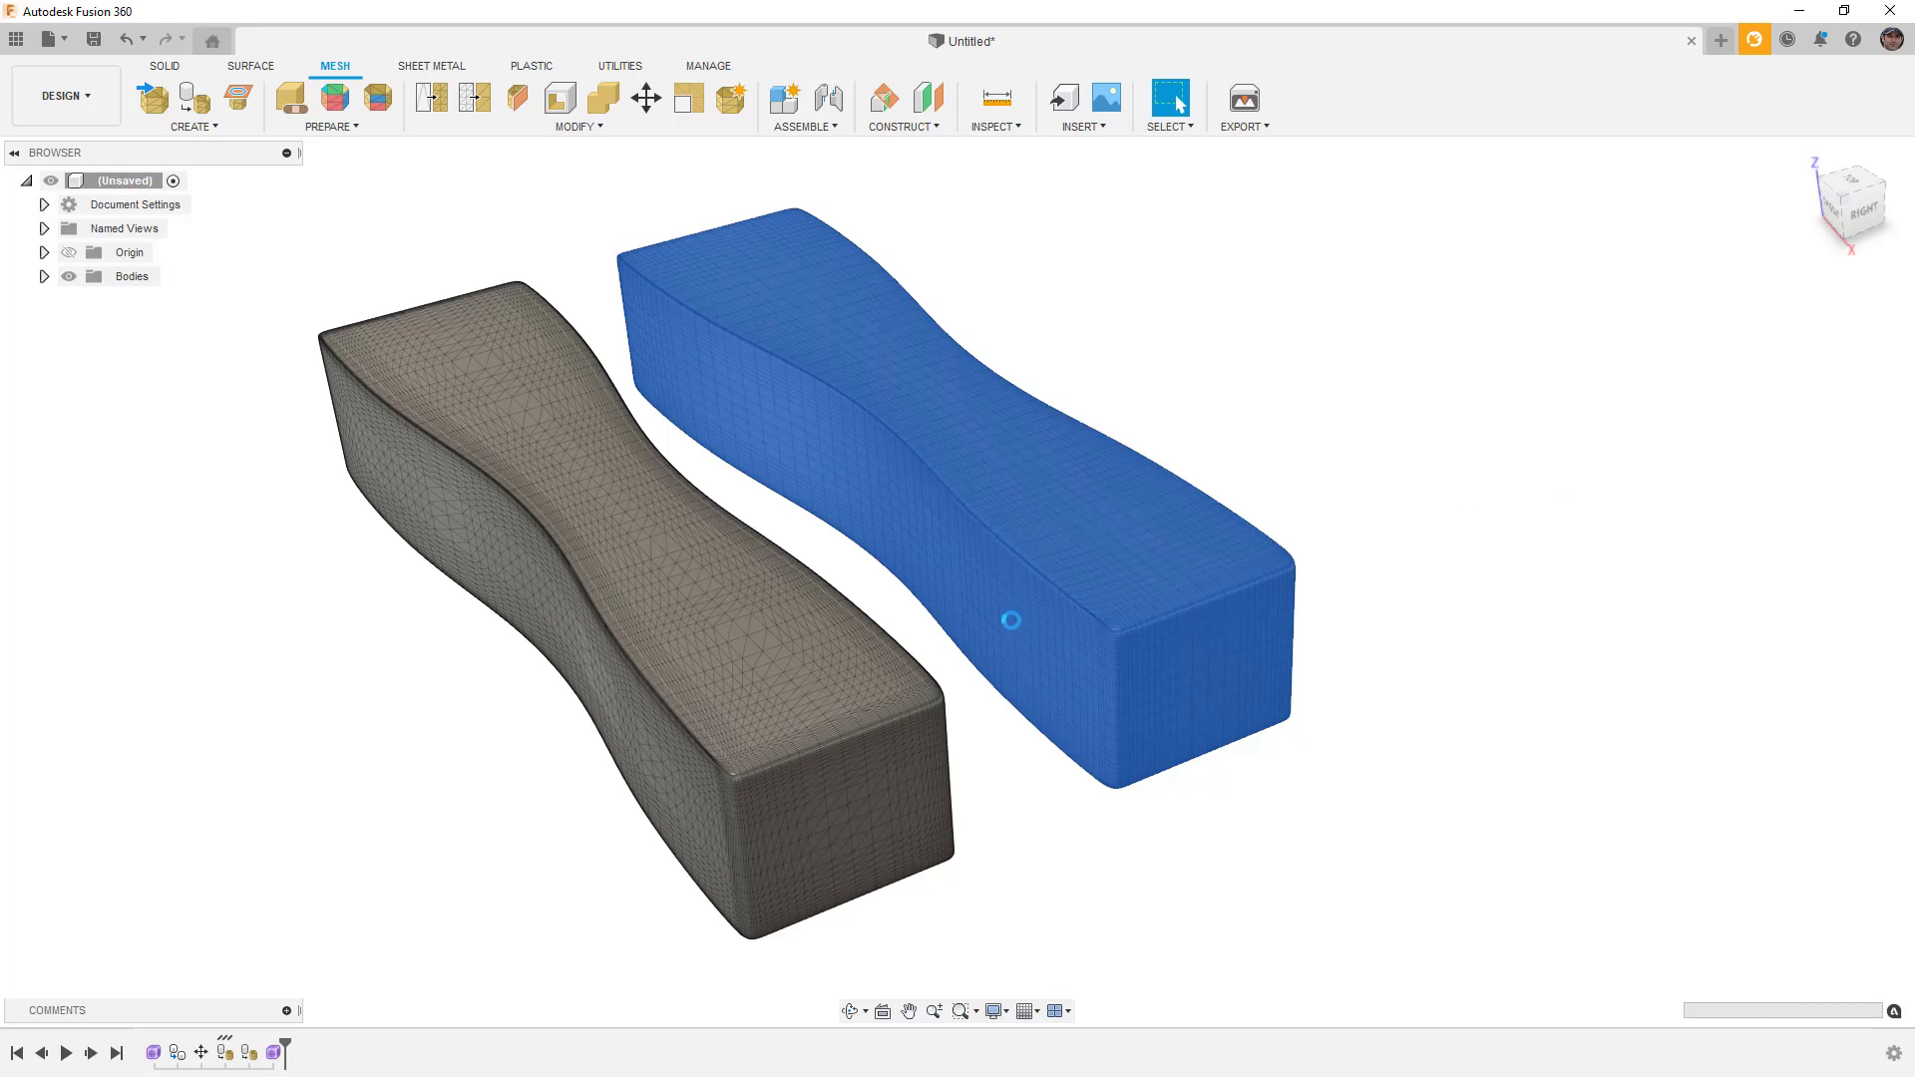
click(276, 1055)
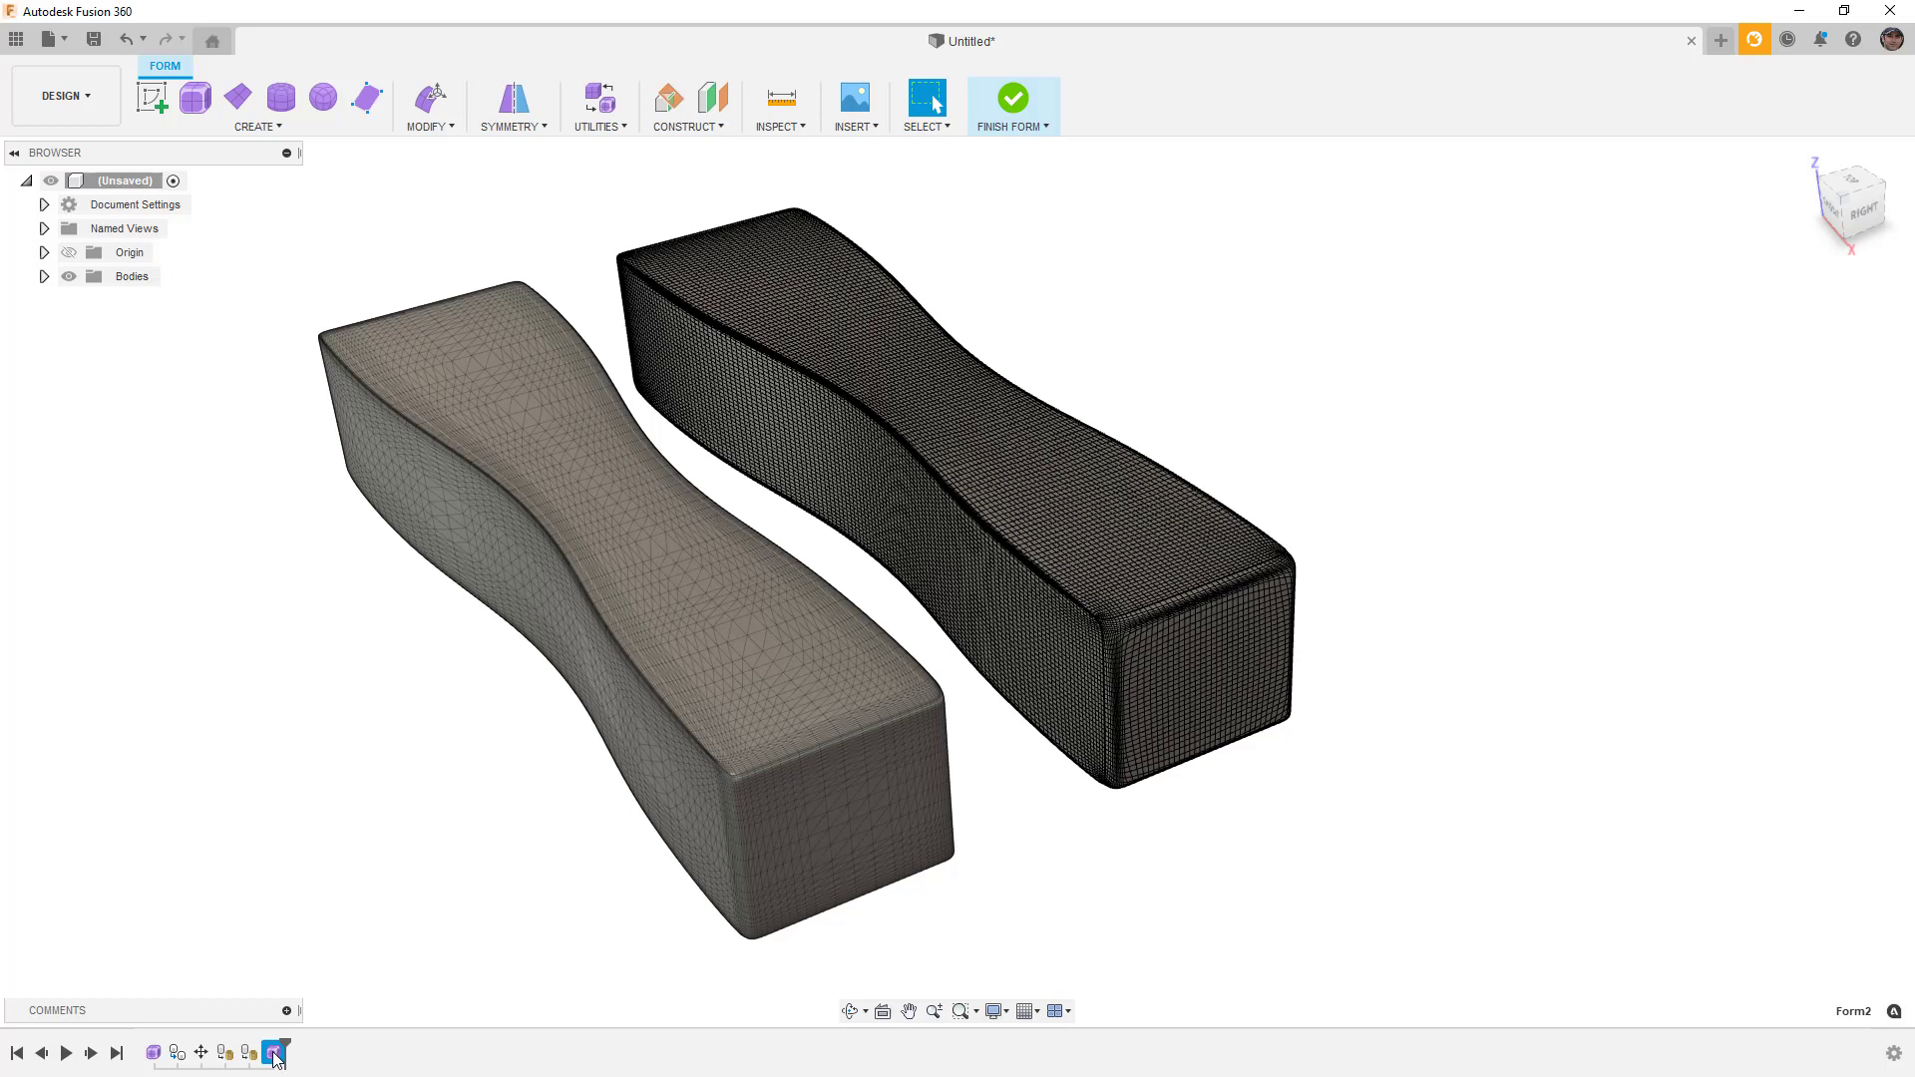
middle_drag(1129, 754, 1039, 774)
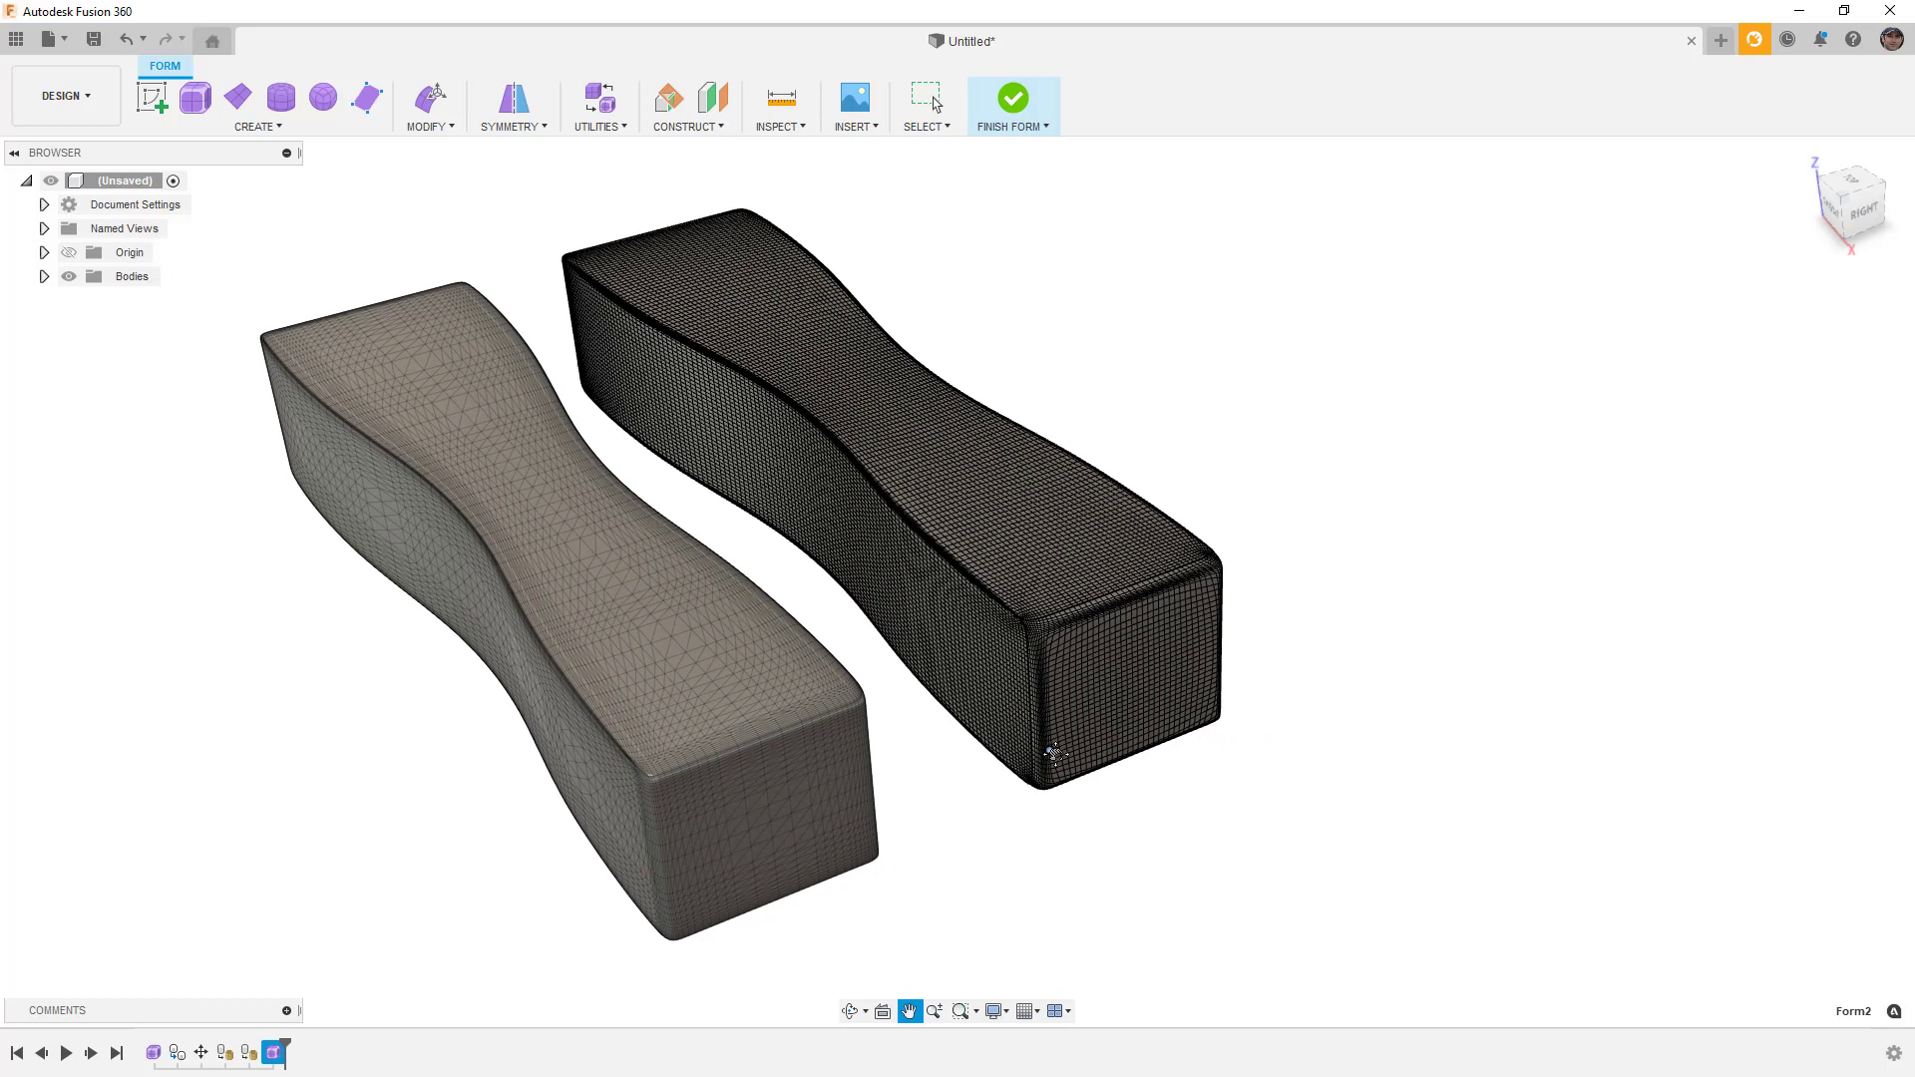
scroll(1117, 689, up, 8)
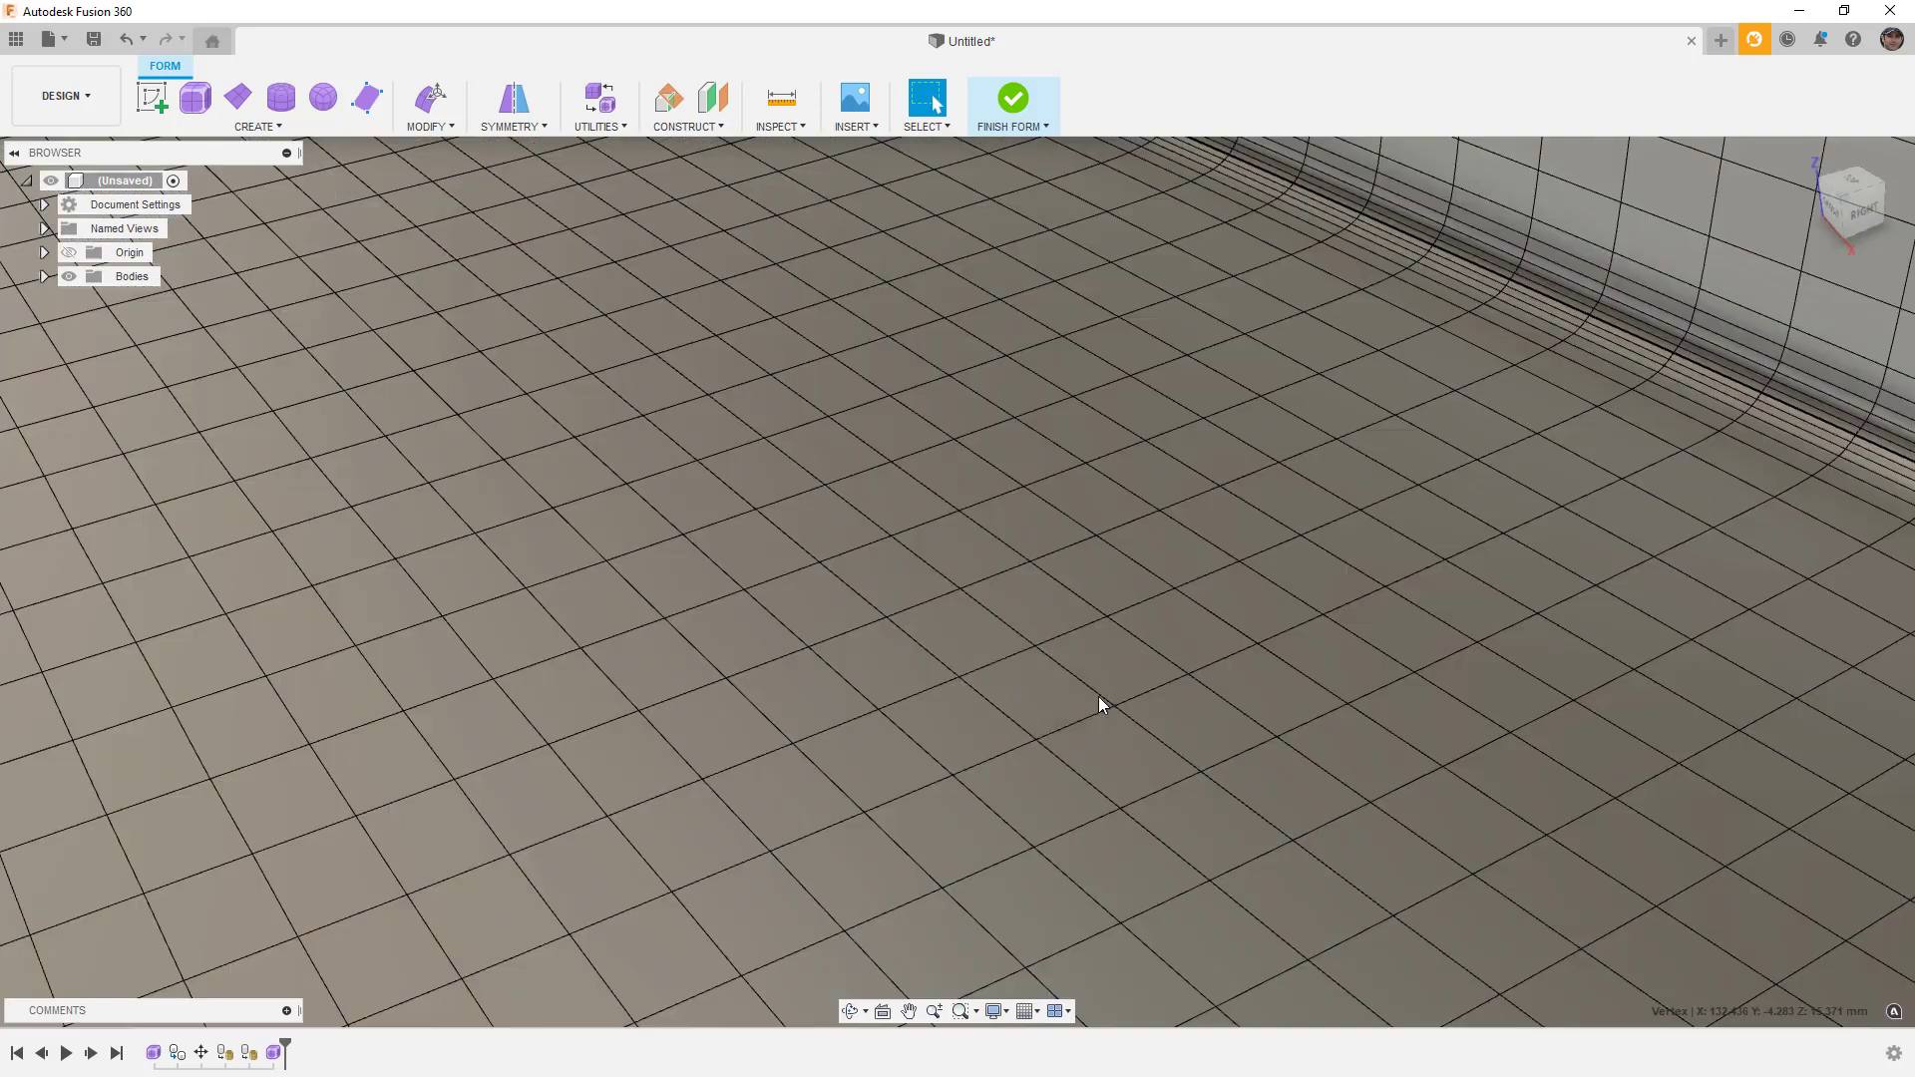
scroll(1098, 696, down, 3)
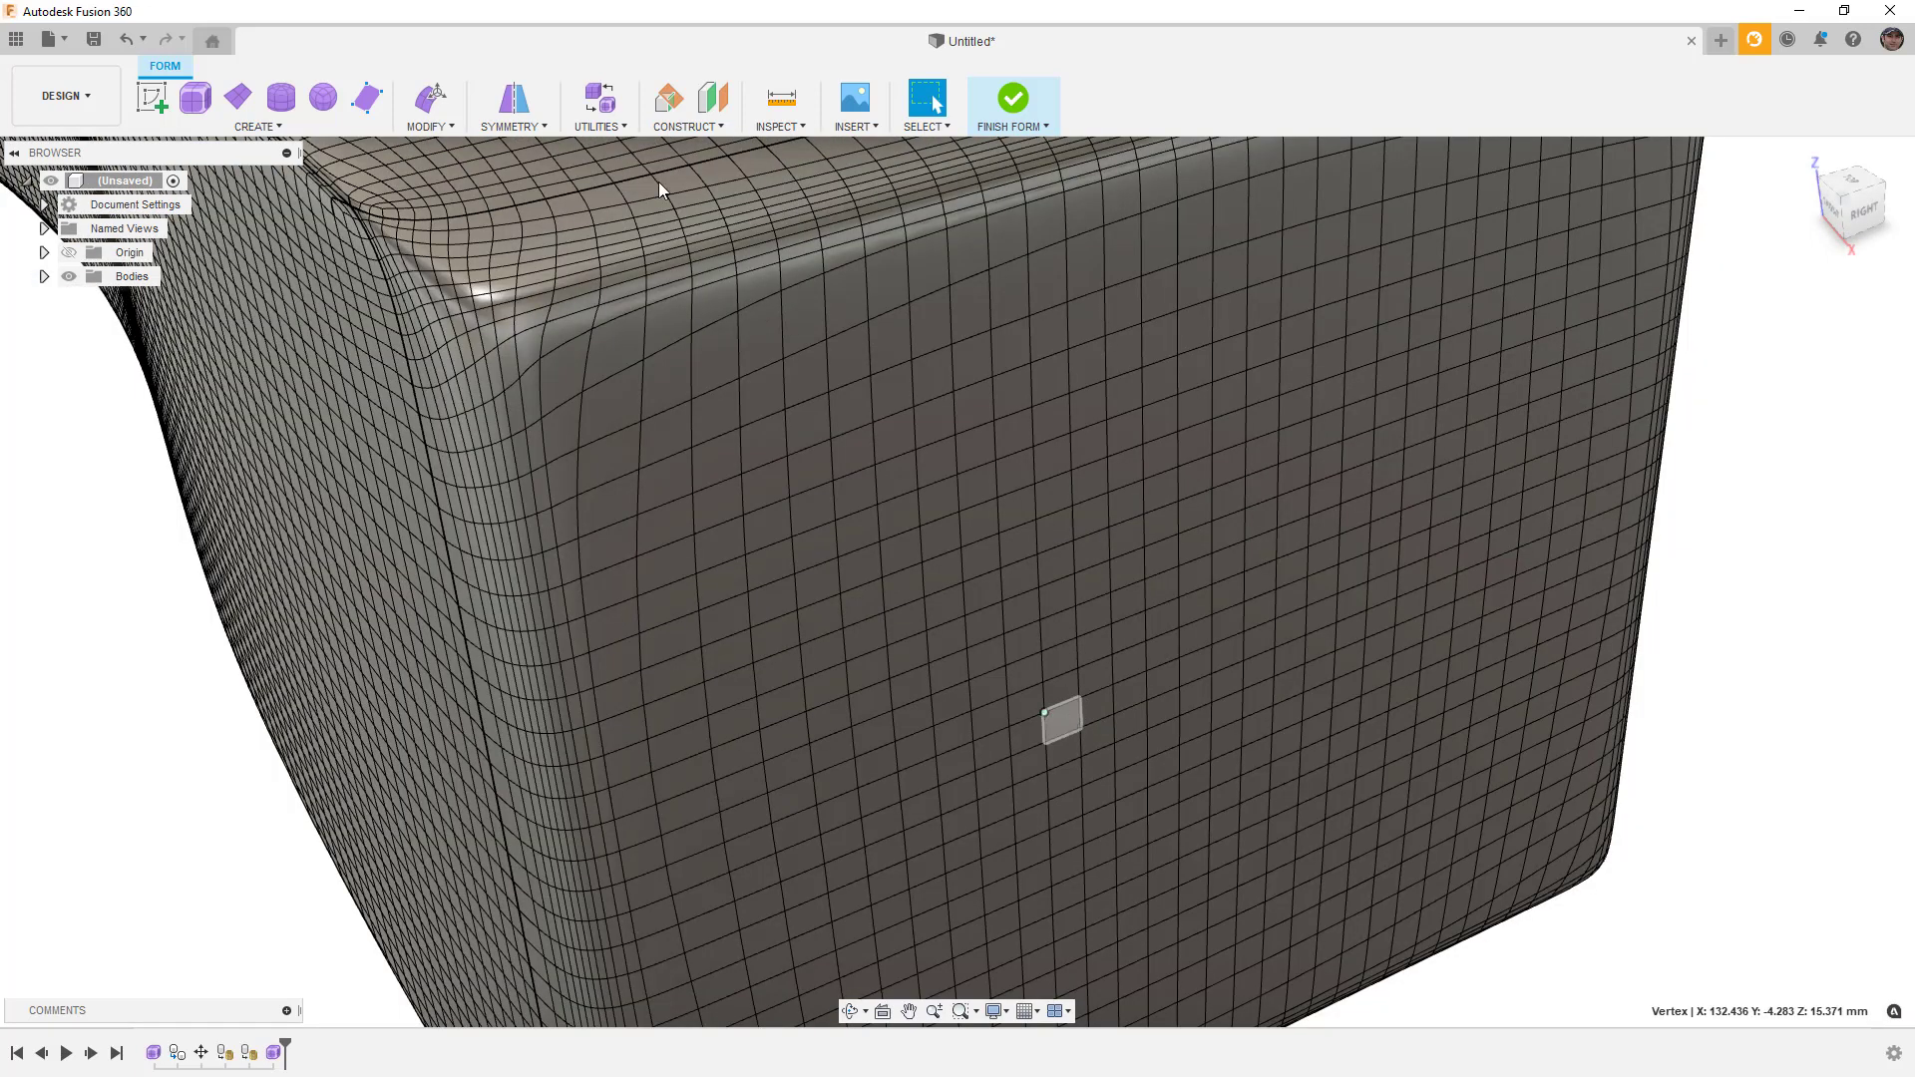
double_click(1065, 718)
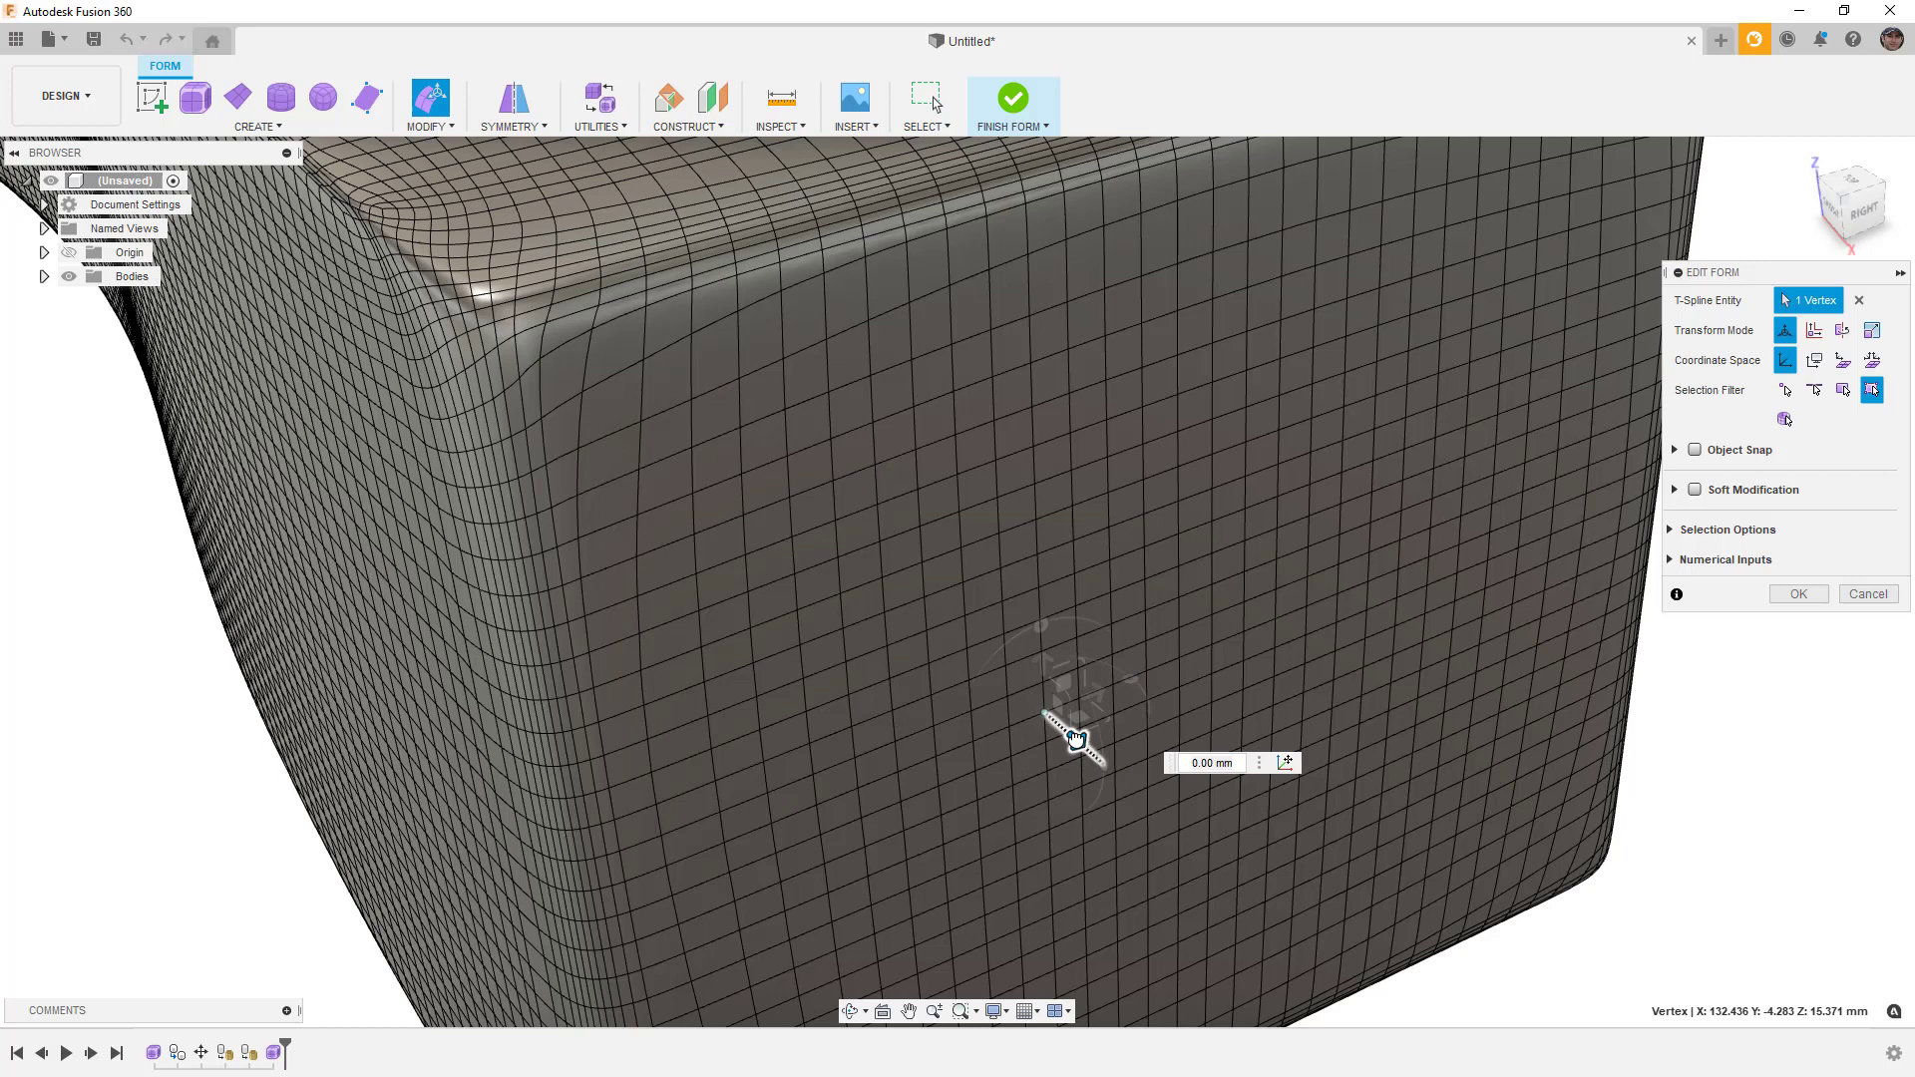
drag(1075, 739, 1137, 764)
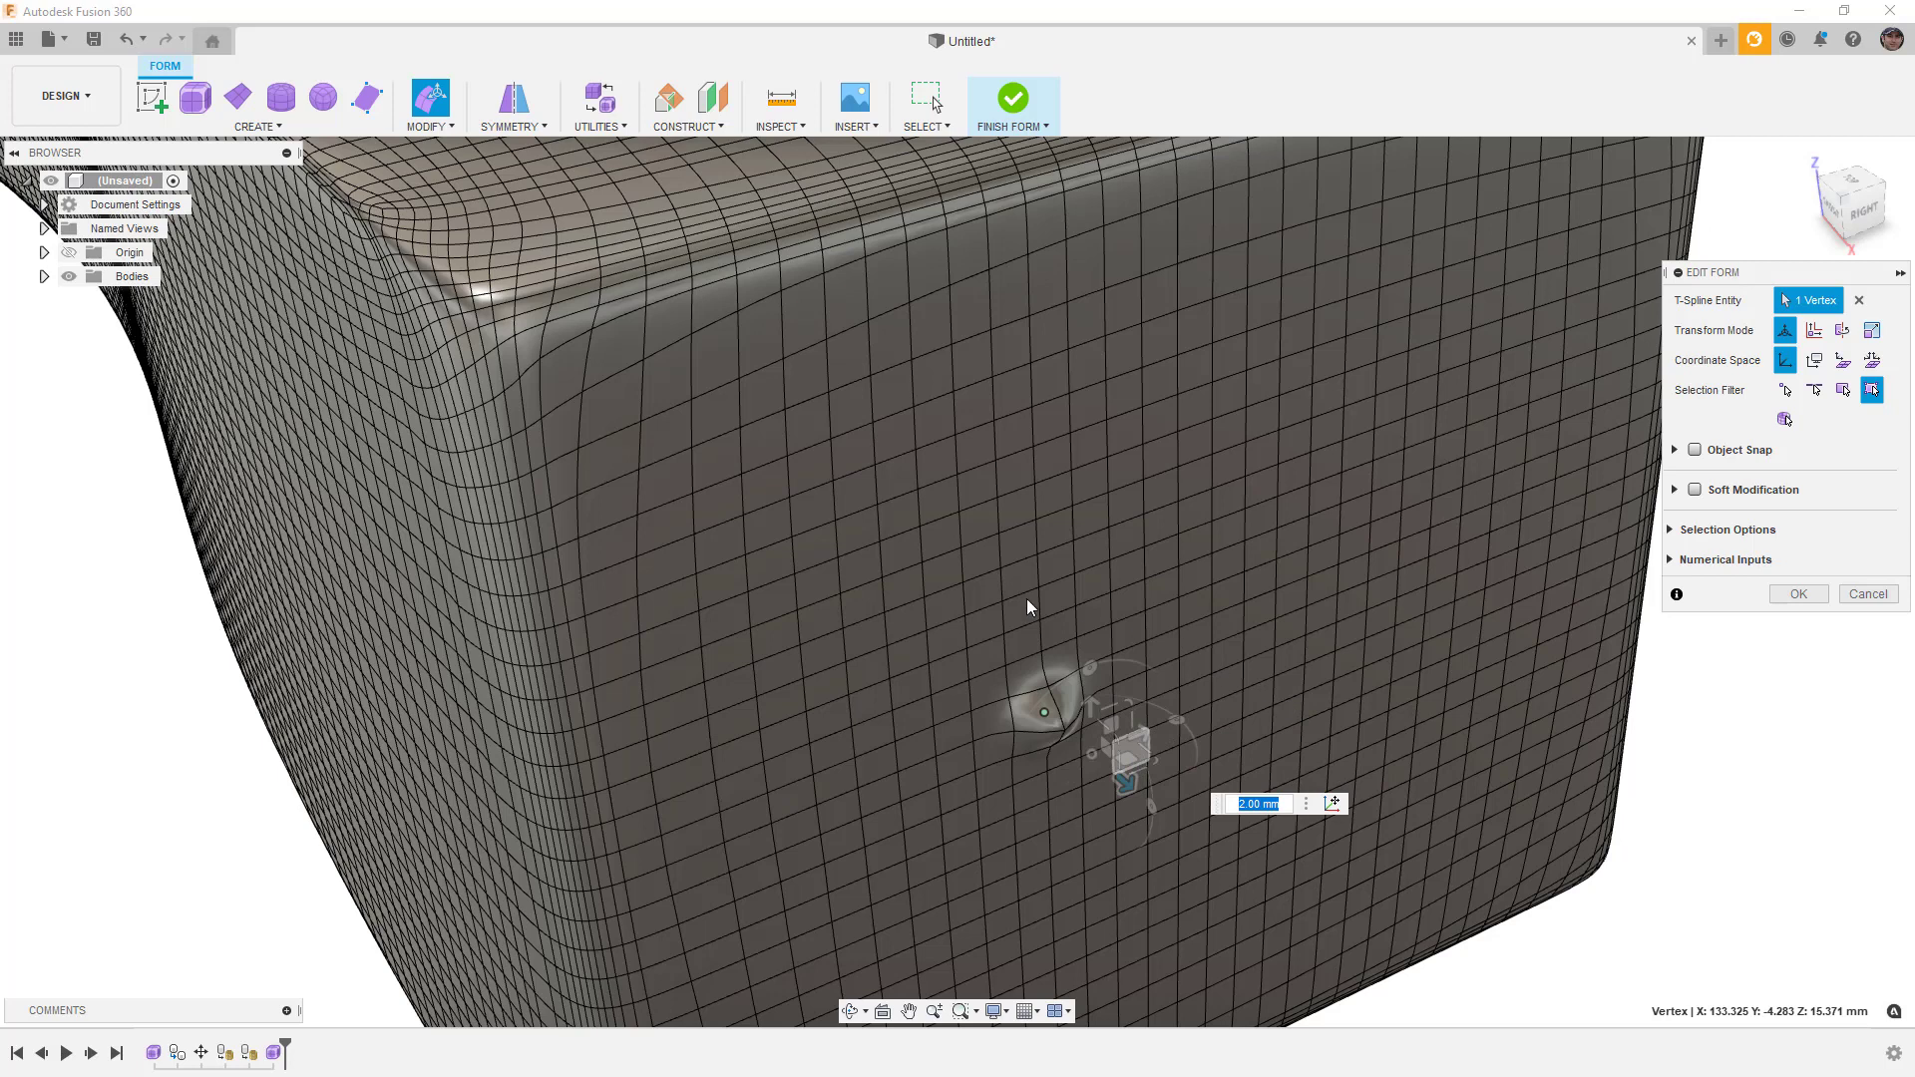
click(1864, 594)
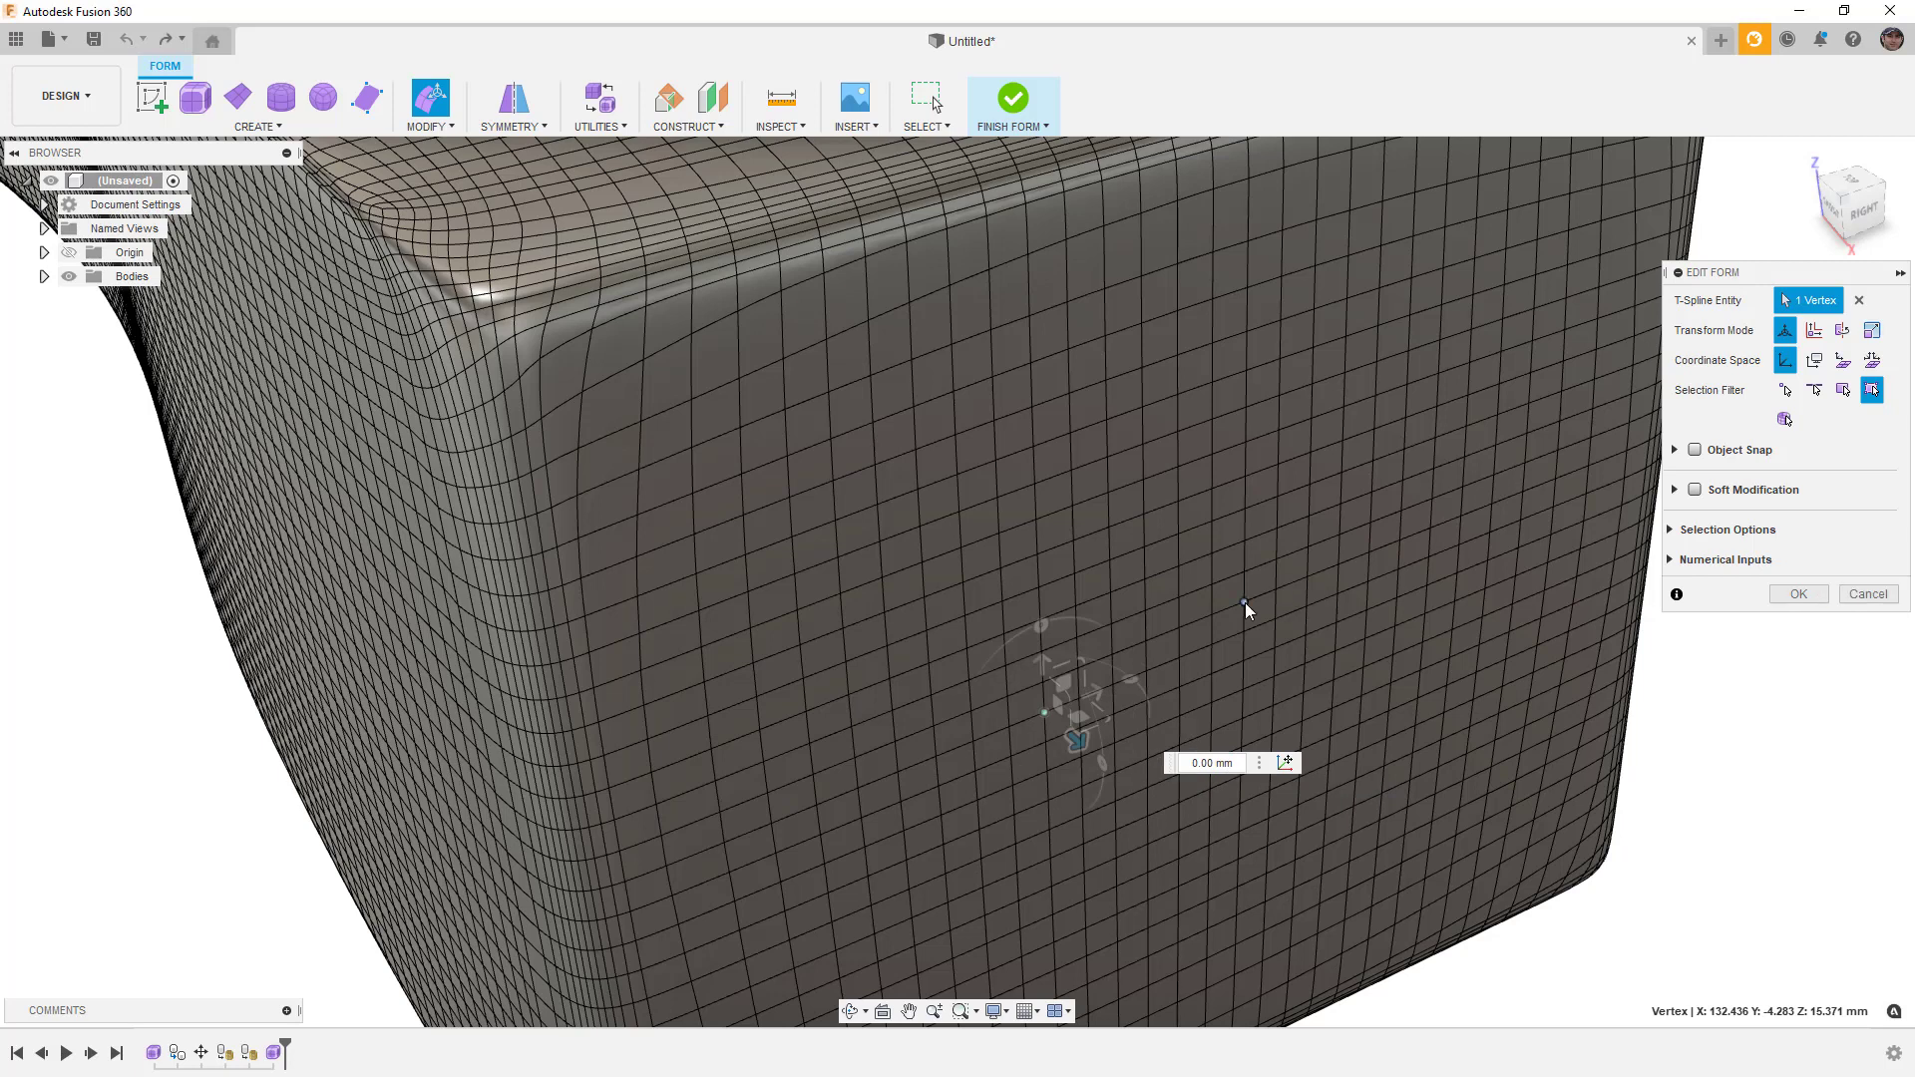
click(1868, 594)
scroll(1025, 596, down, 5)
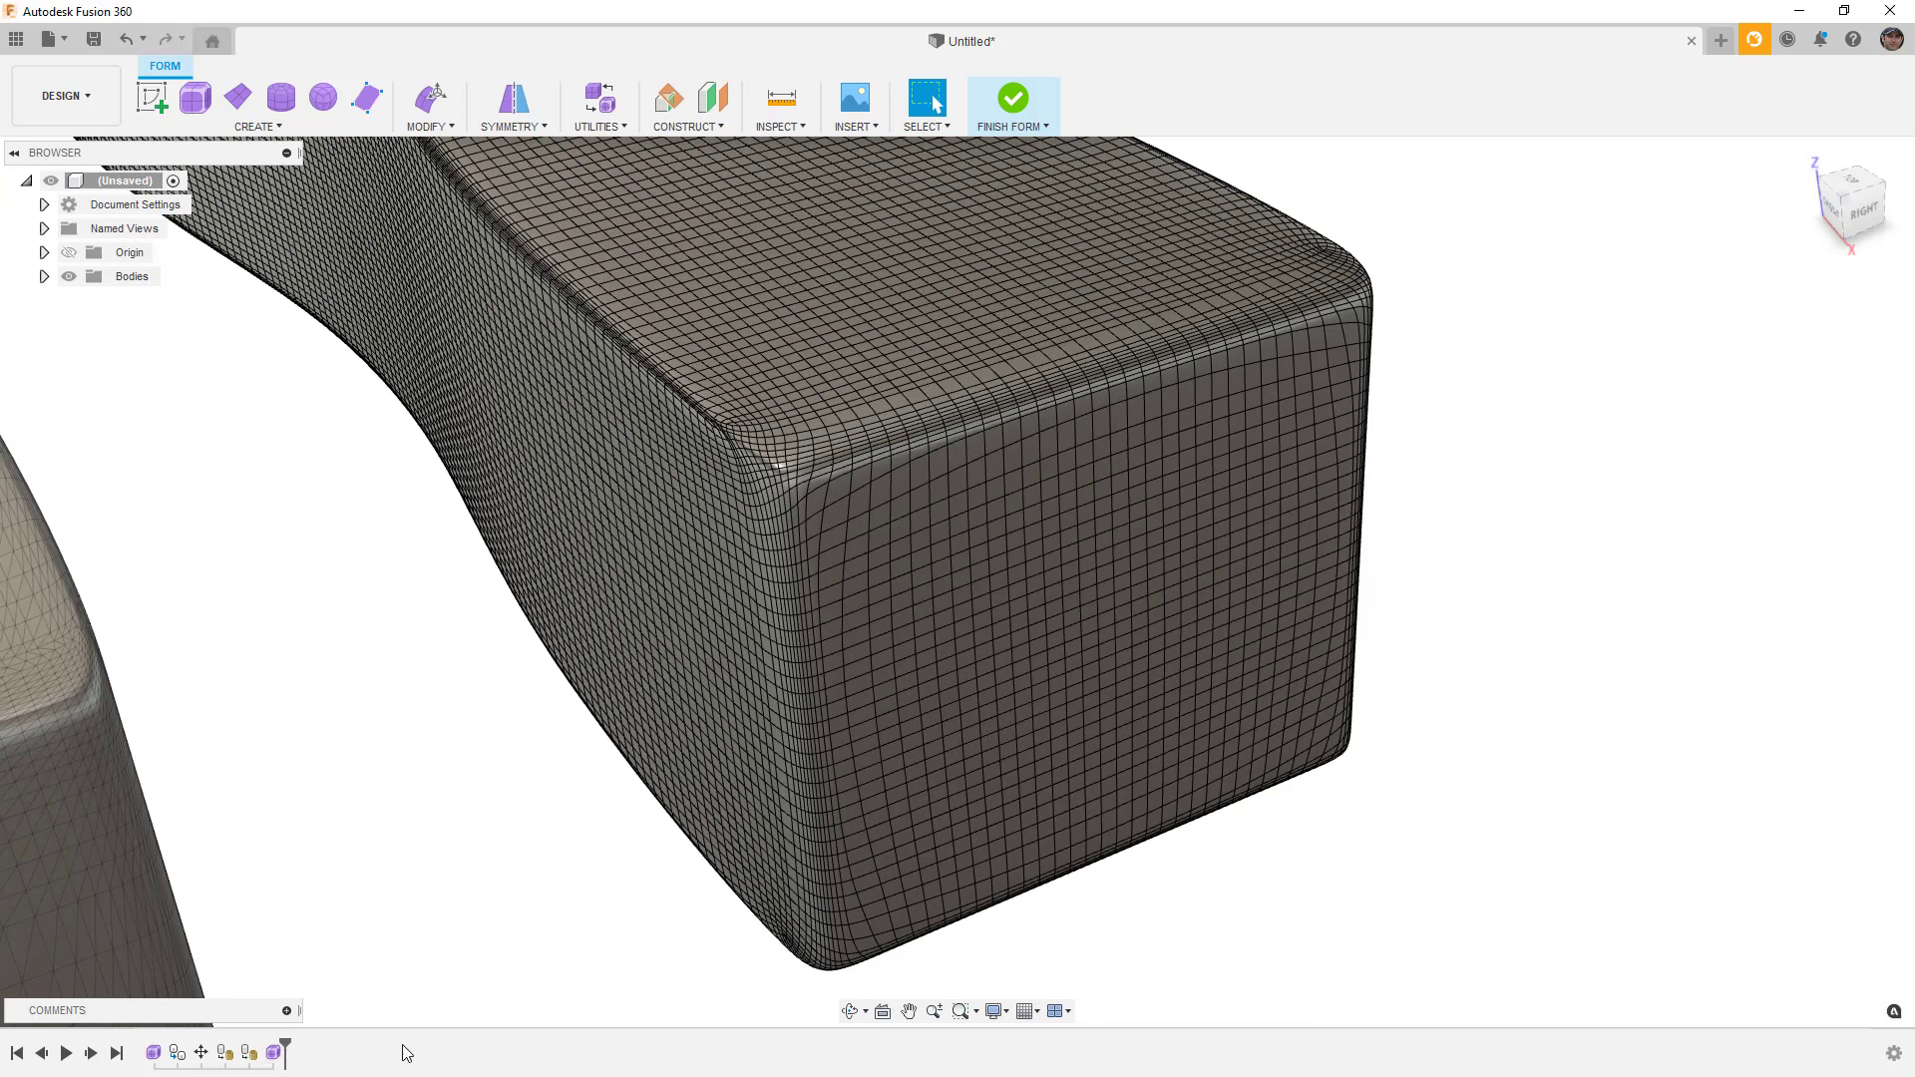
Step: Undo the dense Precise-accuracy conversion of Body1
key(ctrl+z)
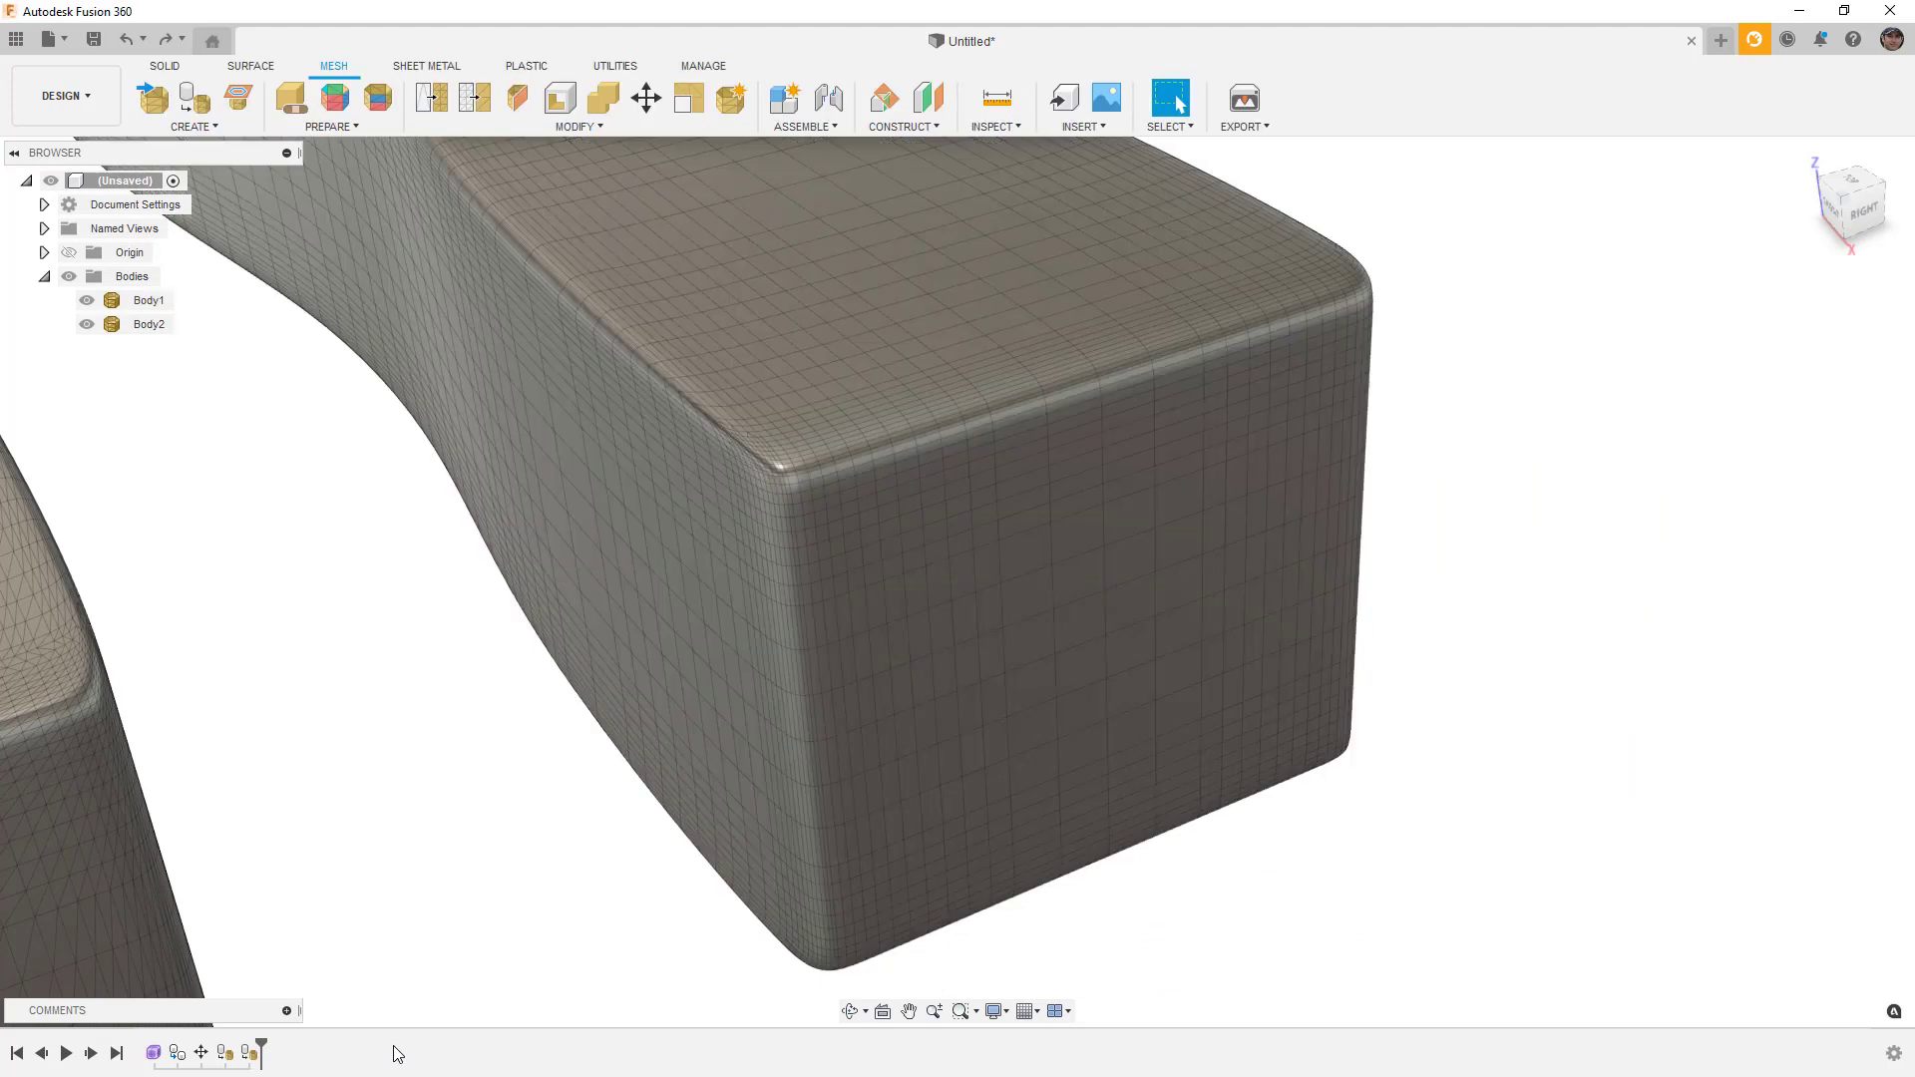
scroll(1026, 798, down, 5)
scroll(1025, 739, up, 2)
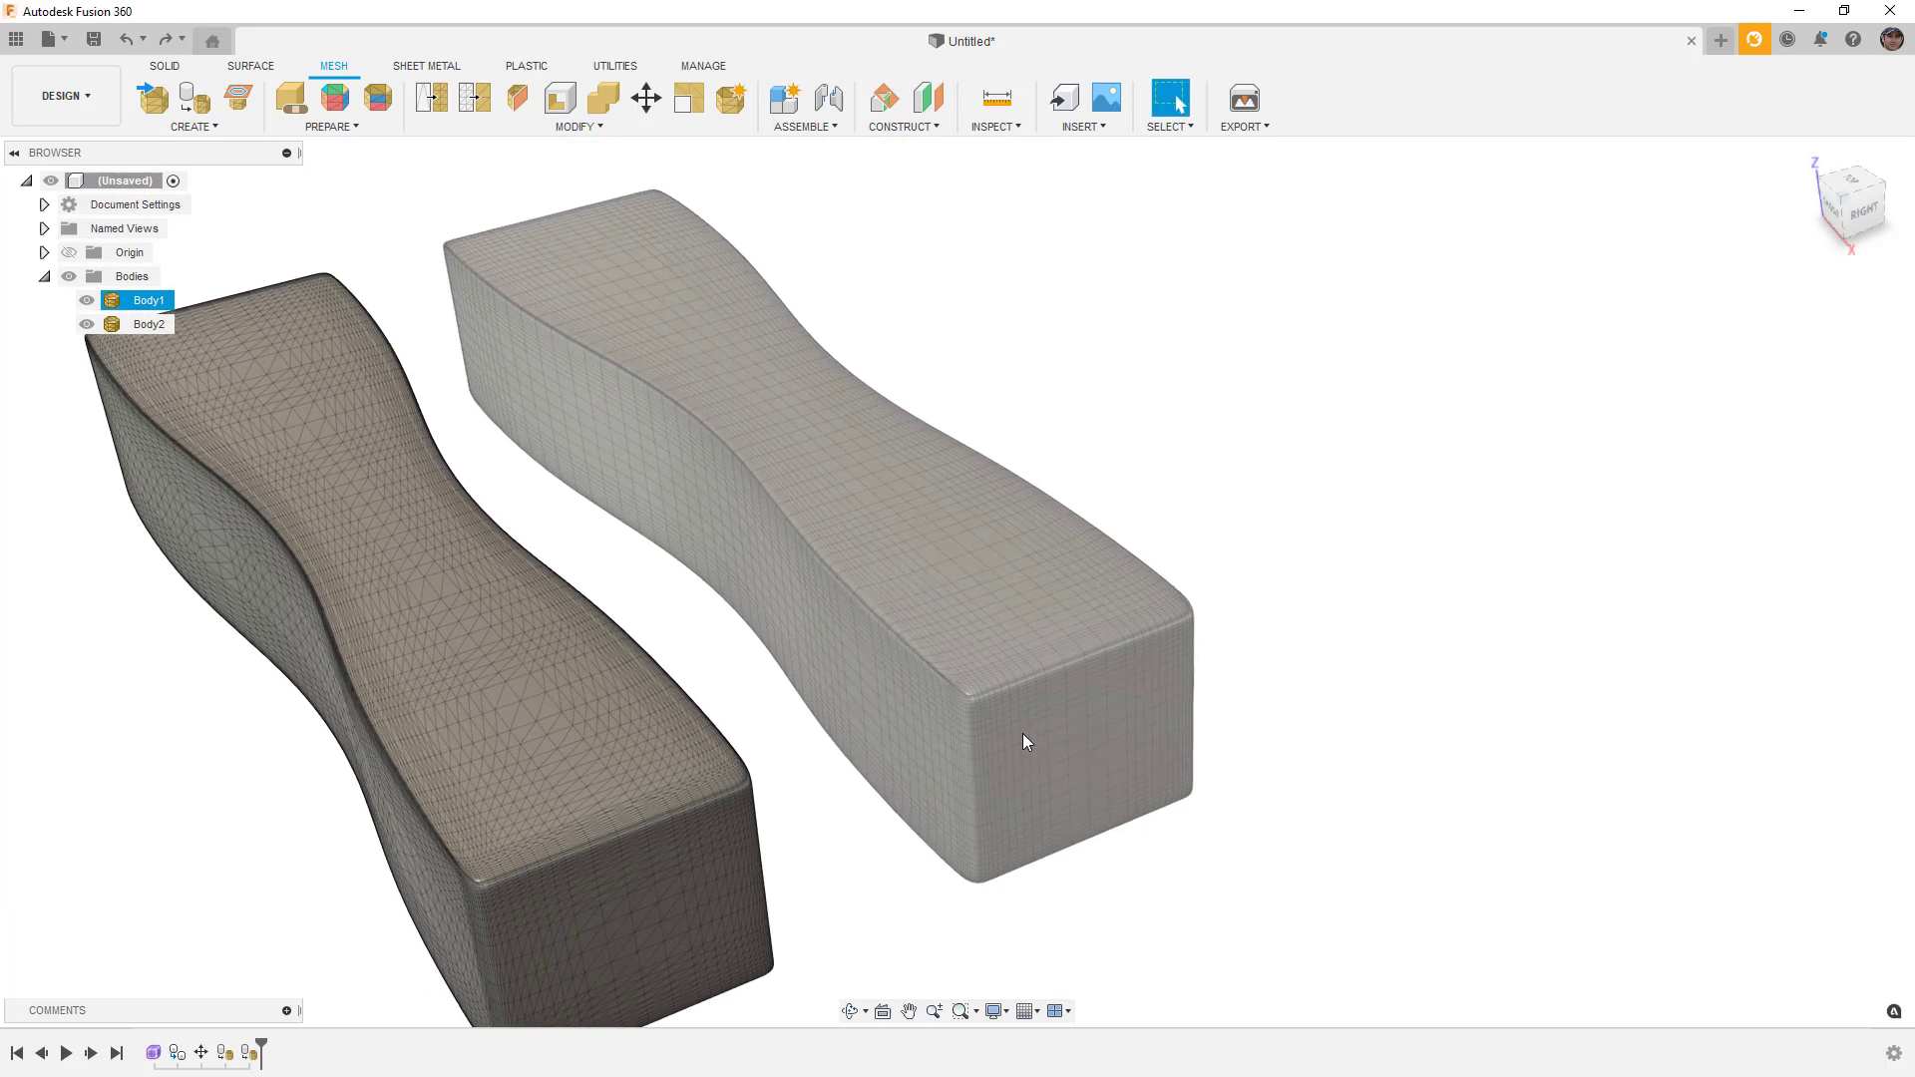
Step: Reconvert Body1 with Convert Mesh at Low accuracy into a coarse T-spline form
ctrl+click(1025, 739)
click(616, 127)
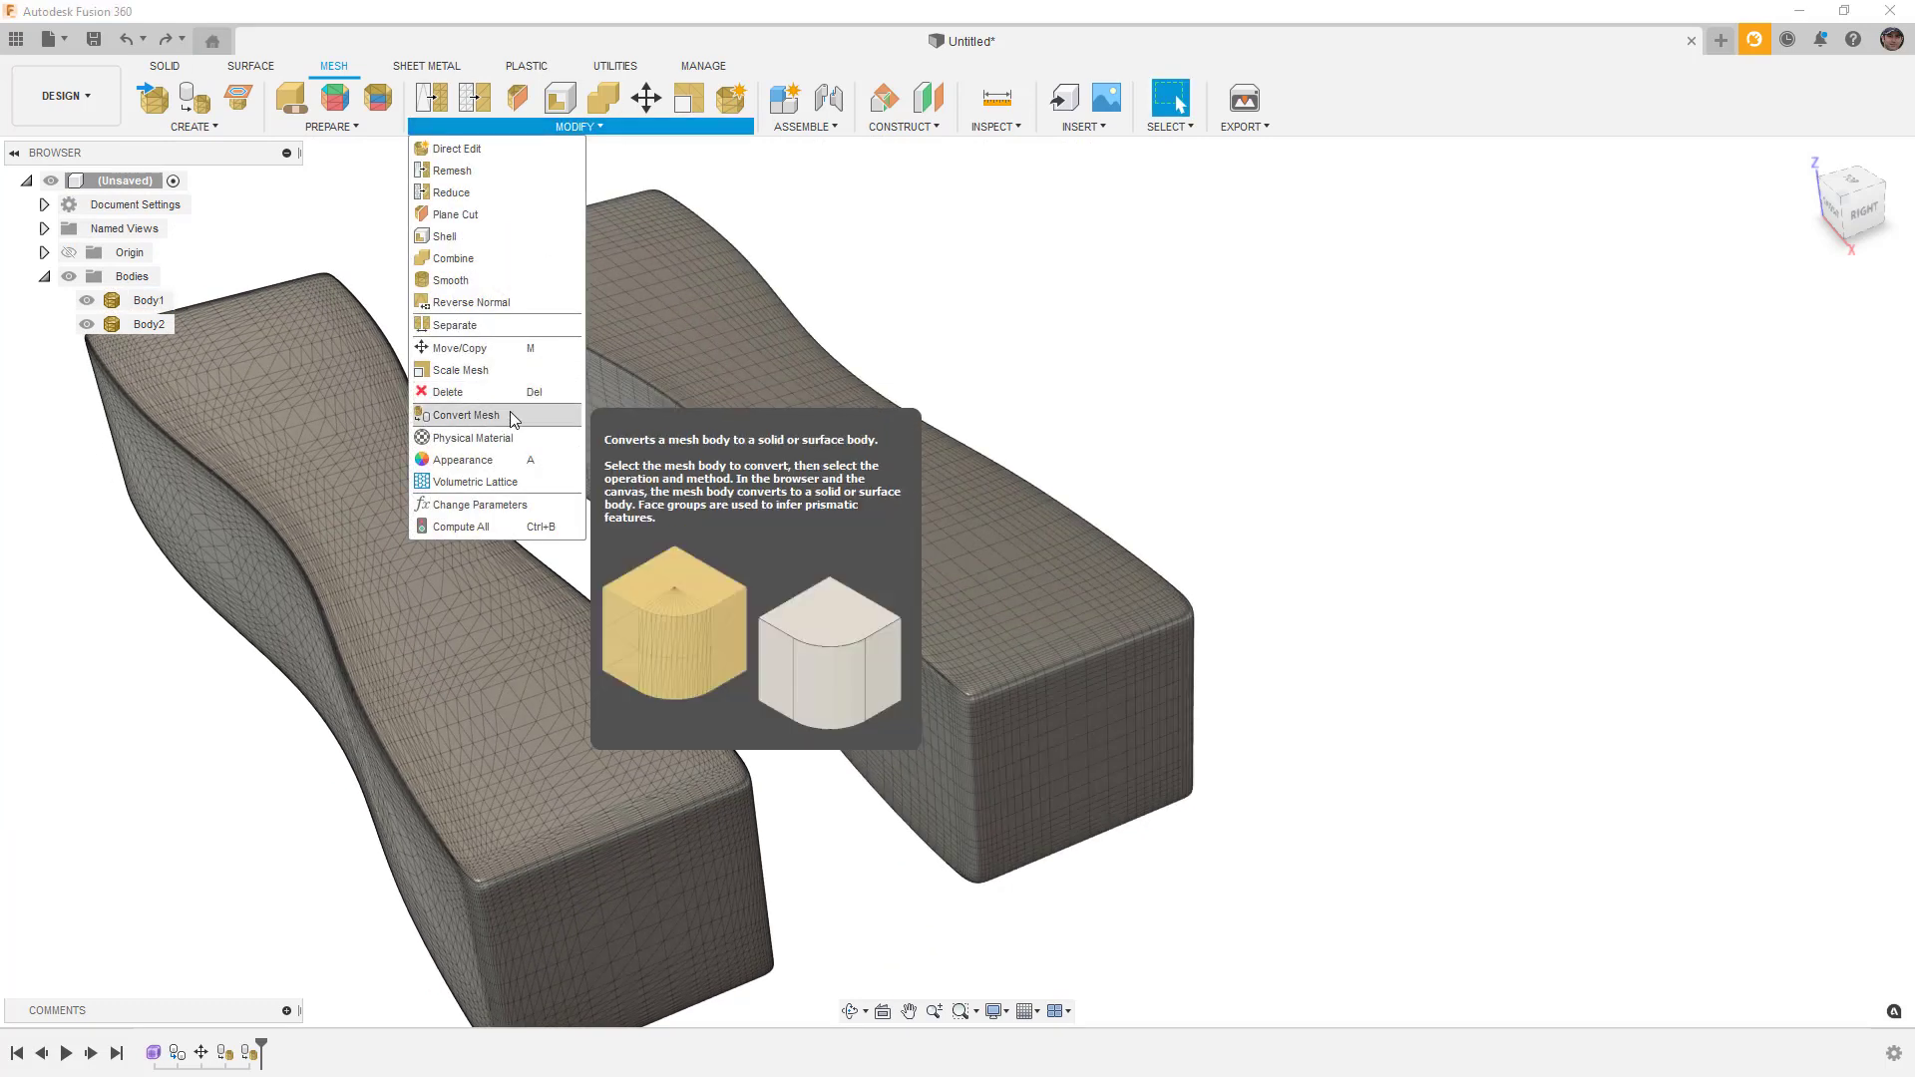
click(466, 415)
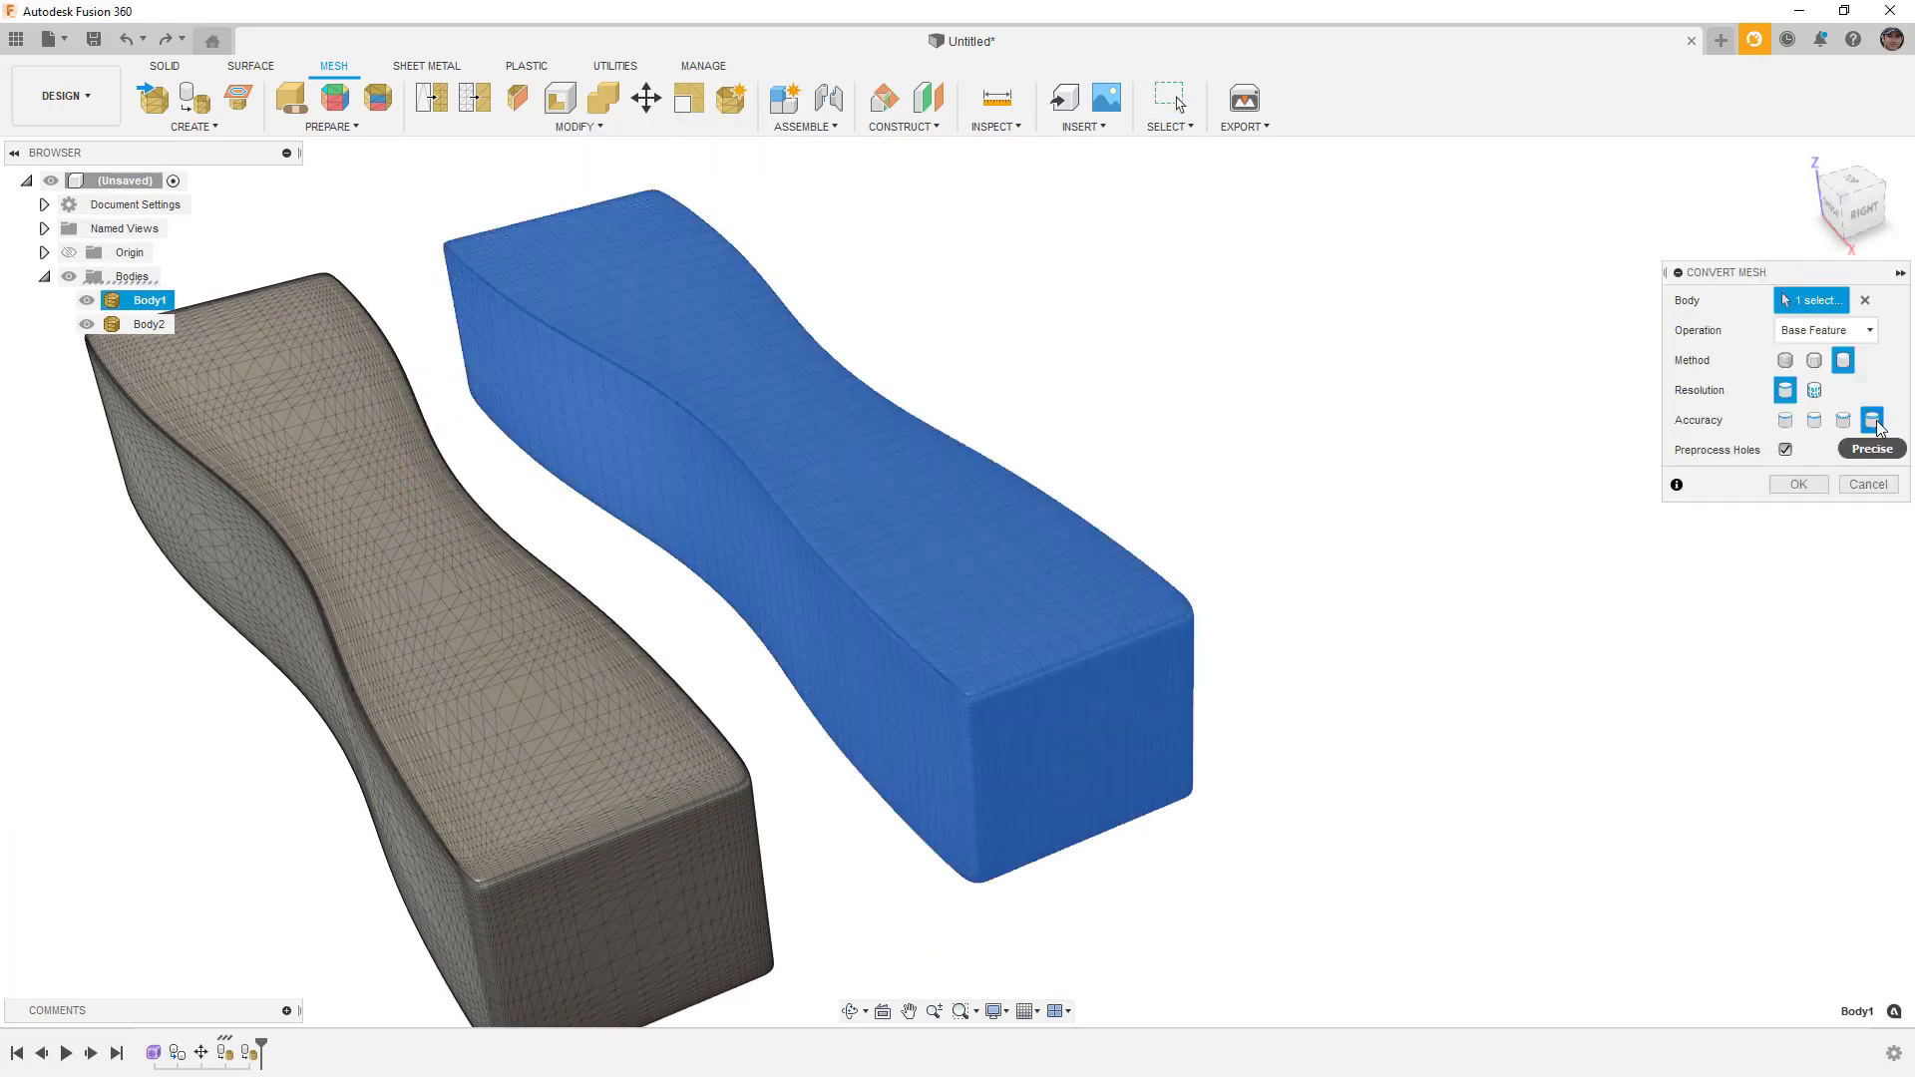
click(1786, 421)
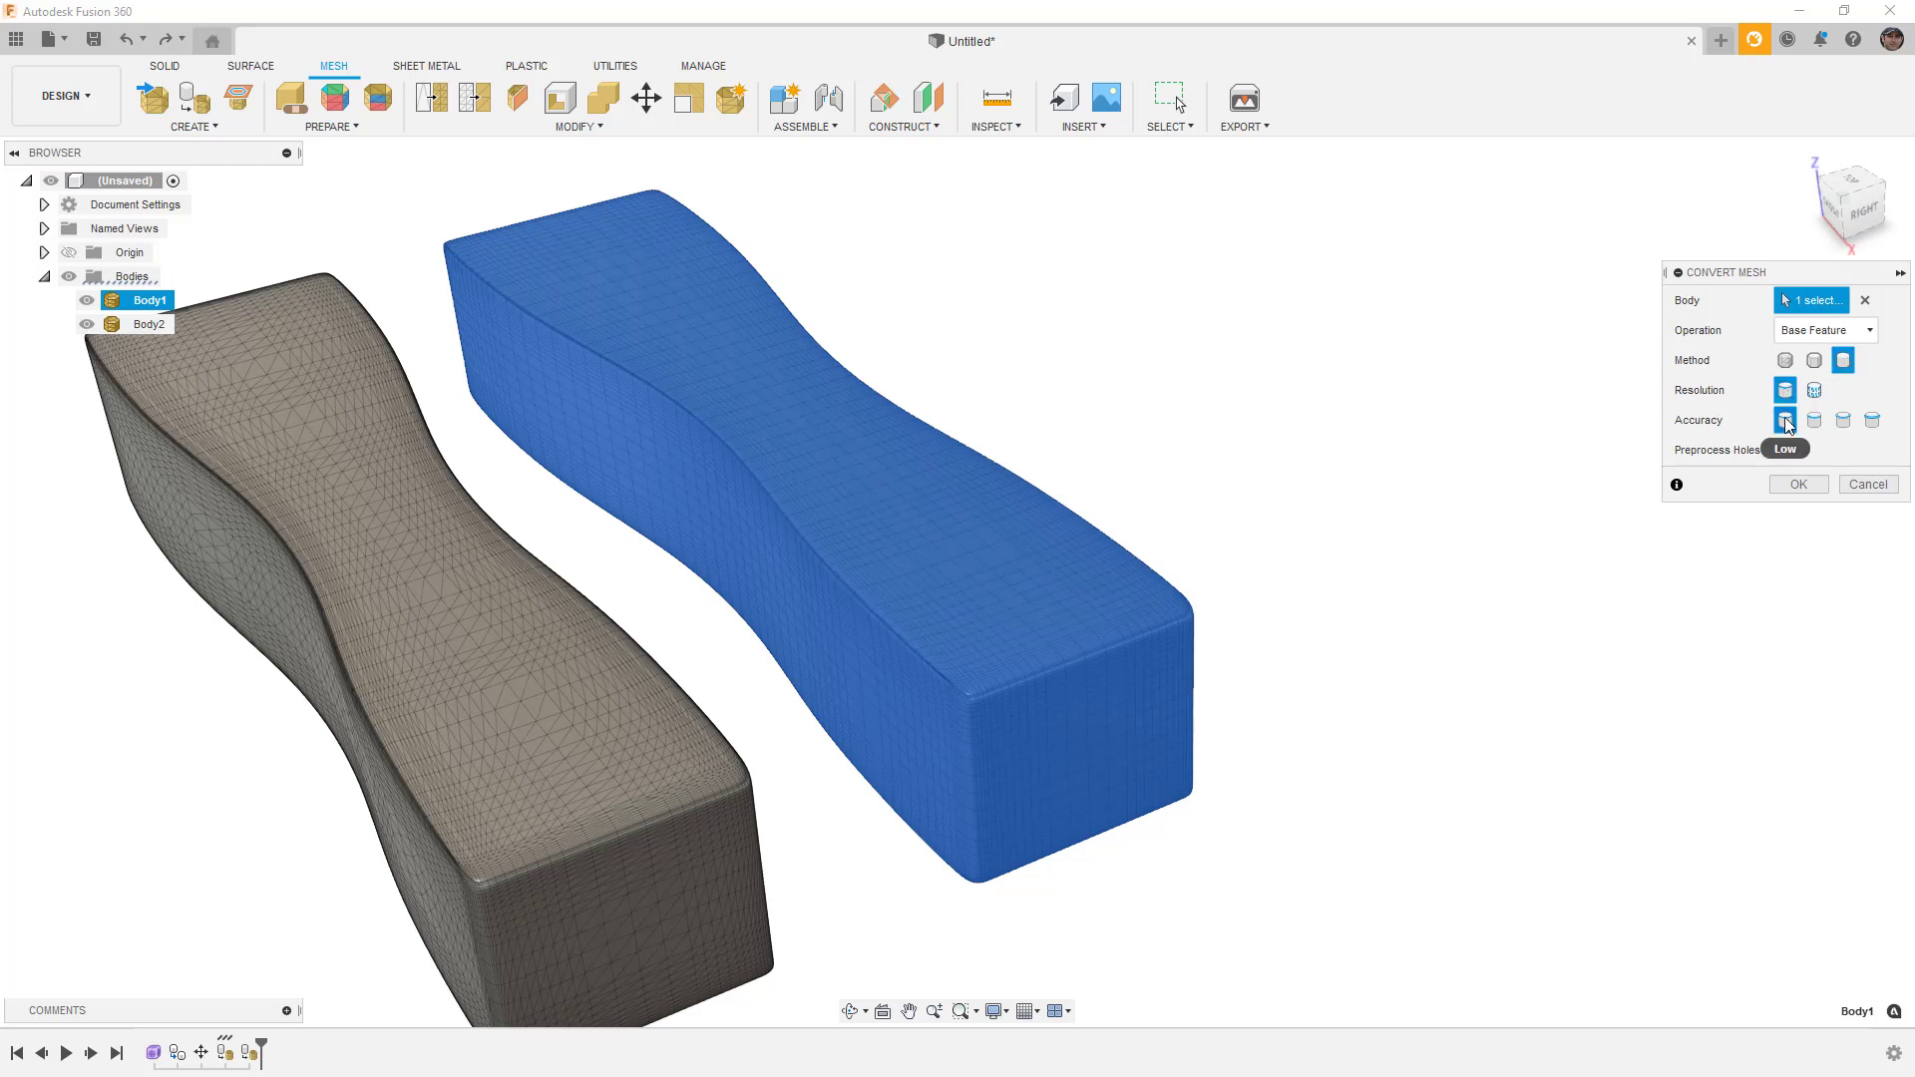
click(1797, 486)
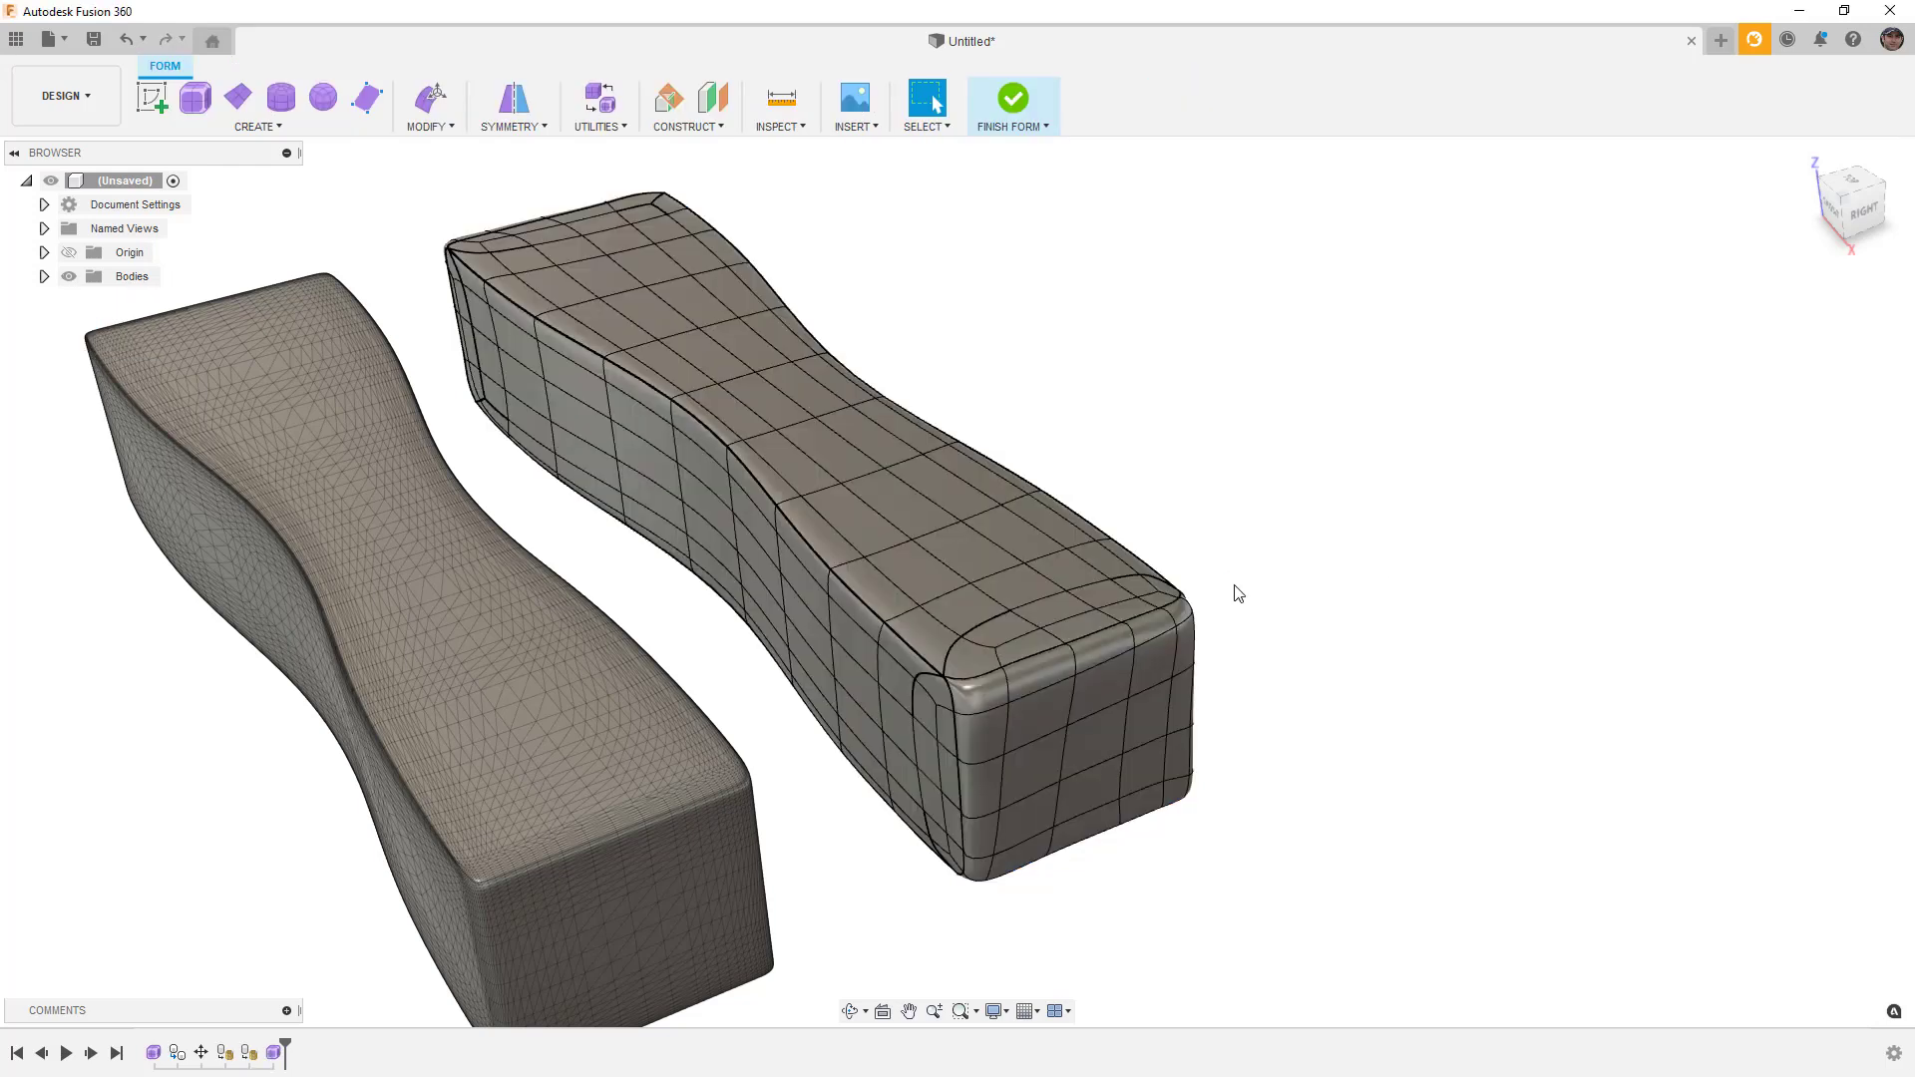
Step: Uncrease the top-left rim edge loop and top-right rim edge, eleven edges total
mouse_move(1261, 612)
middle_down()
mouse_move(1269, 594)
mouse_move(1287, 611)
middle_up()
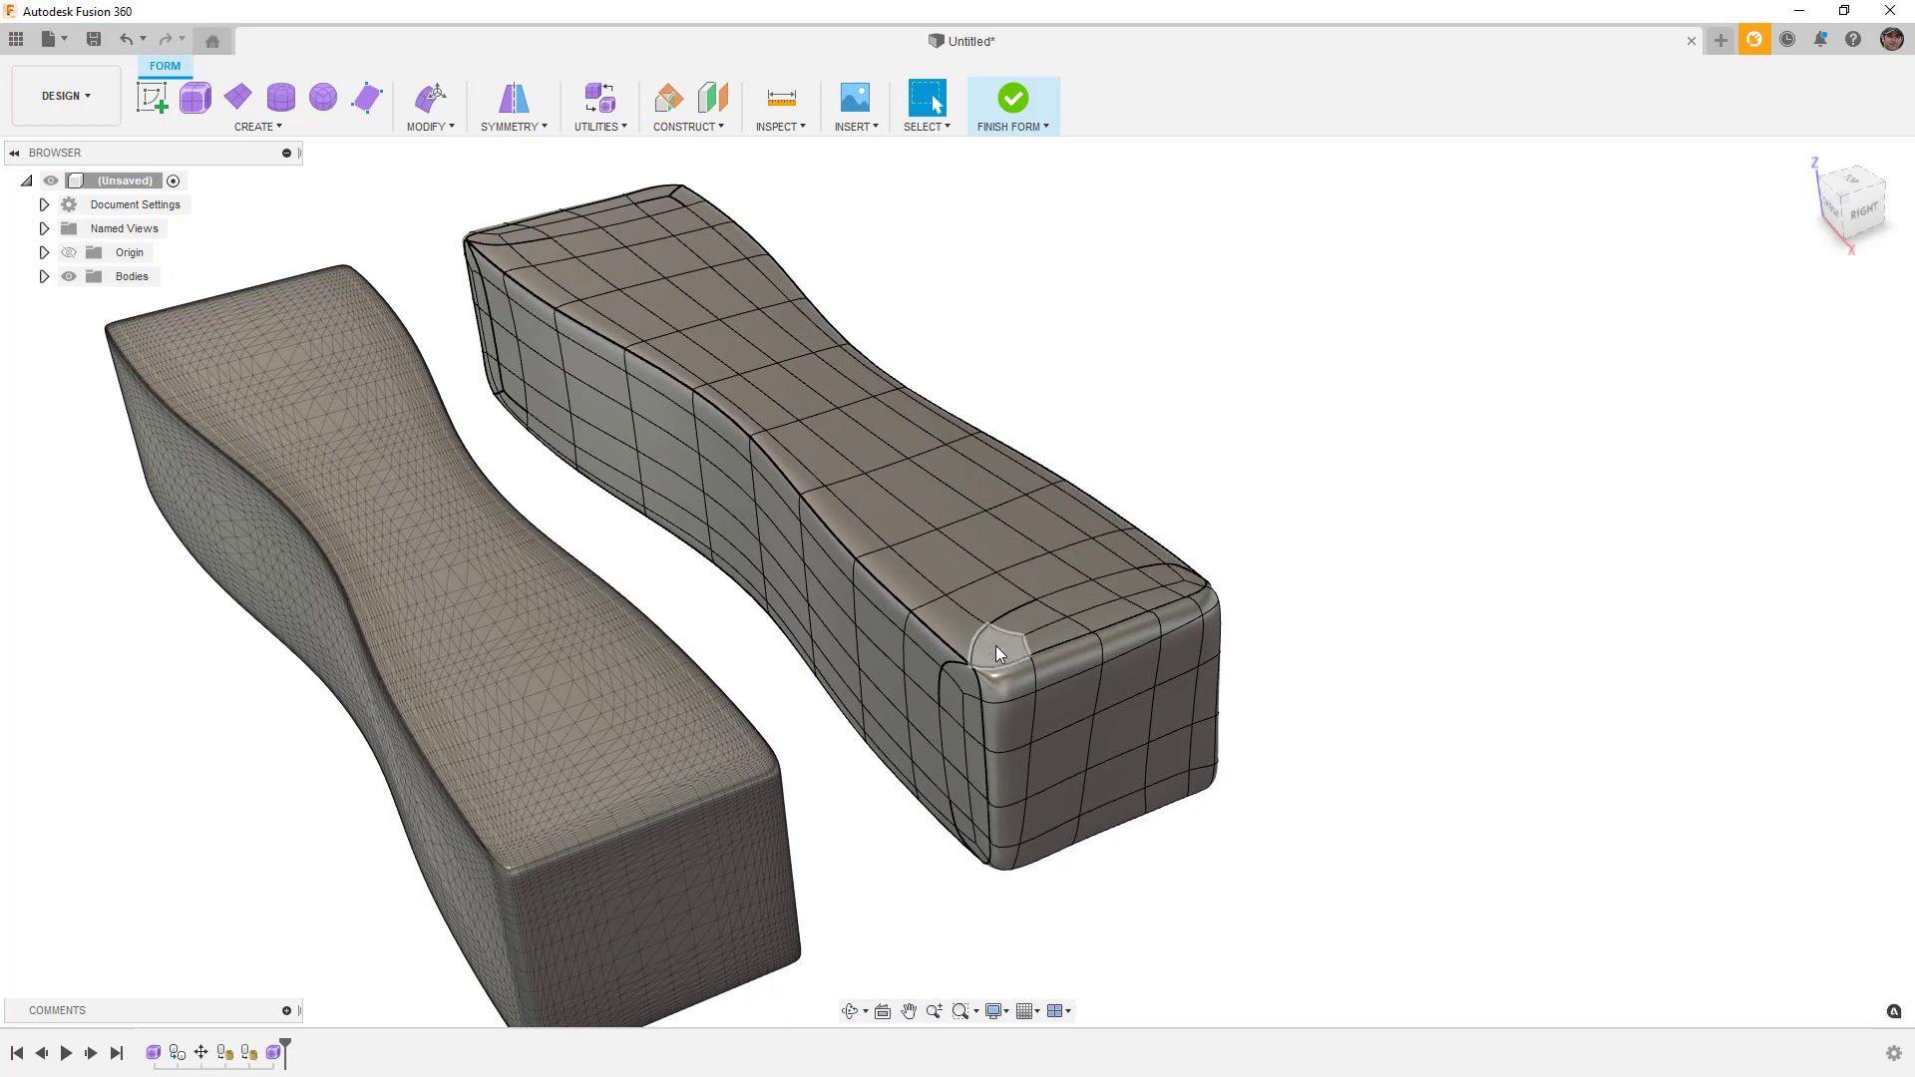
shift+middle_drag(1034, 666, 904, 643)
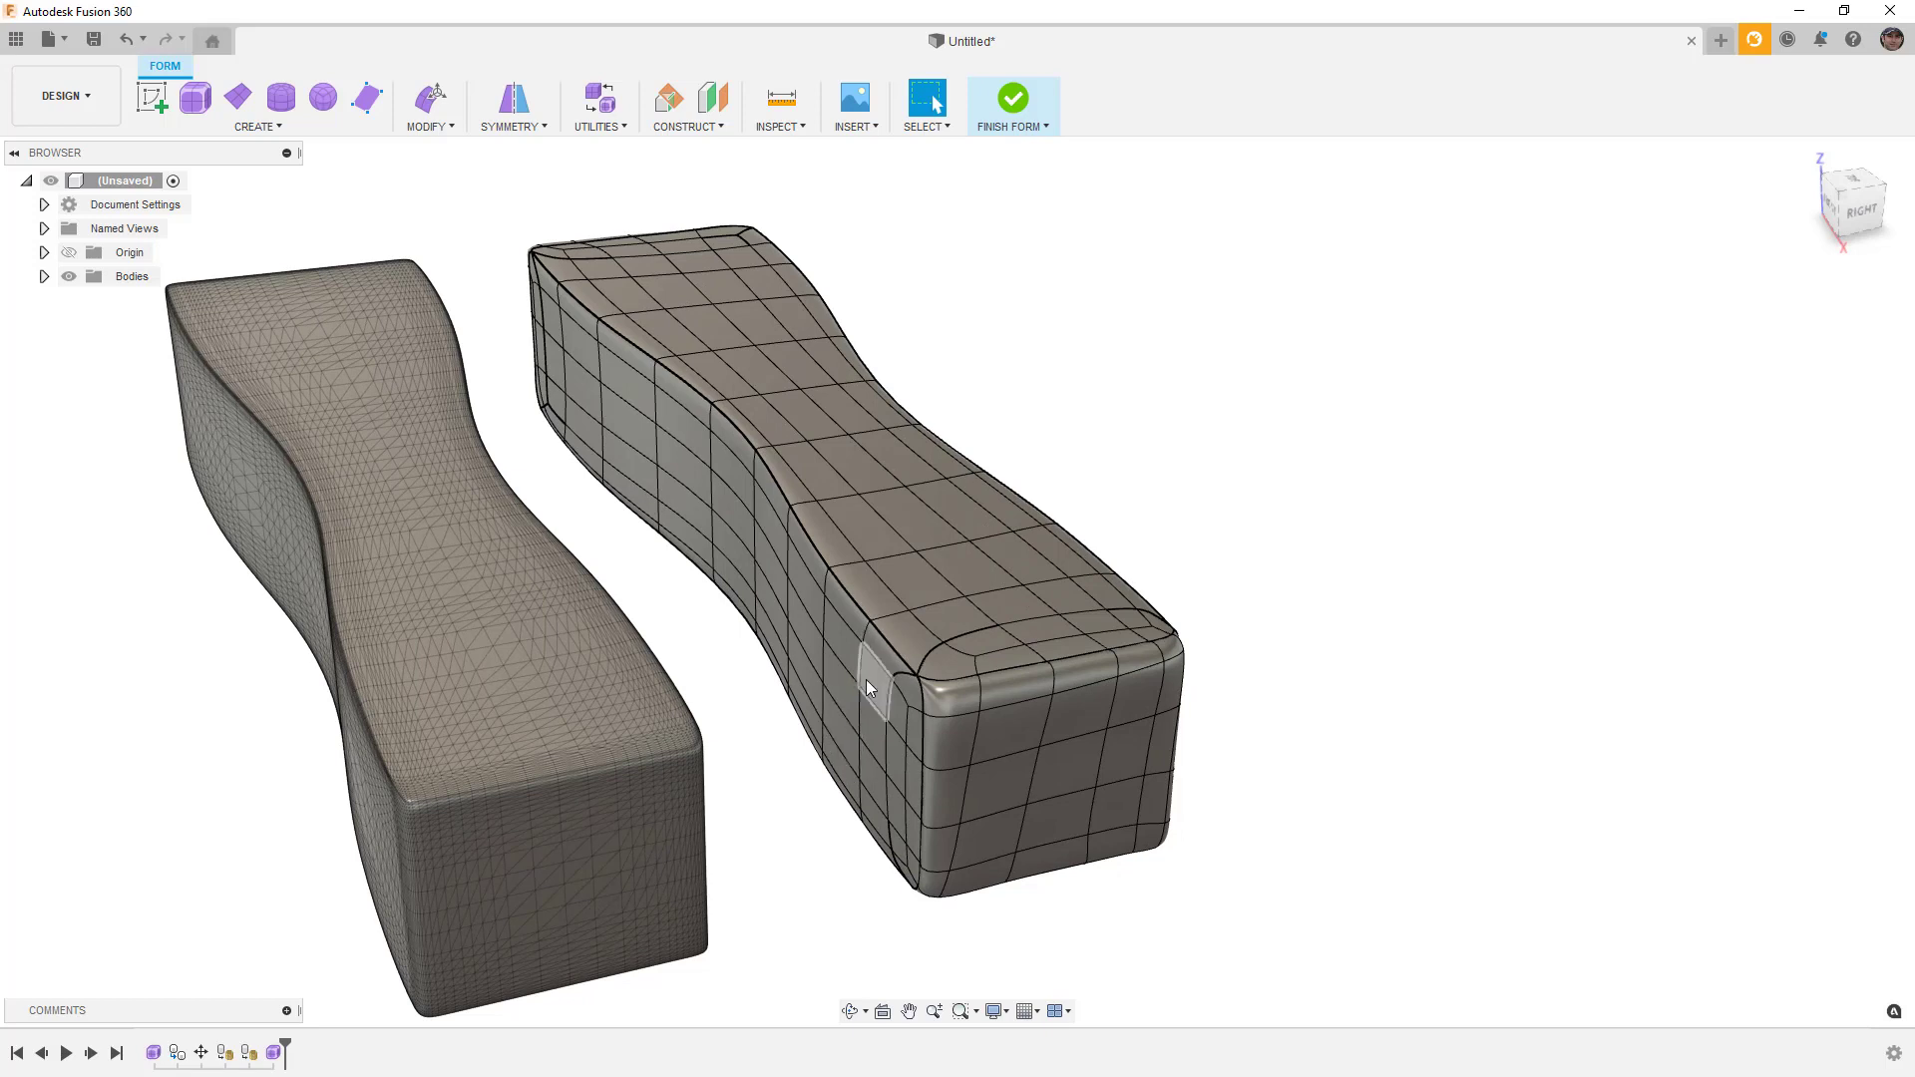
double_click(885, 640)
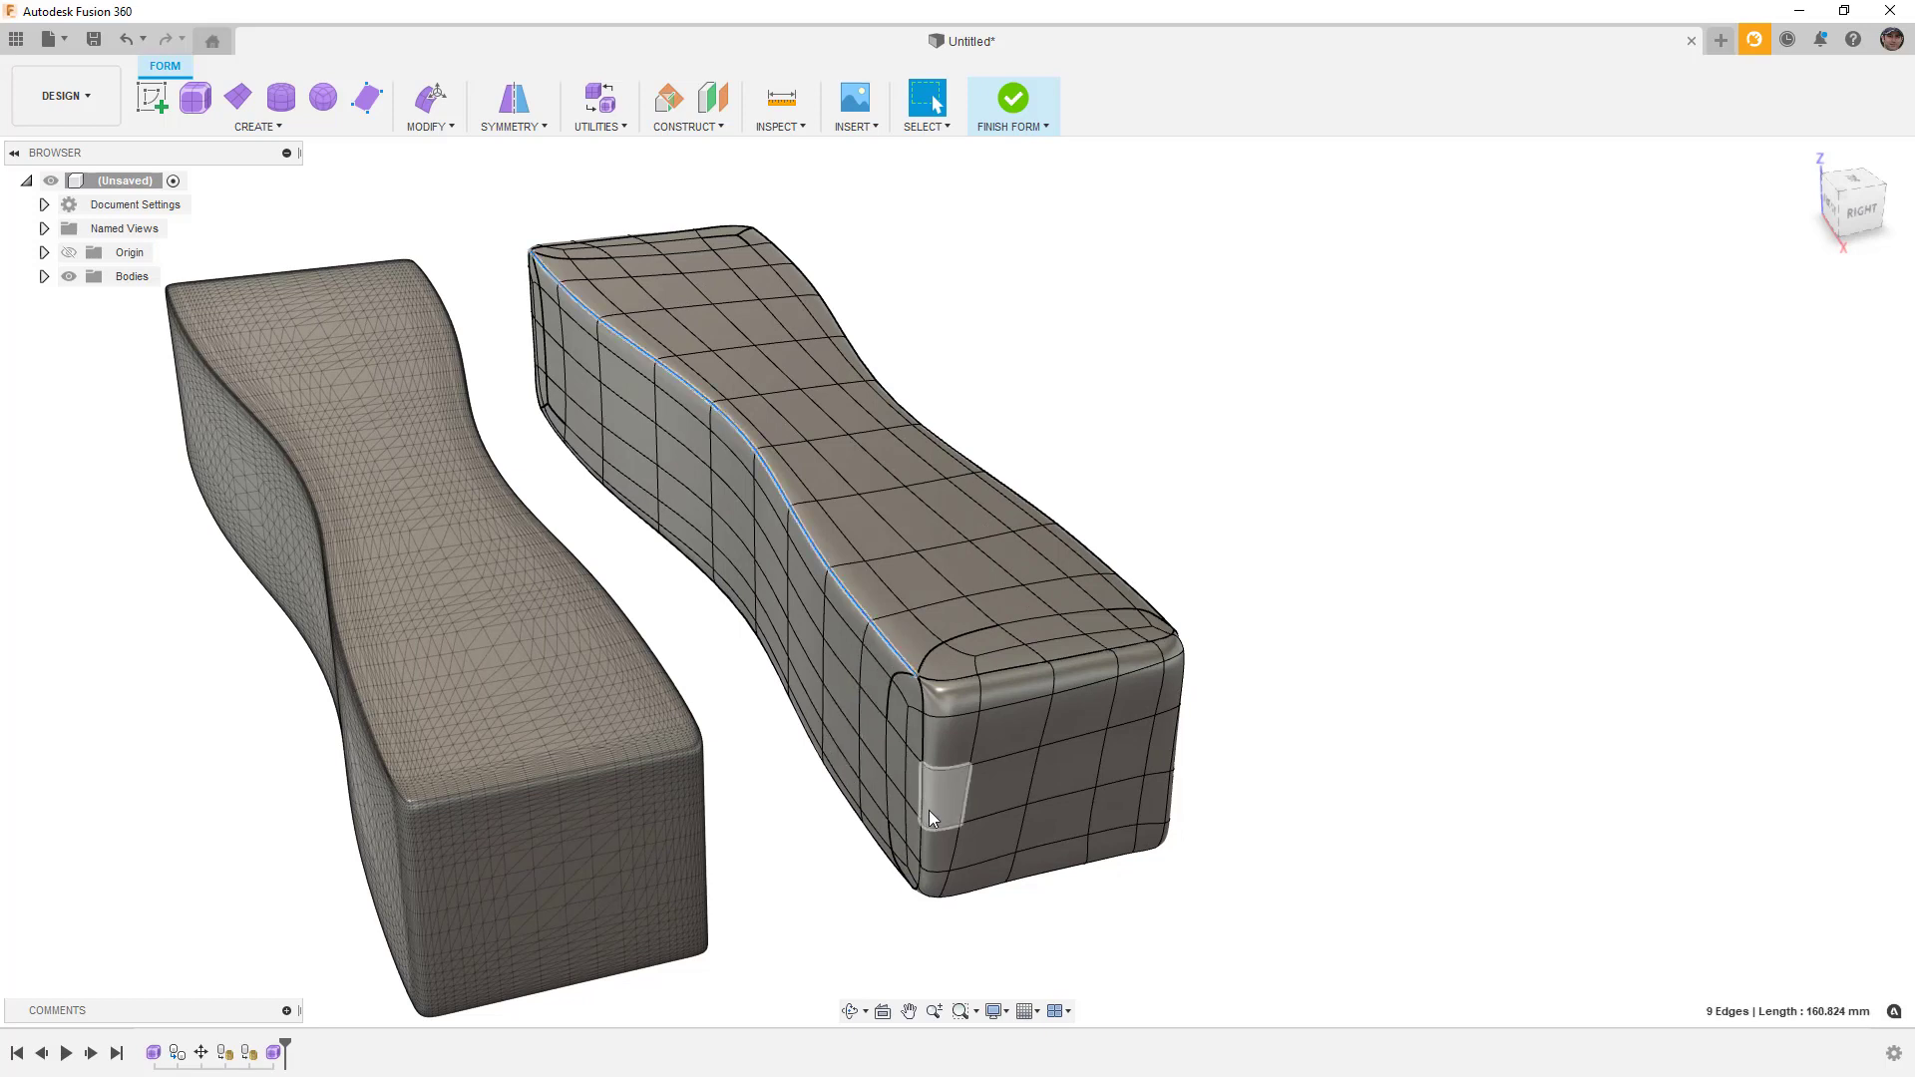
click(431, 126)
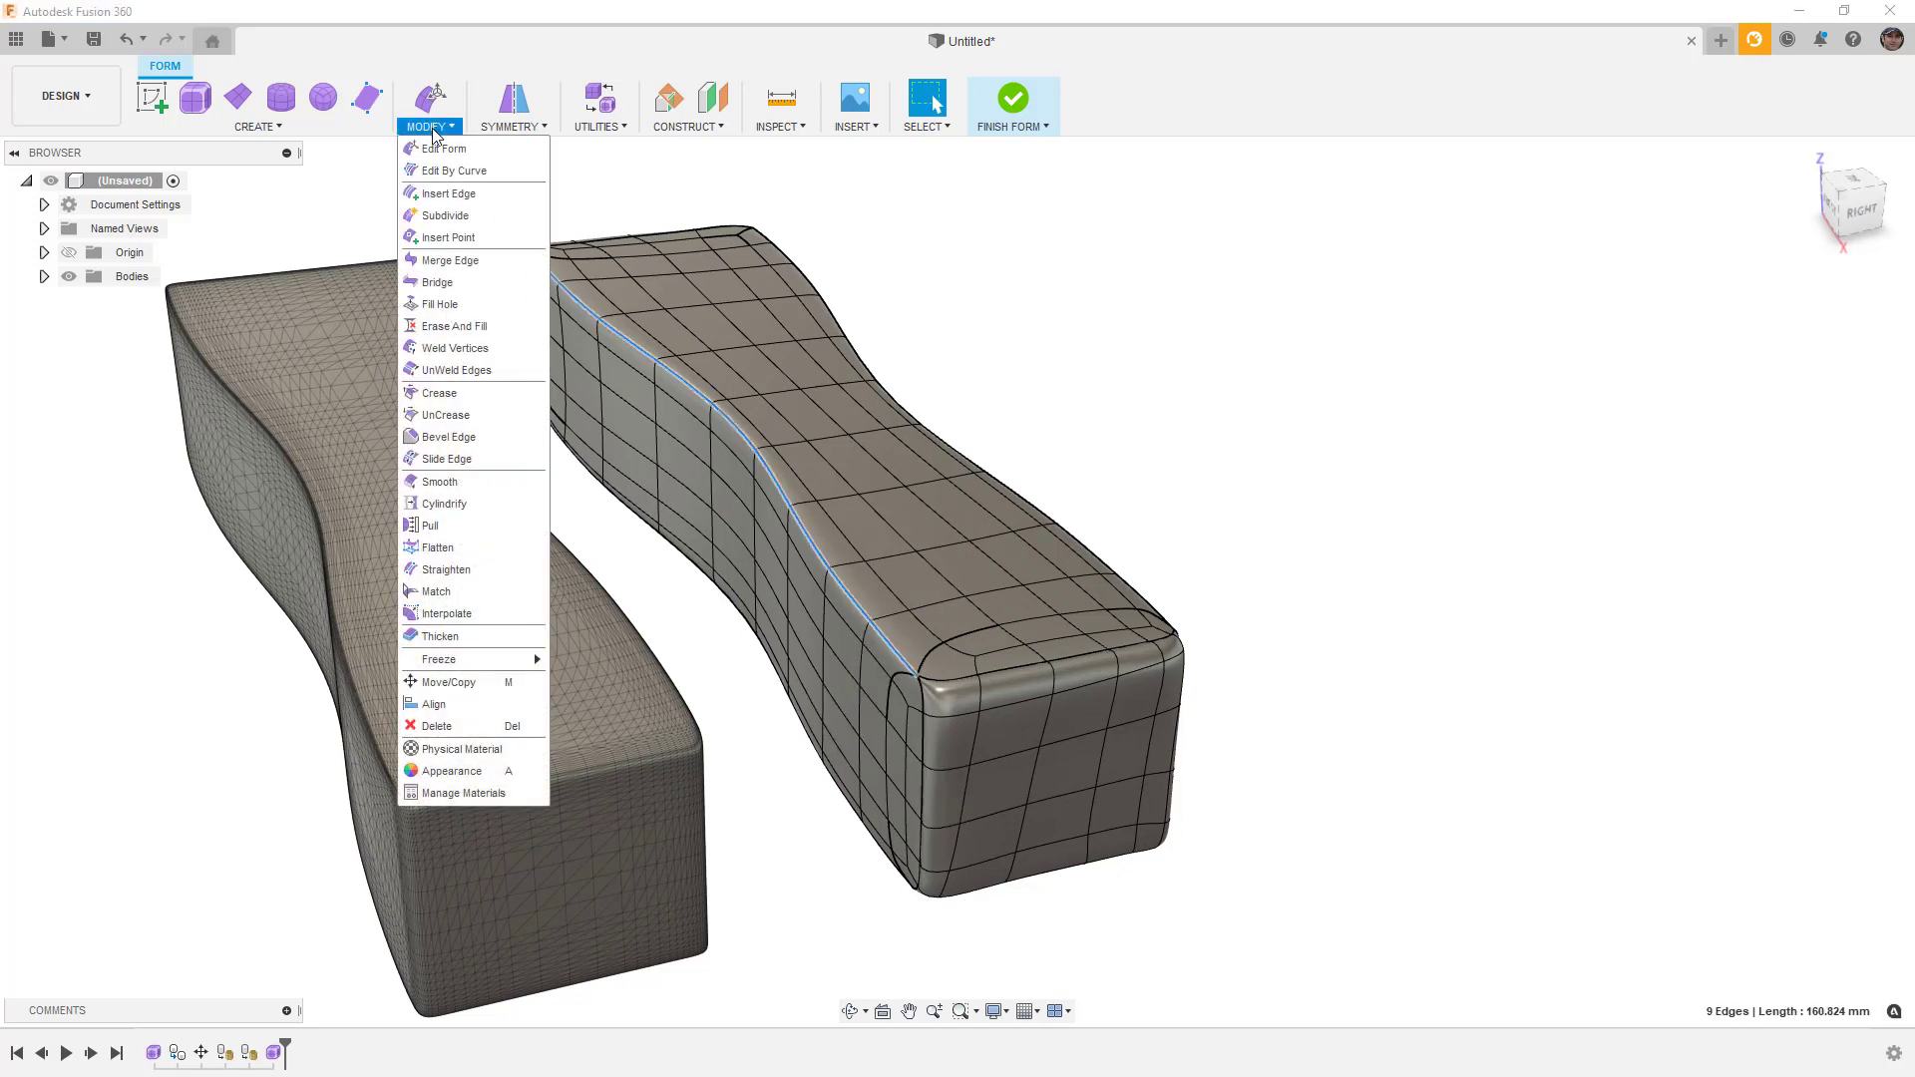
click(444, 415)
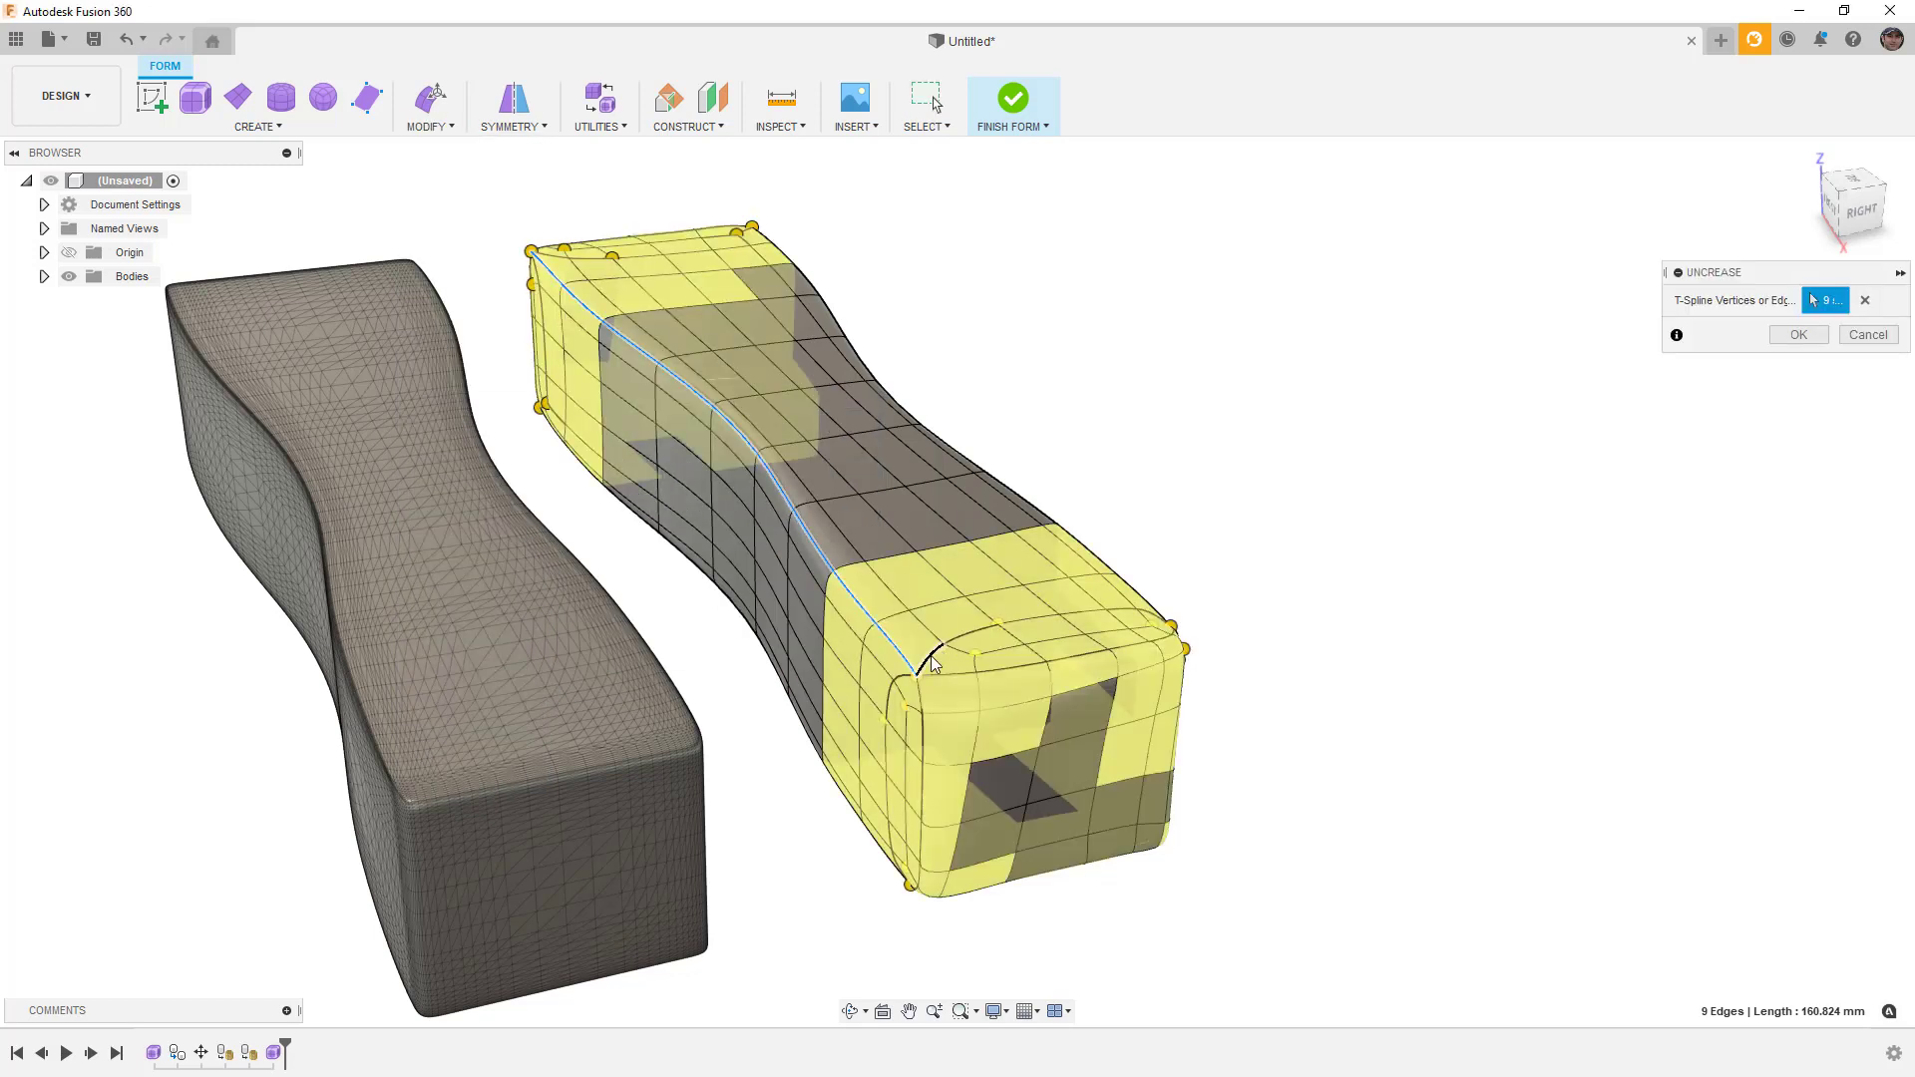
click(1107, 611)
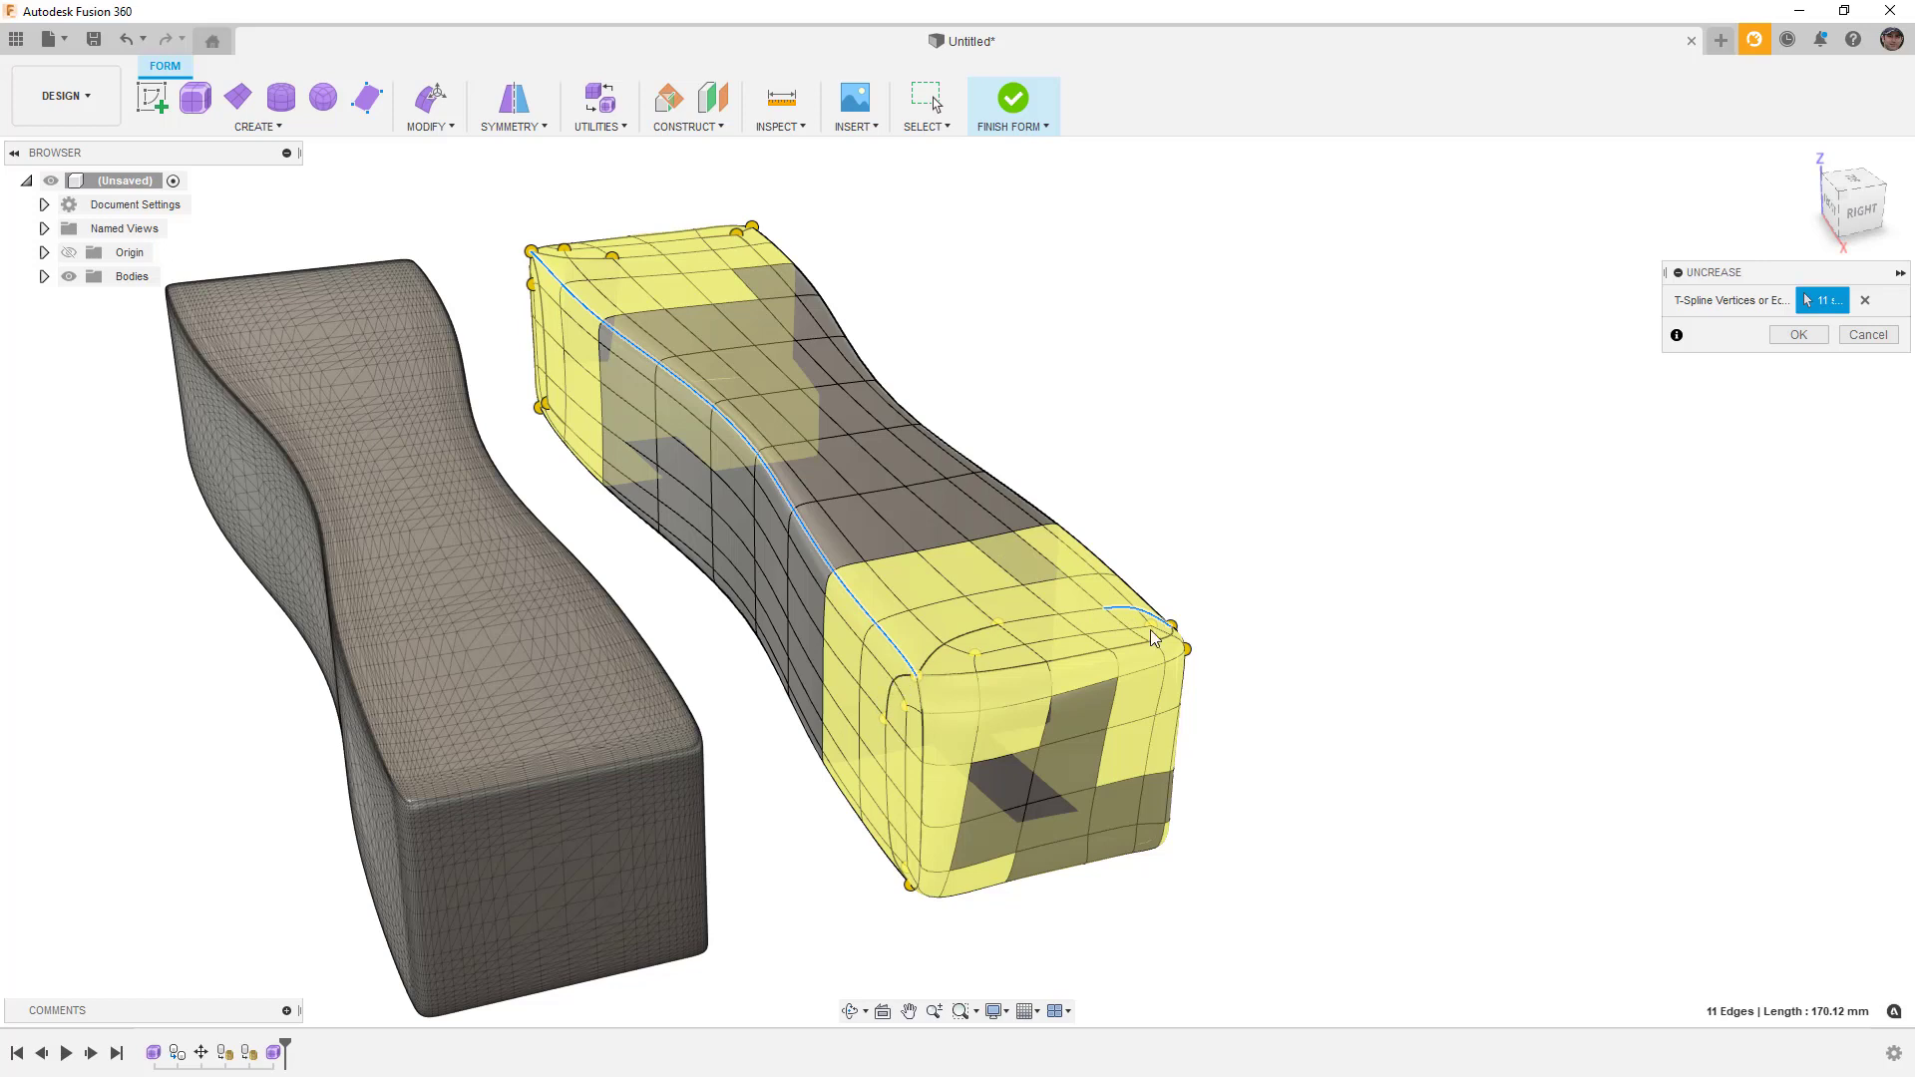
click(1798, 334)
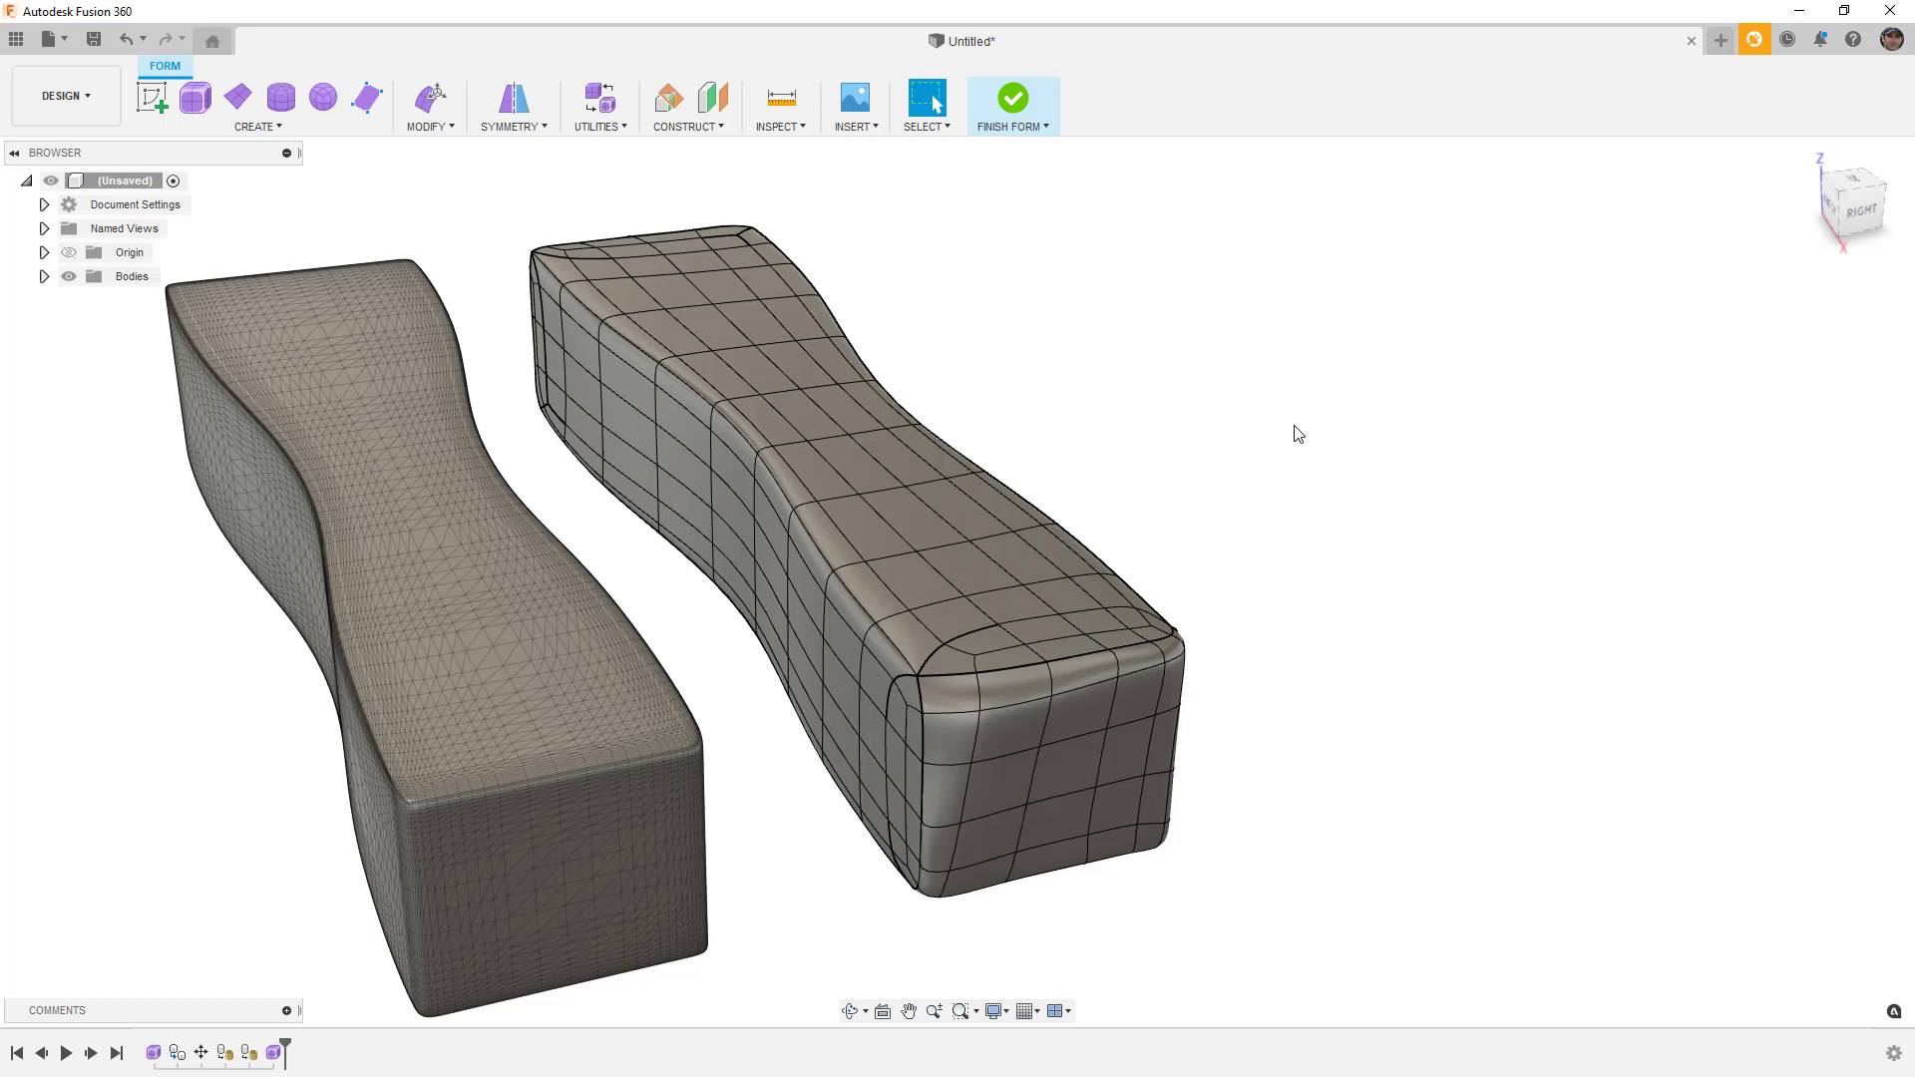
Step: Finish the form edit, continuing past the conversion failure warning
click(1016, 100)
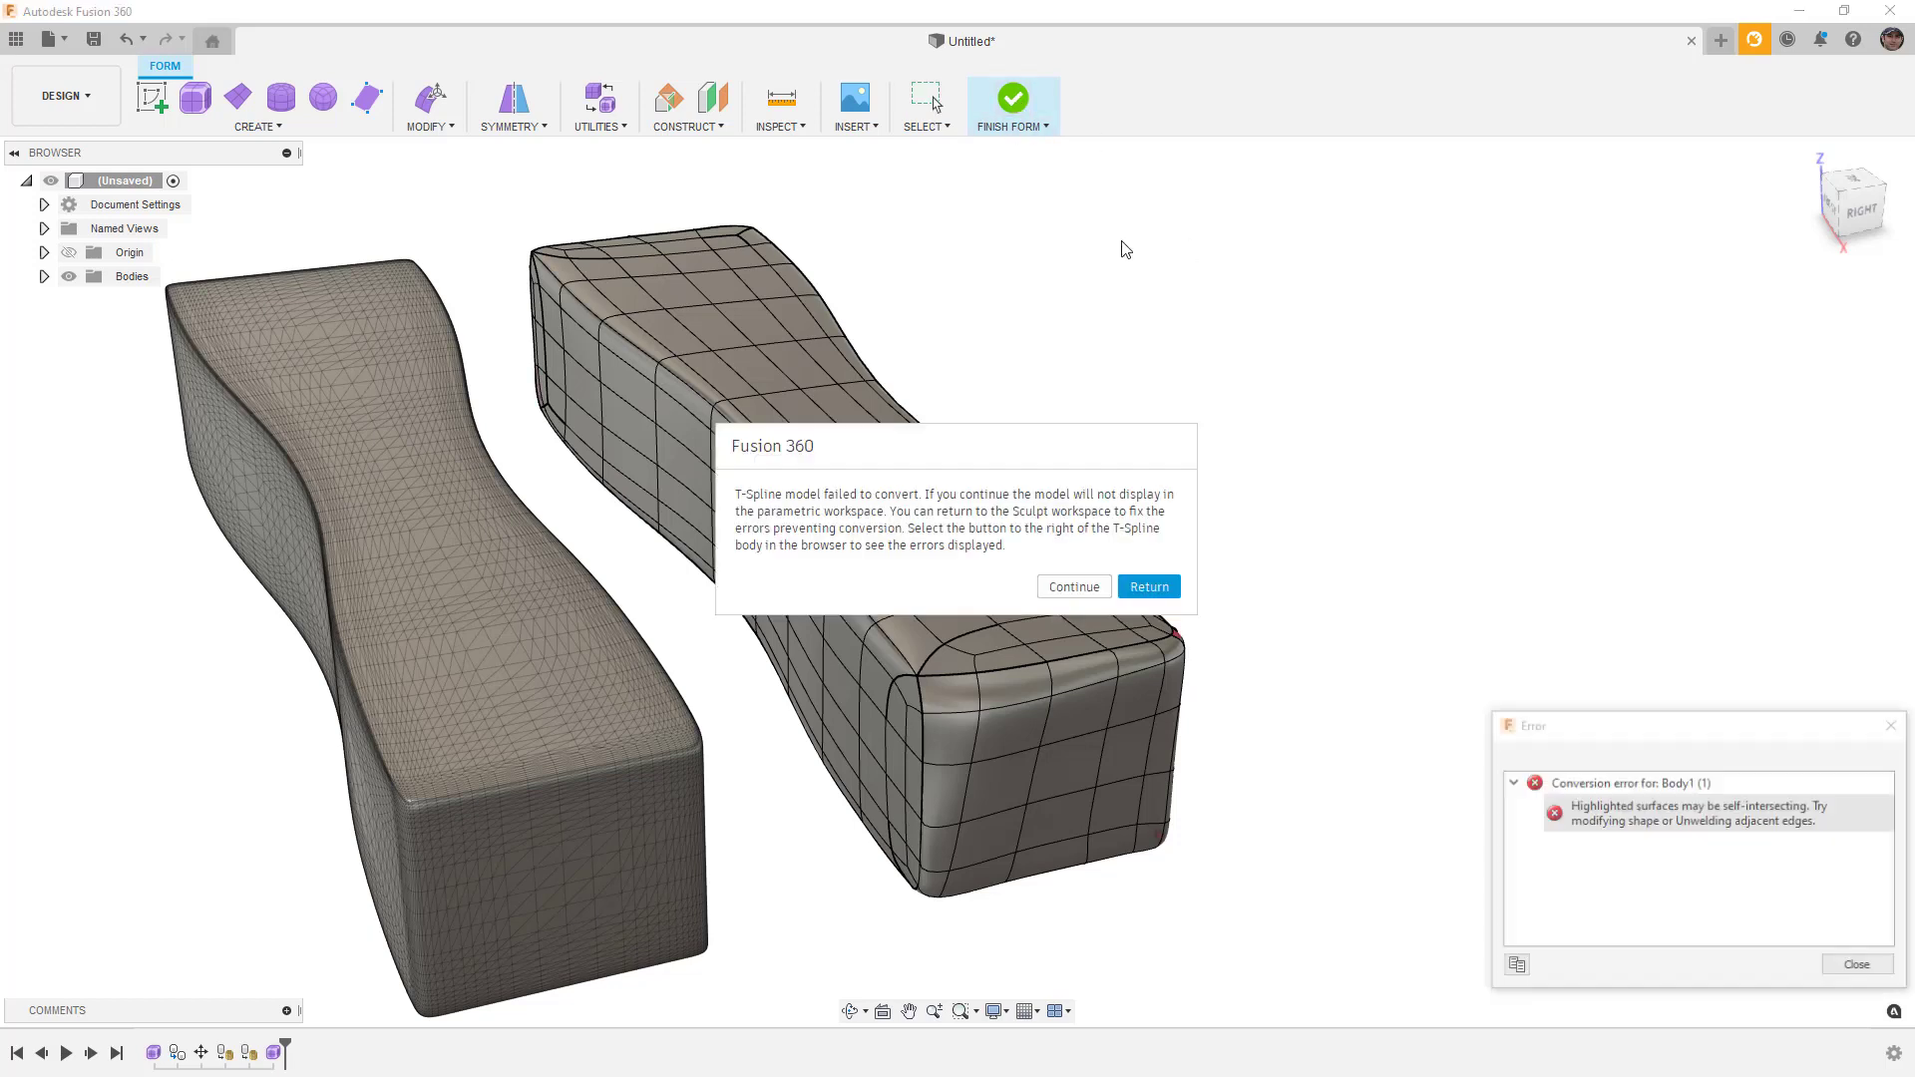
click(1074, 586)
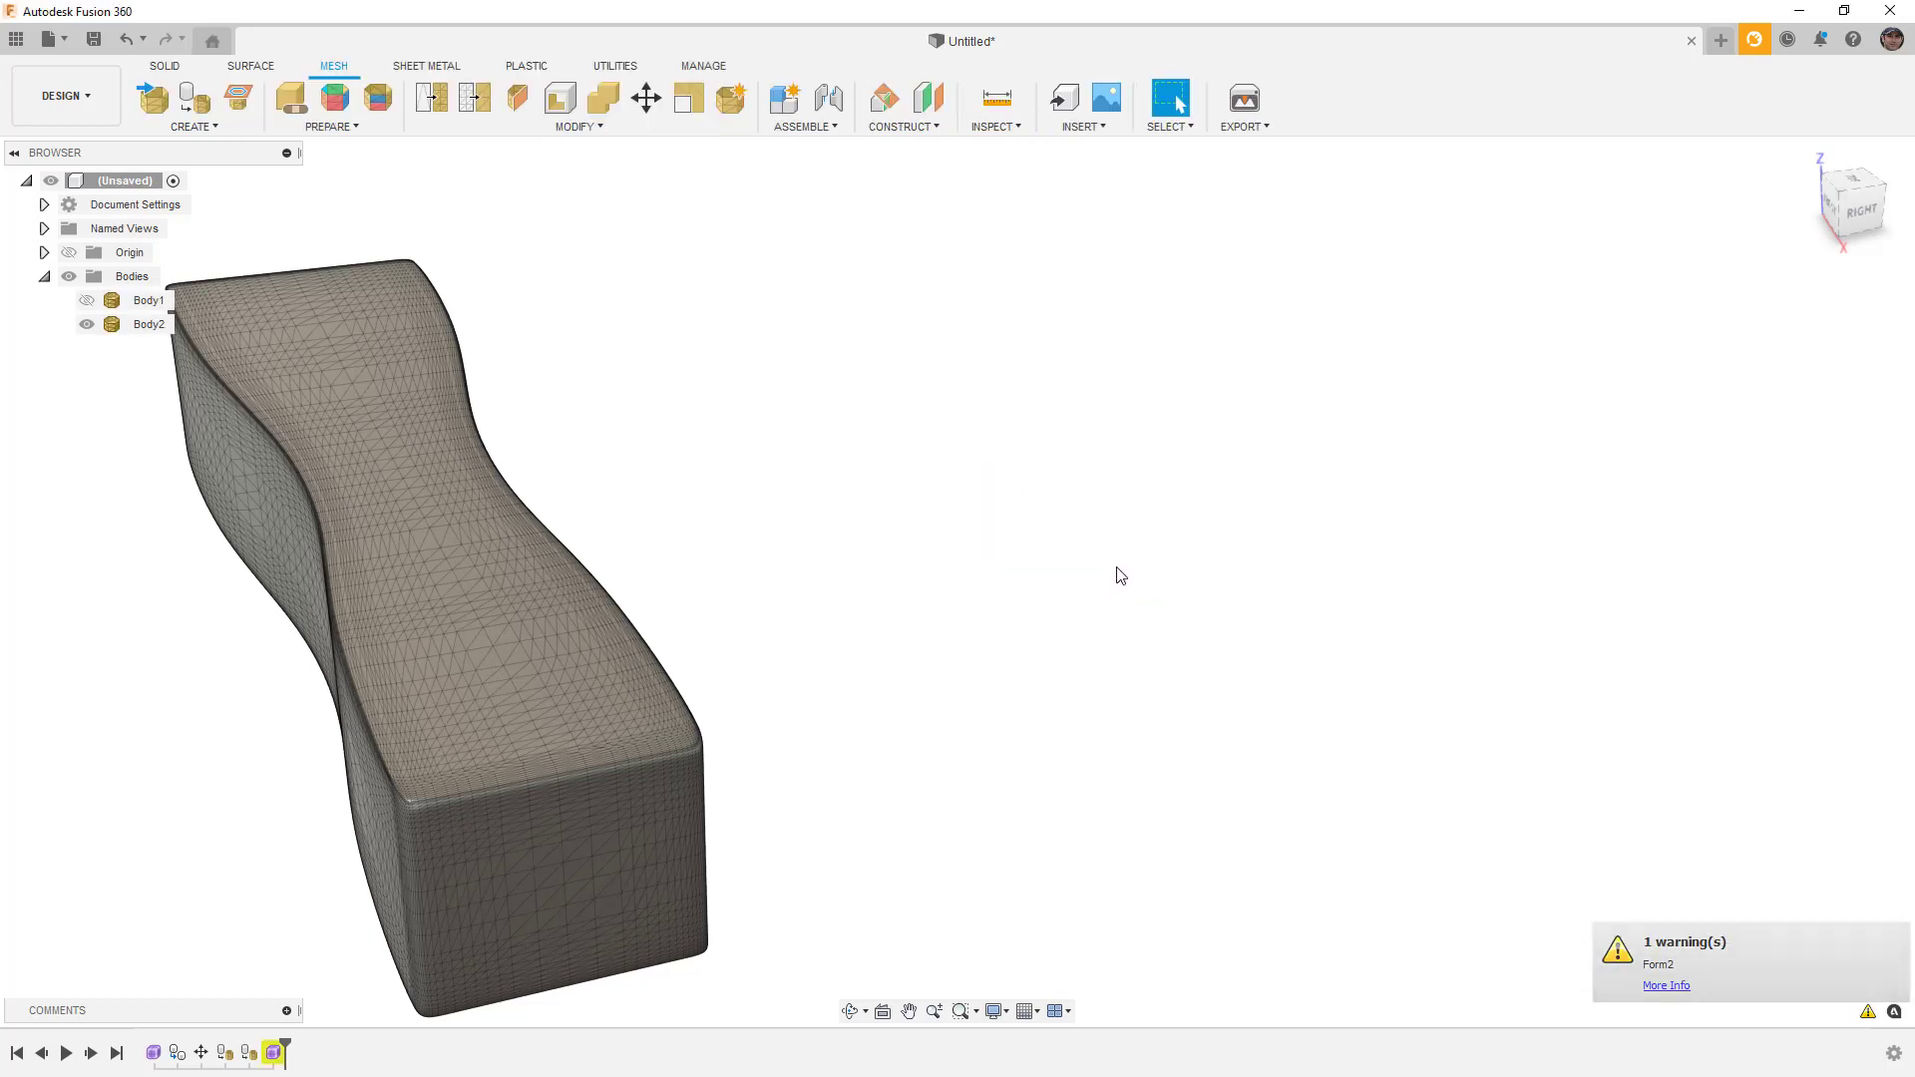
middle_drag(1116, 572, 1102, 462)
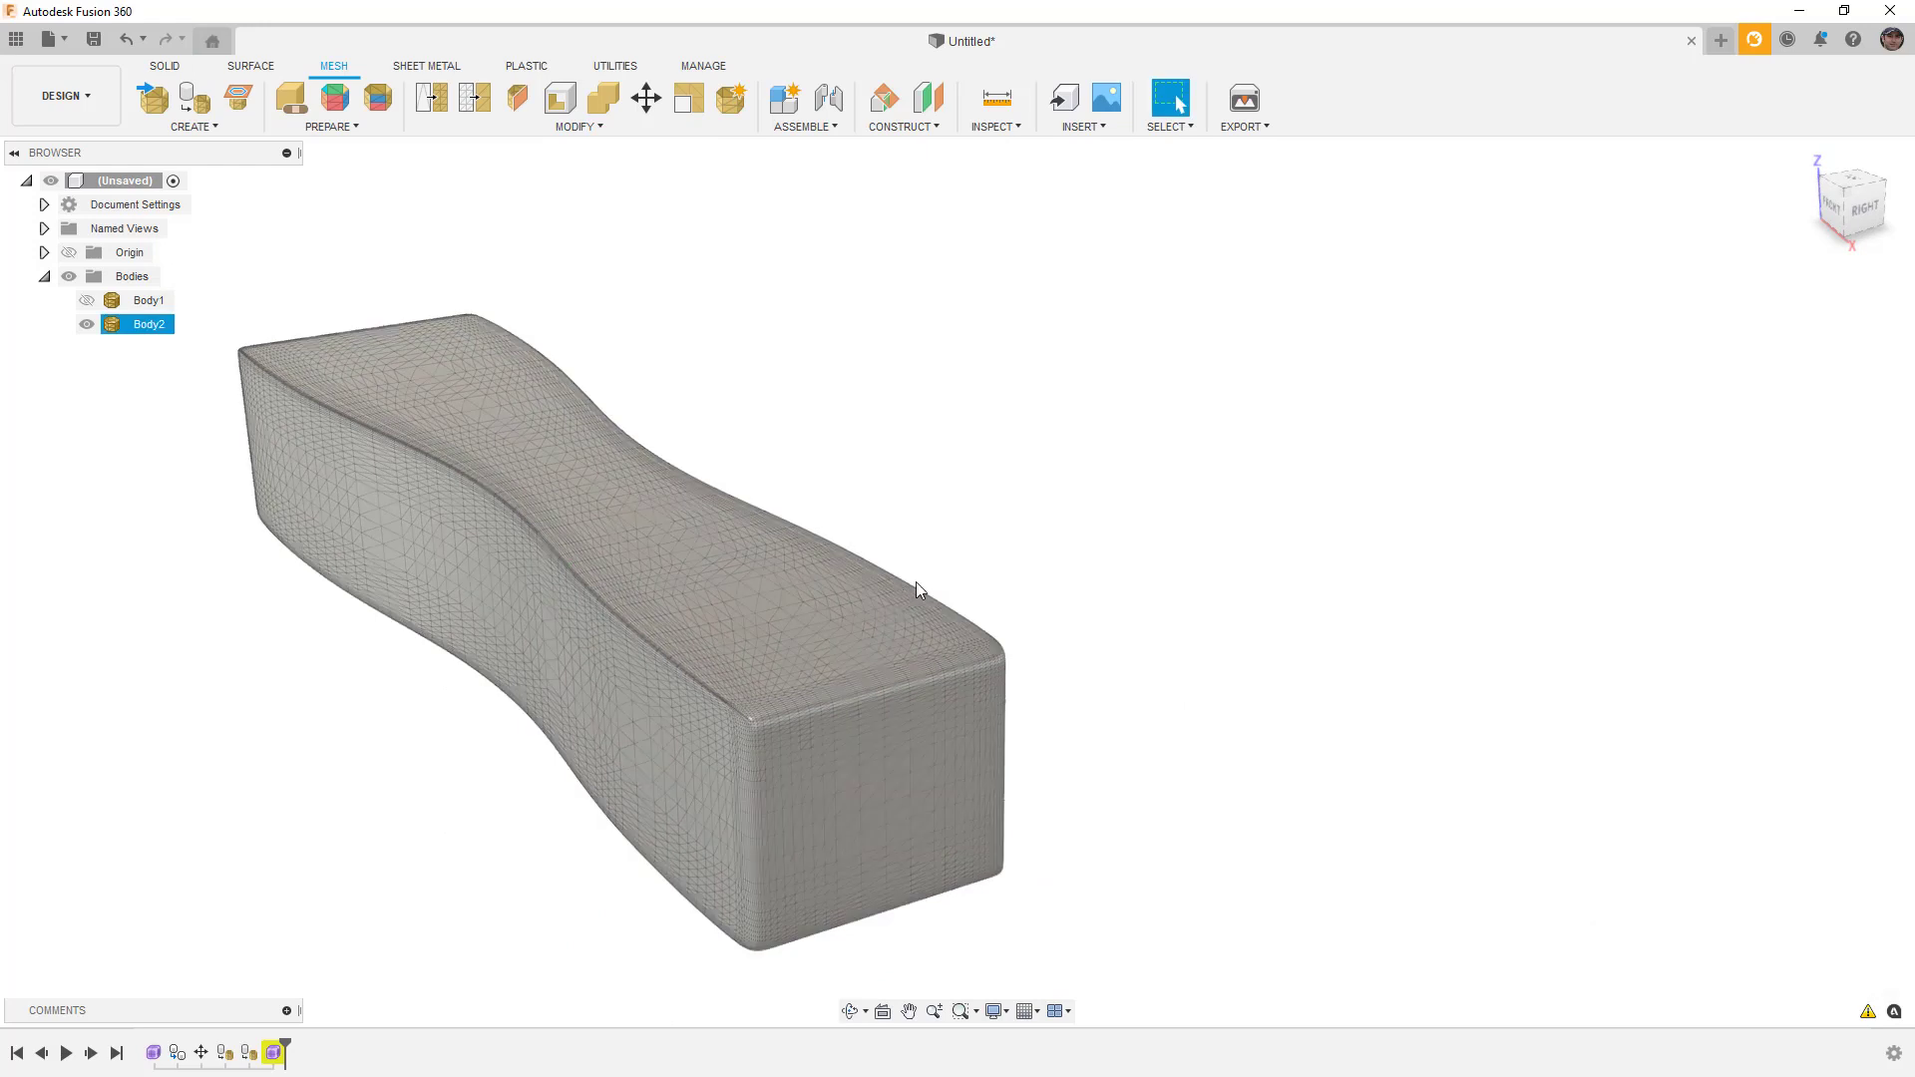
Step: Convert Body2 as a Base Feature with the Organic method into a T-spline form
click(922, 591)
click(578, 127)
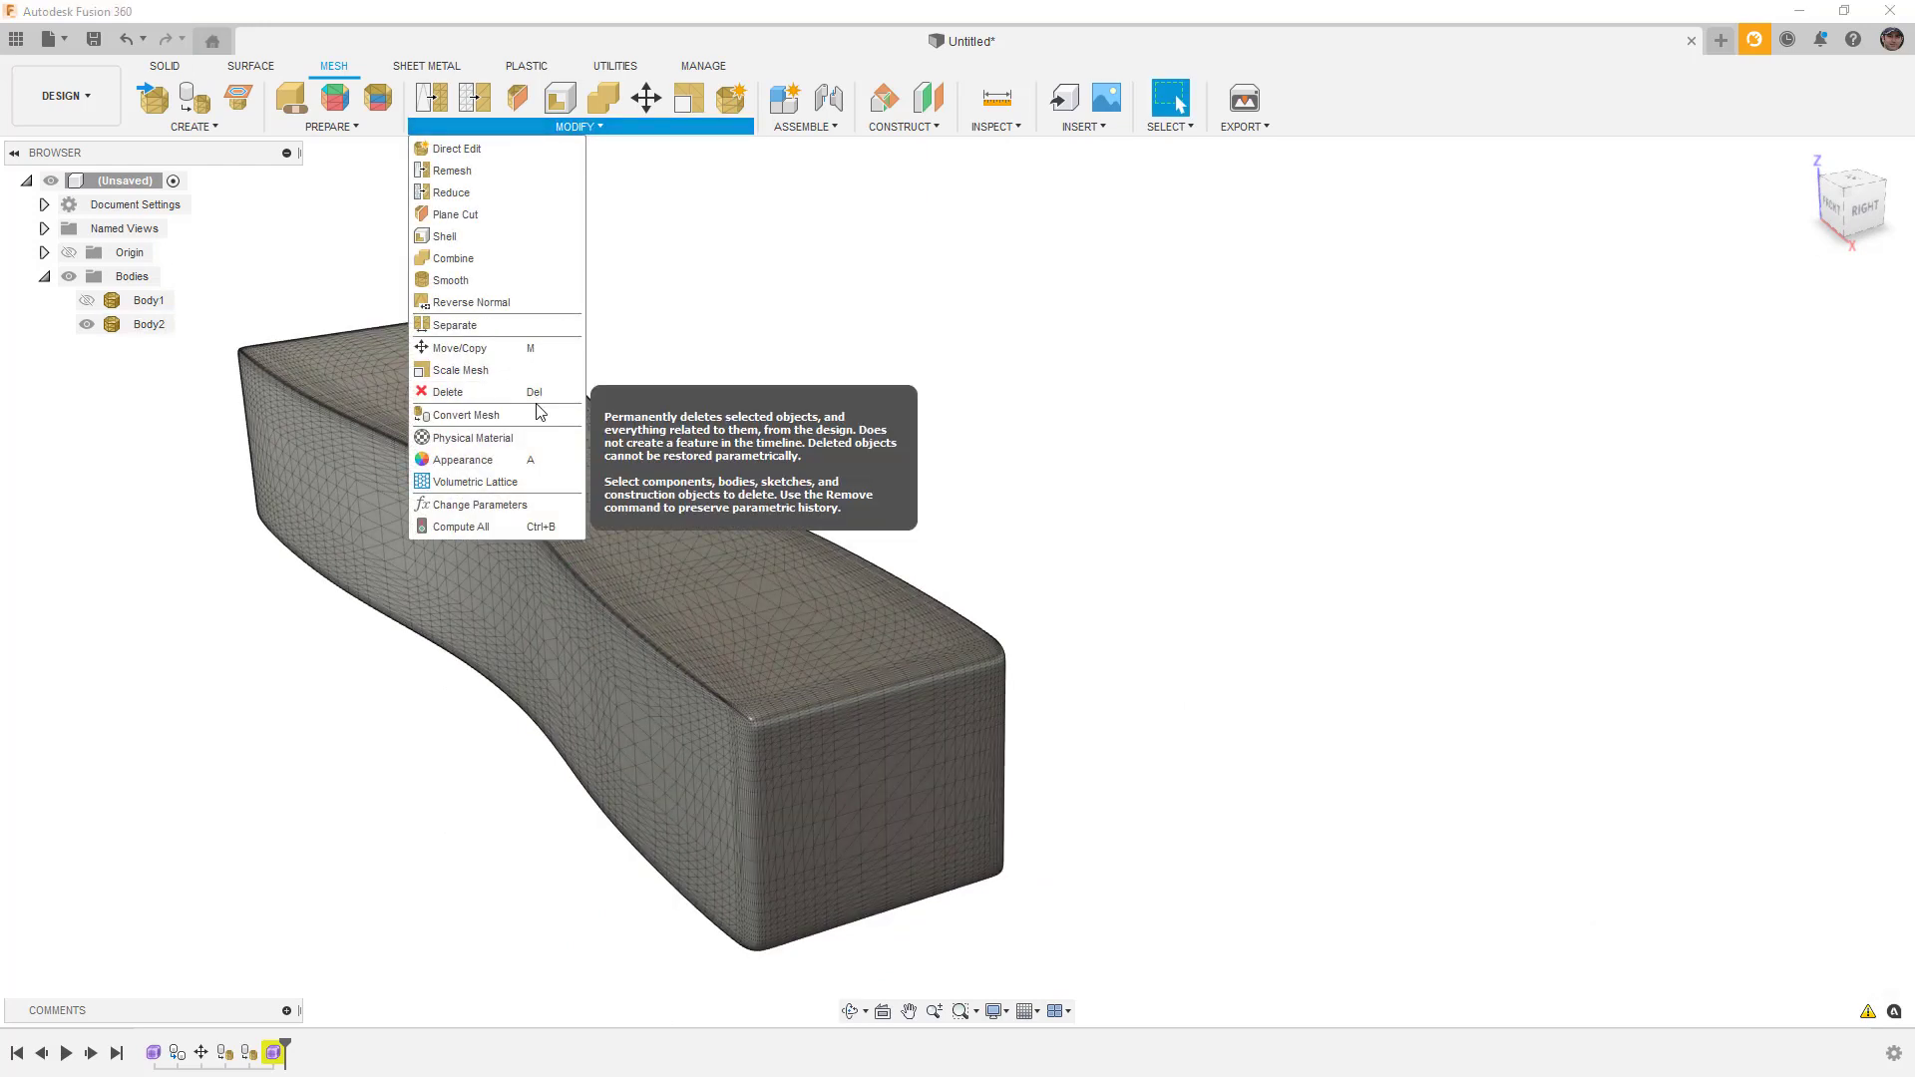
click(465, 415)
click(625, 454)
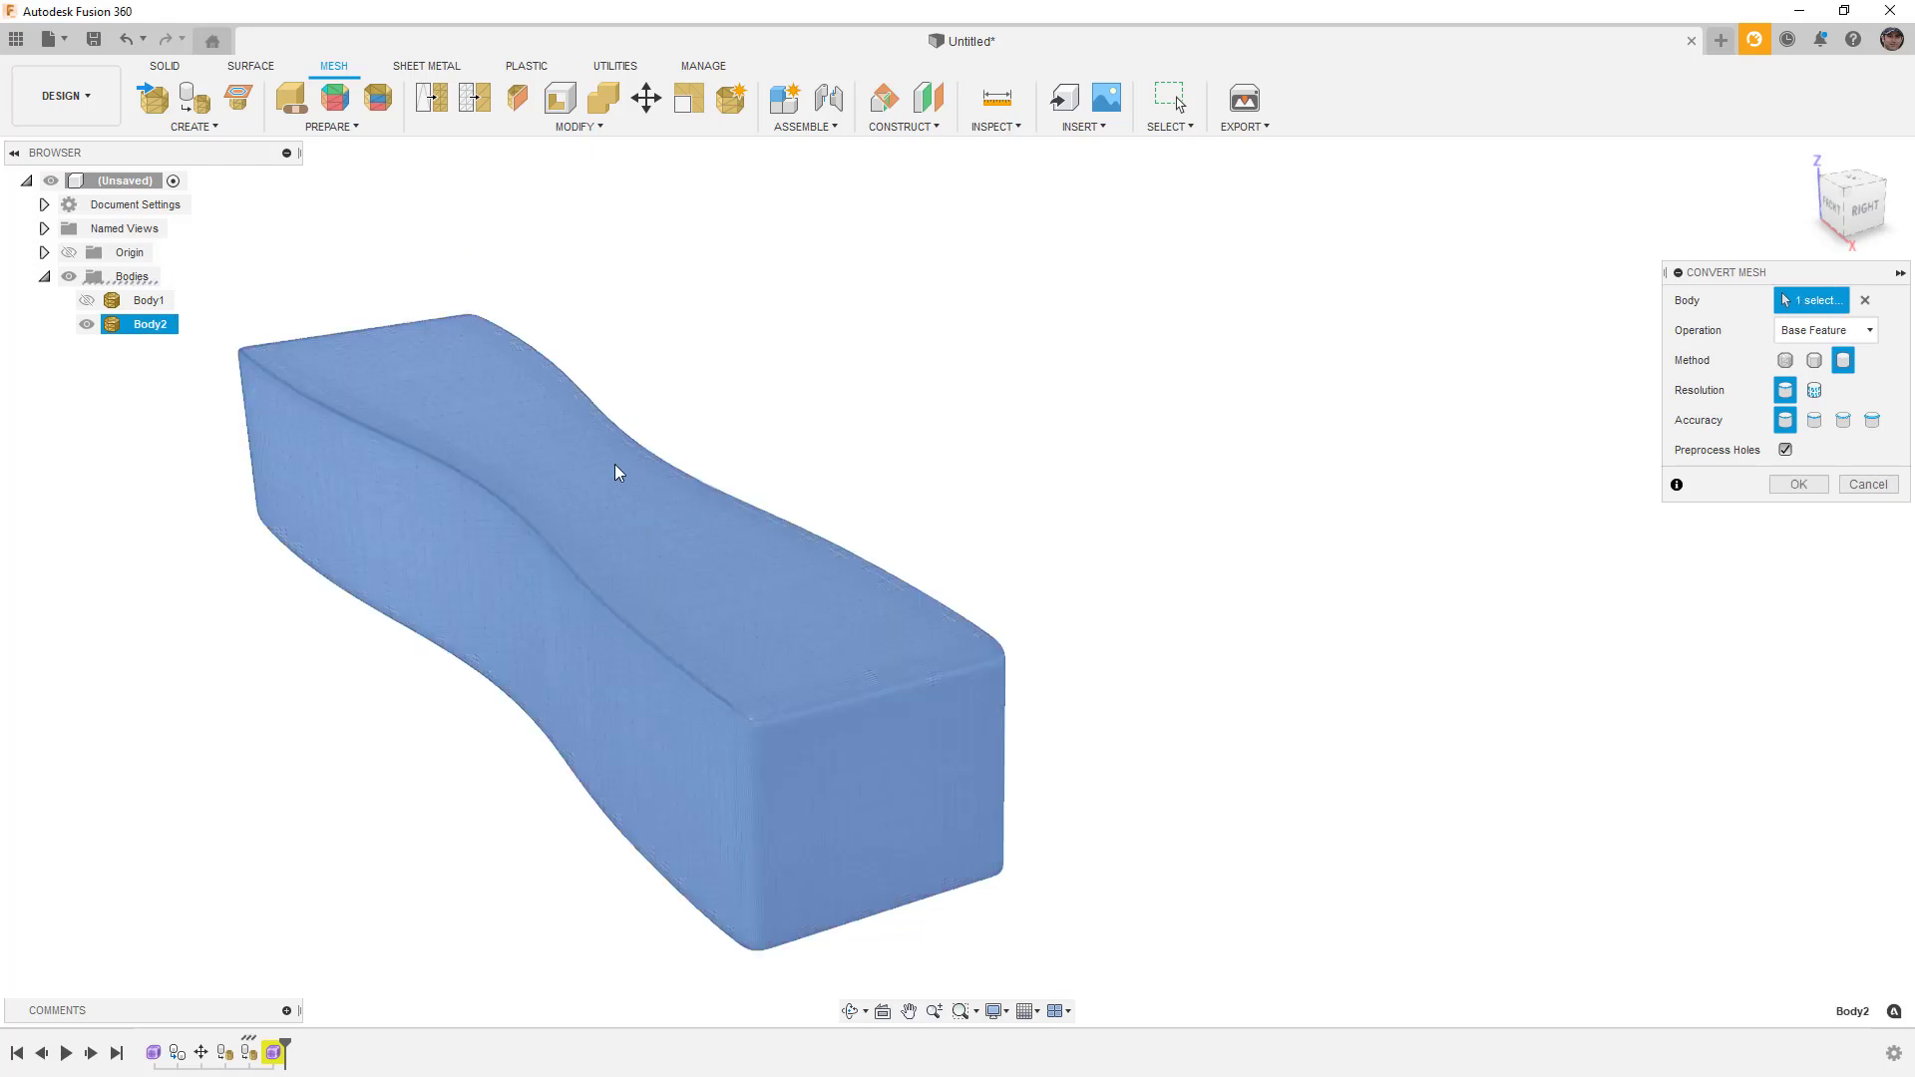
click(1835, 330)
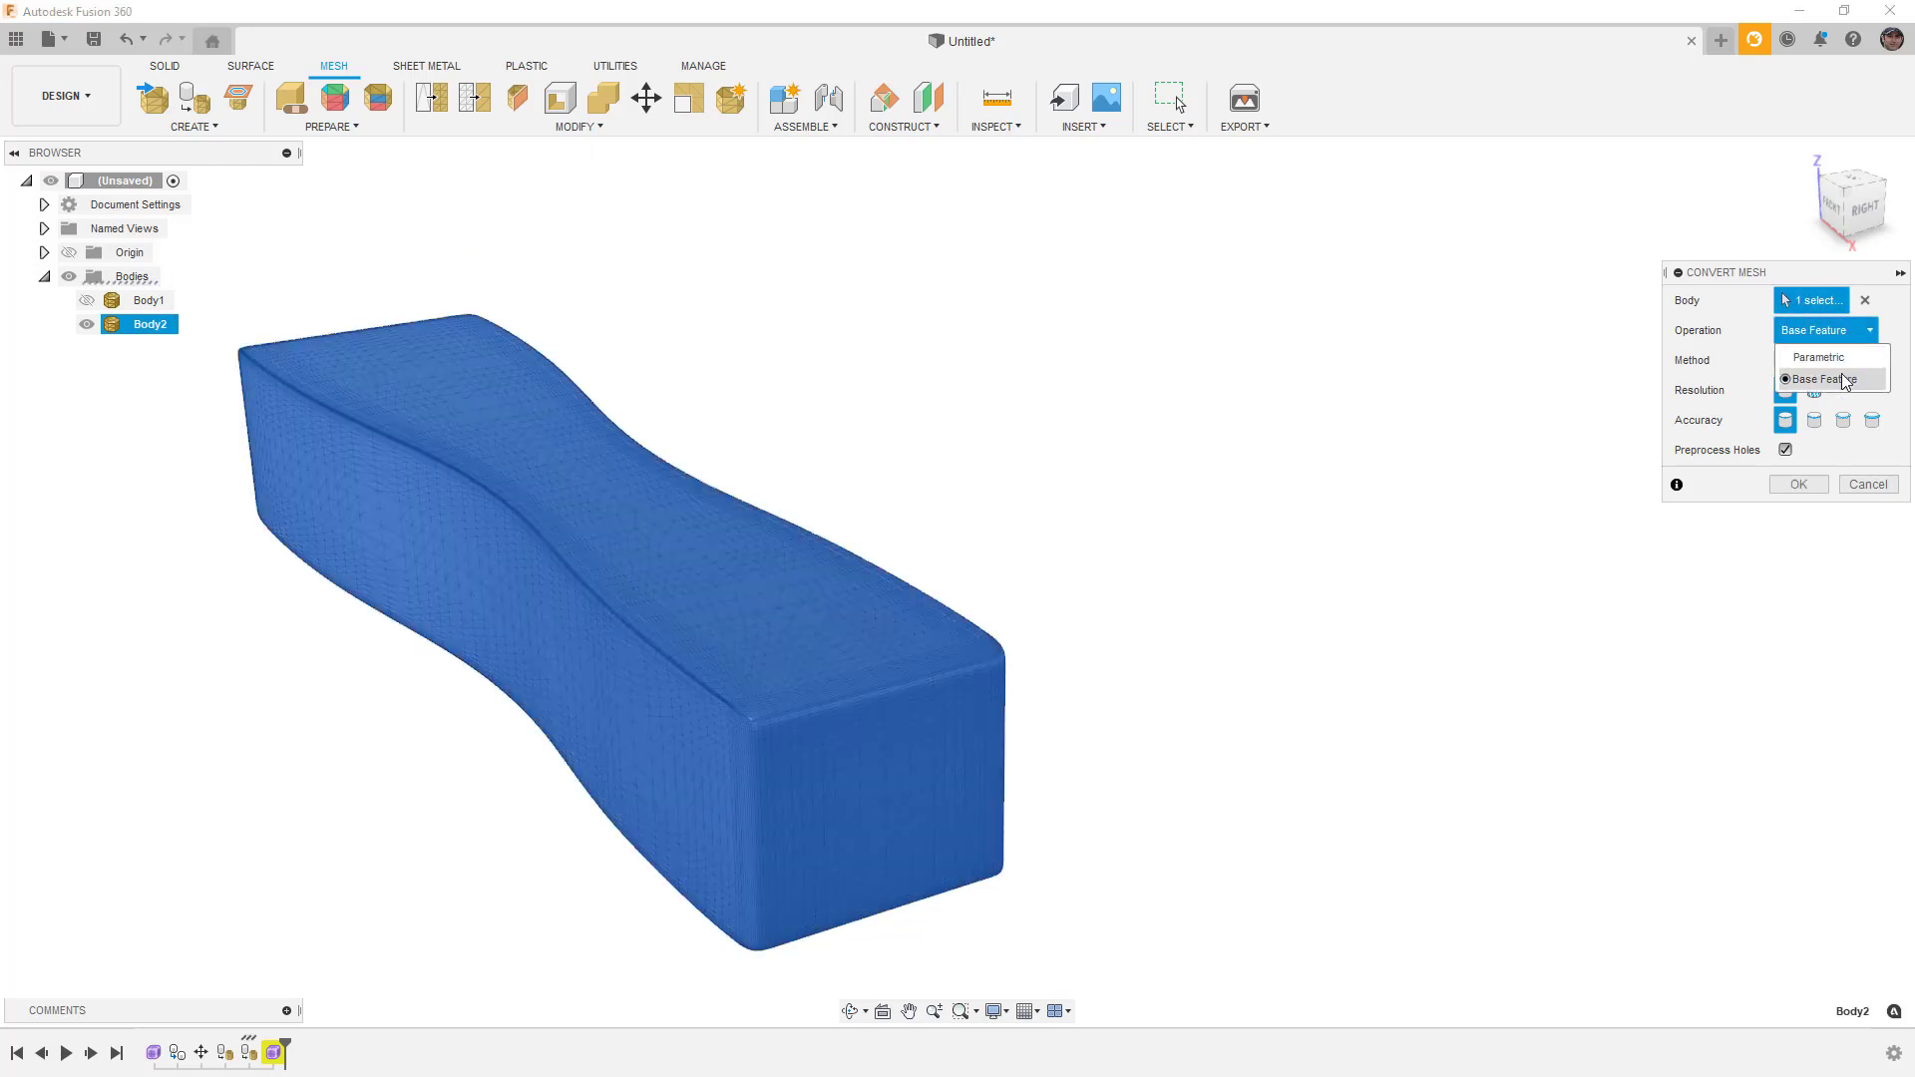
click(1846, 380)
click(1844, 363)
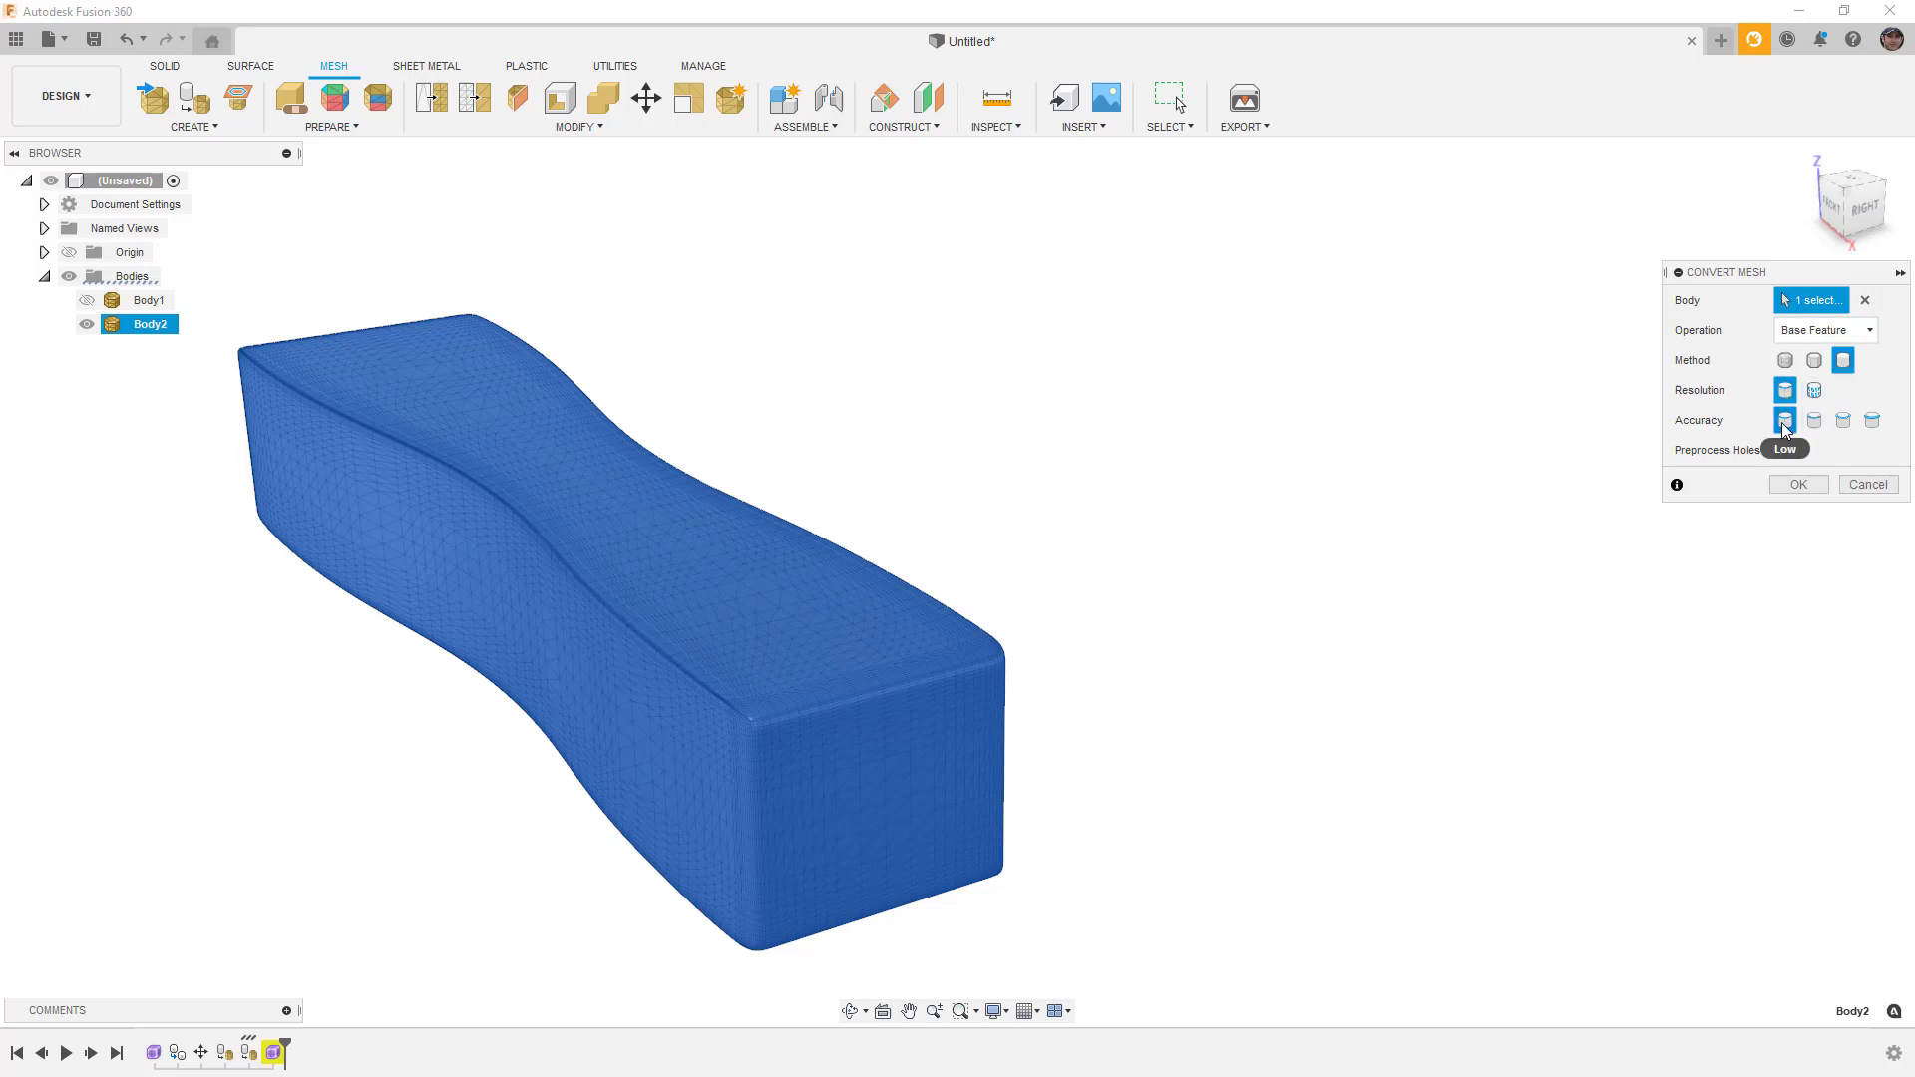
click(1799, 485)
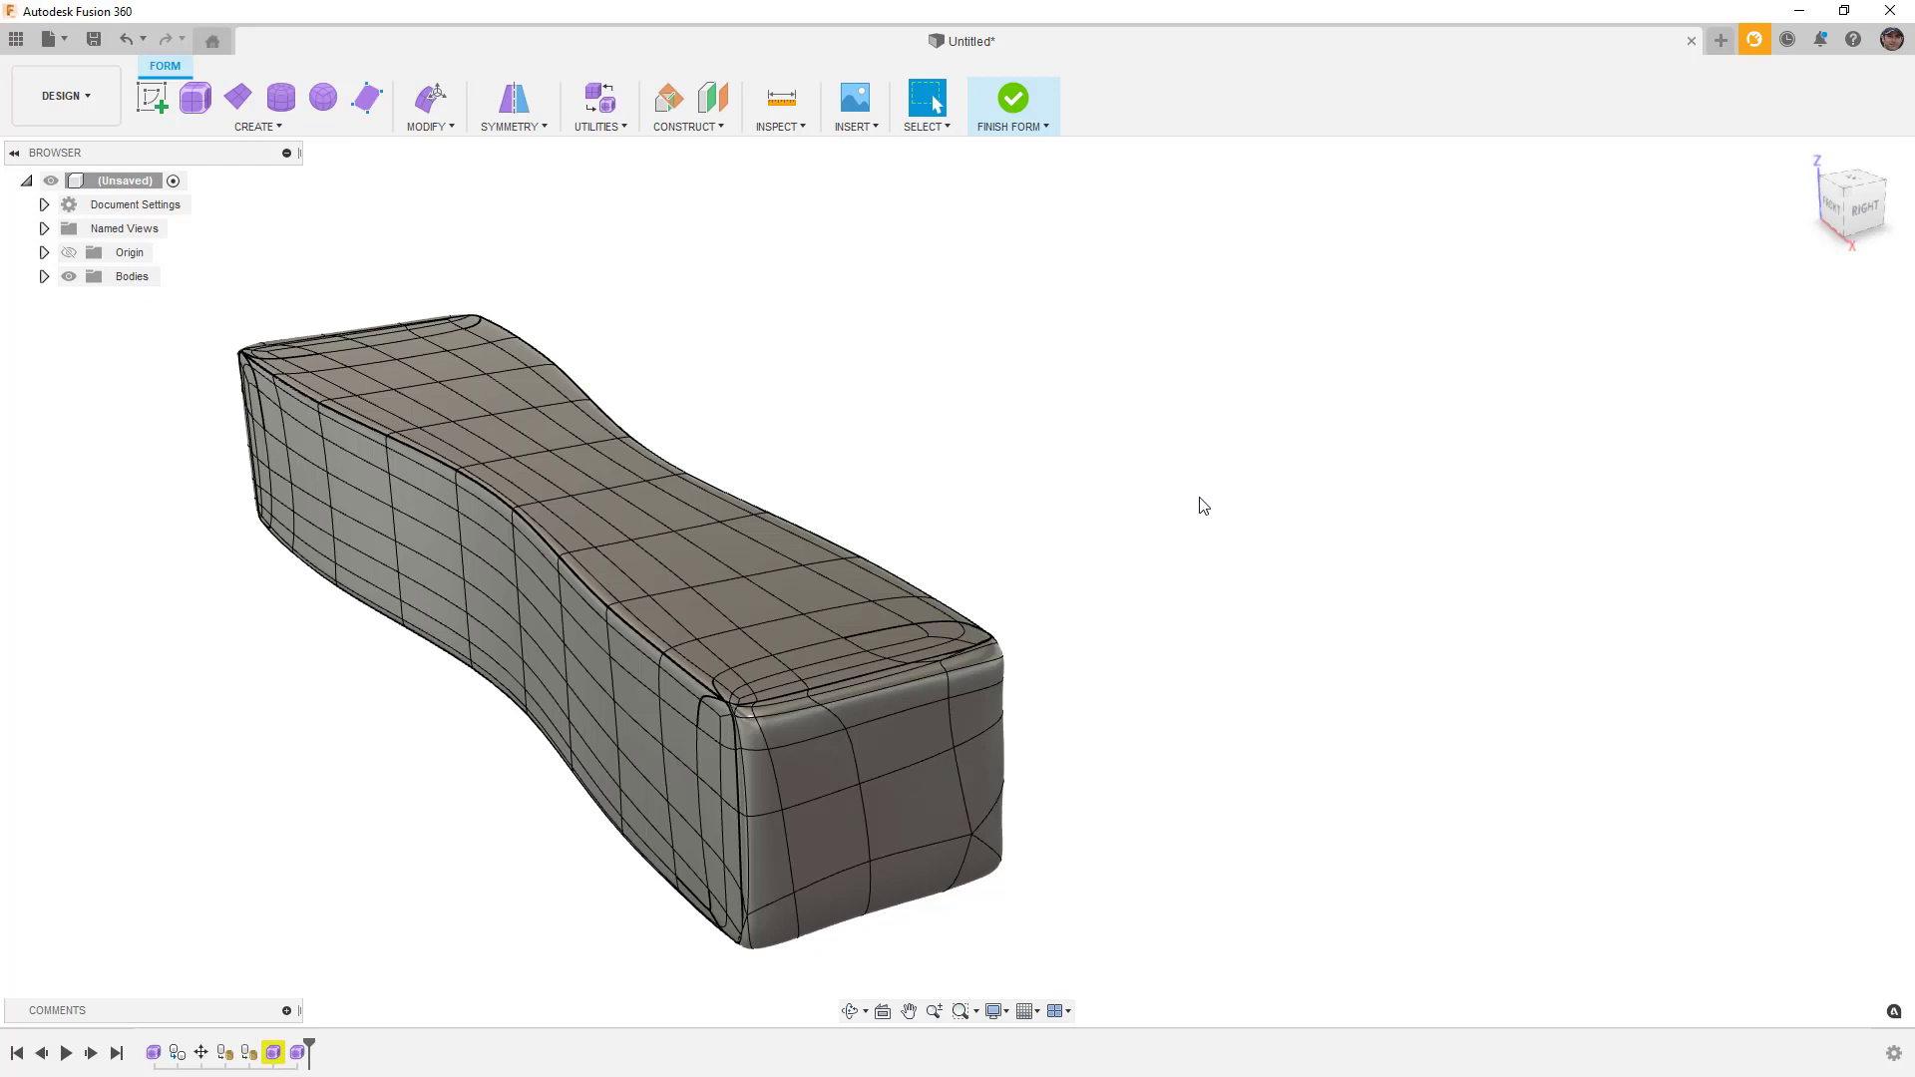
mouse_move(836, 638)
shift+middle_down()
mouse_move(905, 668)
mouse_move(931, 662)
mouse_move(922, 634)
mouse_move(890, 681)
shift+middle_up()
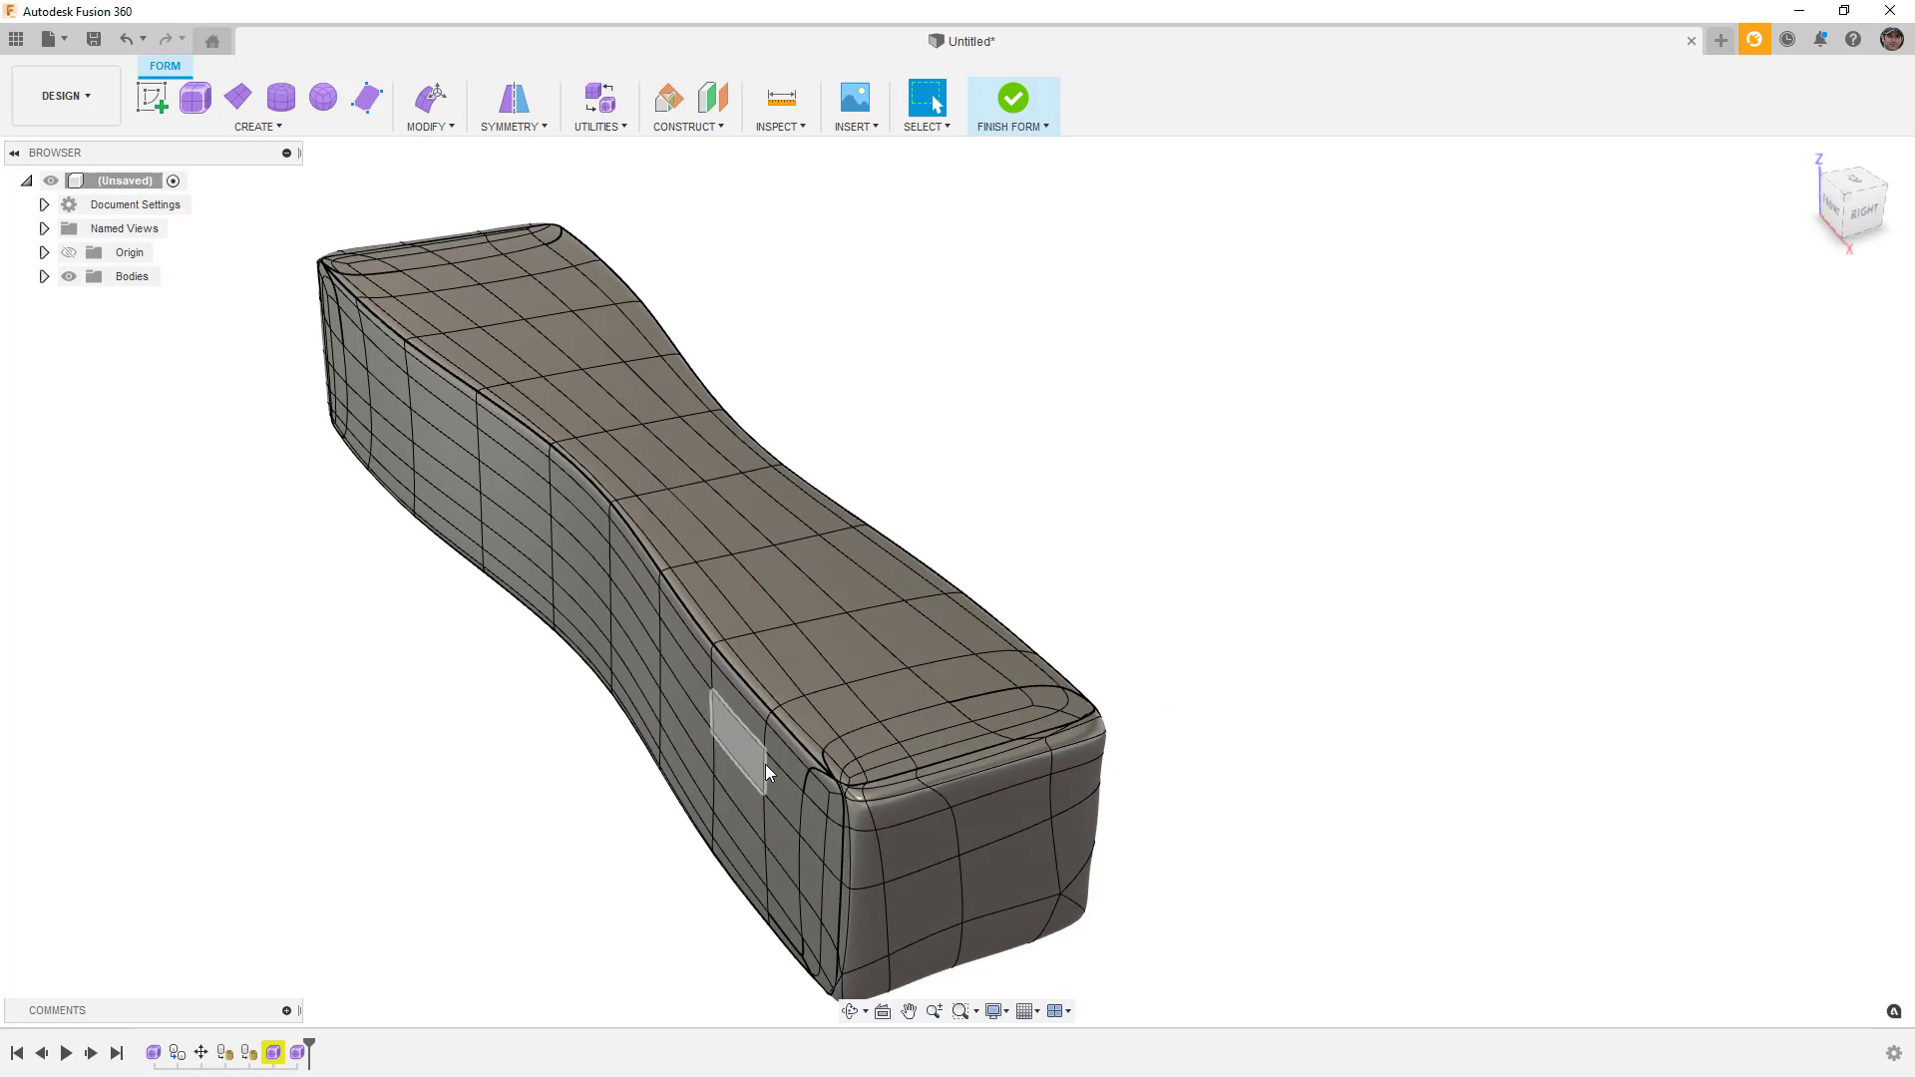
scroll(764, 764, down, 2)
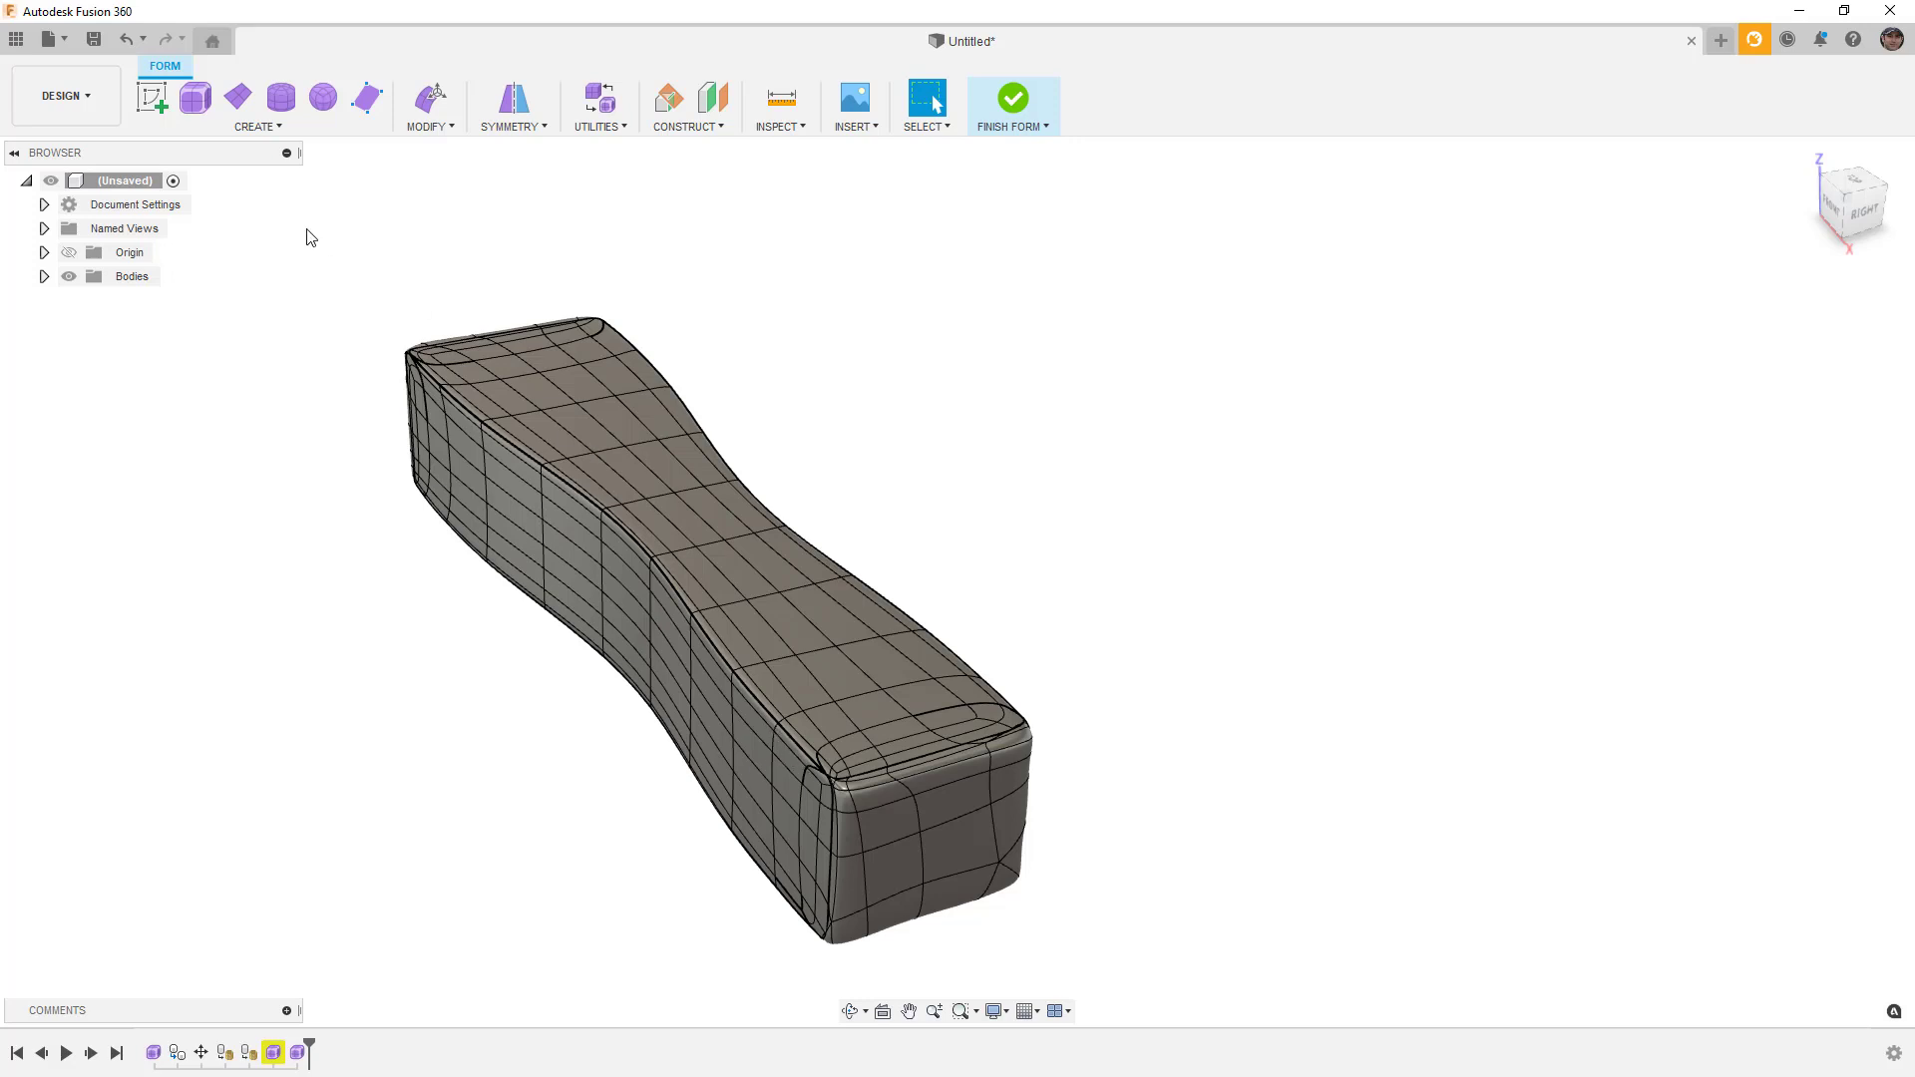
Step: Uncrease all edges of the T-spline bar using a window selection of the whole body
drag(310, 236, 370, 308)
click(429, 126)
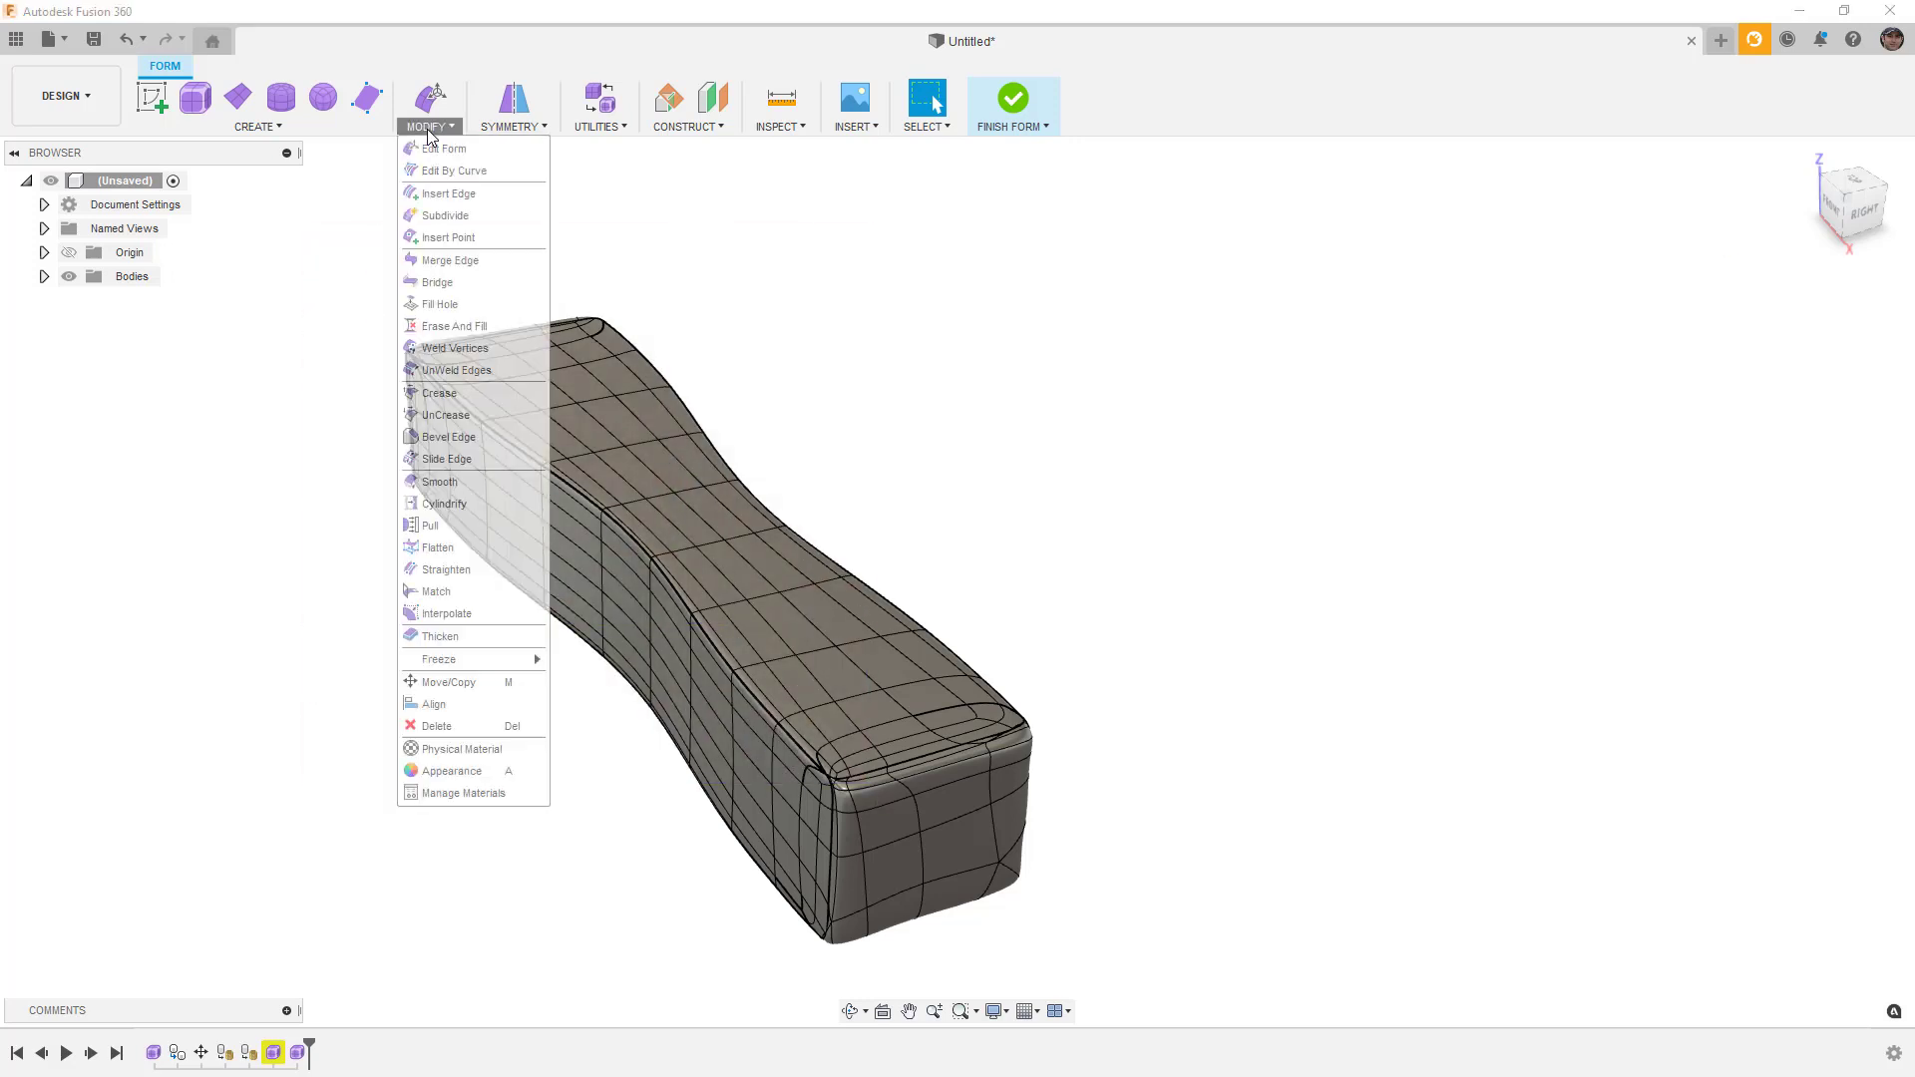
click(457, 415)
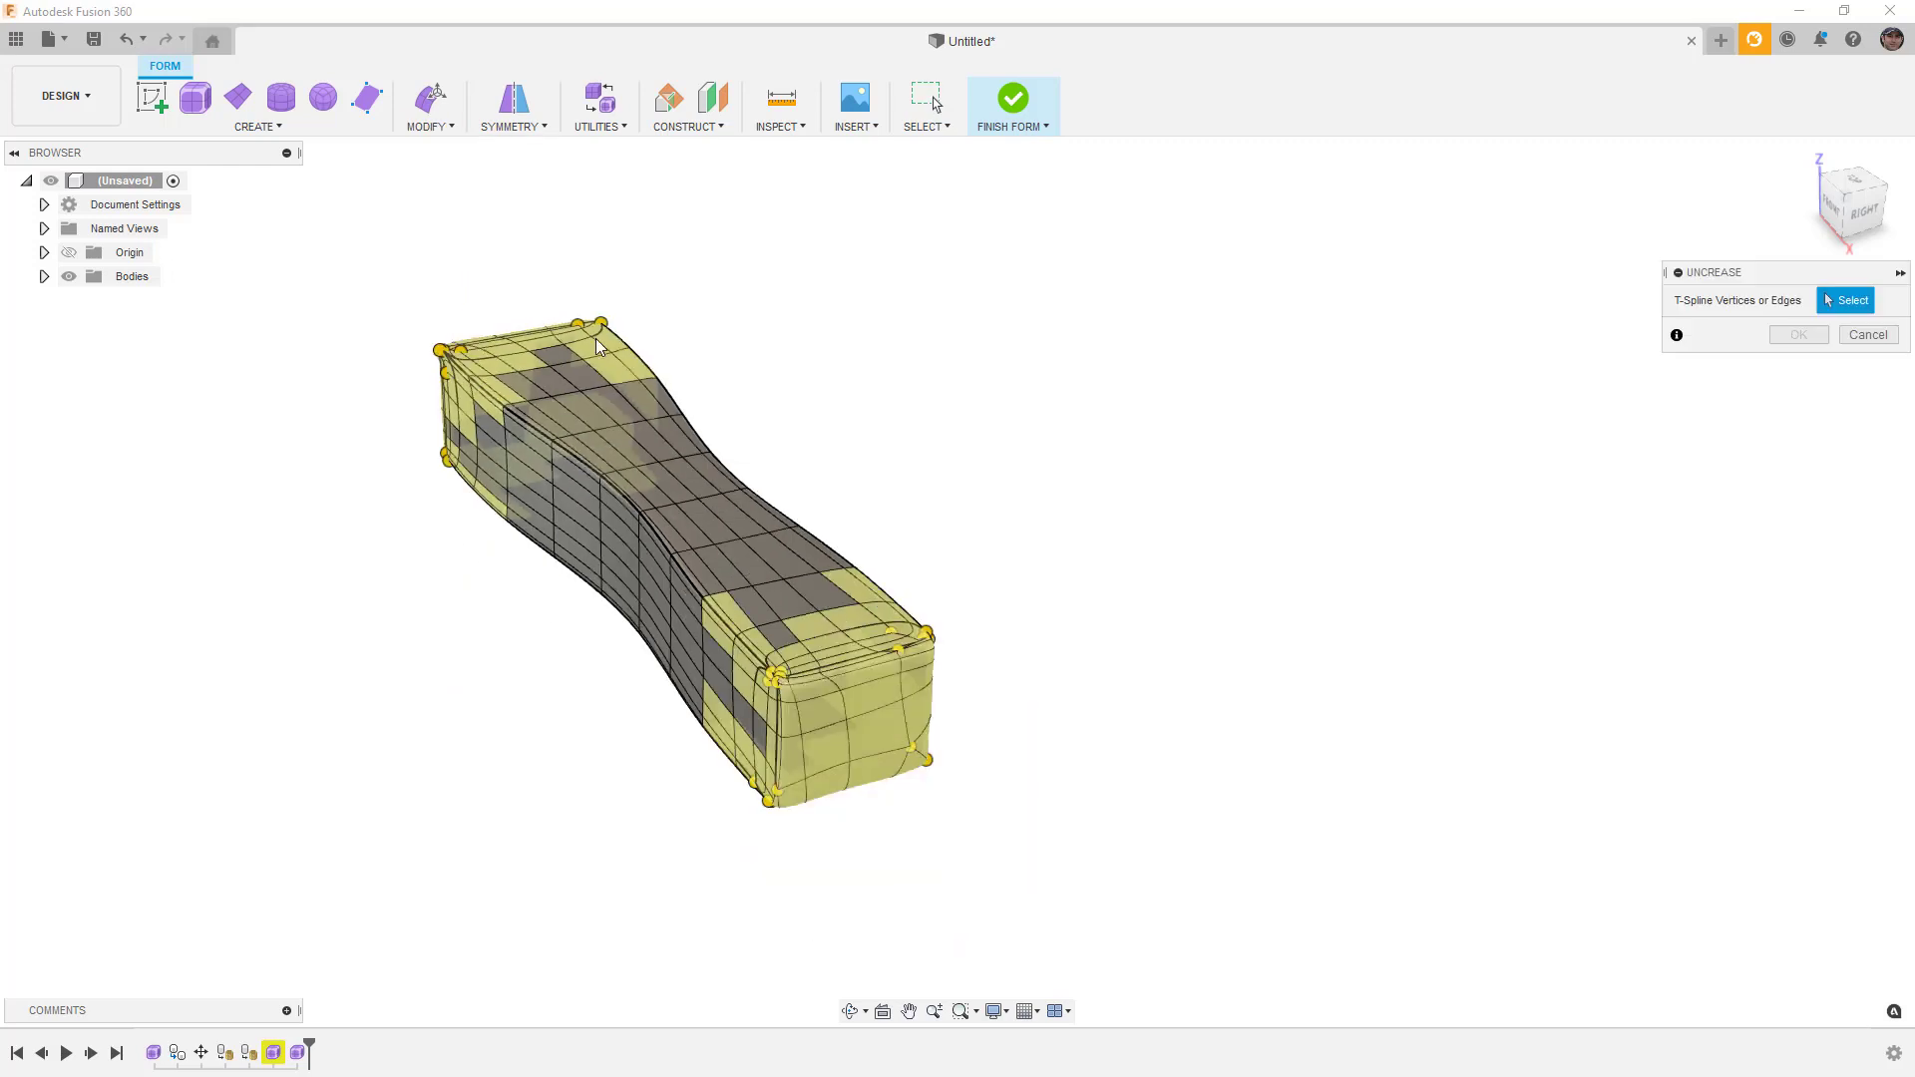
drag(399, 243, 936, 774)
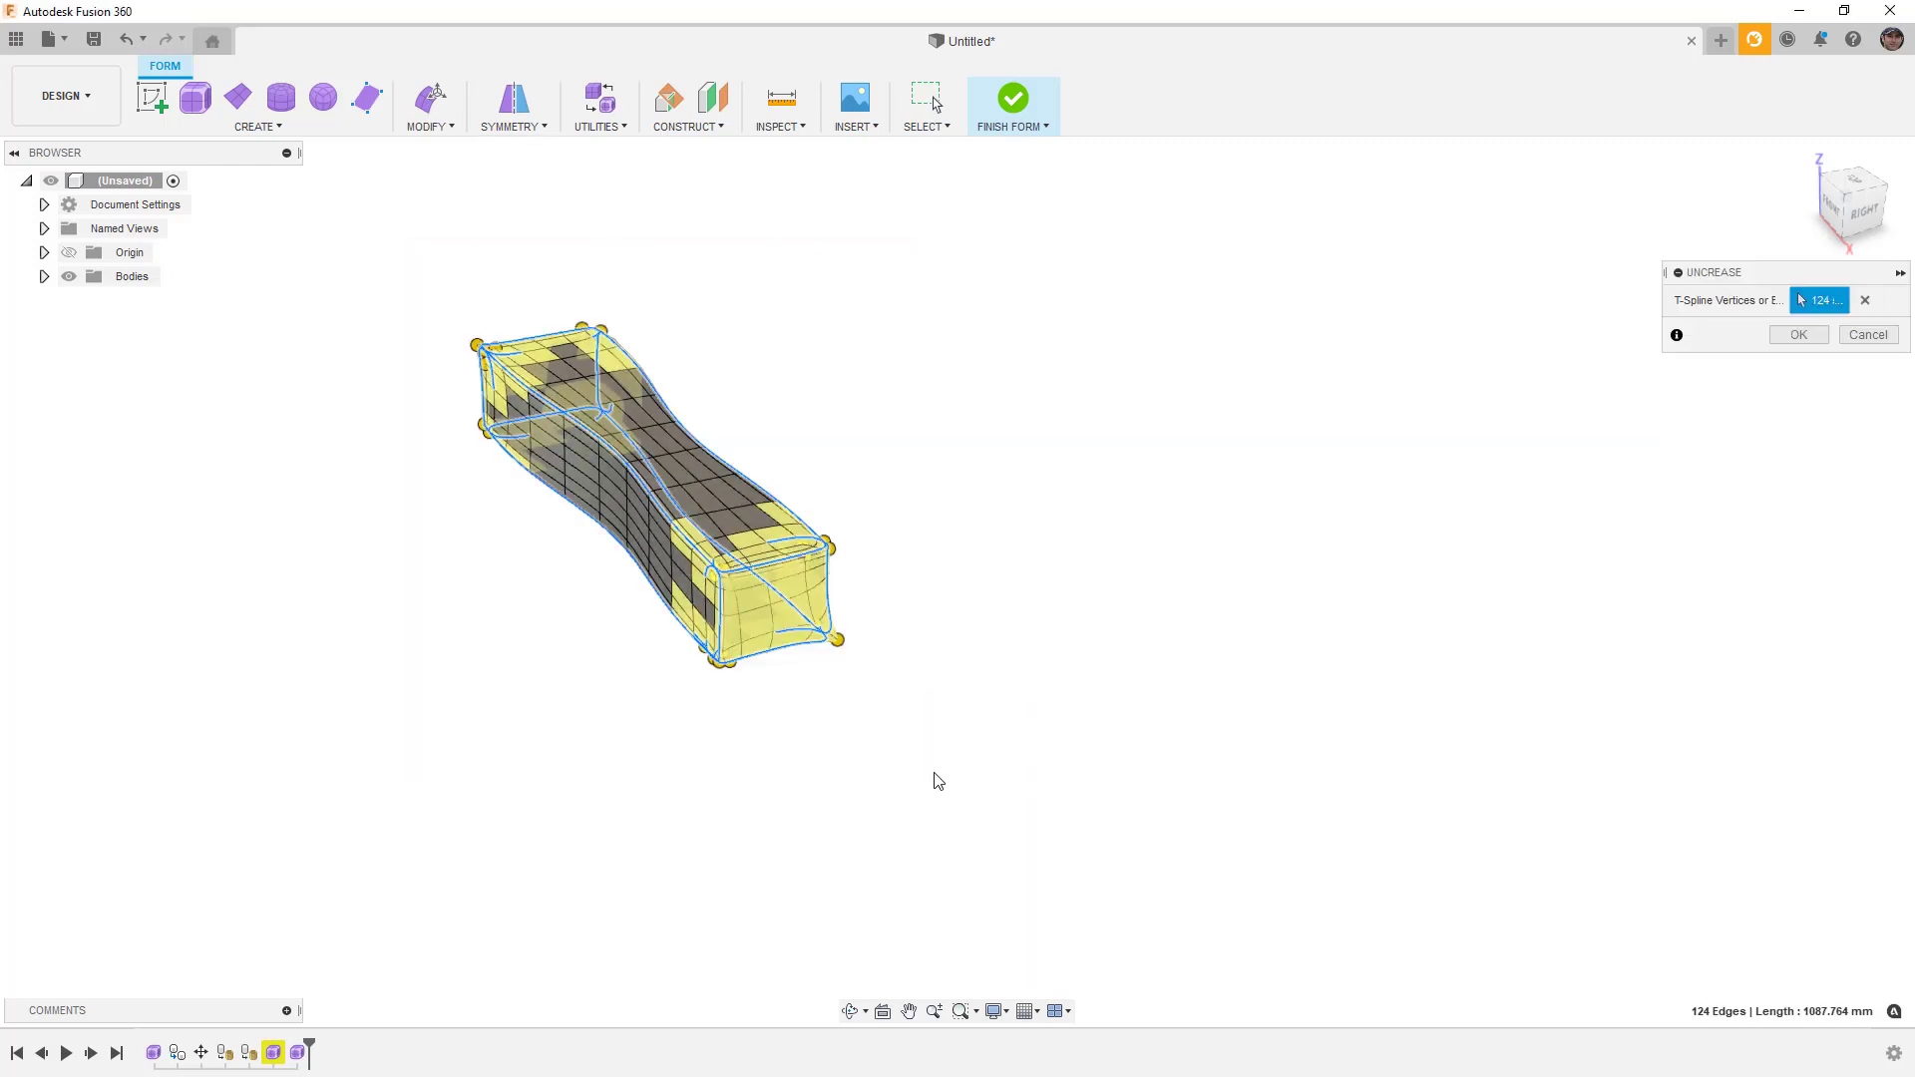
click(1798, 334)
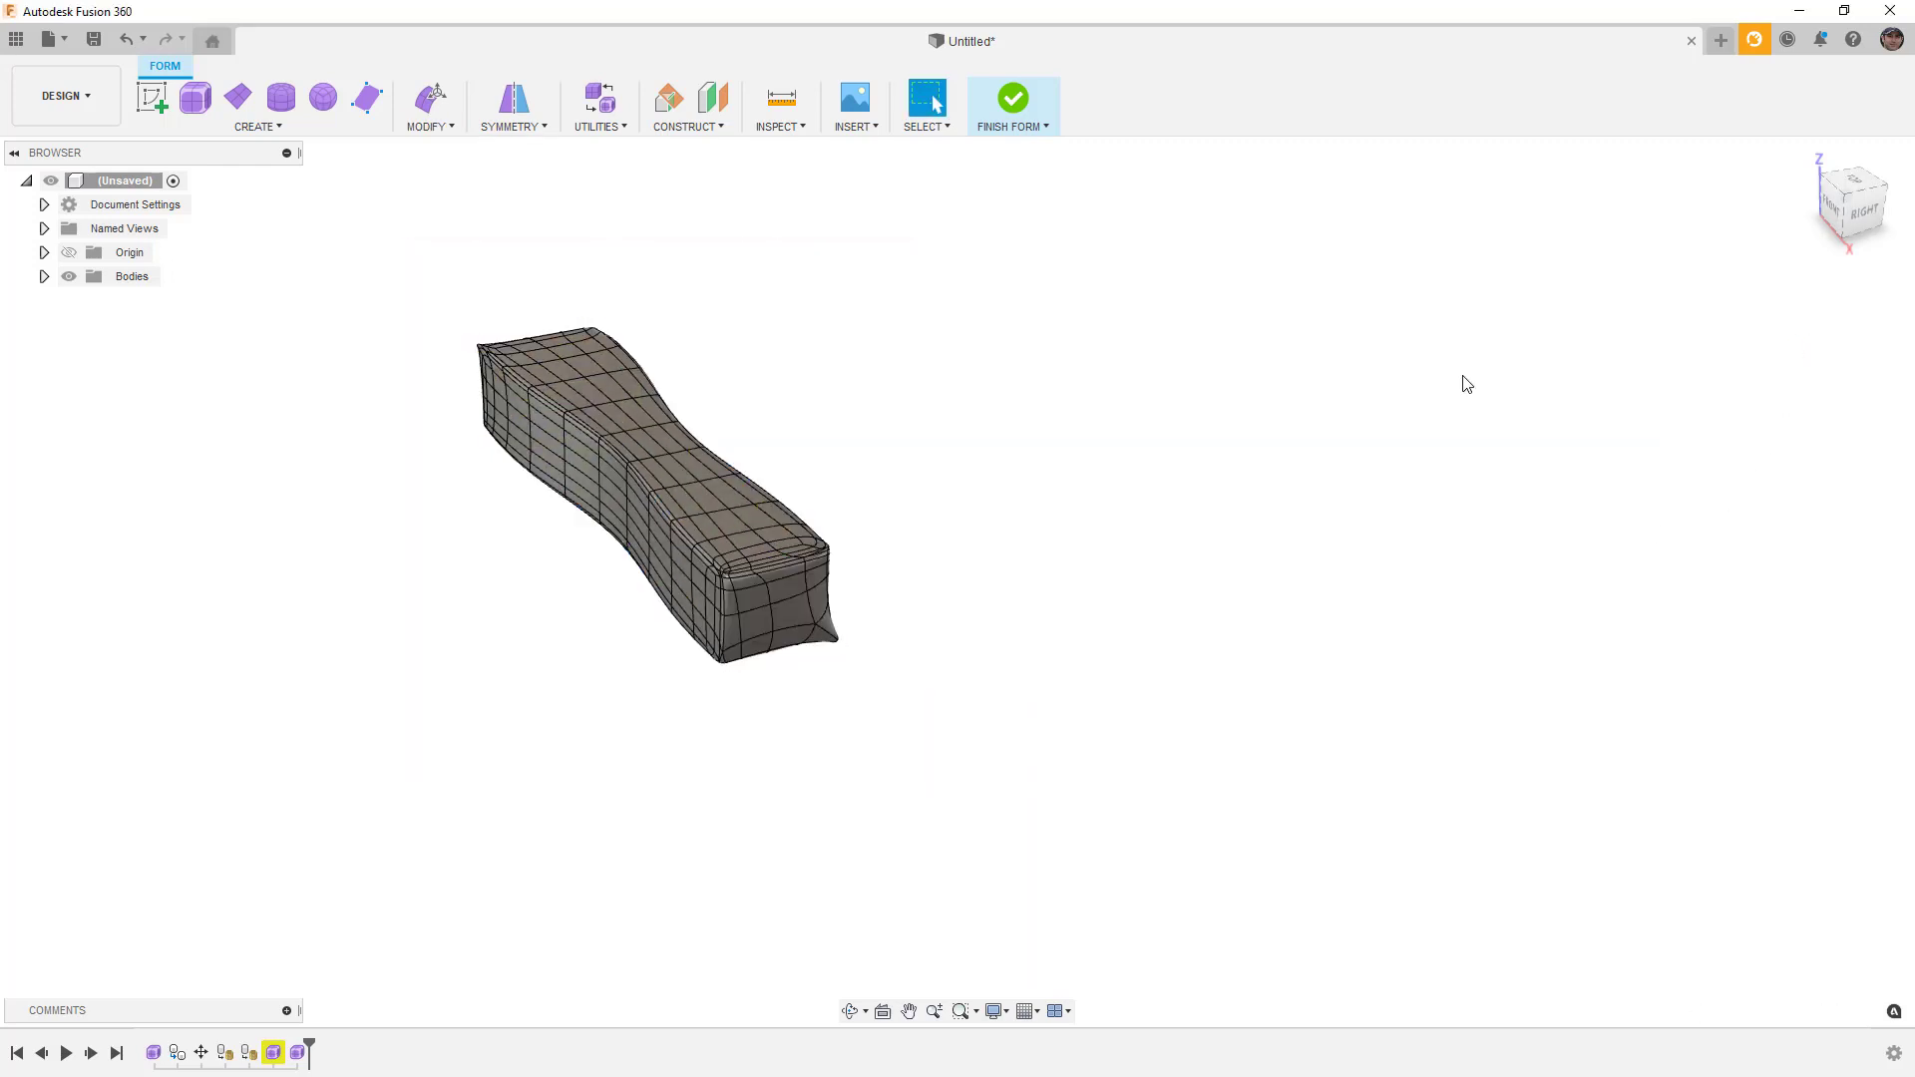
Step: Inspect the pinched end, cancel a second UnCrease, and select a face on the bar's end
scroll(756, 566, up, 3)
middle_drag(769, 566, 748, 468)
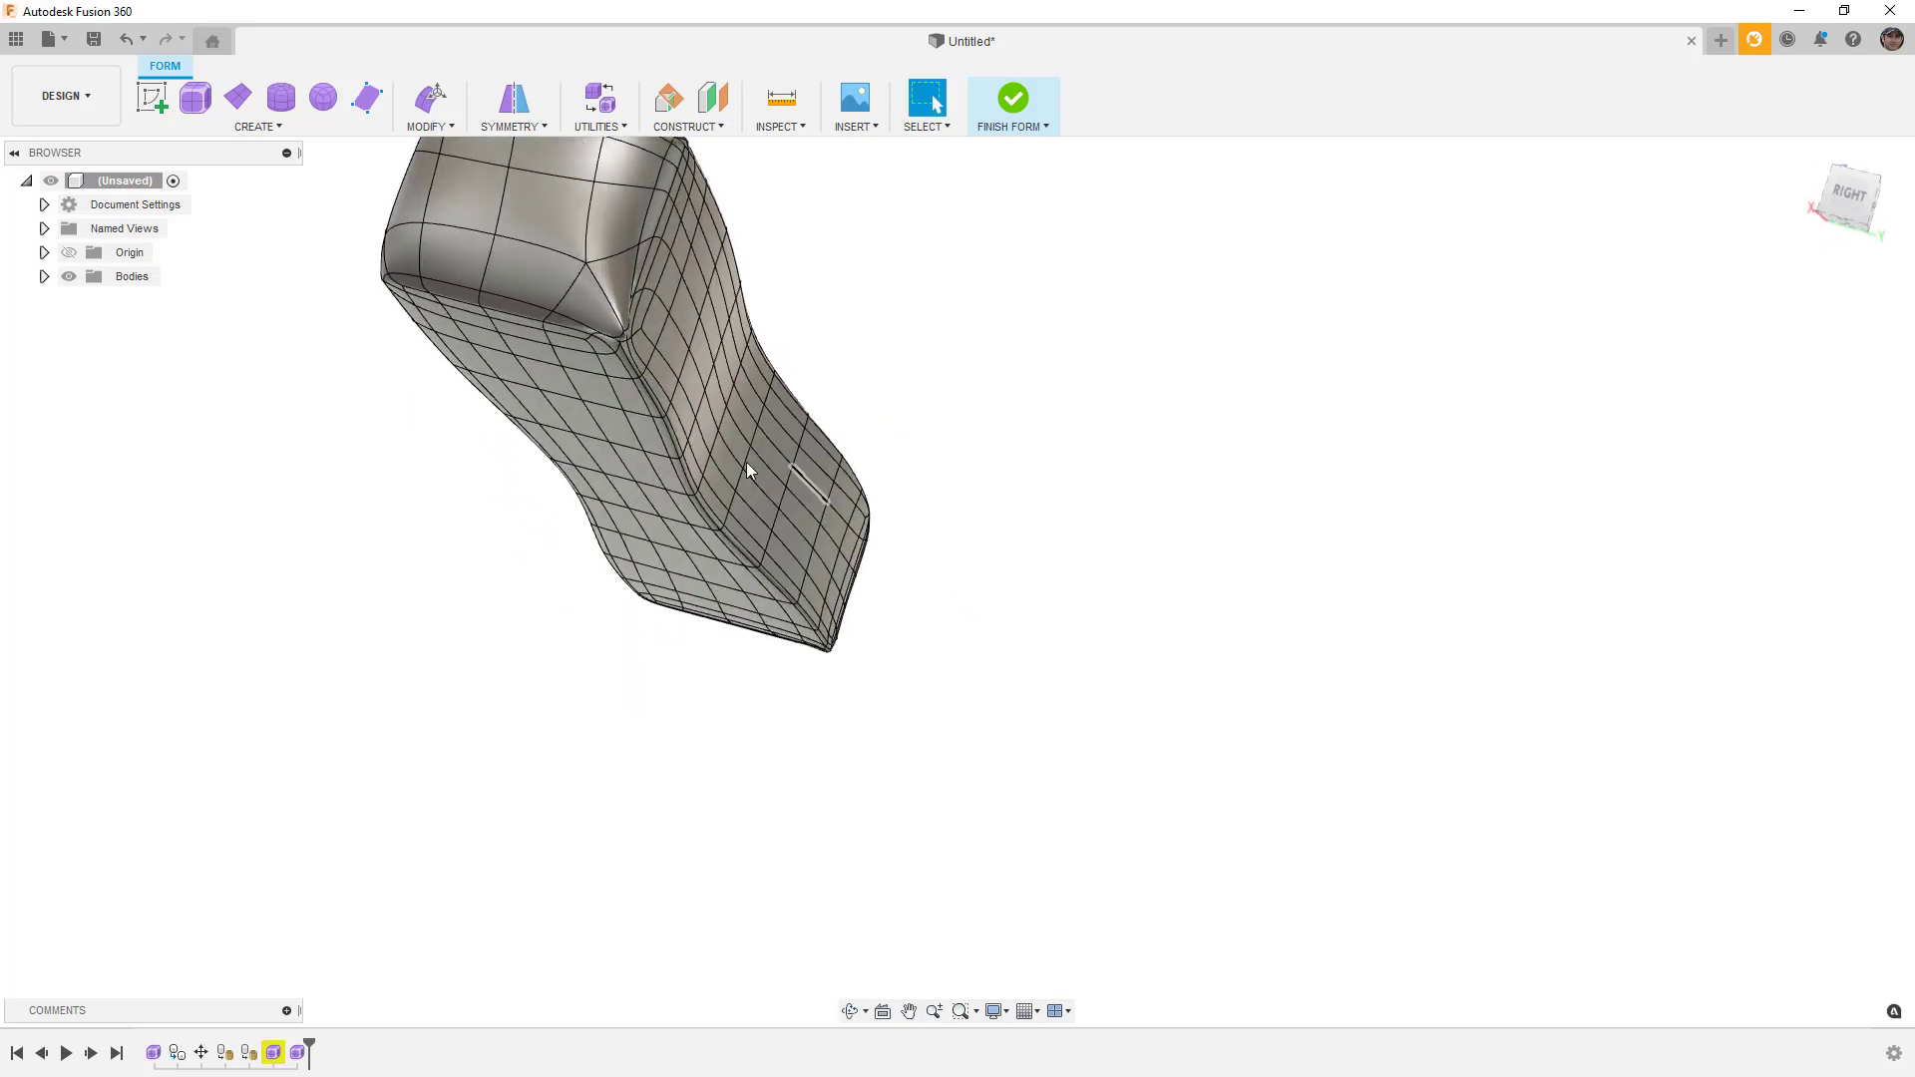
scroll(619, 325, up, 3)
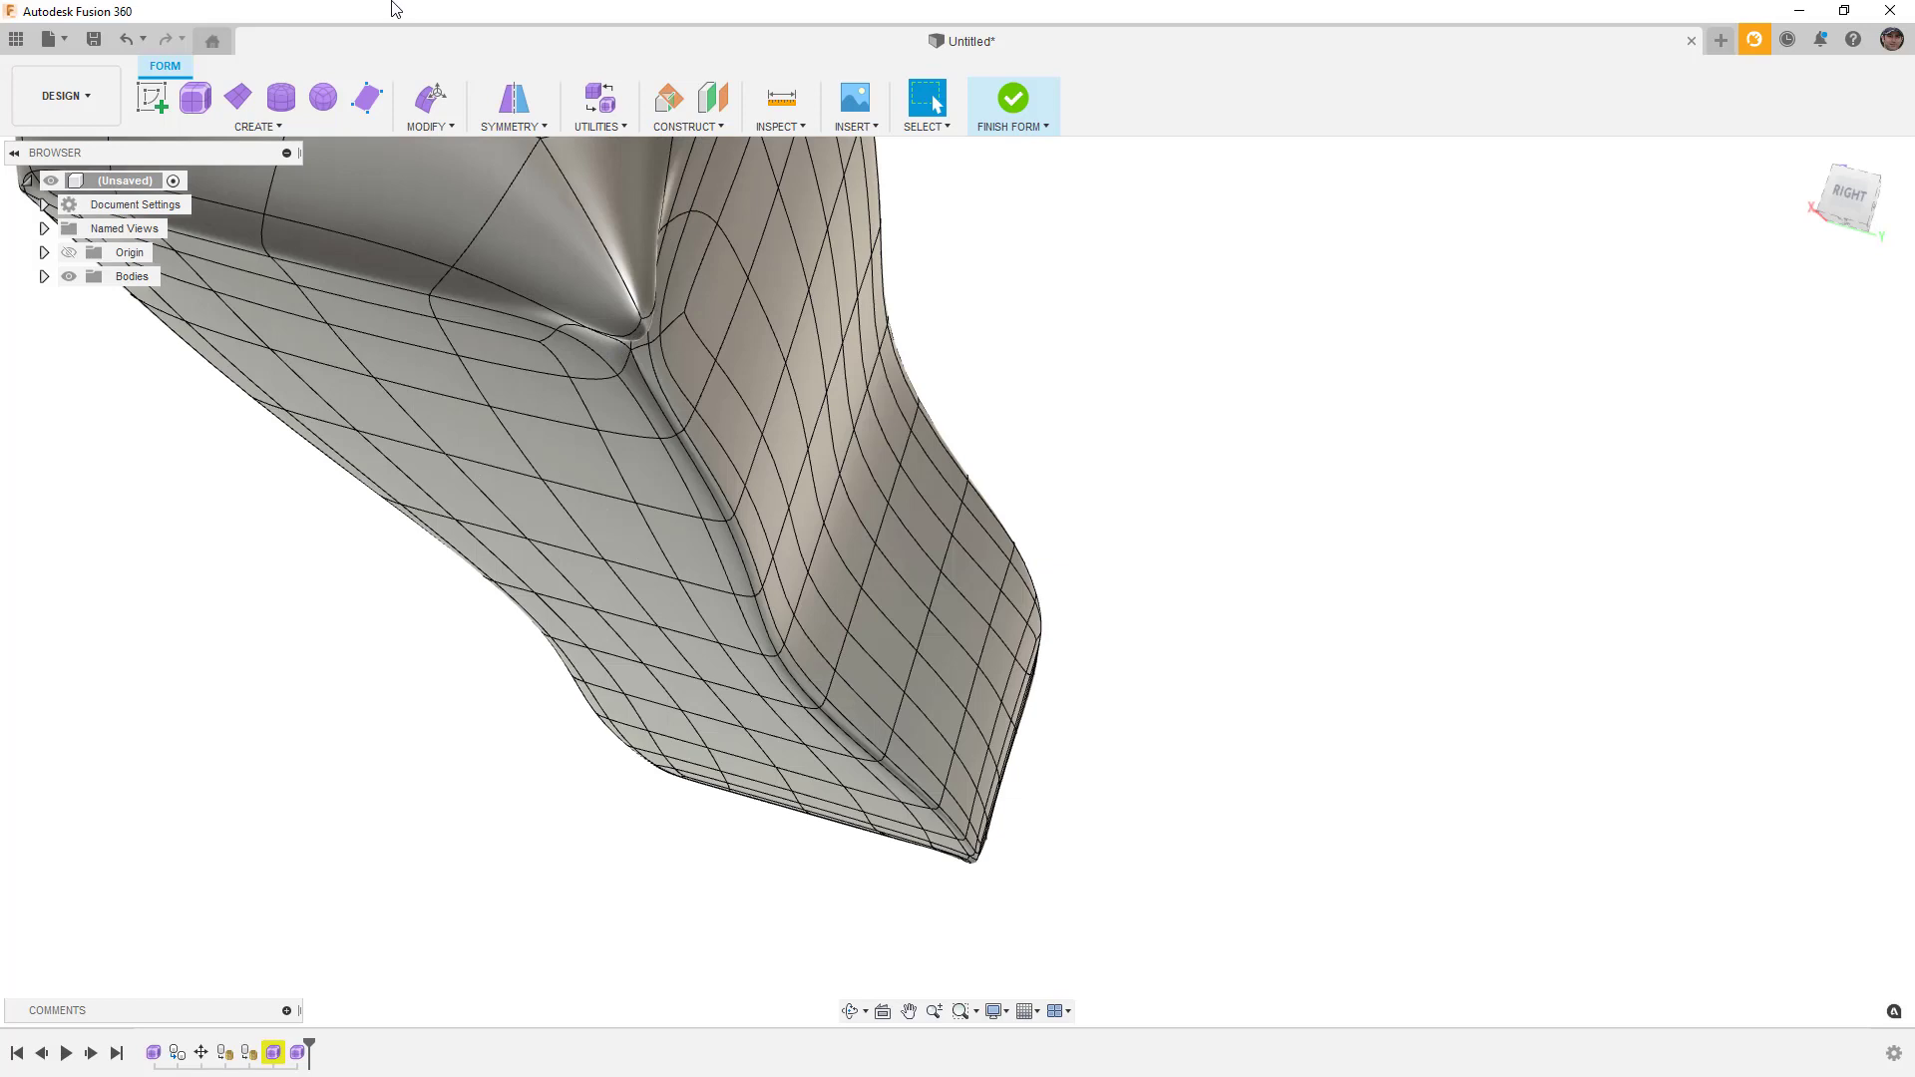
click(428, 127)
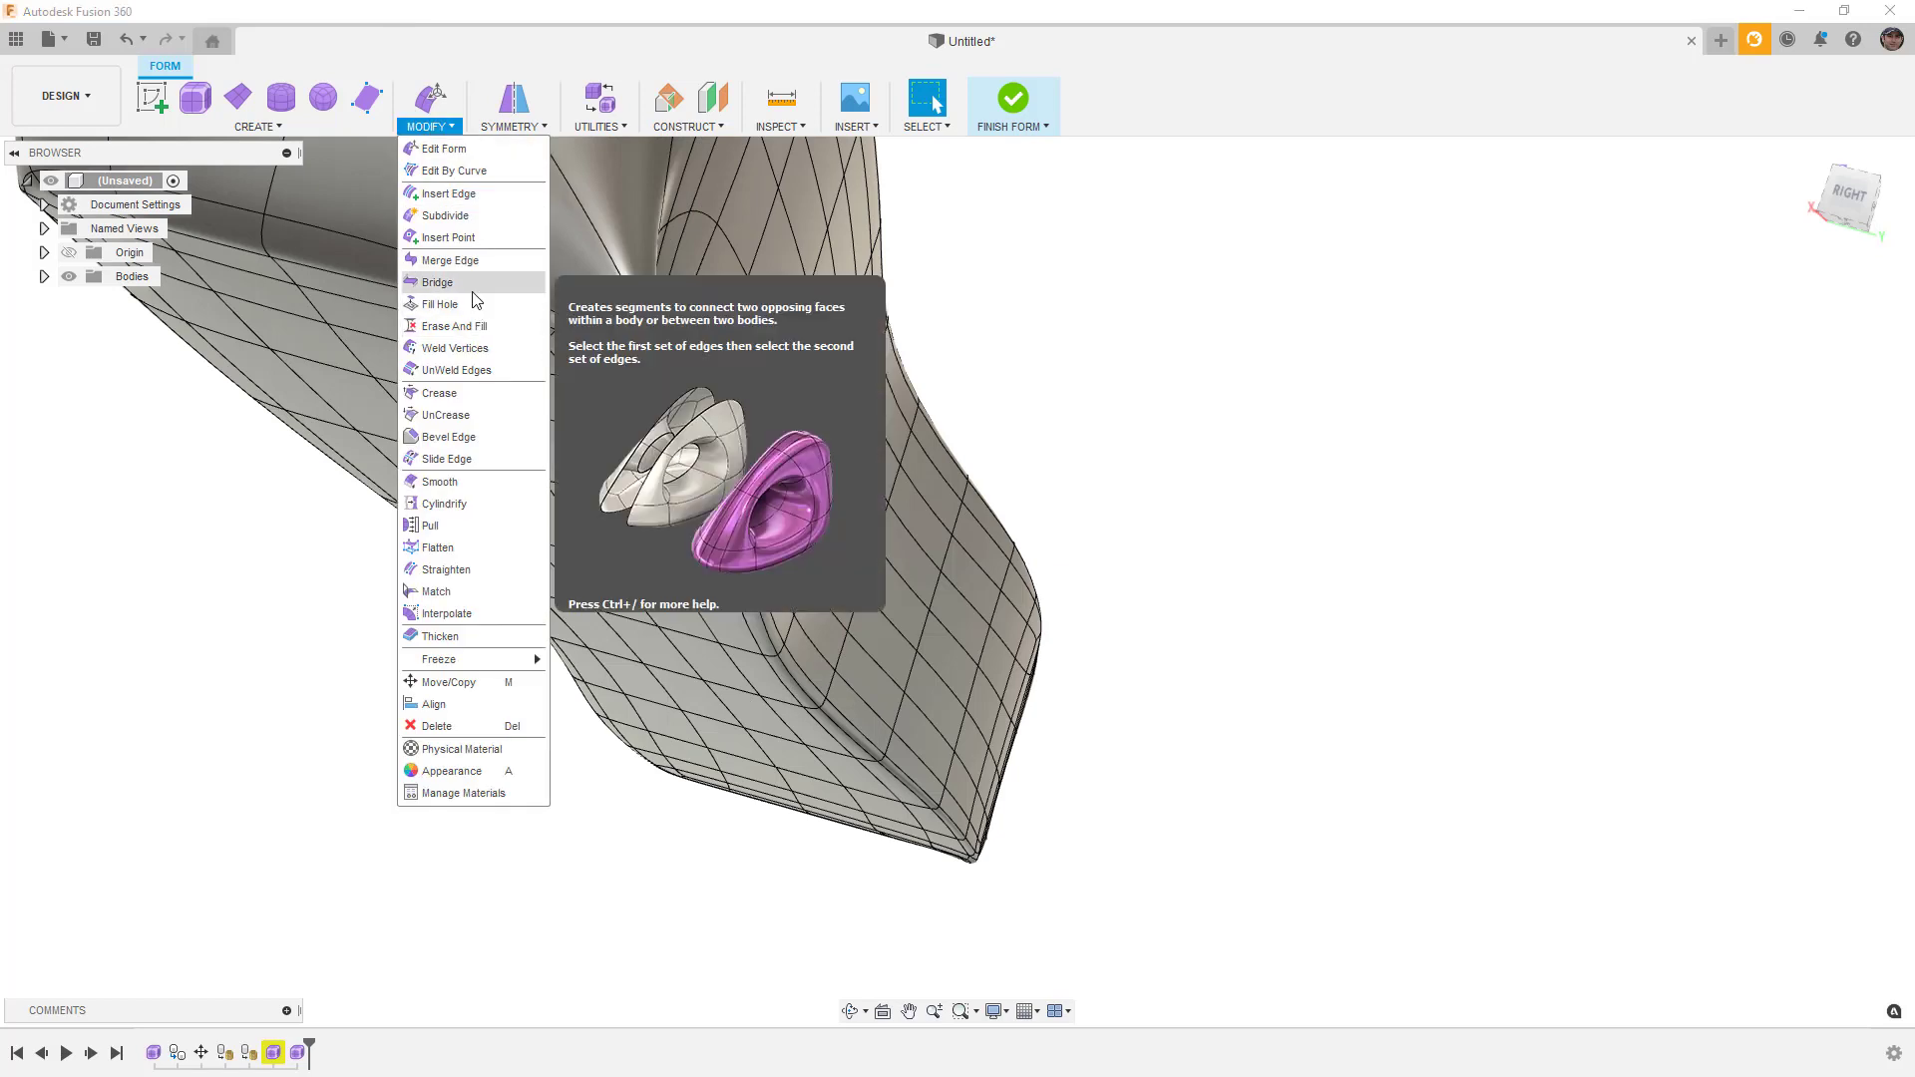
click(469, 415)
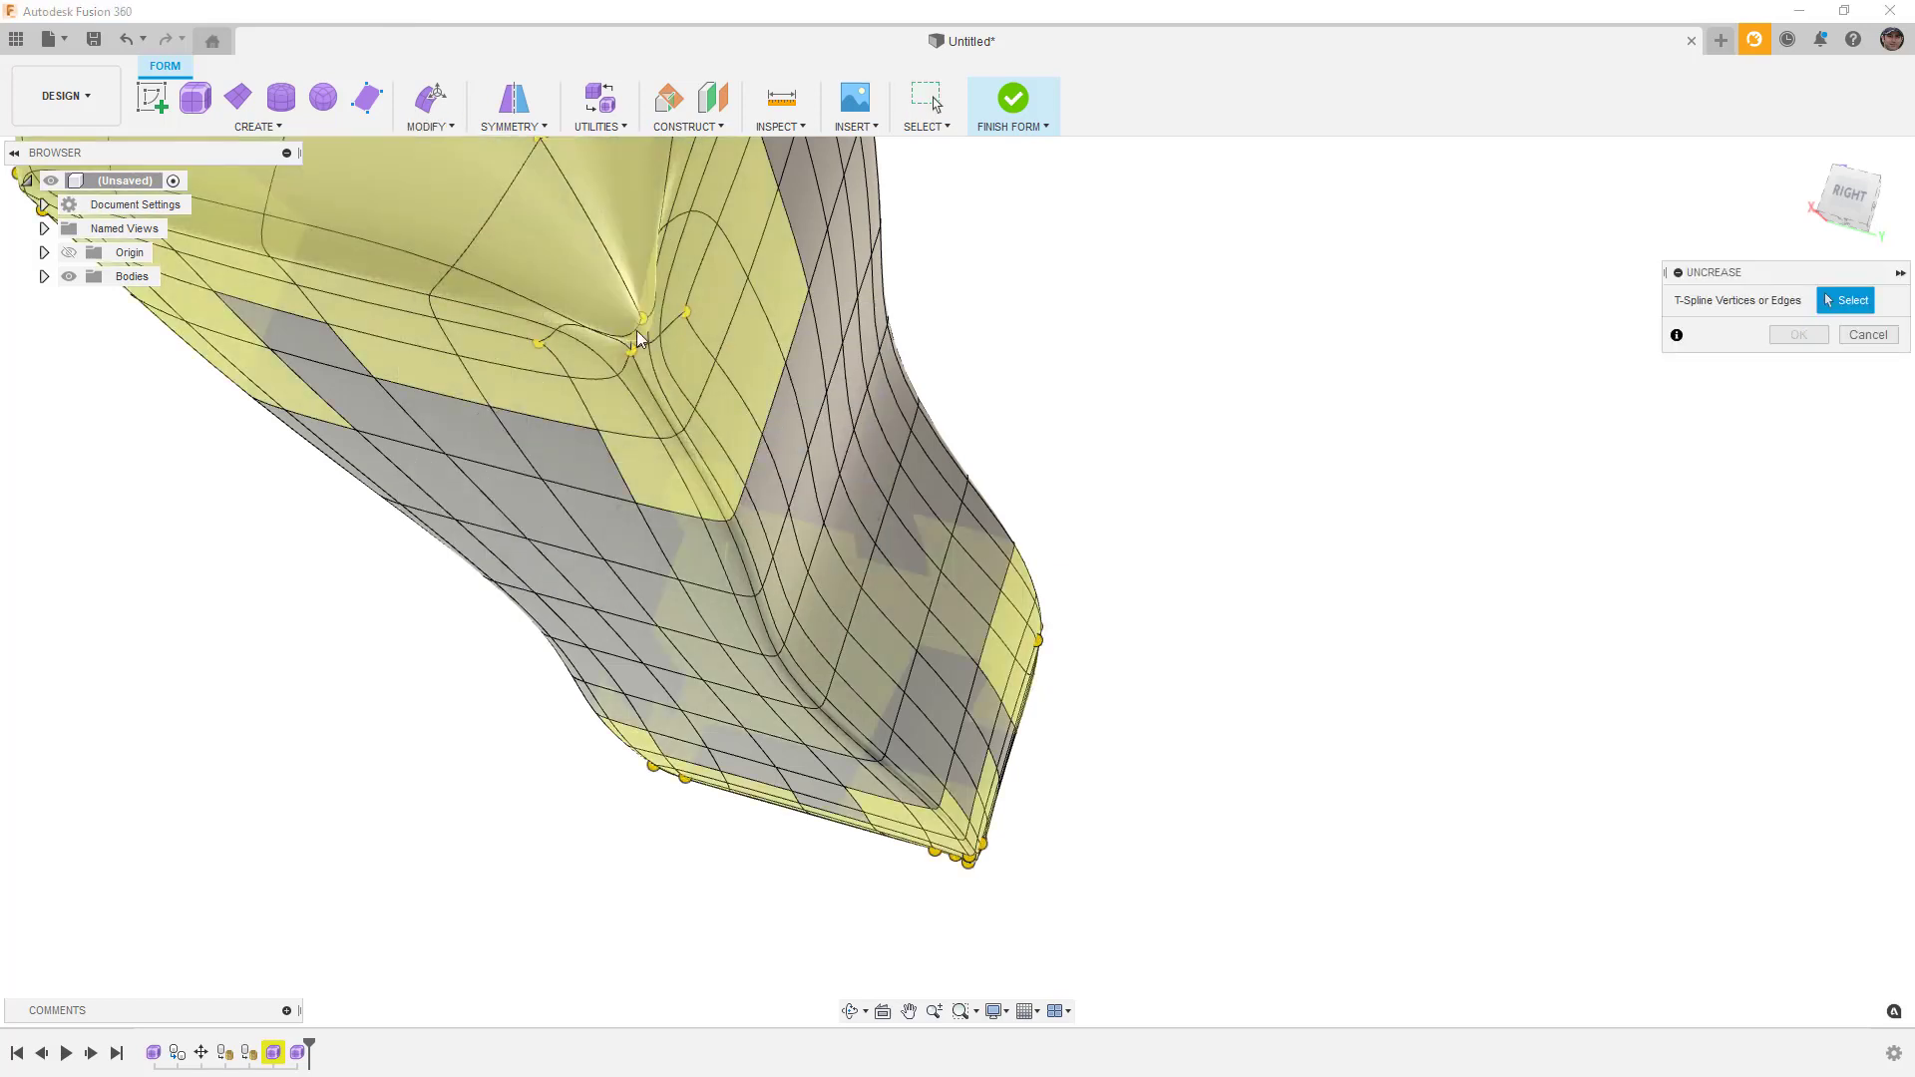
scroll(685, 336, down, 3)
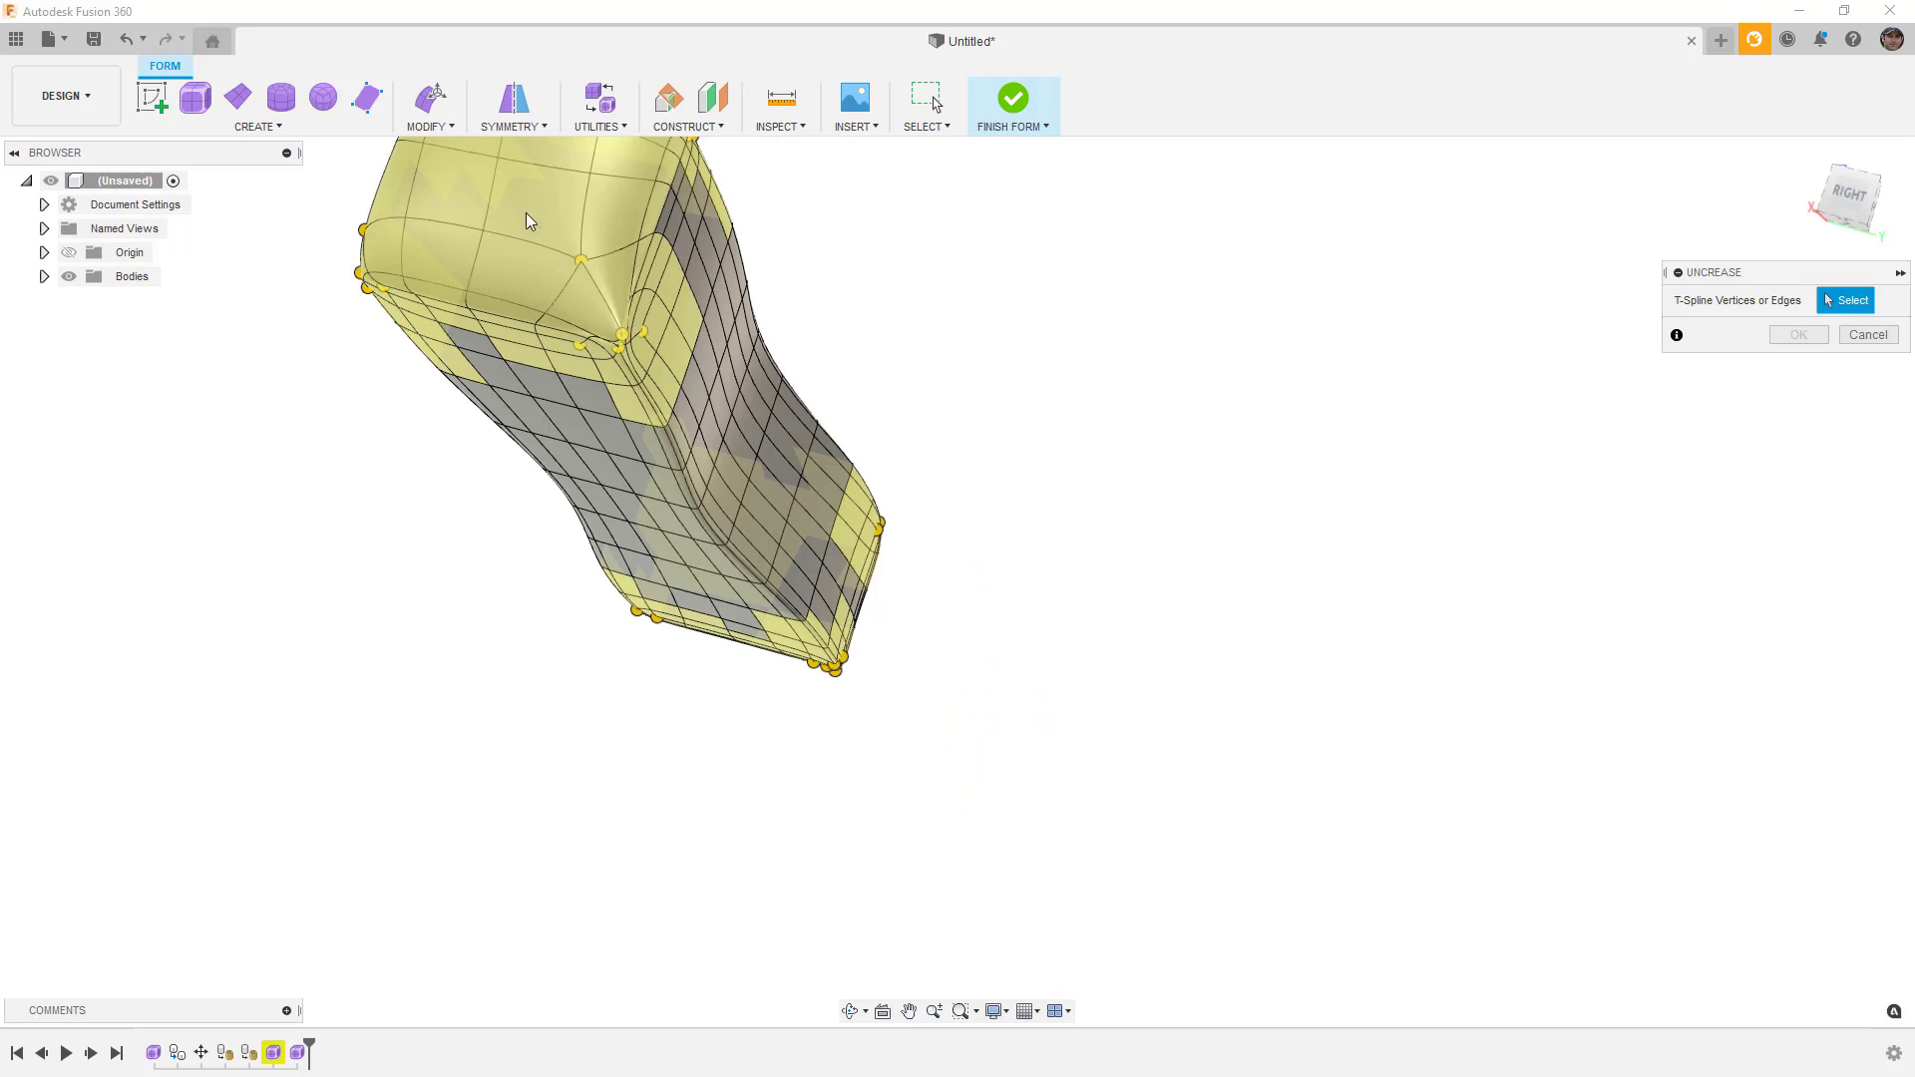
click(1860, 337)
mouse_move(760, 312)
shift+middle_down()
mouse_move(788, 329)
mouse_move(738, 317)
mouse_move(752, 304)
mouse_move(732, 363)
shift+middle_up()
click(738, 317)
Step: Switch the bar to box display (Alt+1) and select the spike-tip vertex
key(alt+1)
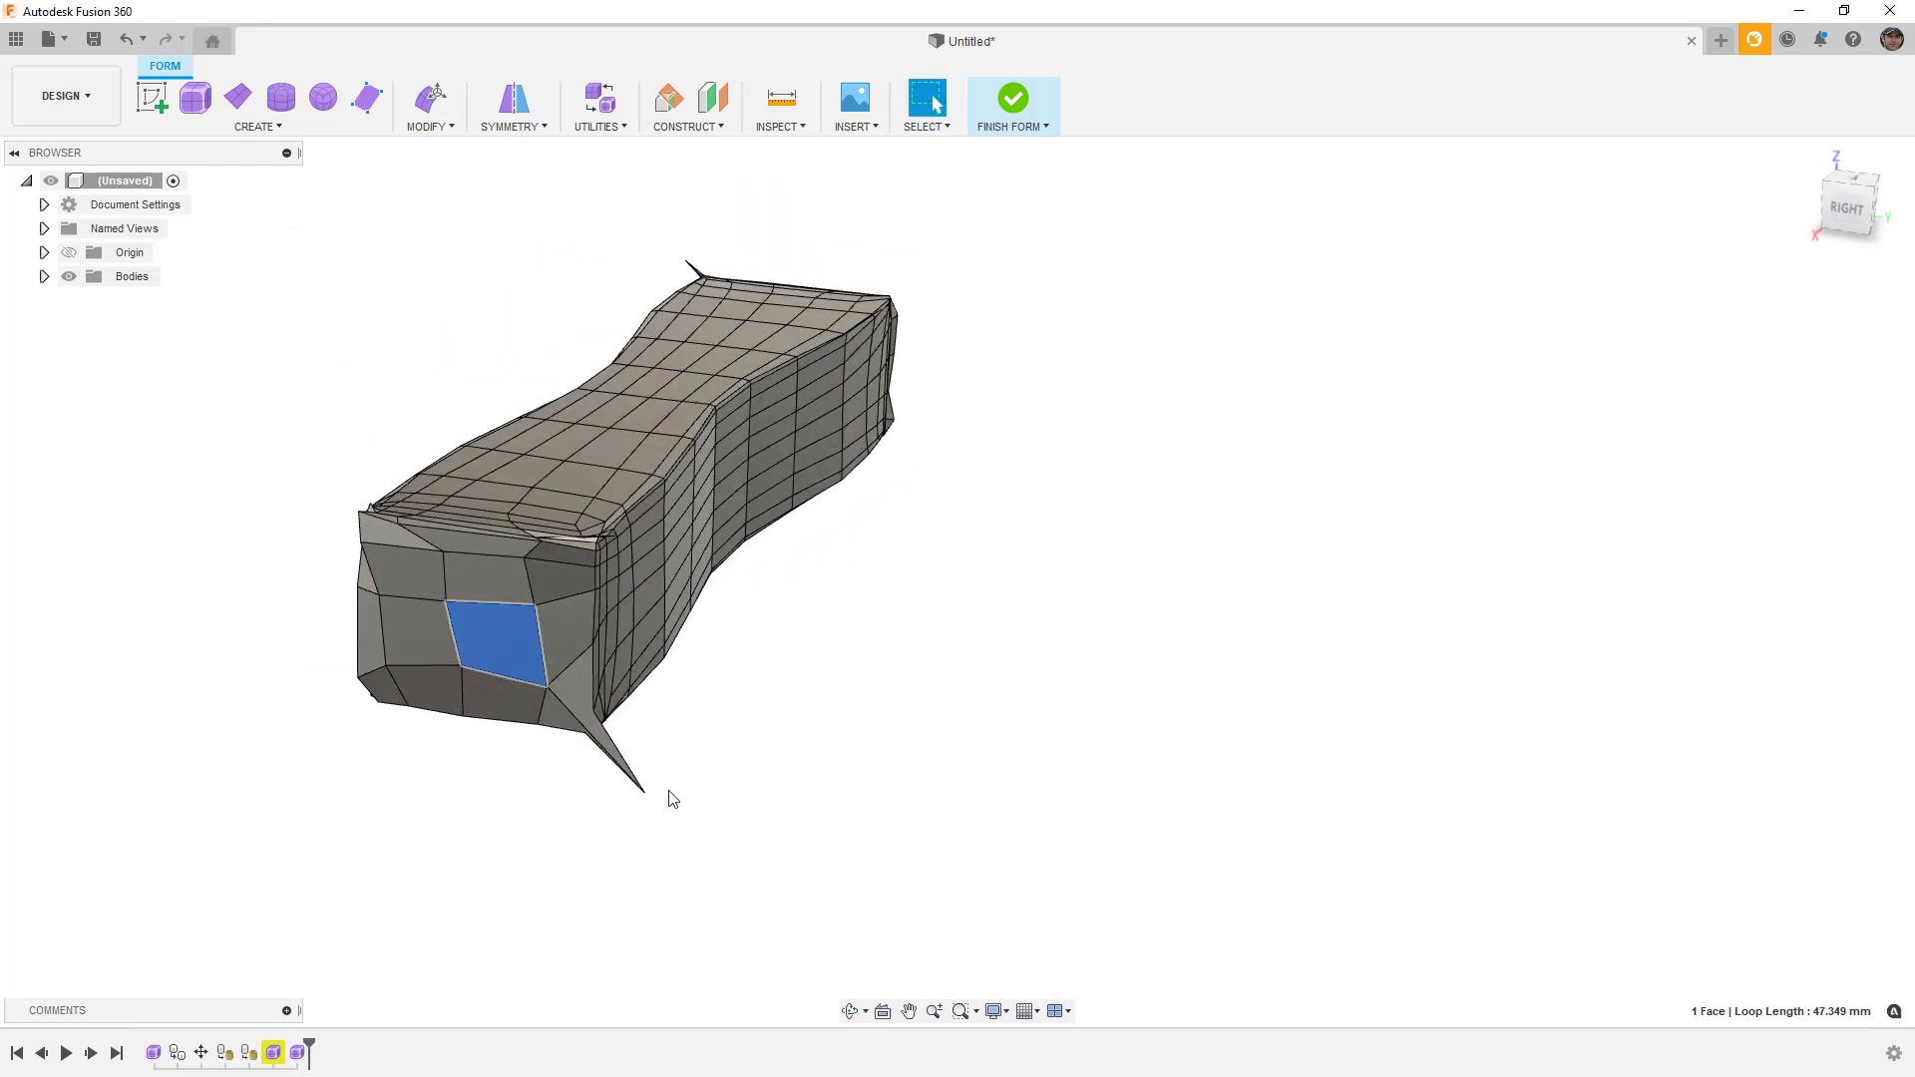
scroll(659, 794, up, 4)
click(627, 790)
shift+middle_drag(624, 782, 653, 589)
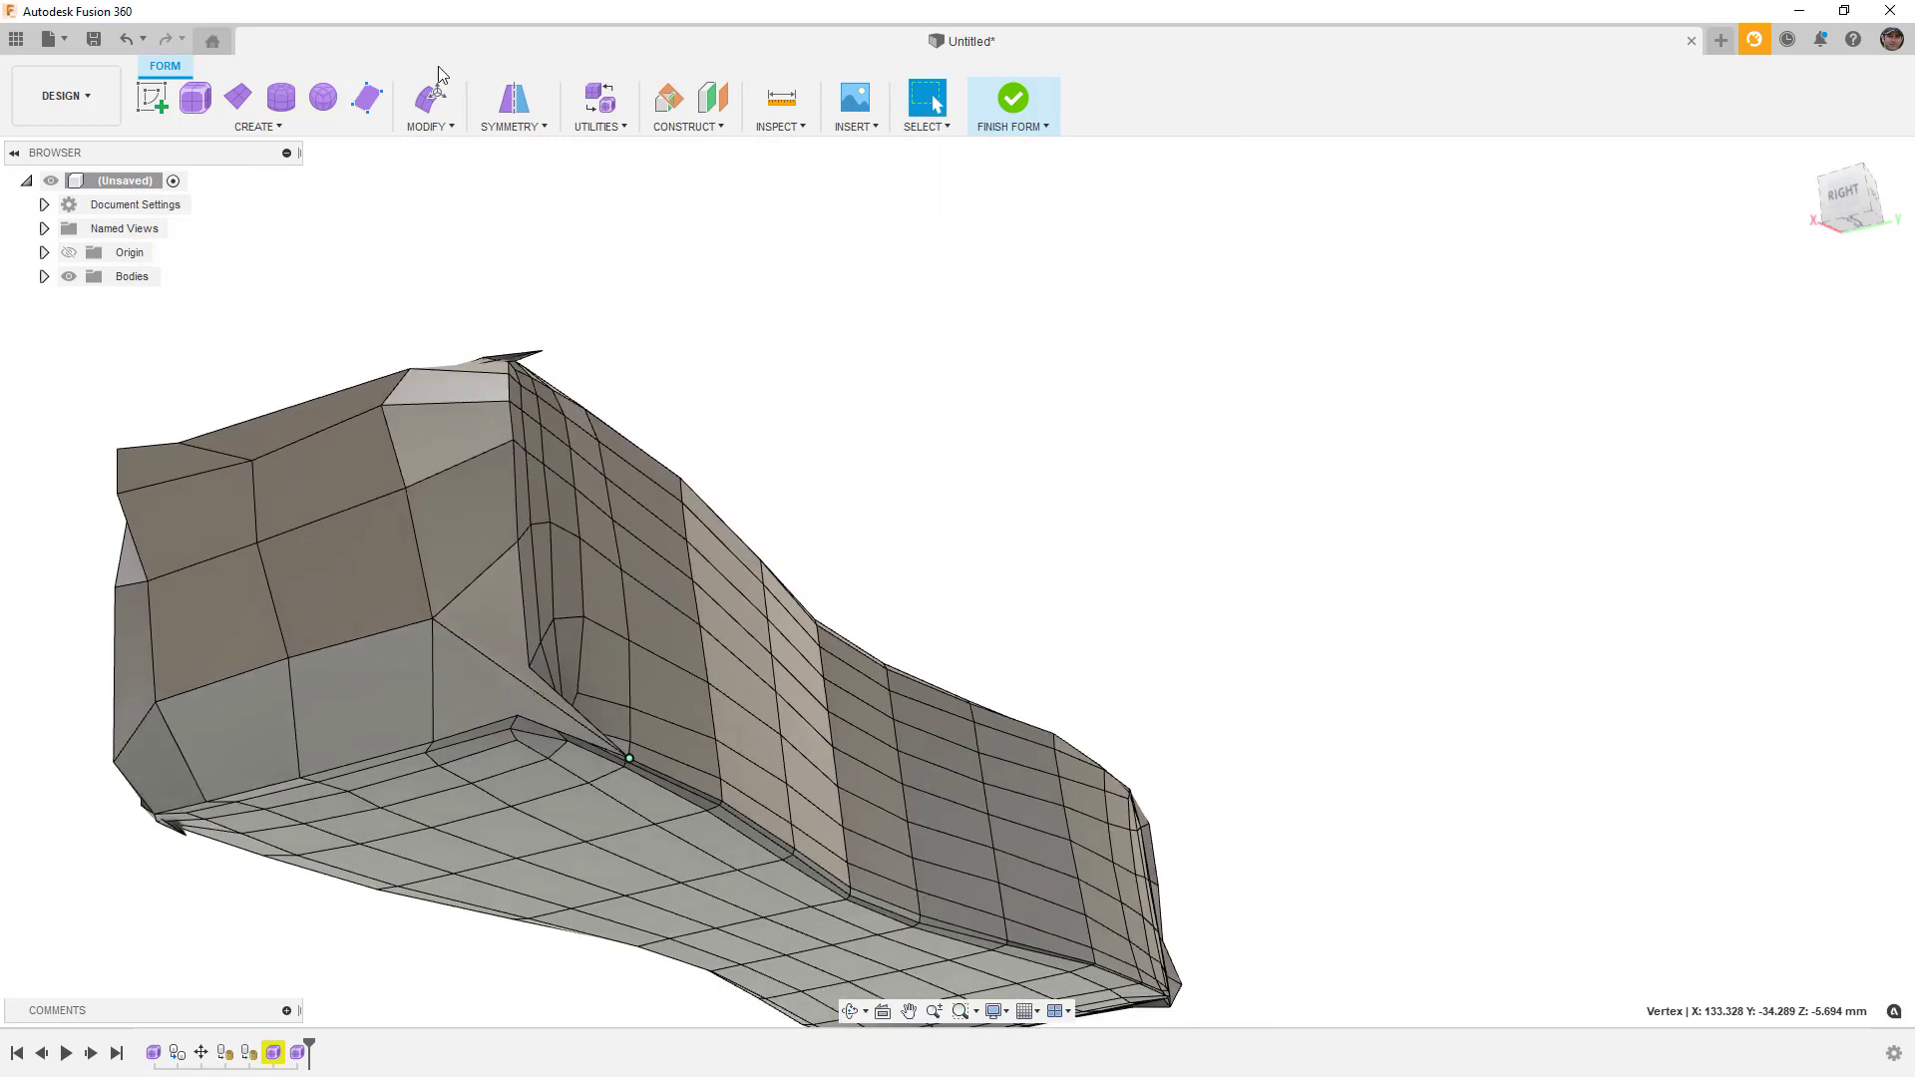
Step: In the Right view, drag the spike vertices back into the body, then inspect the corner
click(430, 97)
shift+middle_drag(670, 739, 718, 658)
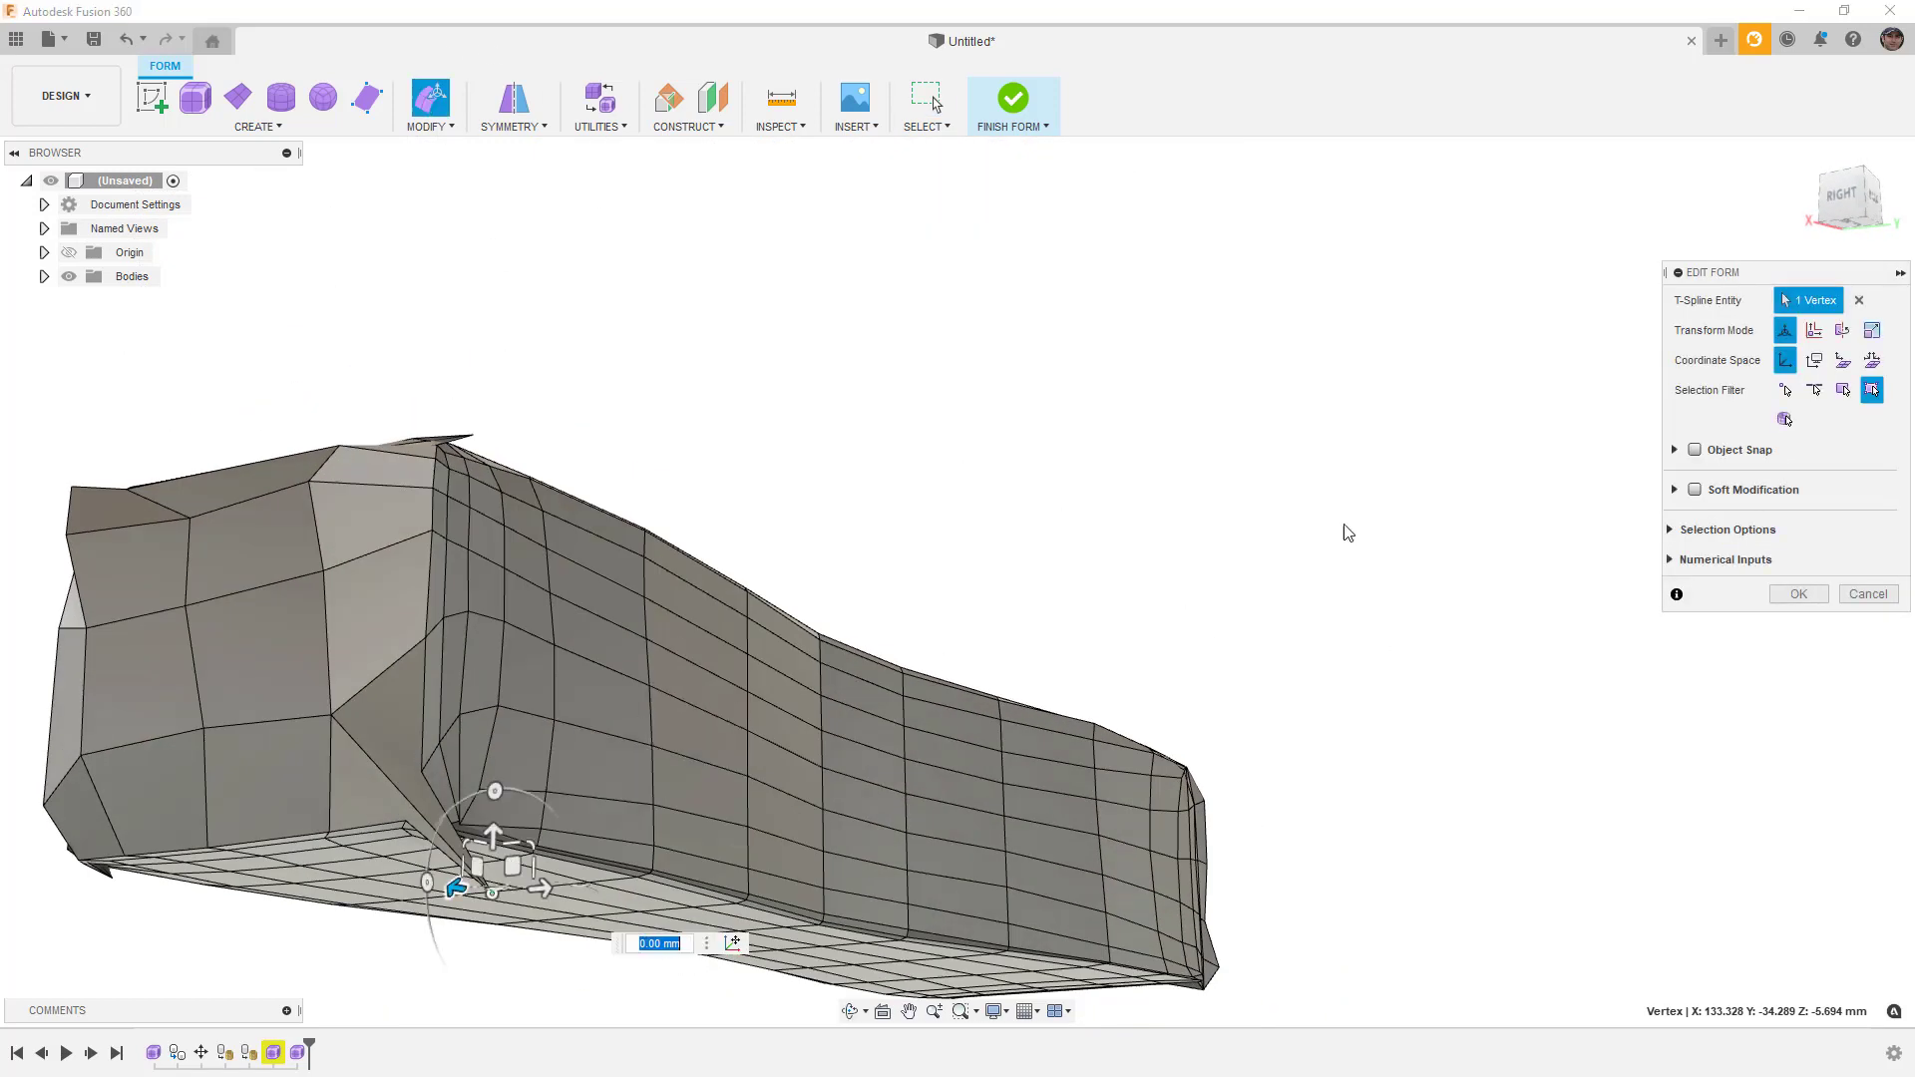
click(1832, 204)
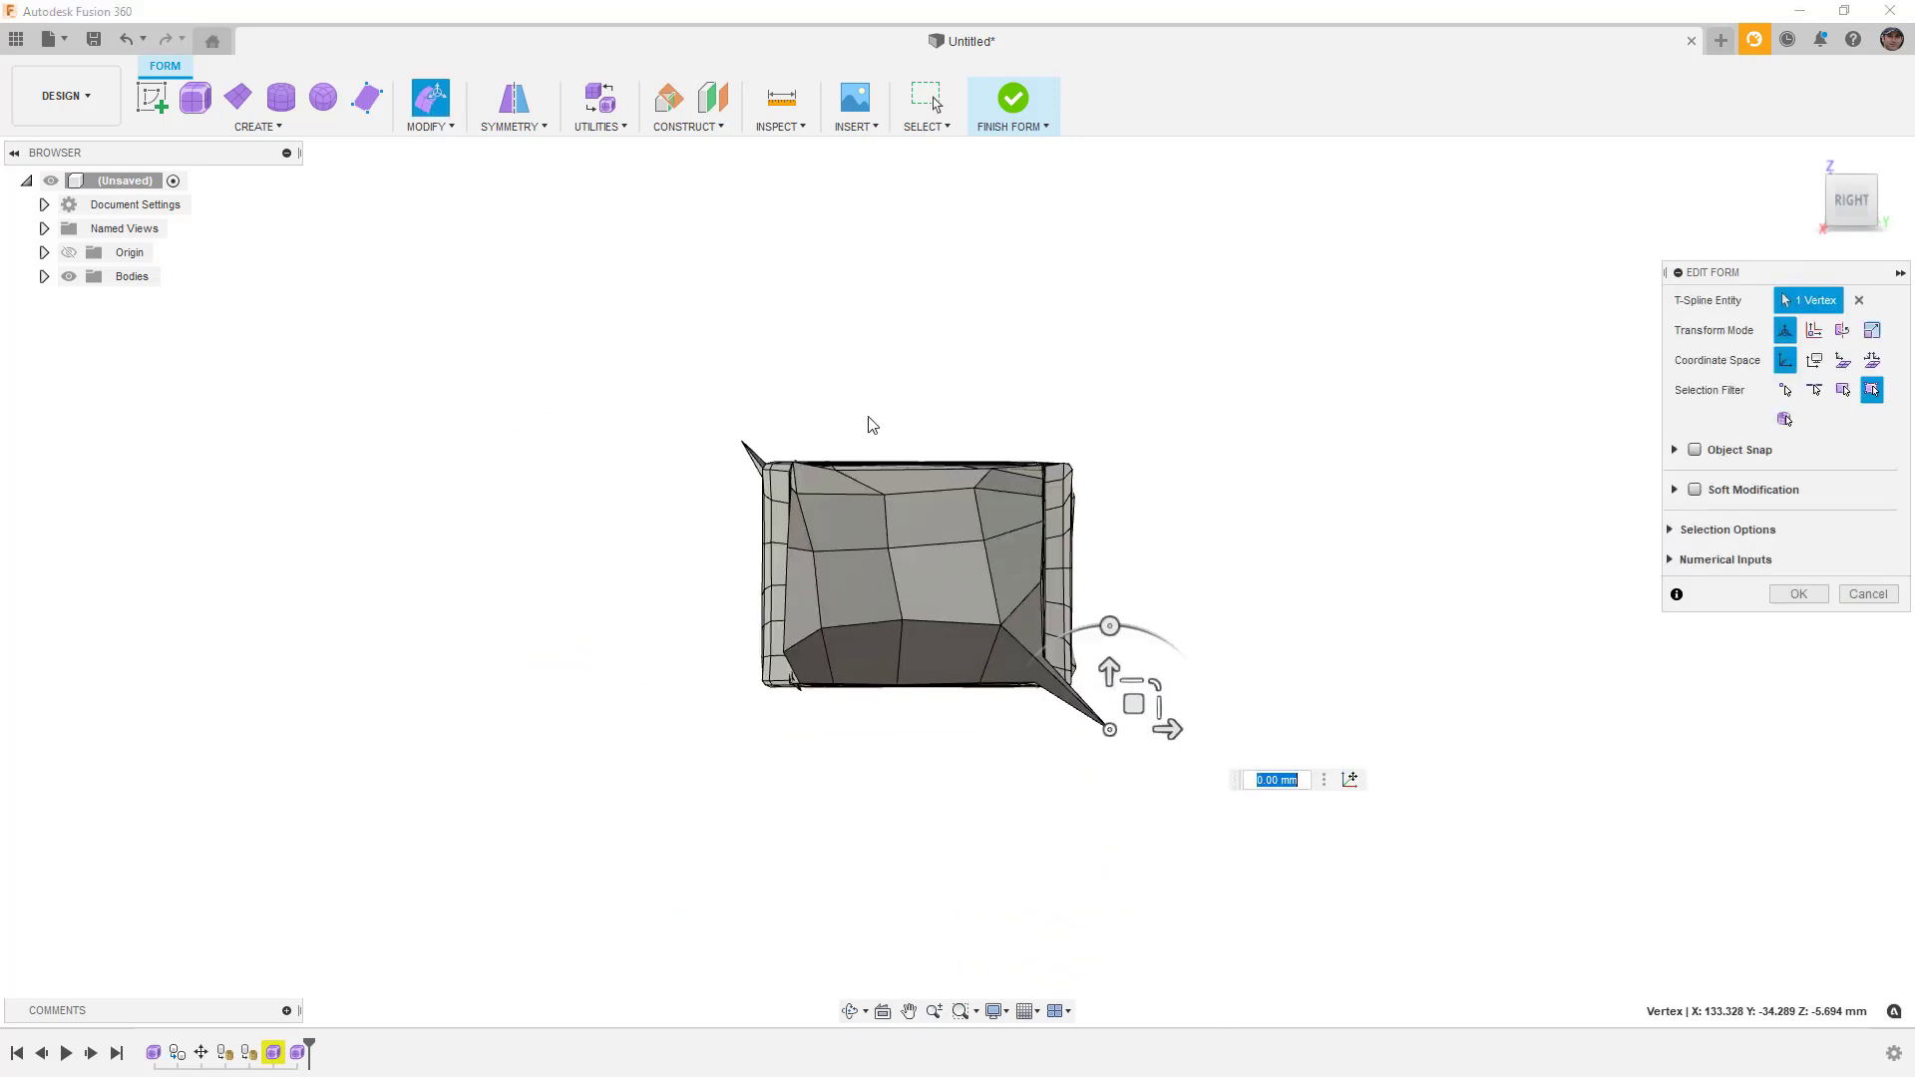
drag(1122, 698, 1054, 646)
click(744, 442)
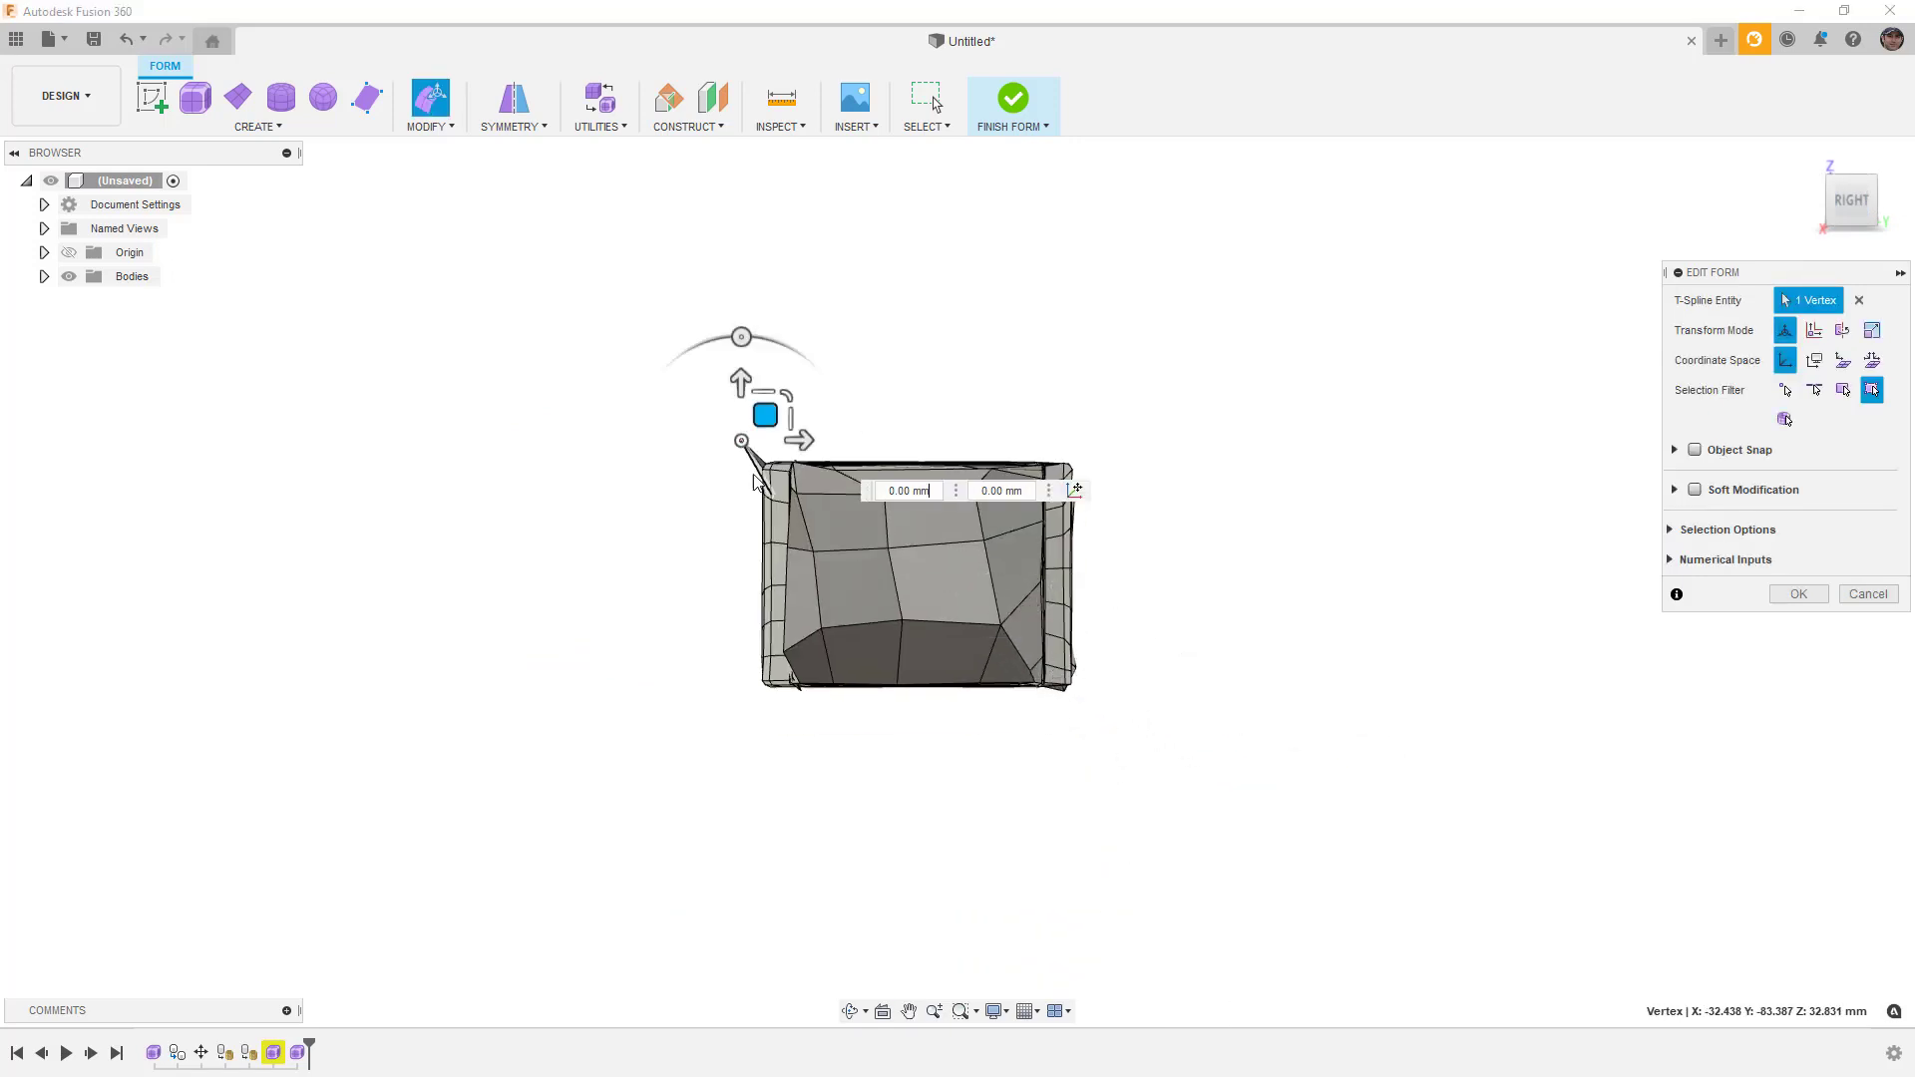
drag(766, 419, 799, 446)
shift+middle_drag(854, 577, 995, 596)
scroll(1338, 479, up, 3)
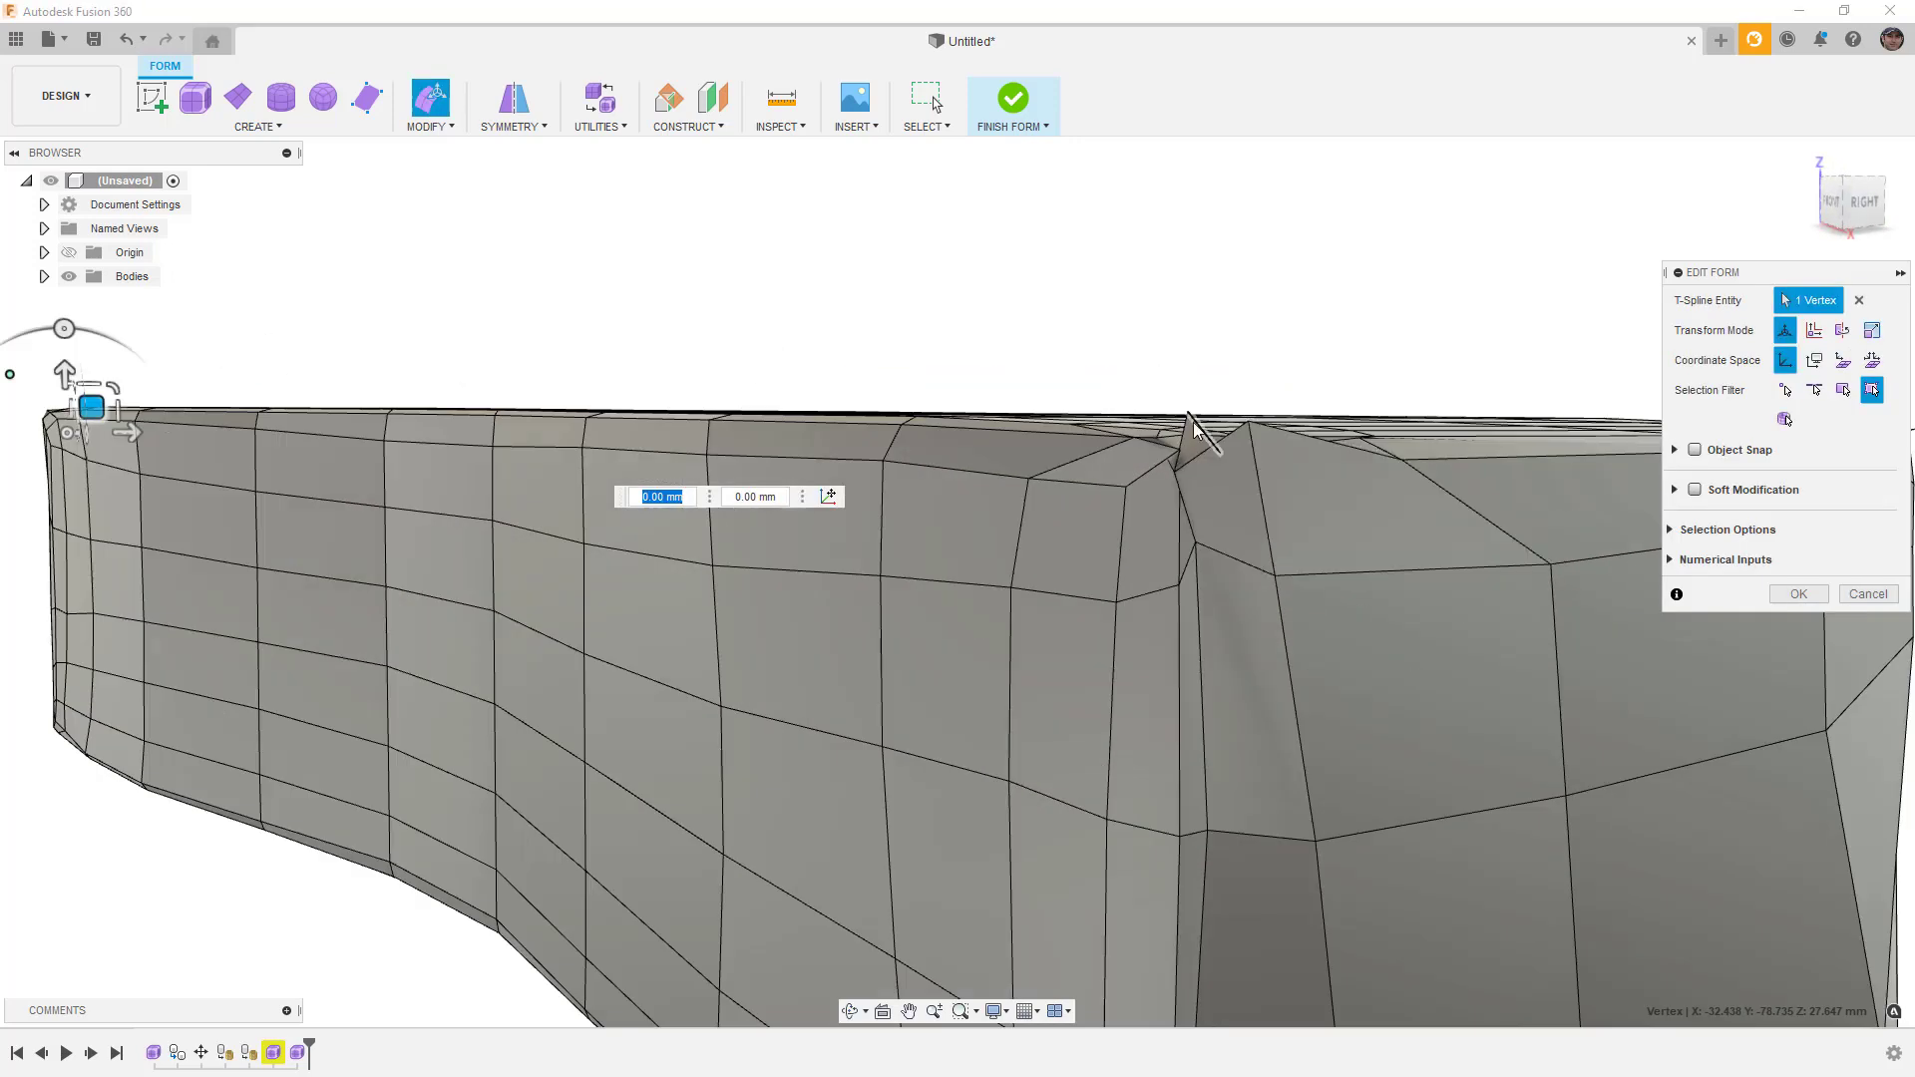
scroll(1218, 479, up, 3)
mouse_move(1218, 479)
shift+middle_down()
mouse_move(1233, 508)
mouse_move(1184, 486)
shift+middle_up()
scroll(1170, 516, down, 3)
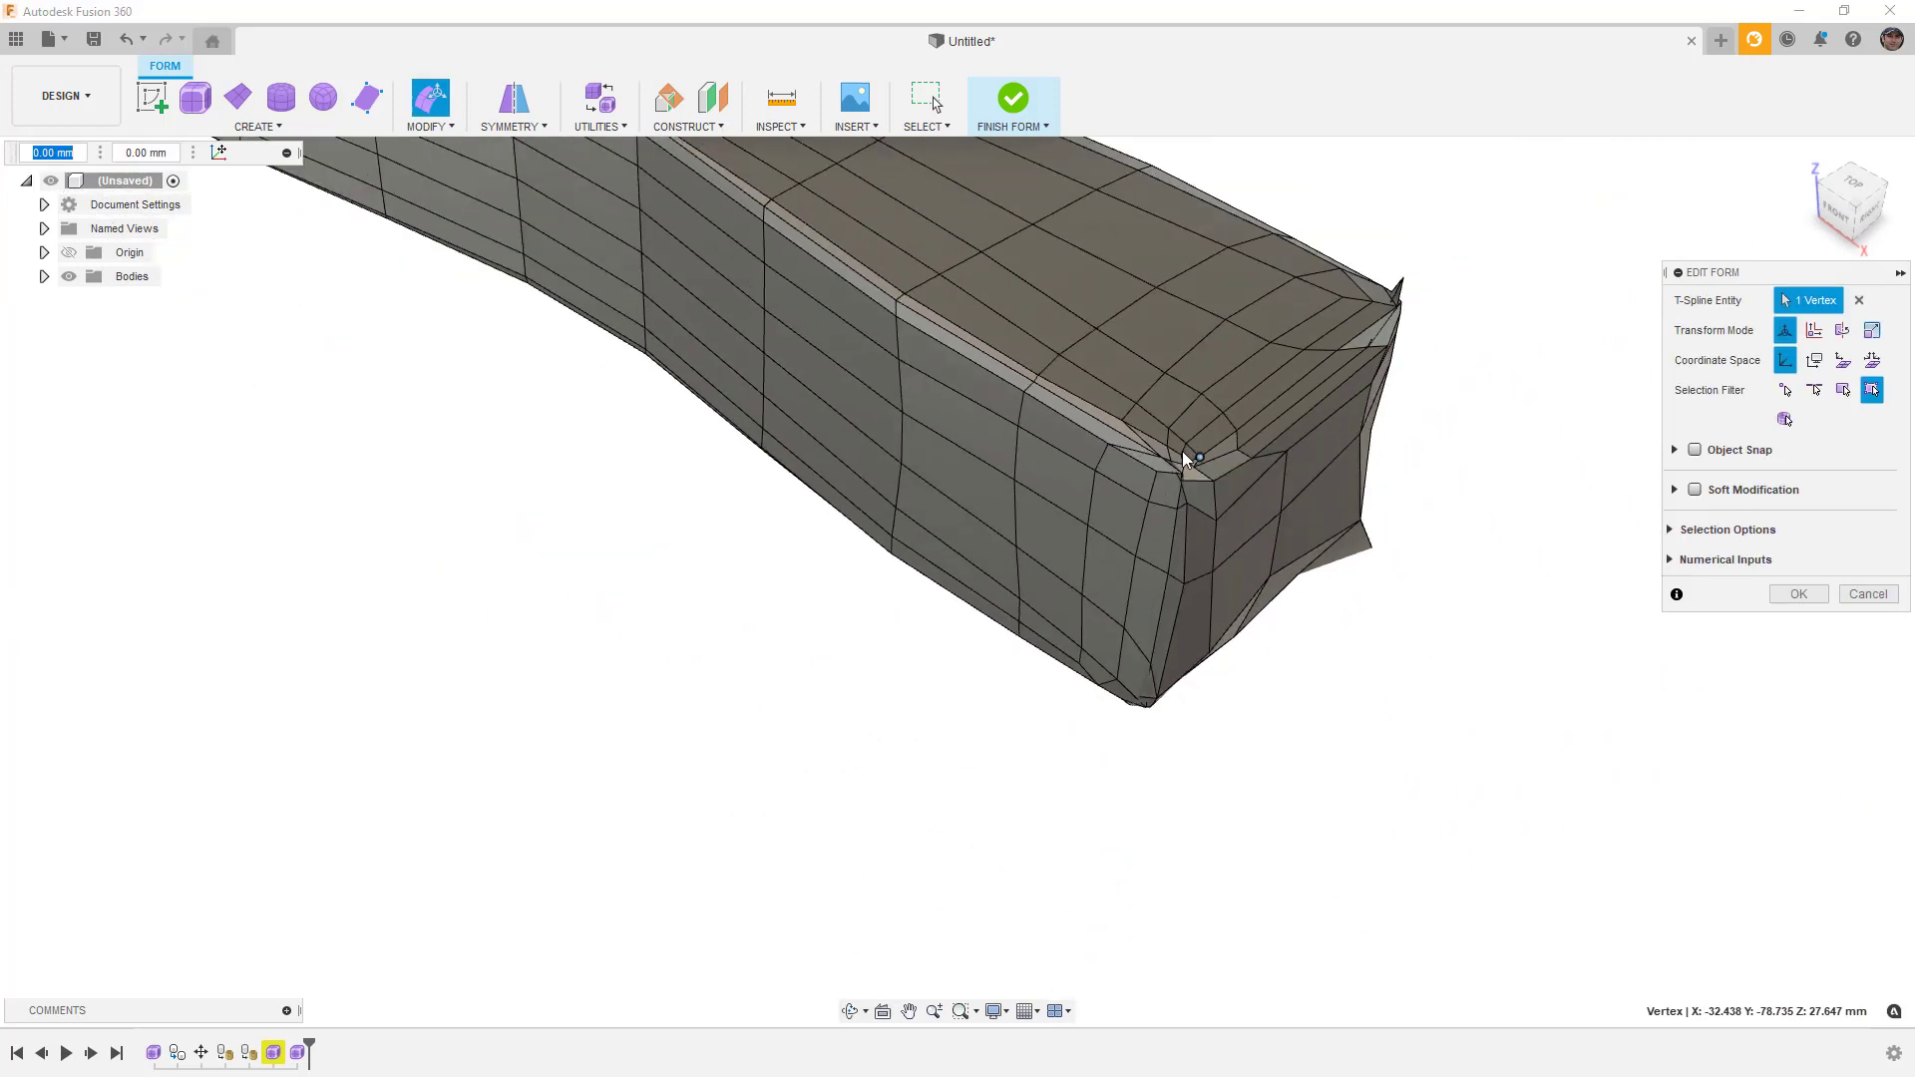
Step: Confirm the Edit Form changes, then undo the corner spike pull with Ctrl+Z
click(1813, 594)
scroll(1158, 457, up, 5)
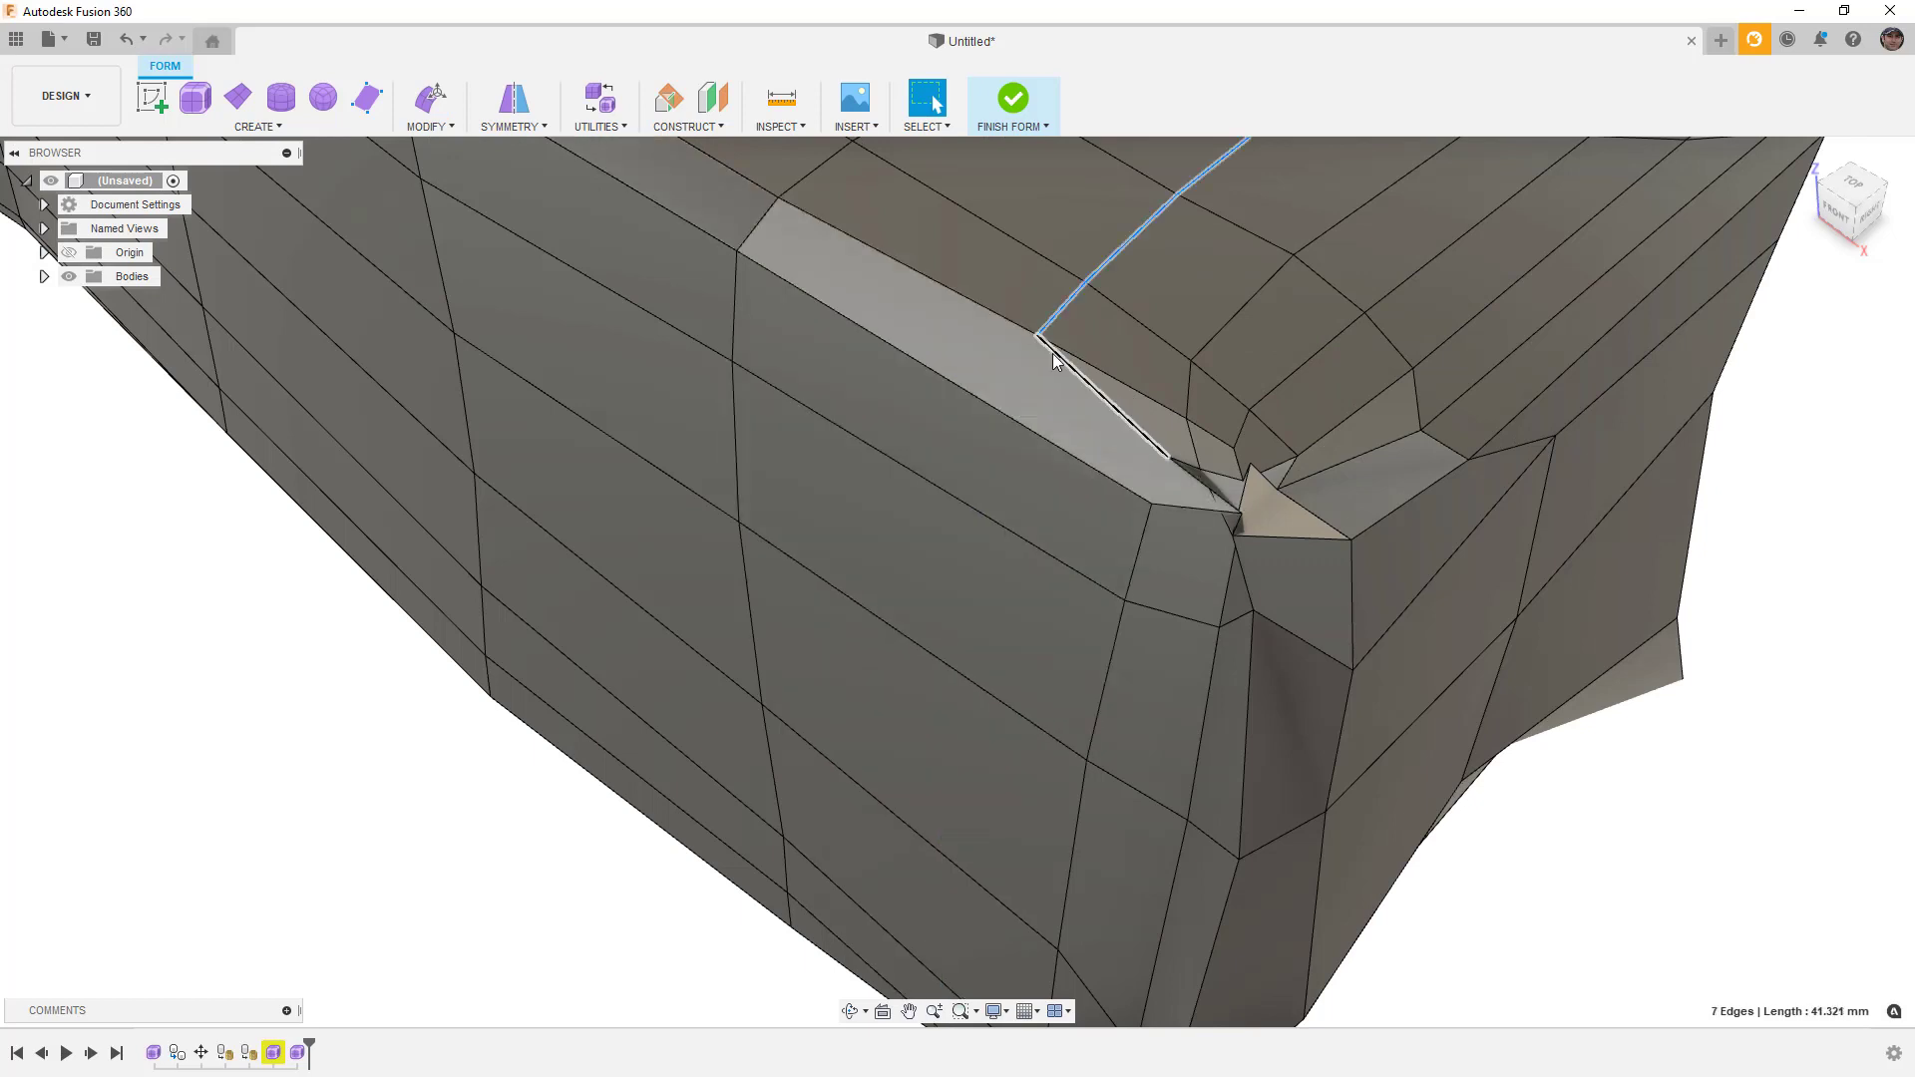
key(ctrl+z)
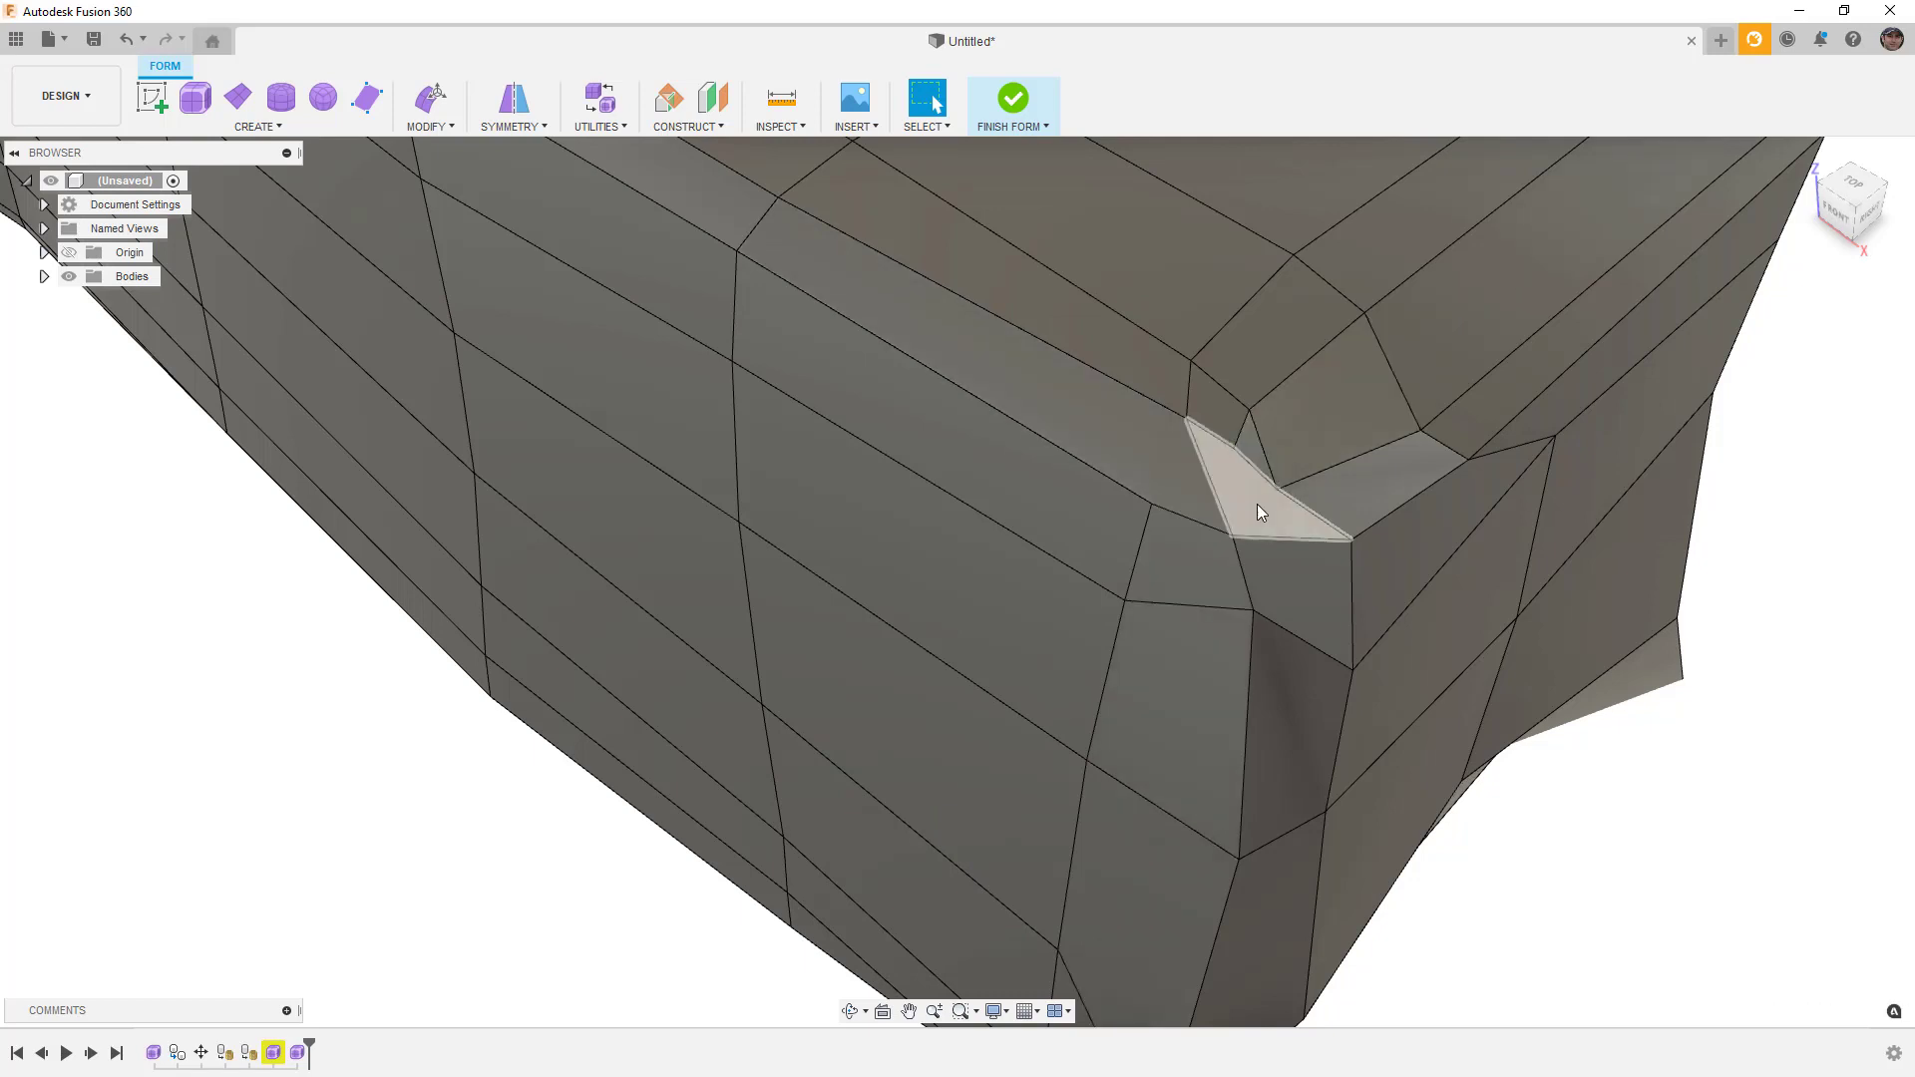
Step: Delete three edge loops near the bar's end corner, including the upper edge loop
click(1259, 474)
double_click(1258, 475)
key(Delete)
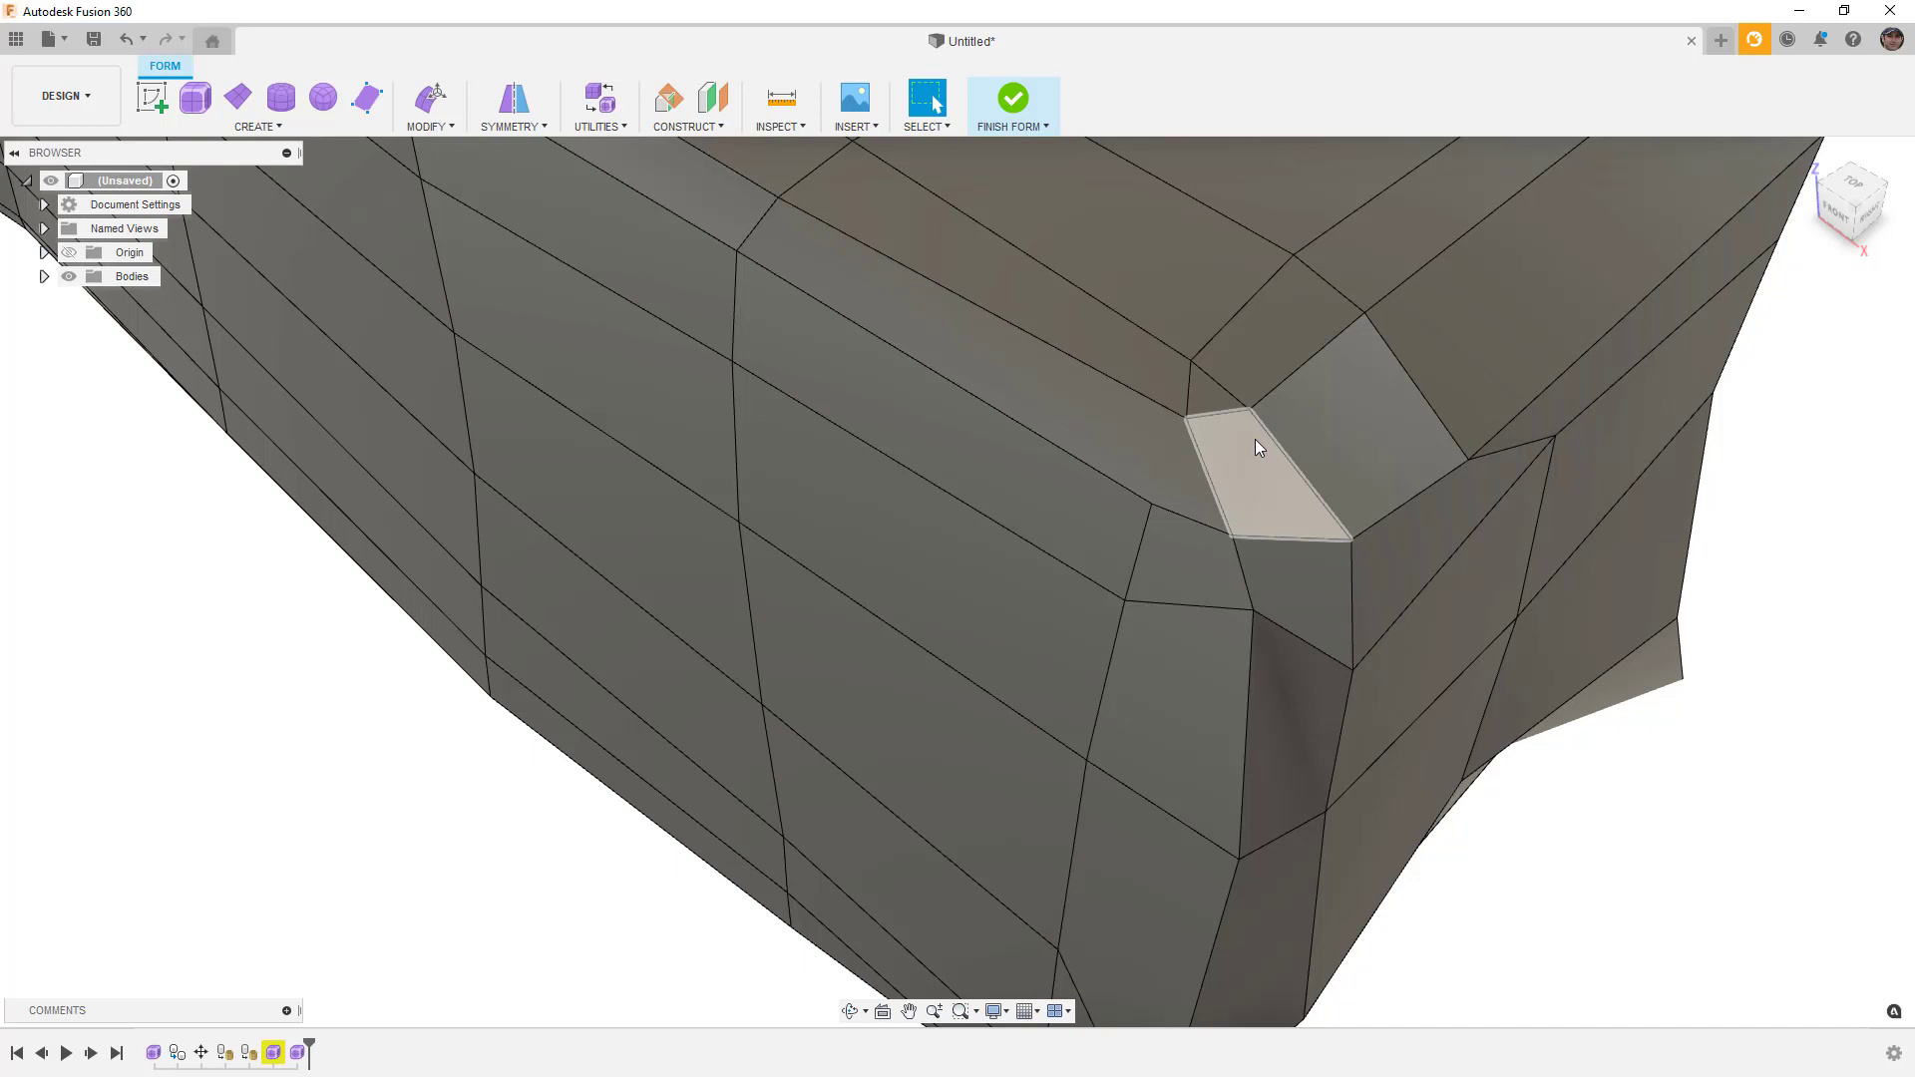
scroll(1257, 625, down, 5)
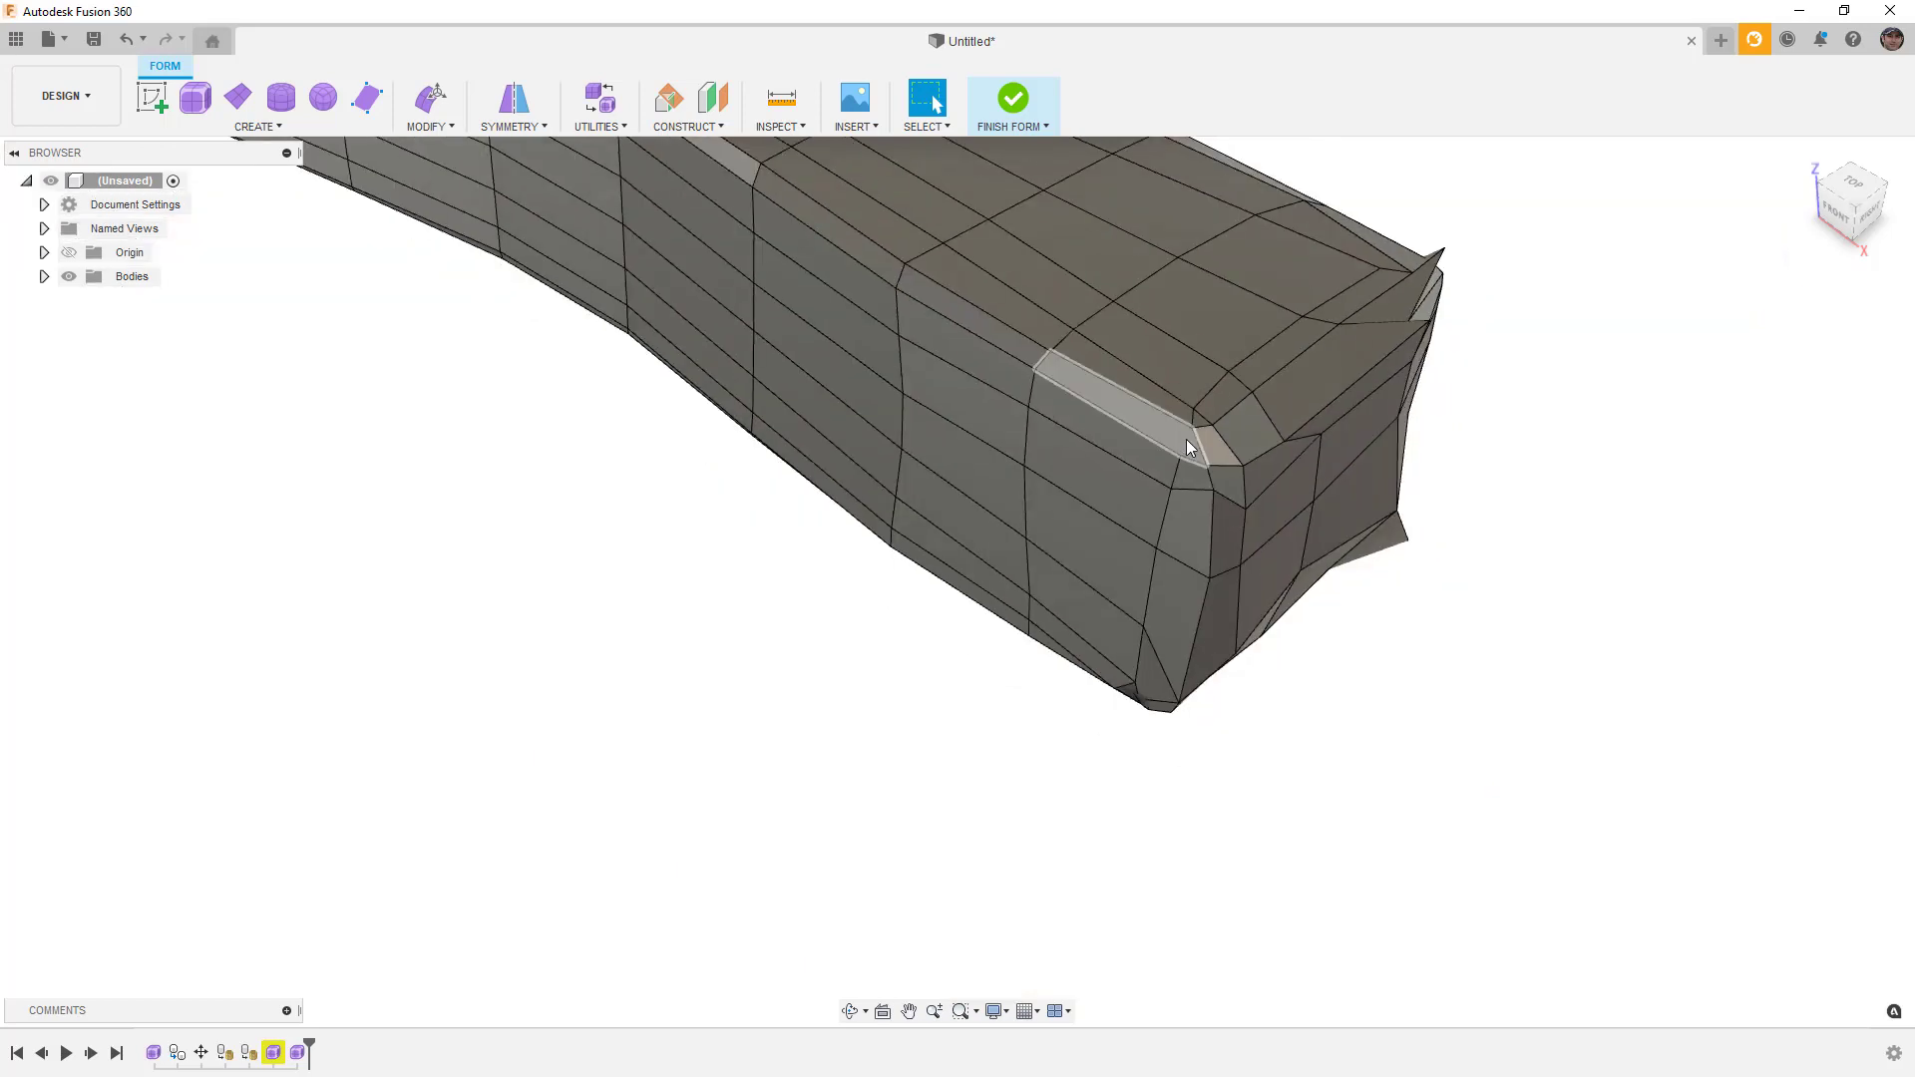
shift+middle_drag(1115, 471, 1252, 423)
double_click(1246, 415)
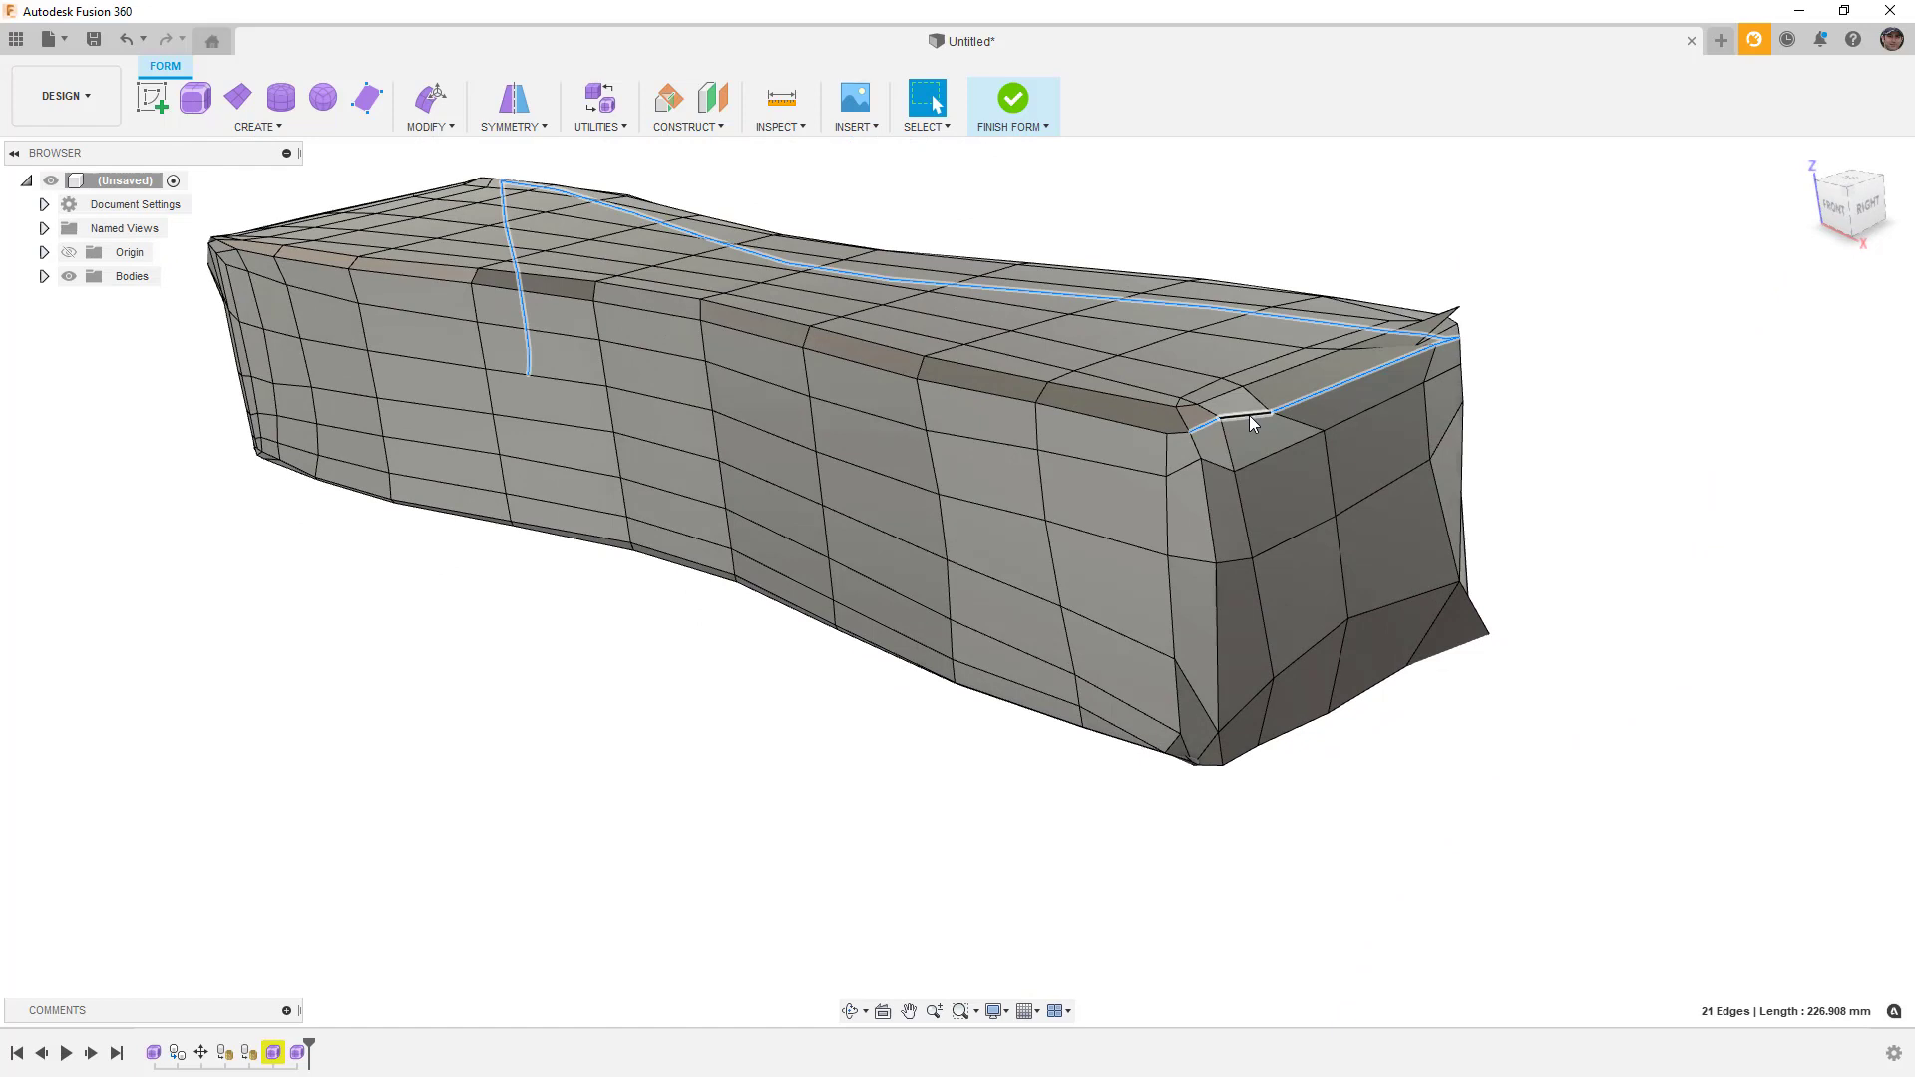
key(Delete)
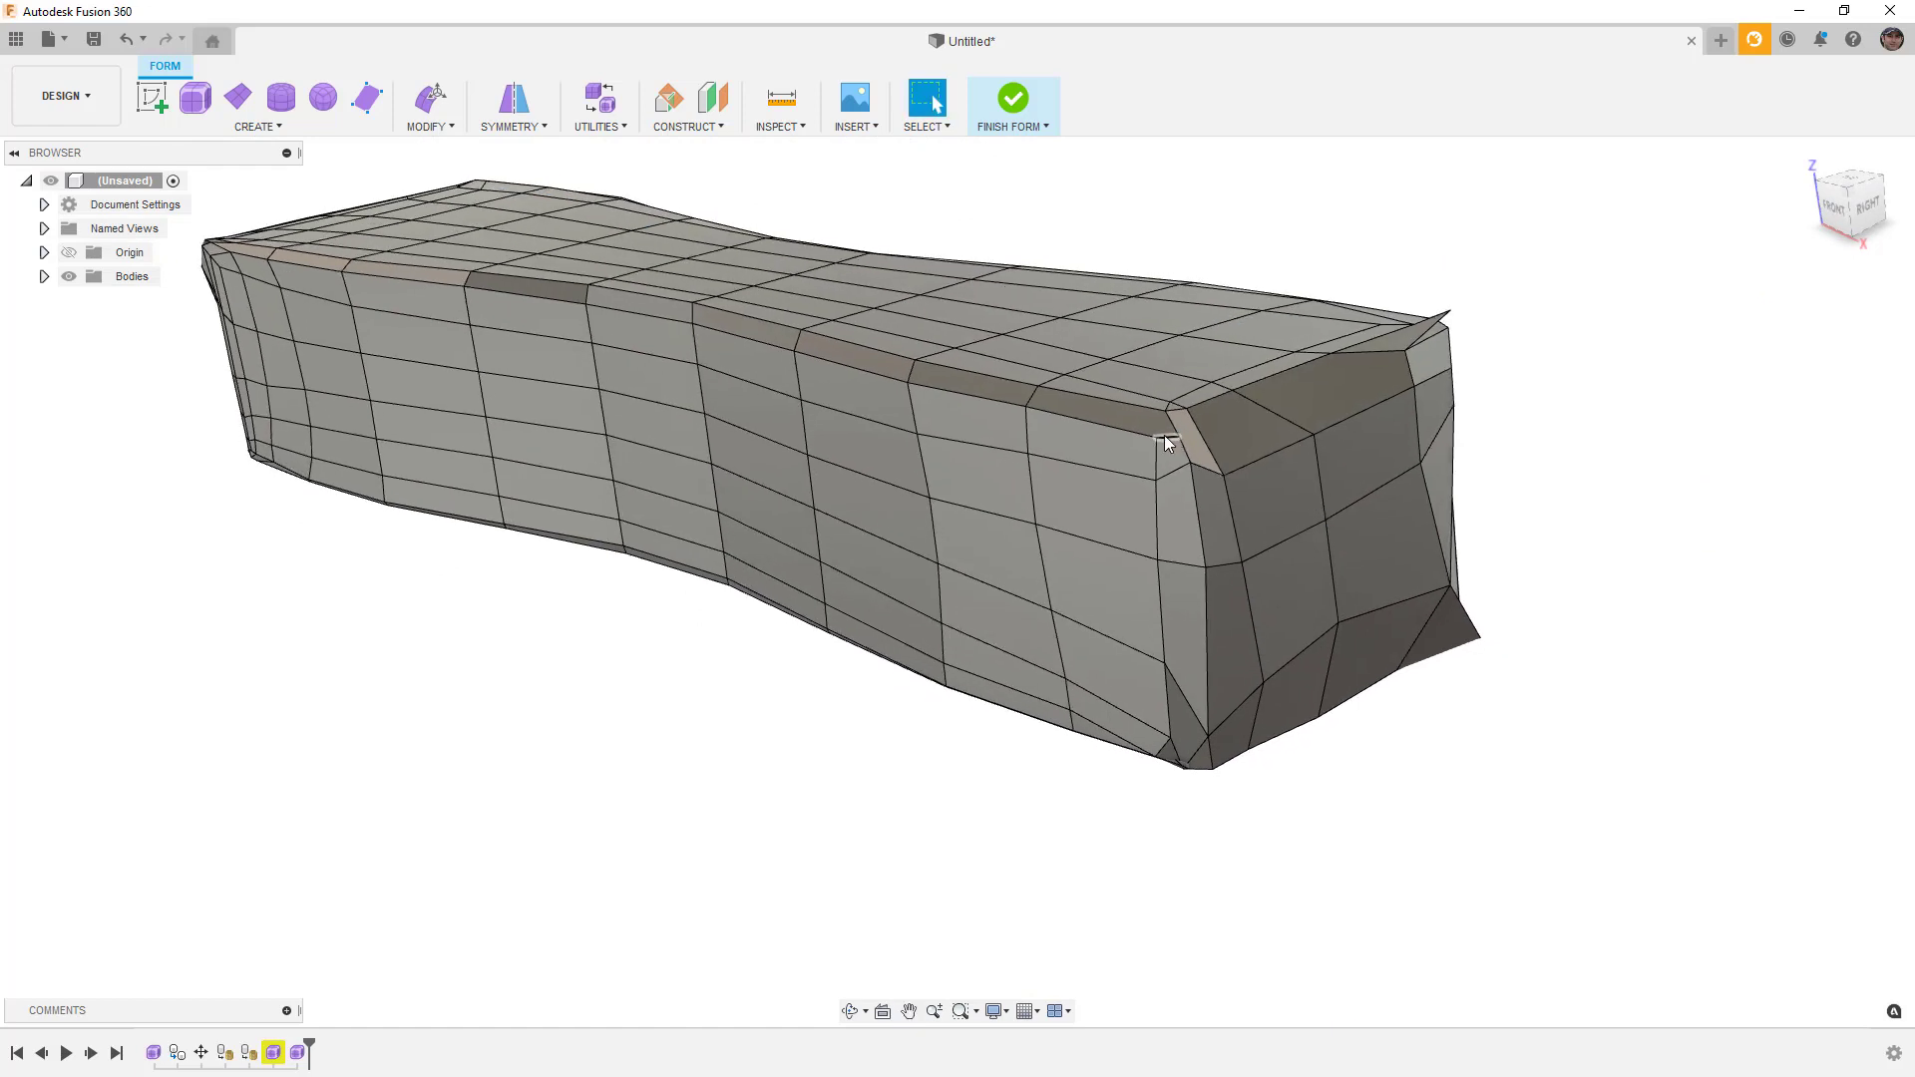
double_click(1121, 426)
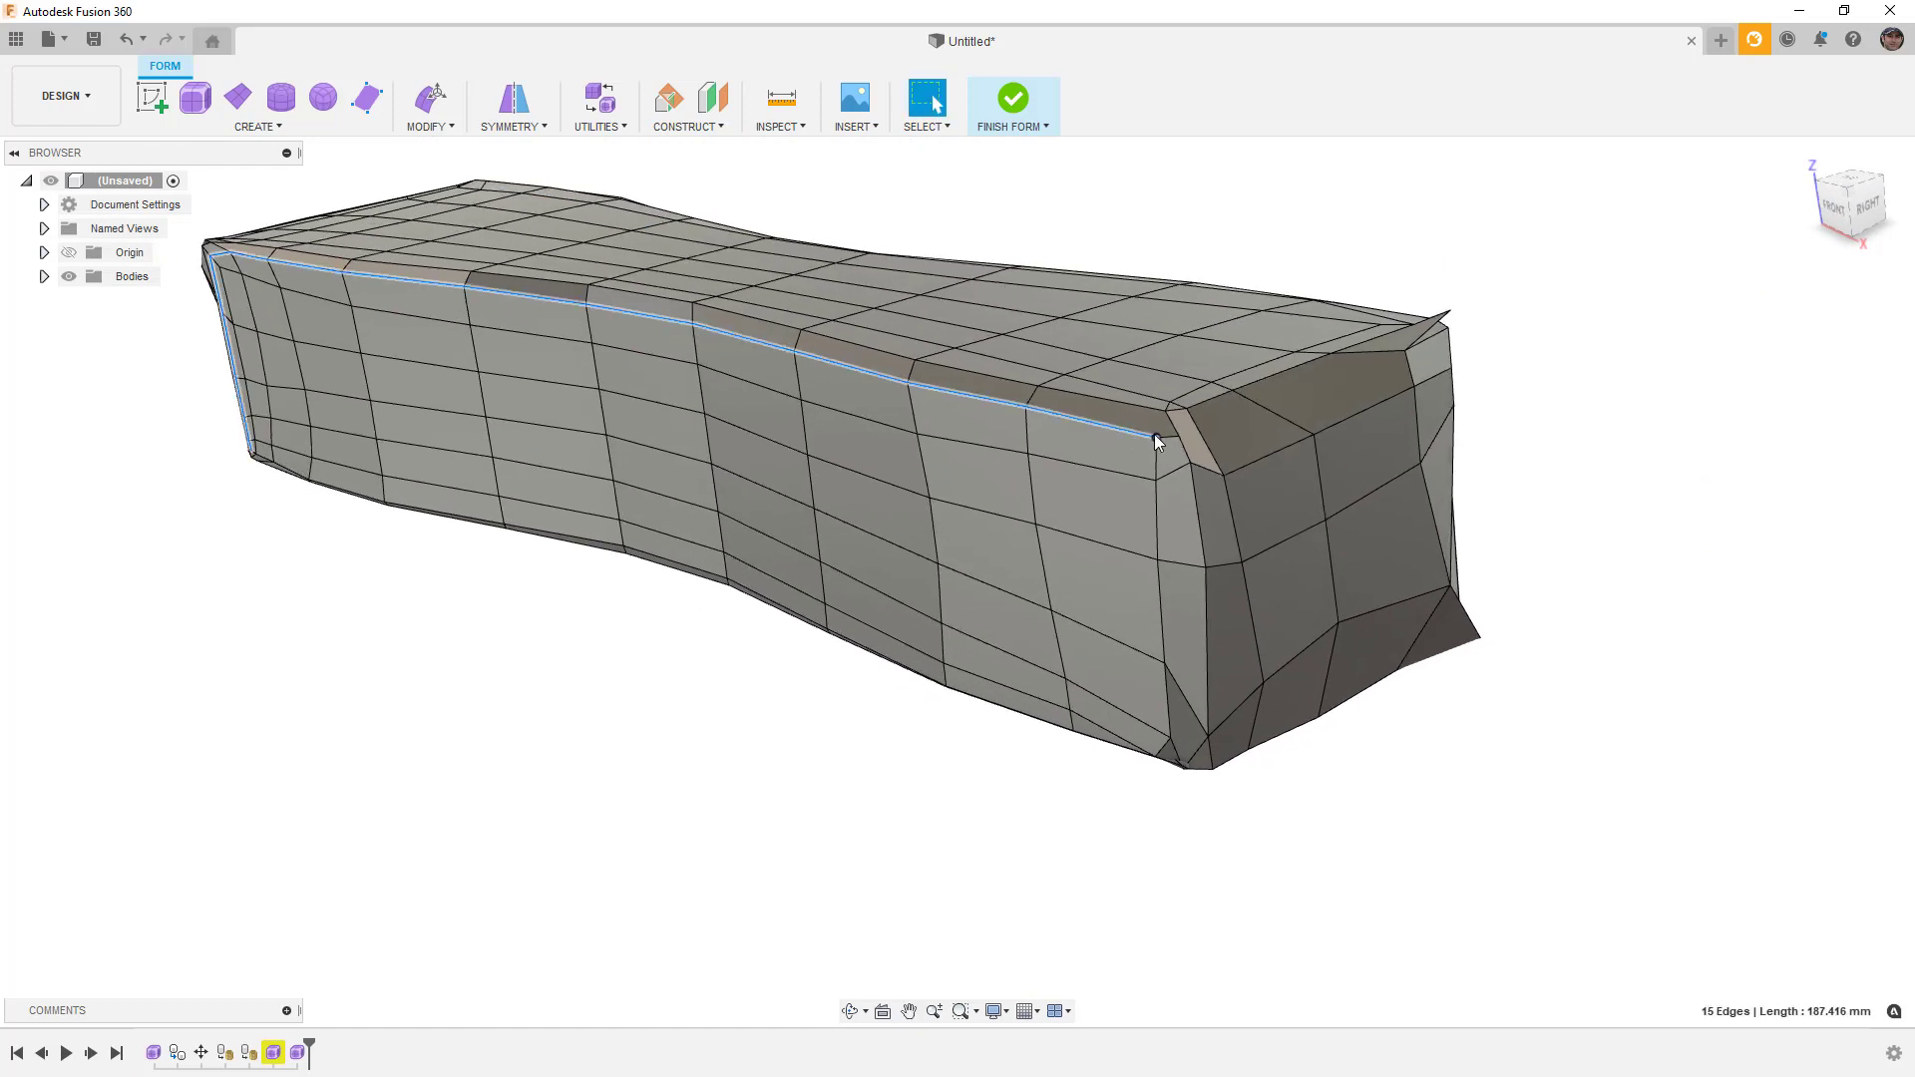
key(Delete)
Step: Select the short edge loop on top and orbit around the whole body
scroll(1167, 434, up, 5)
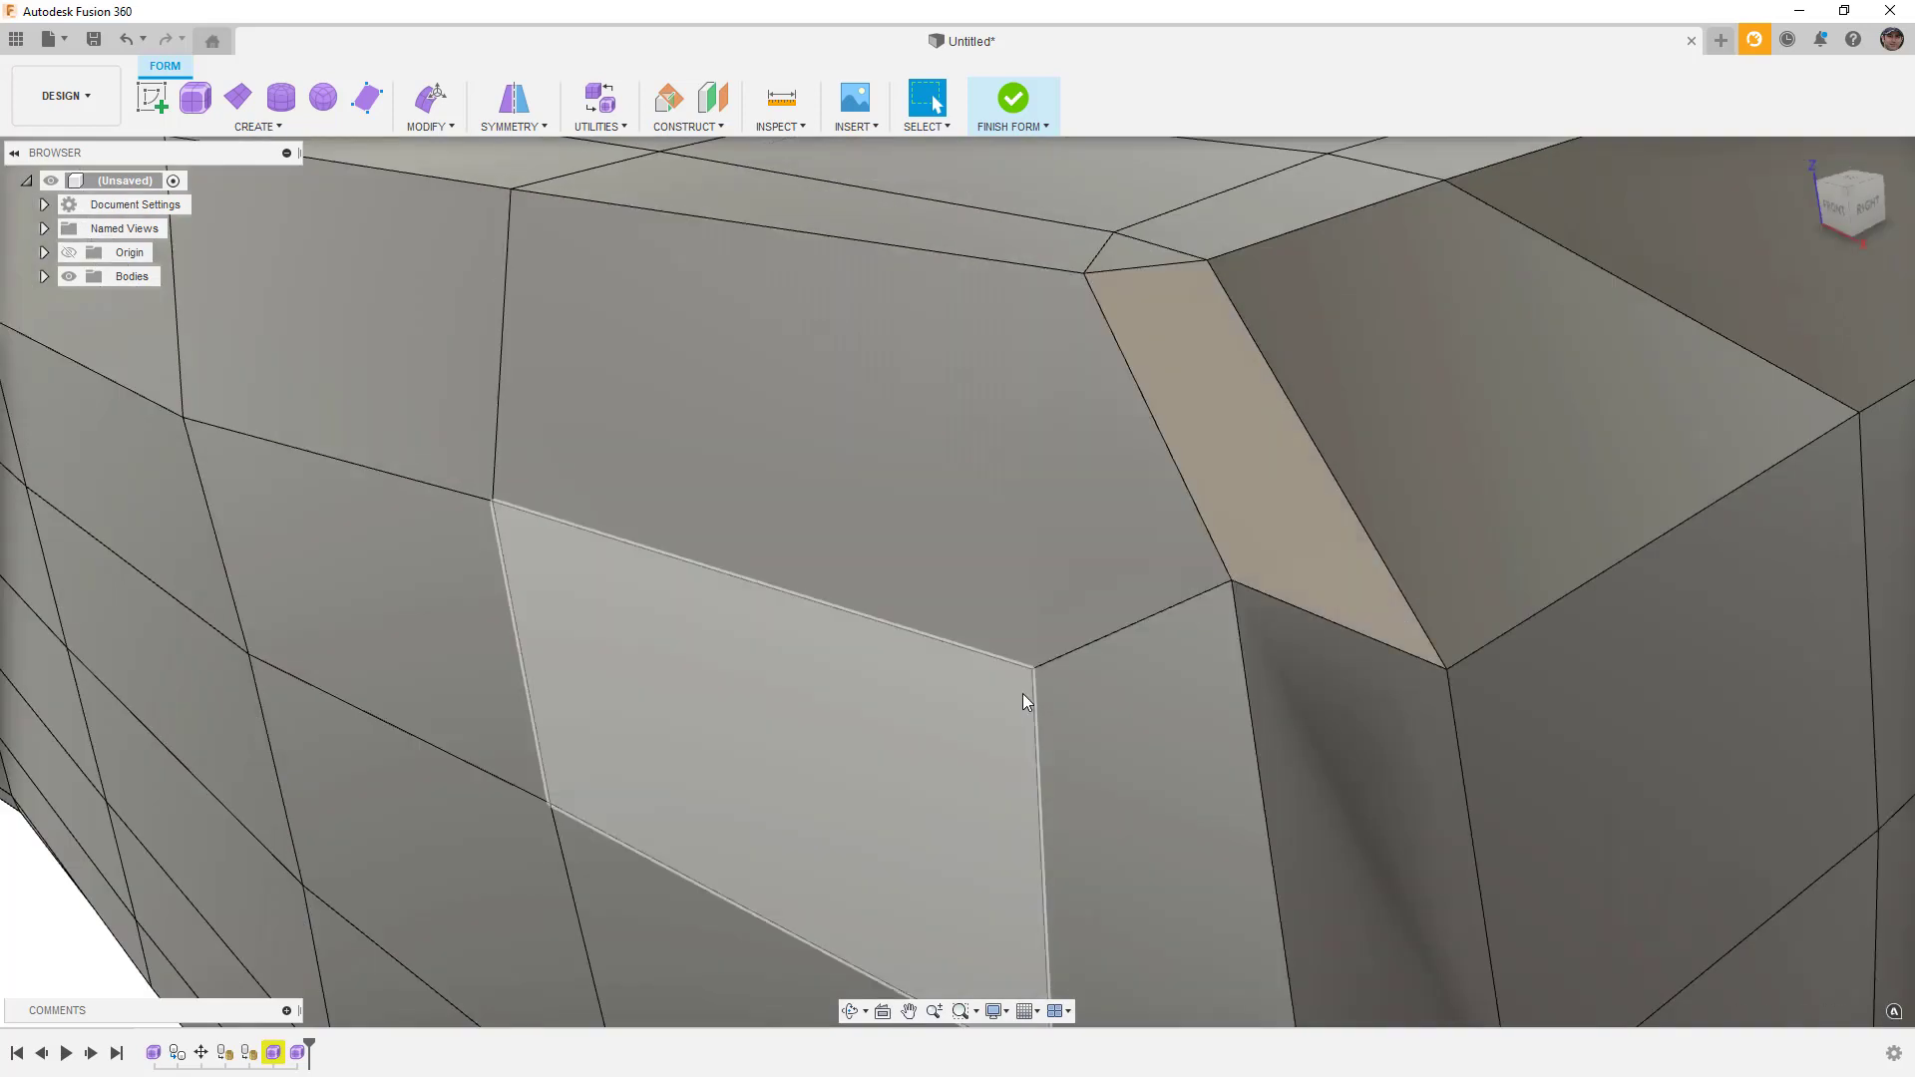
double_click(1098, 257)
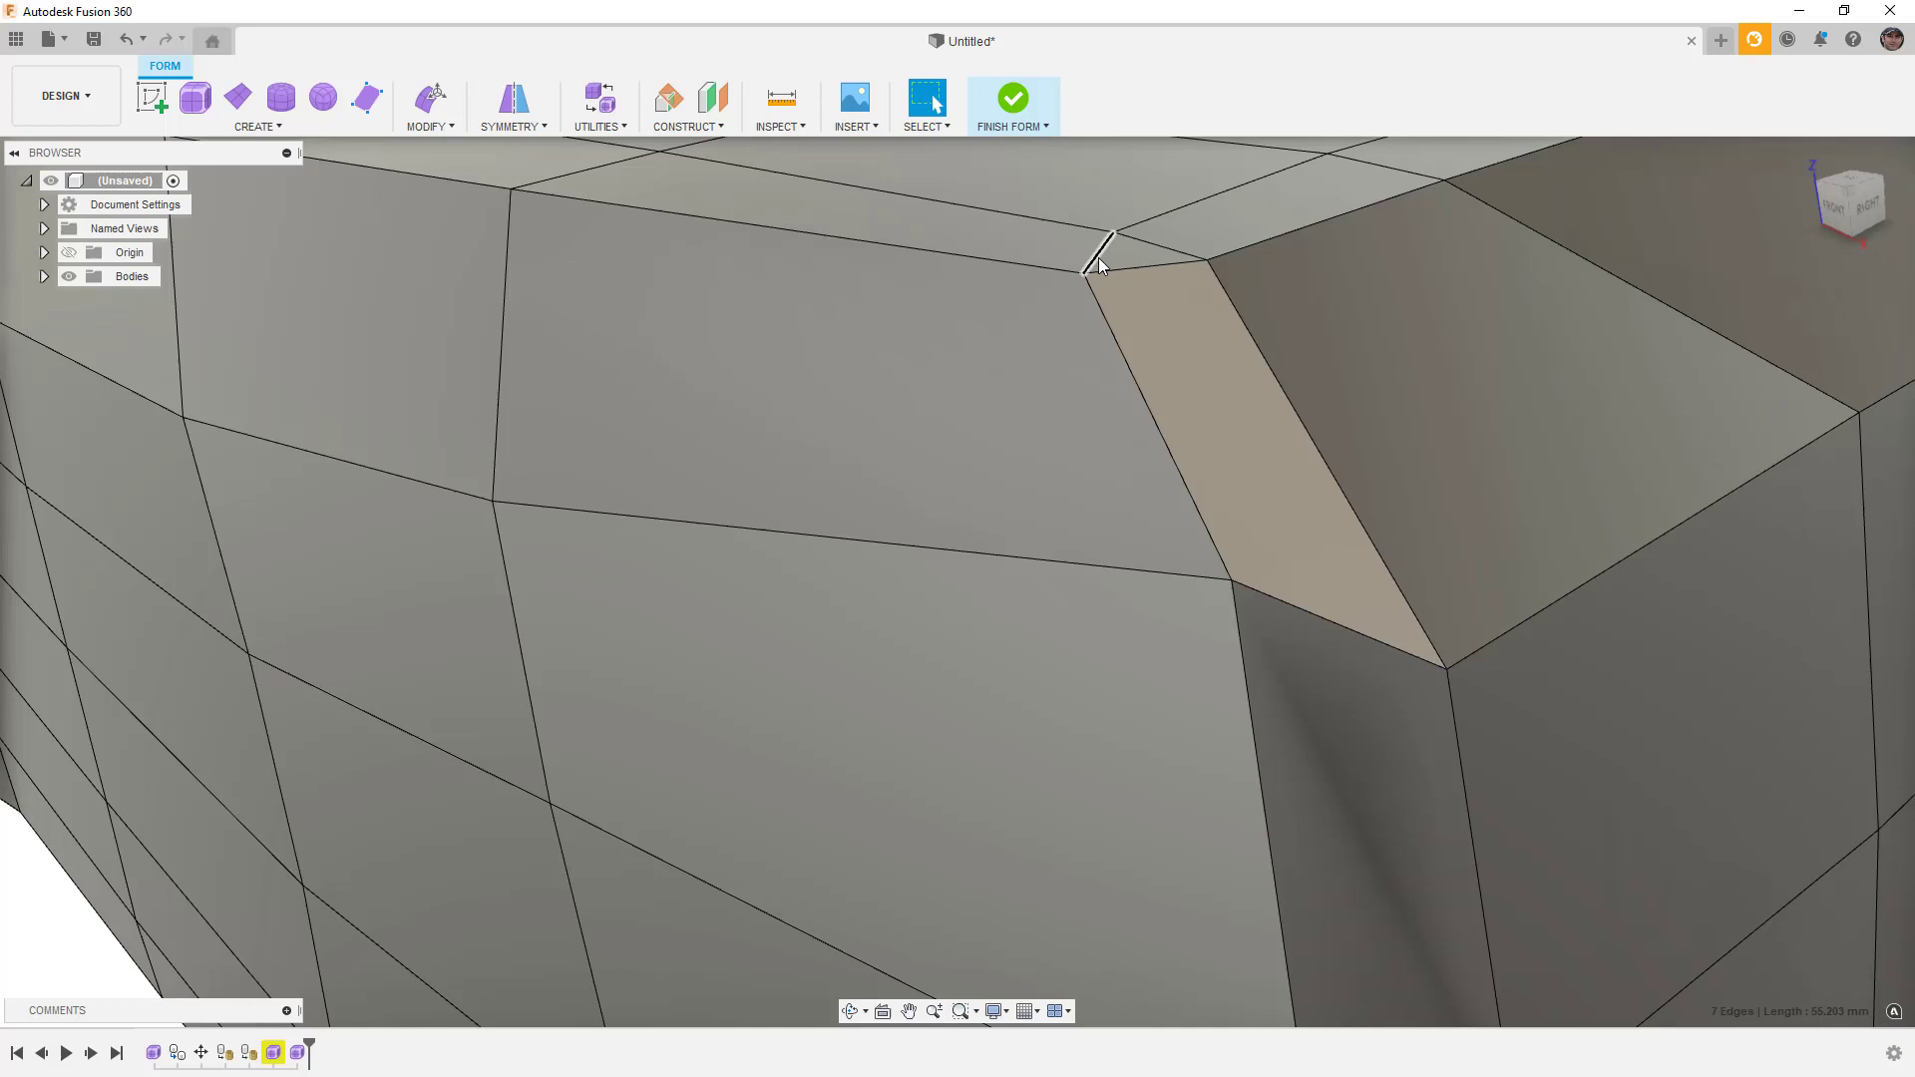
scroll(1039, 387, down, 10)
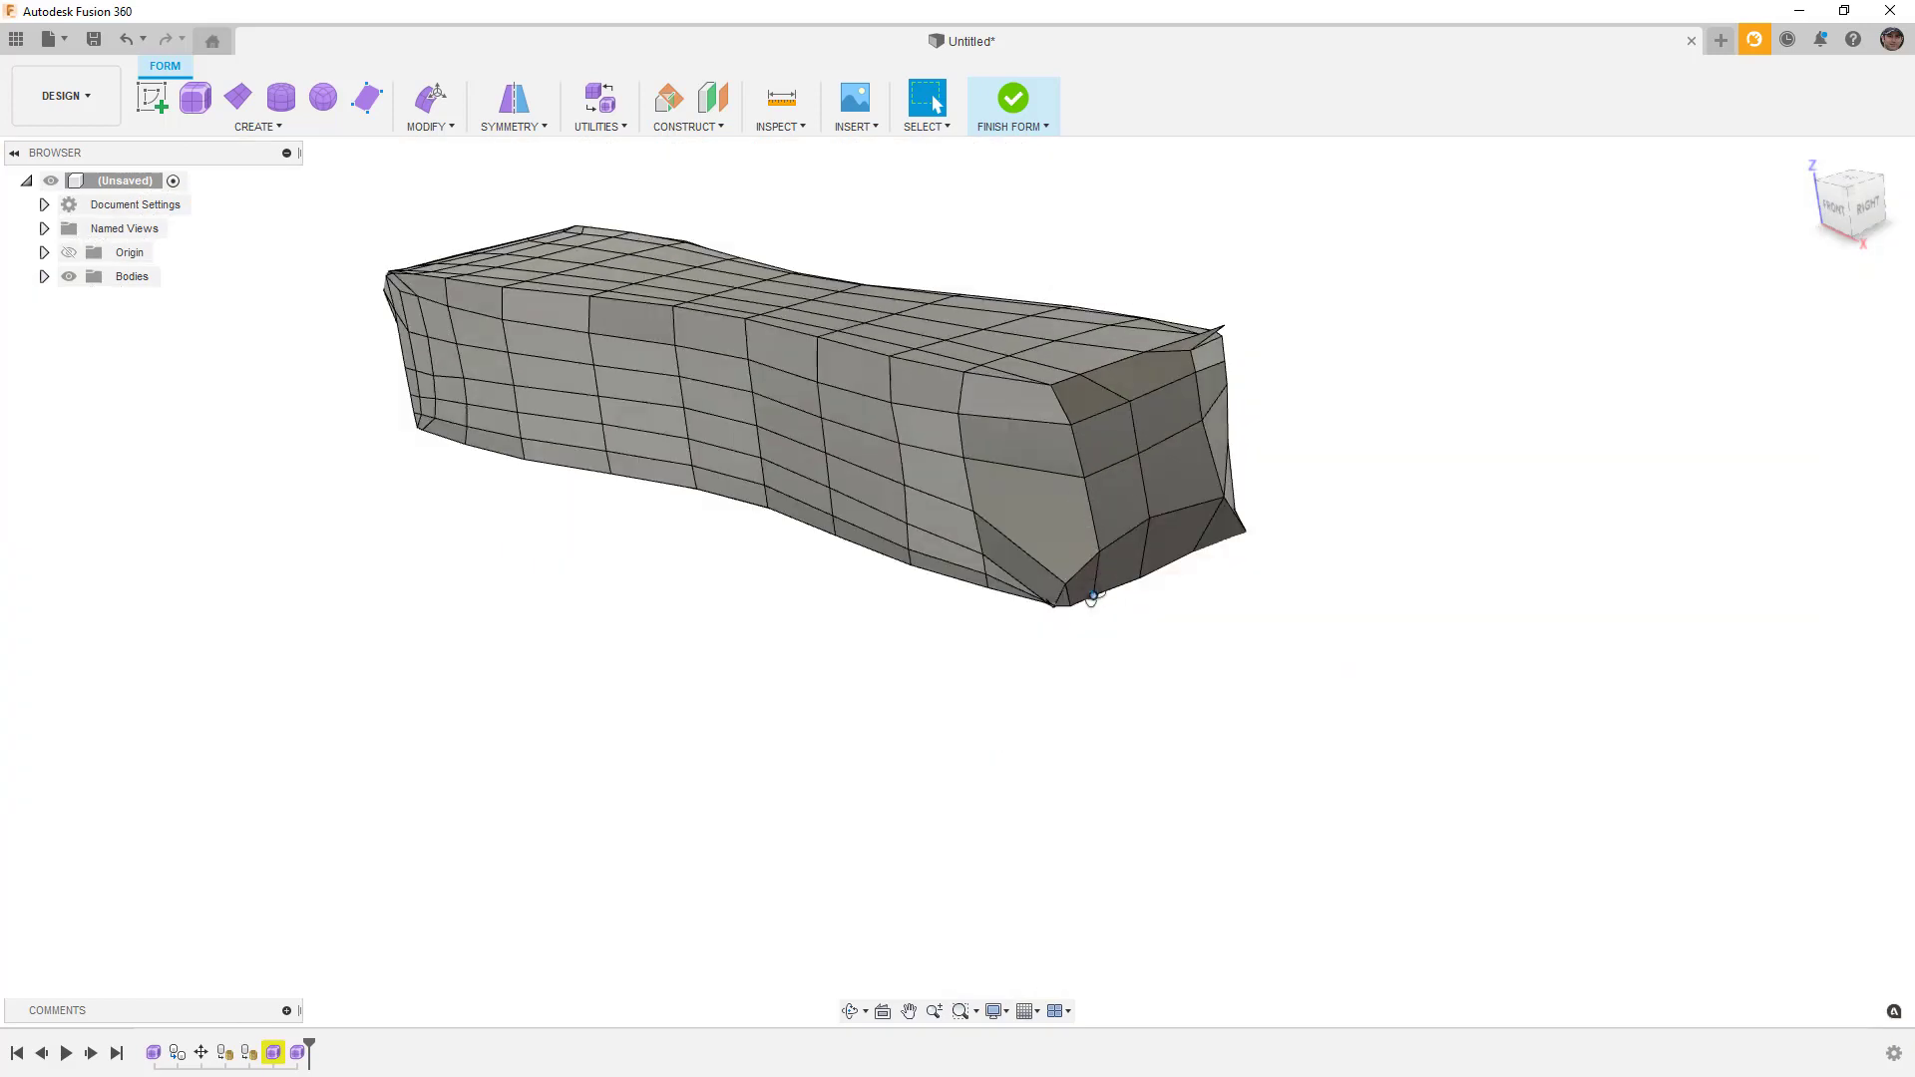
mouse_move(1092, 599)
shift+middle_down()
mouse_move(1098, 560)
mouse_move(1077, 589)
mouse_move(1104, 604)
shift+middle_up()
Step: Finish the form past the conversion error and make Body1 and Body2 visible again
click(1018, 110)
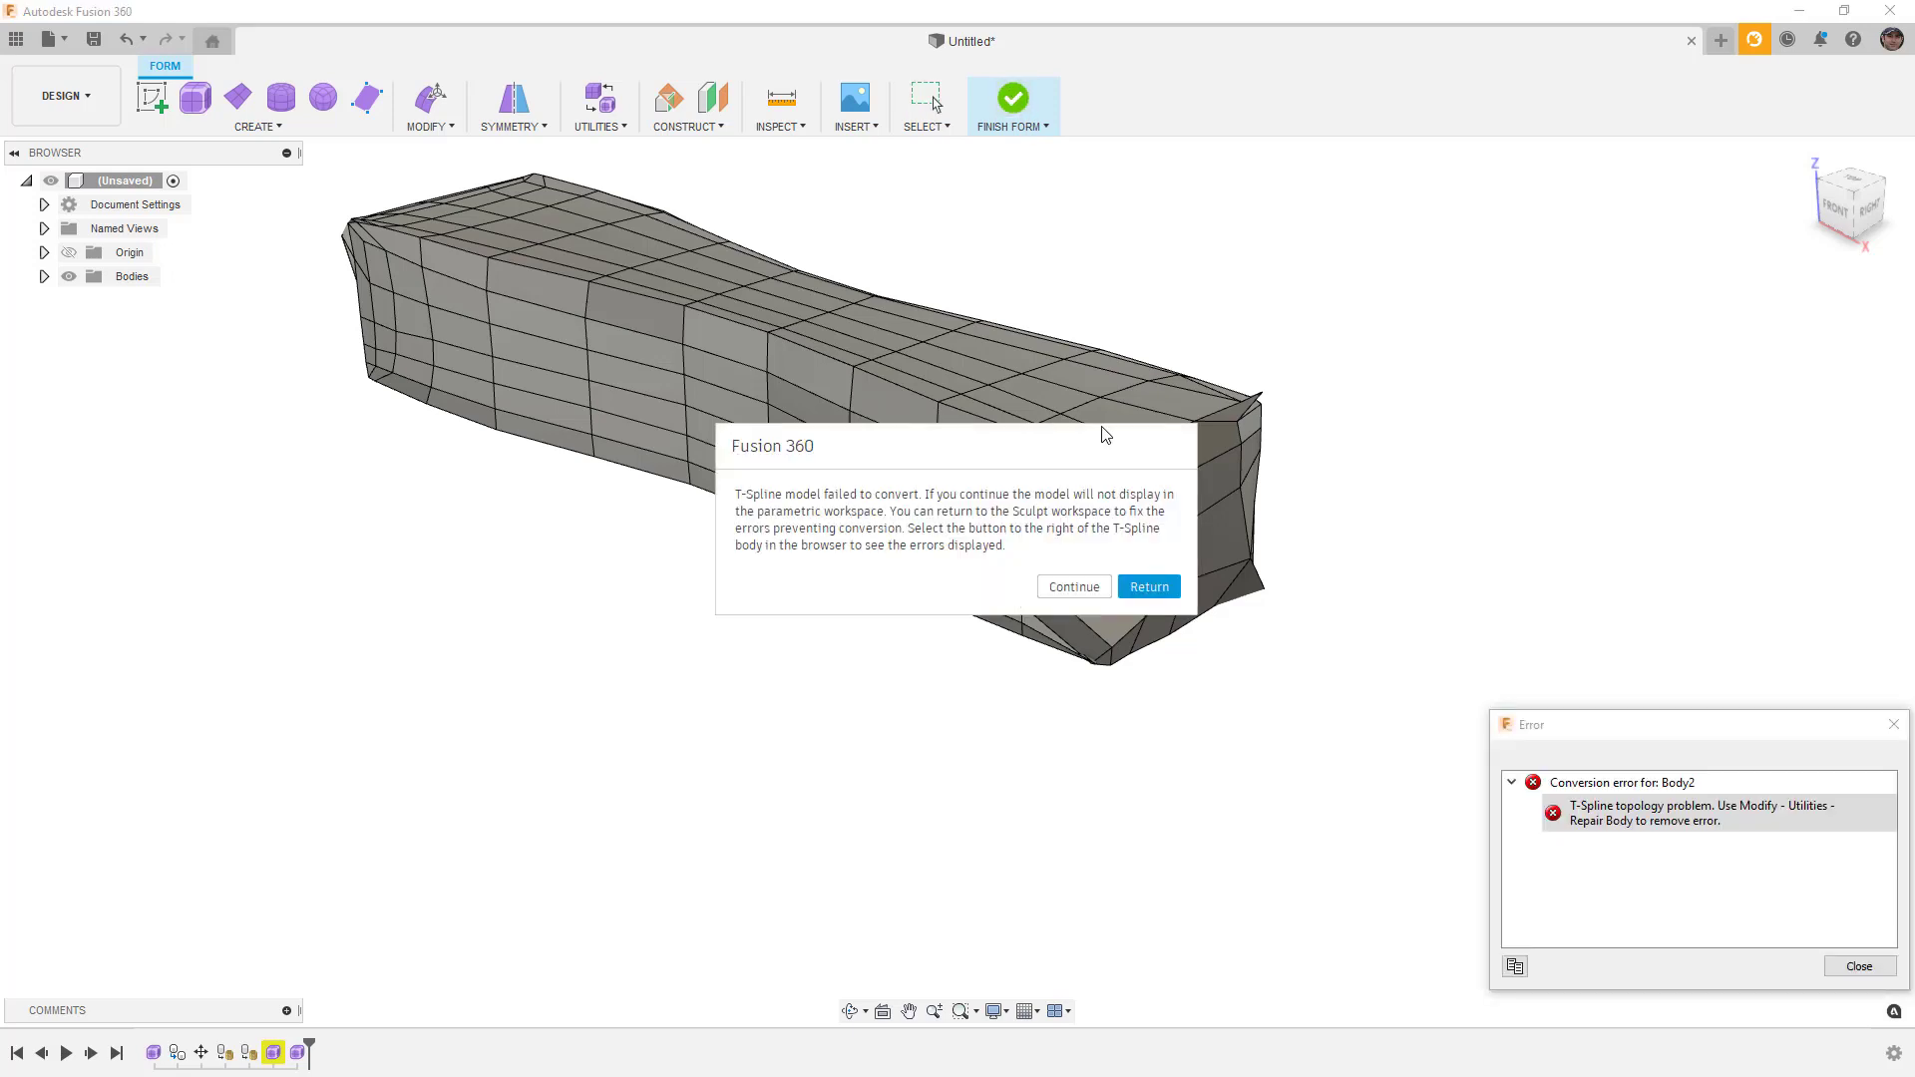
click(1073, 588)
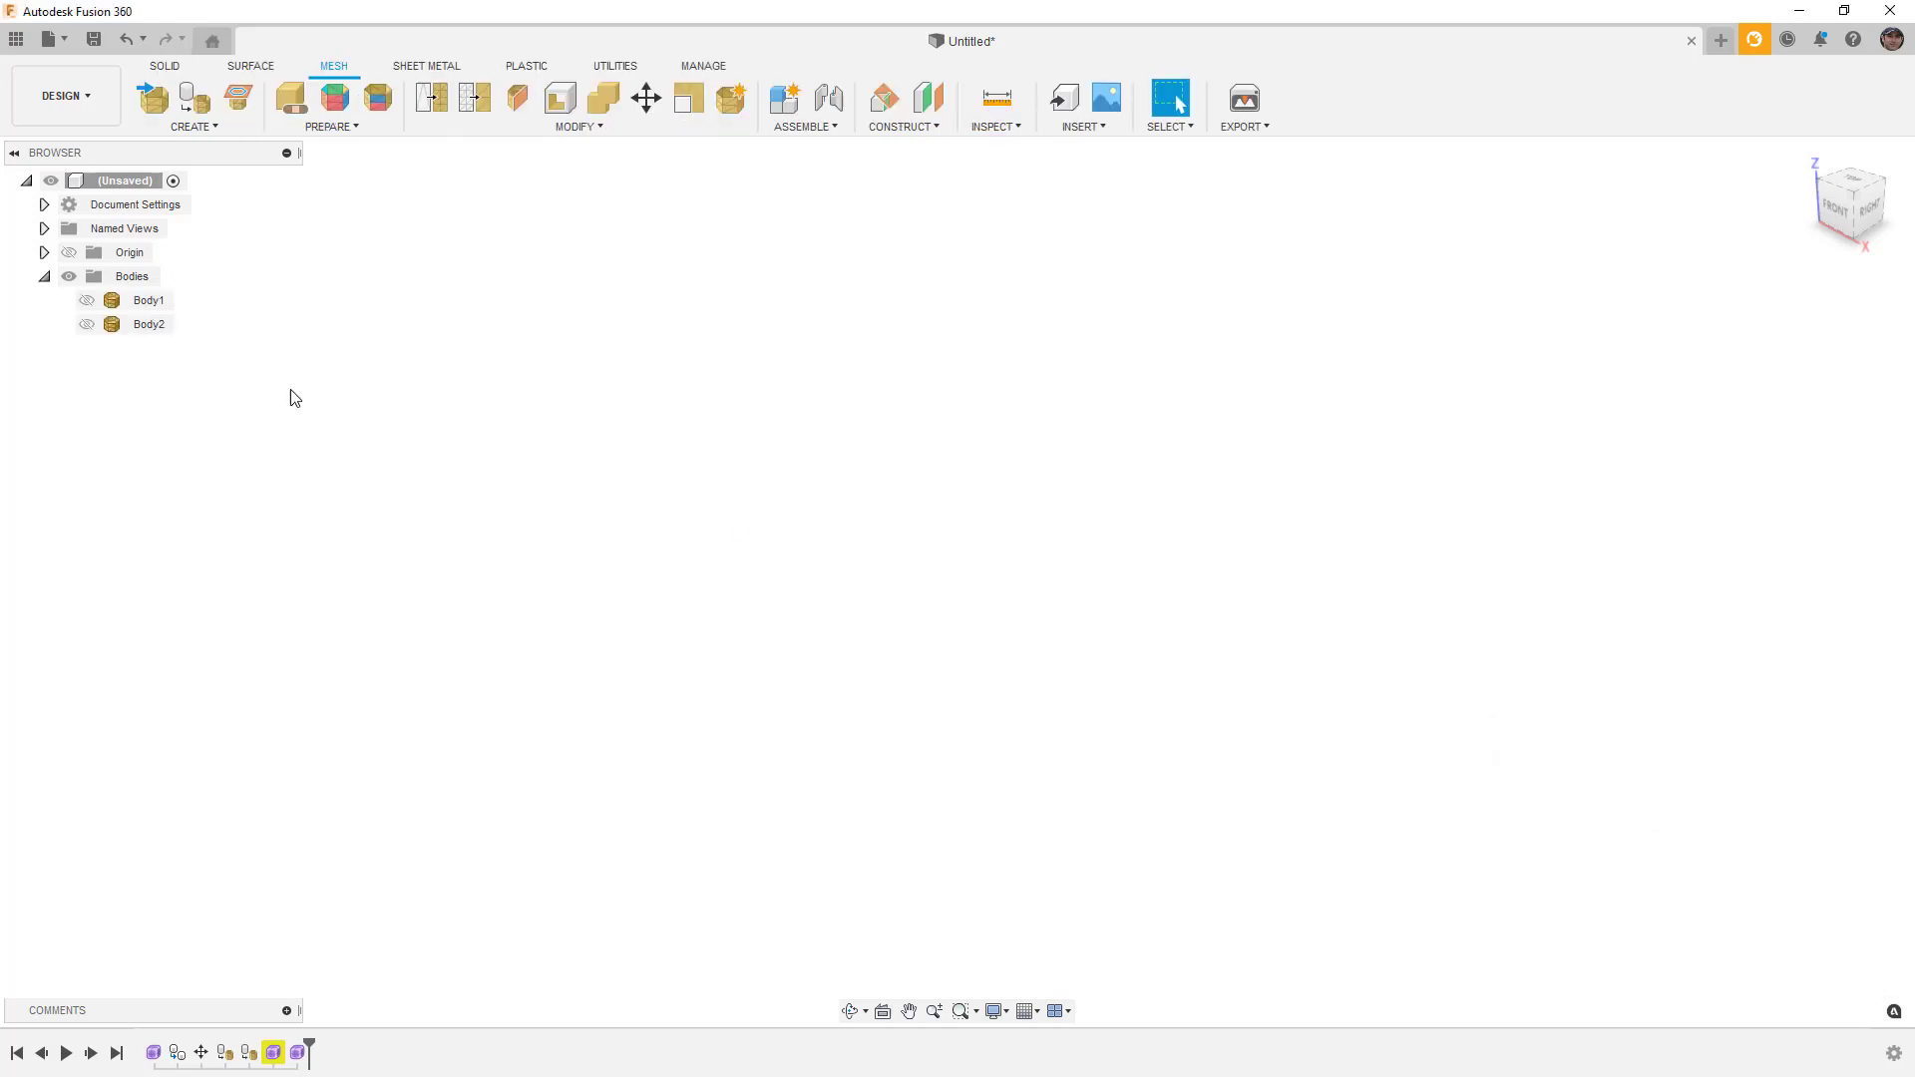
click(87, 300)
click(87, 324)
Step: Pan and orbit over both bars while selecting and deselecting Body1 and Body2
click(782, 508)
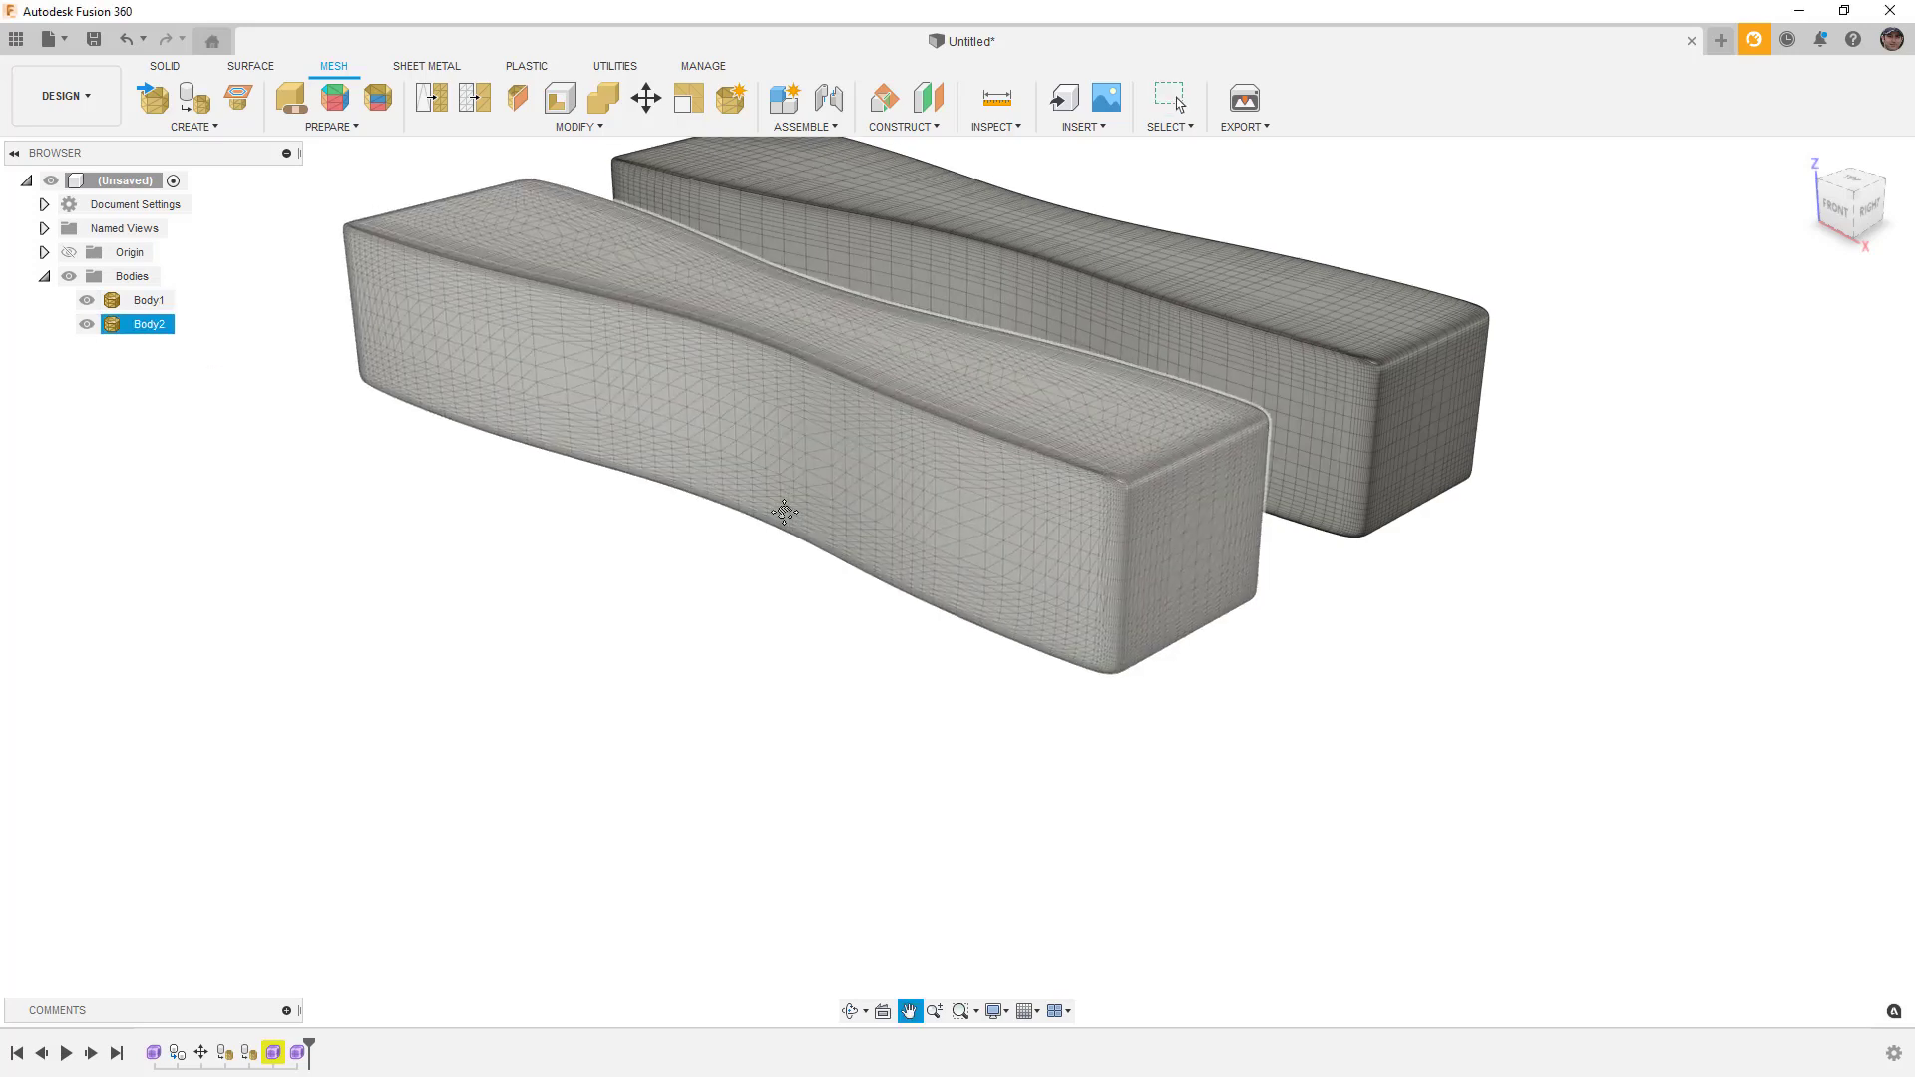
middle_drag(782, 508, 810, 665)
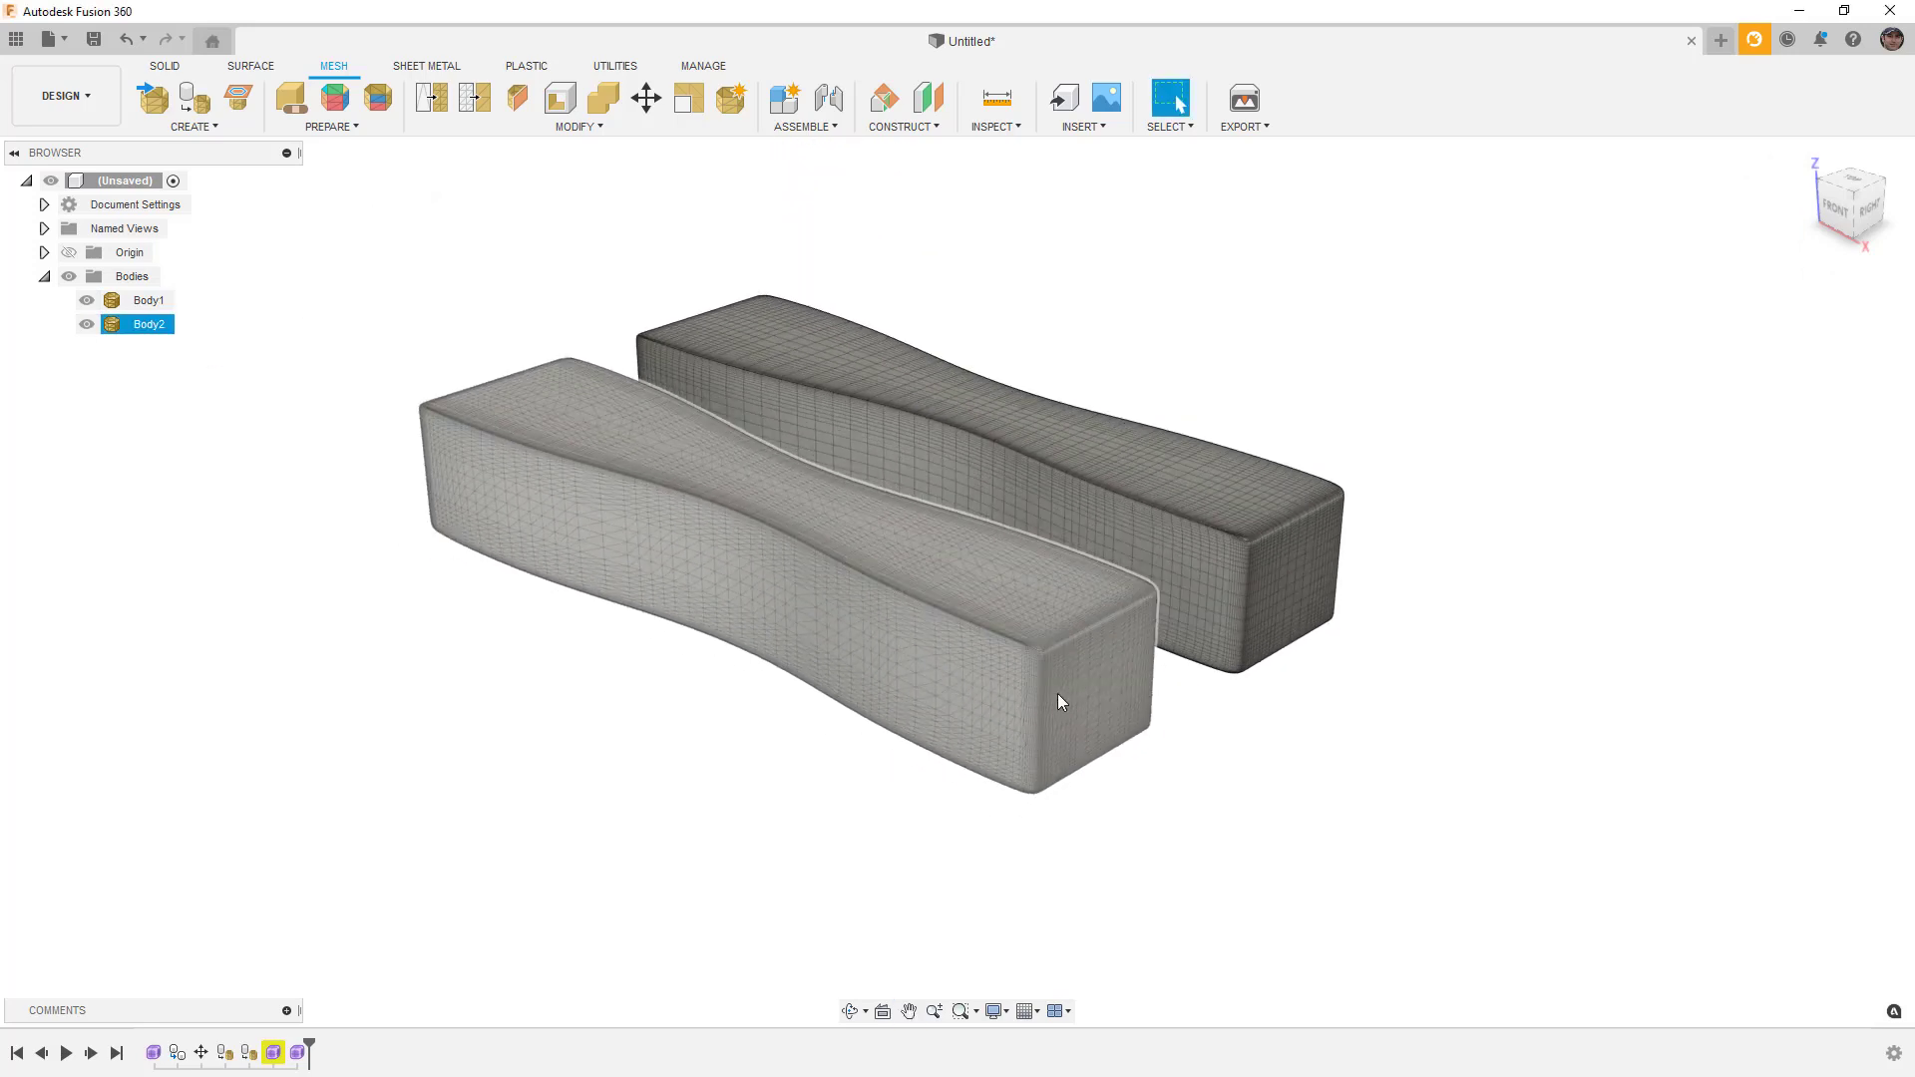
shift+middle_drag(1056, 692, 1058, 662)
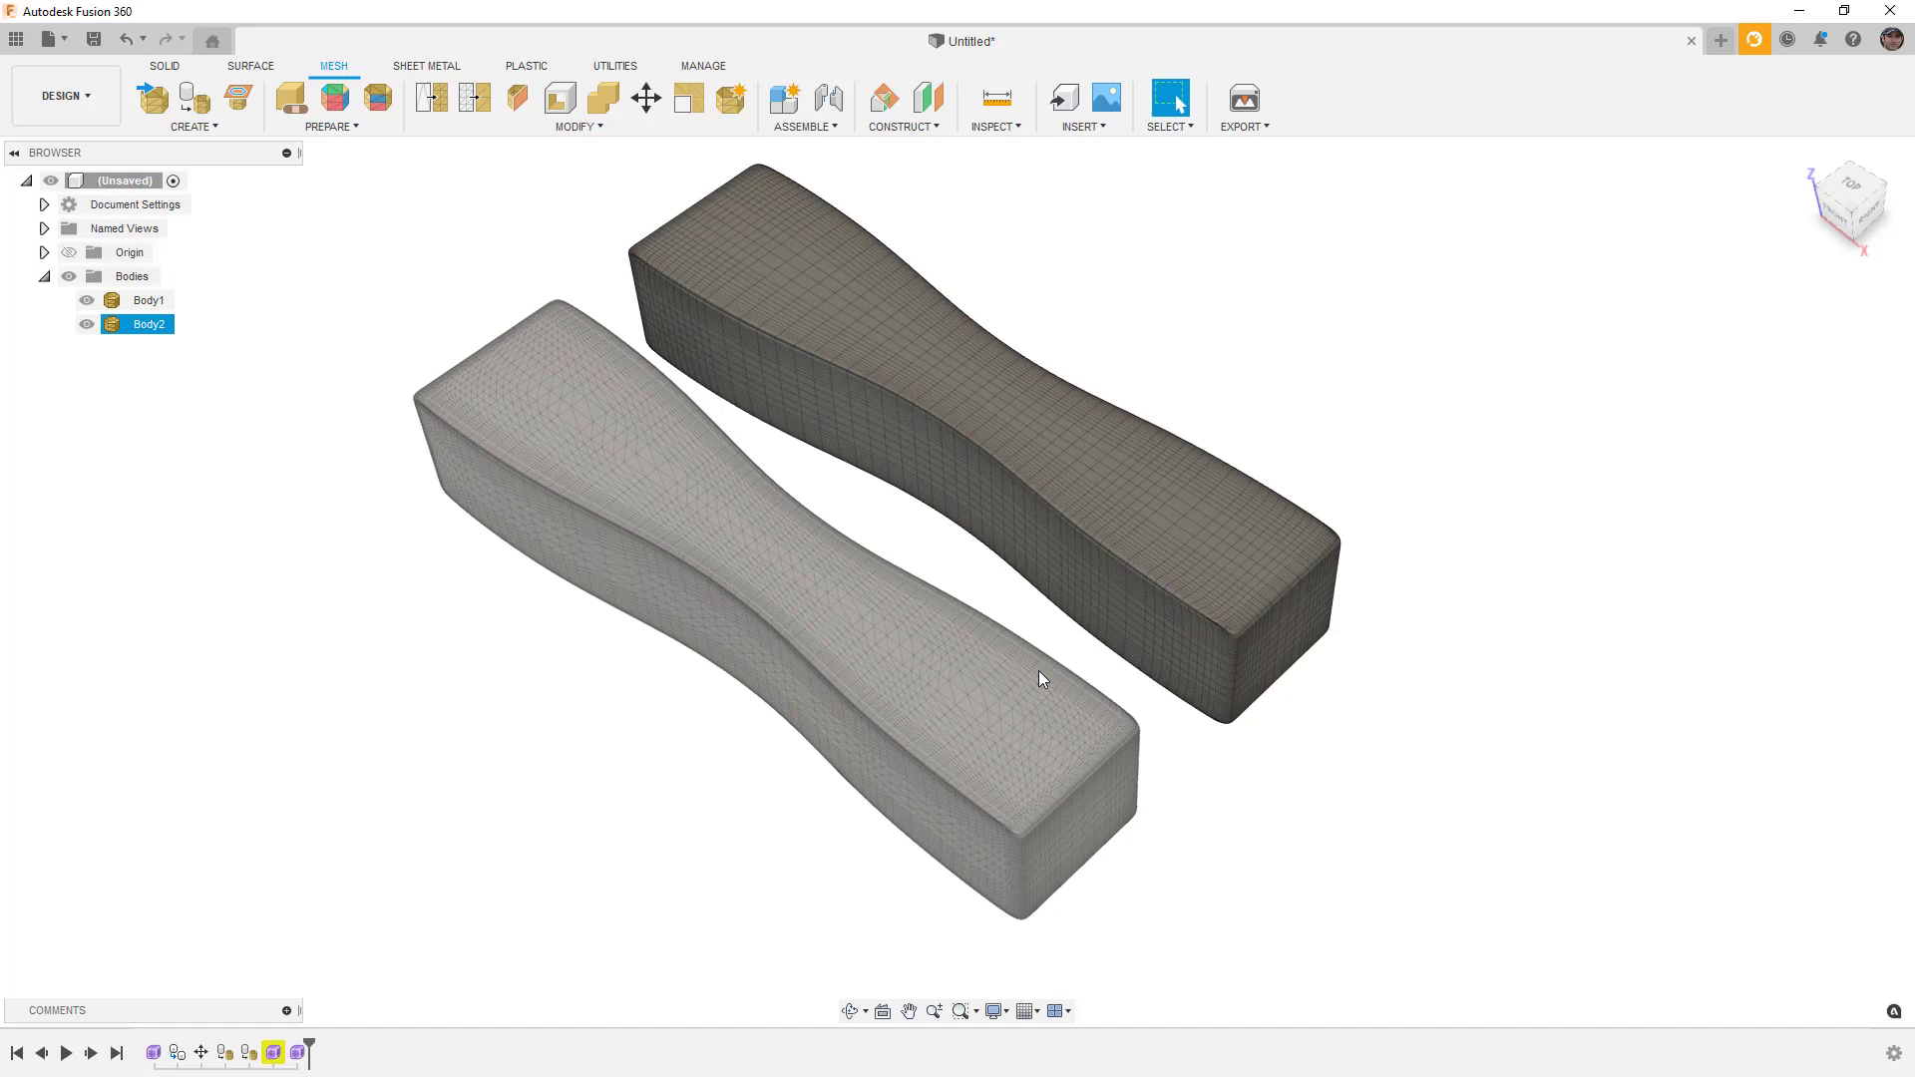
click(515, 291)
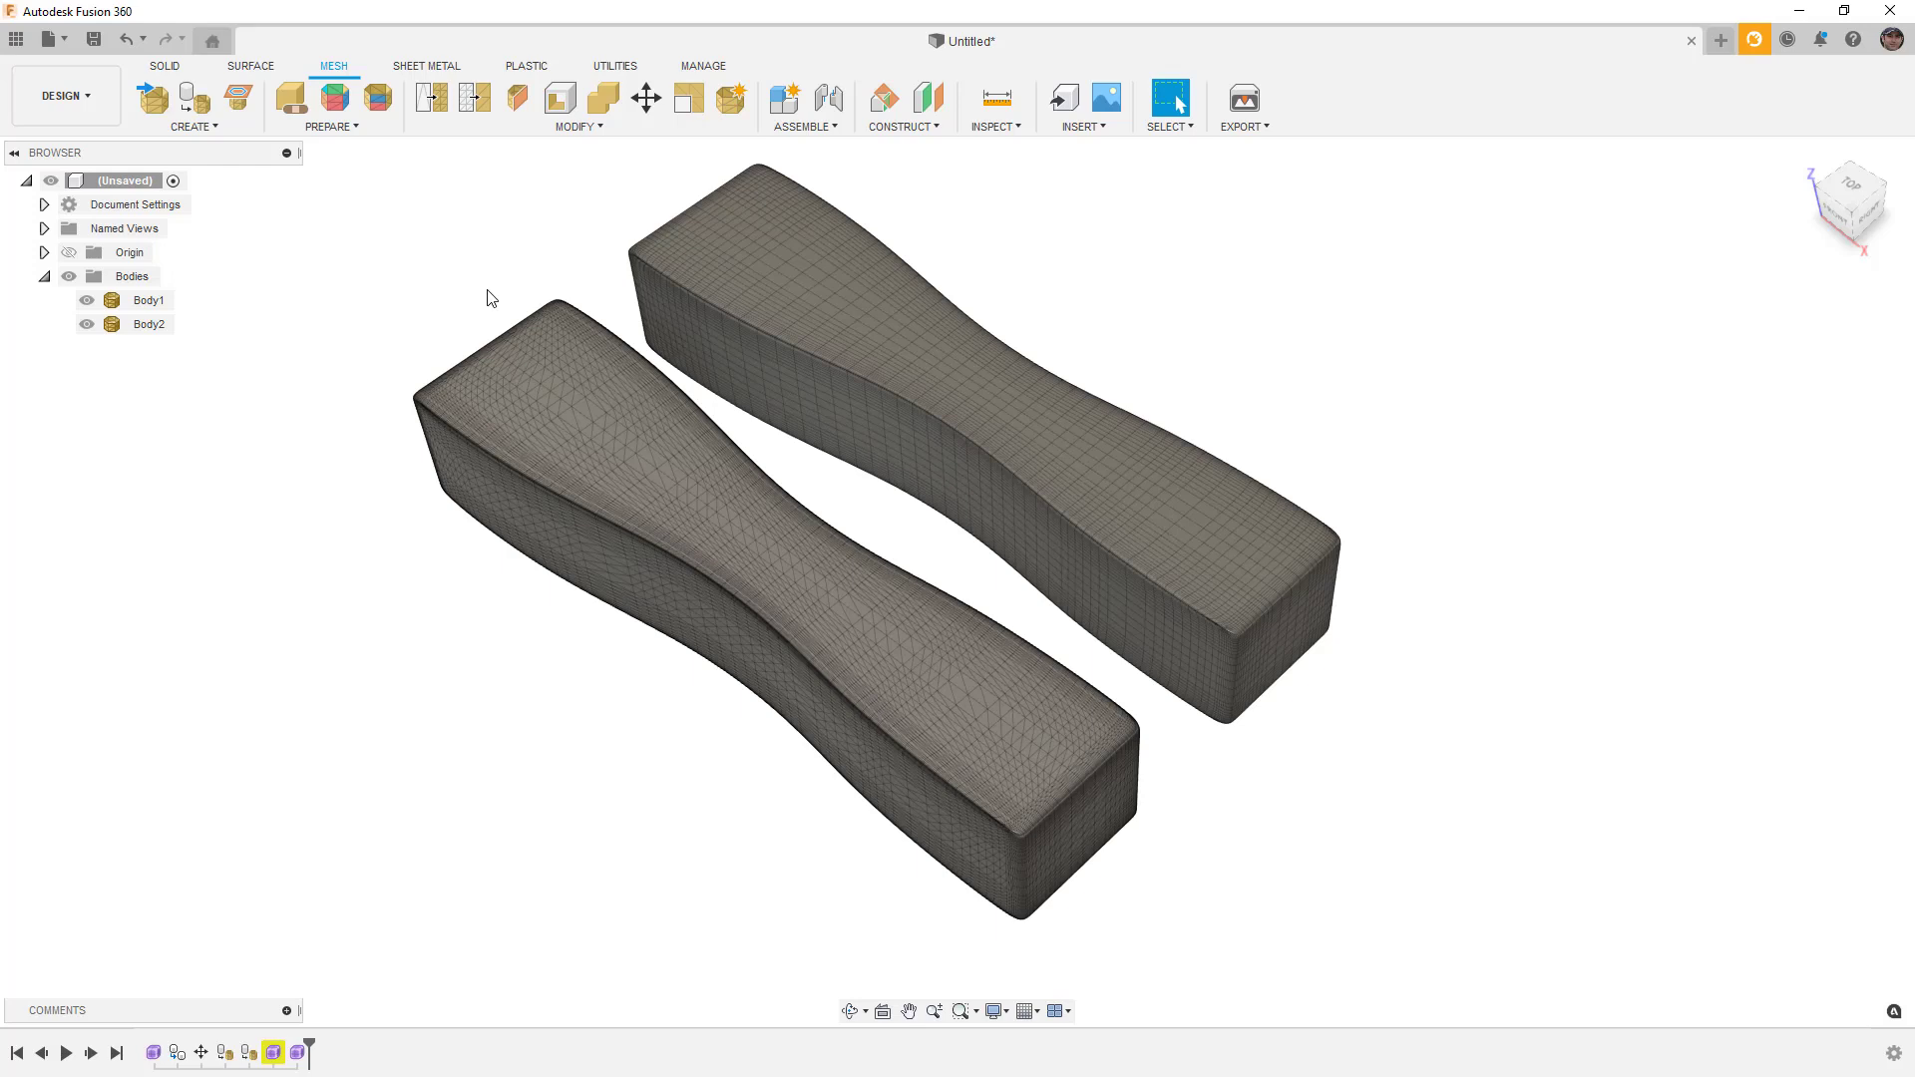
click(895, 560)
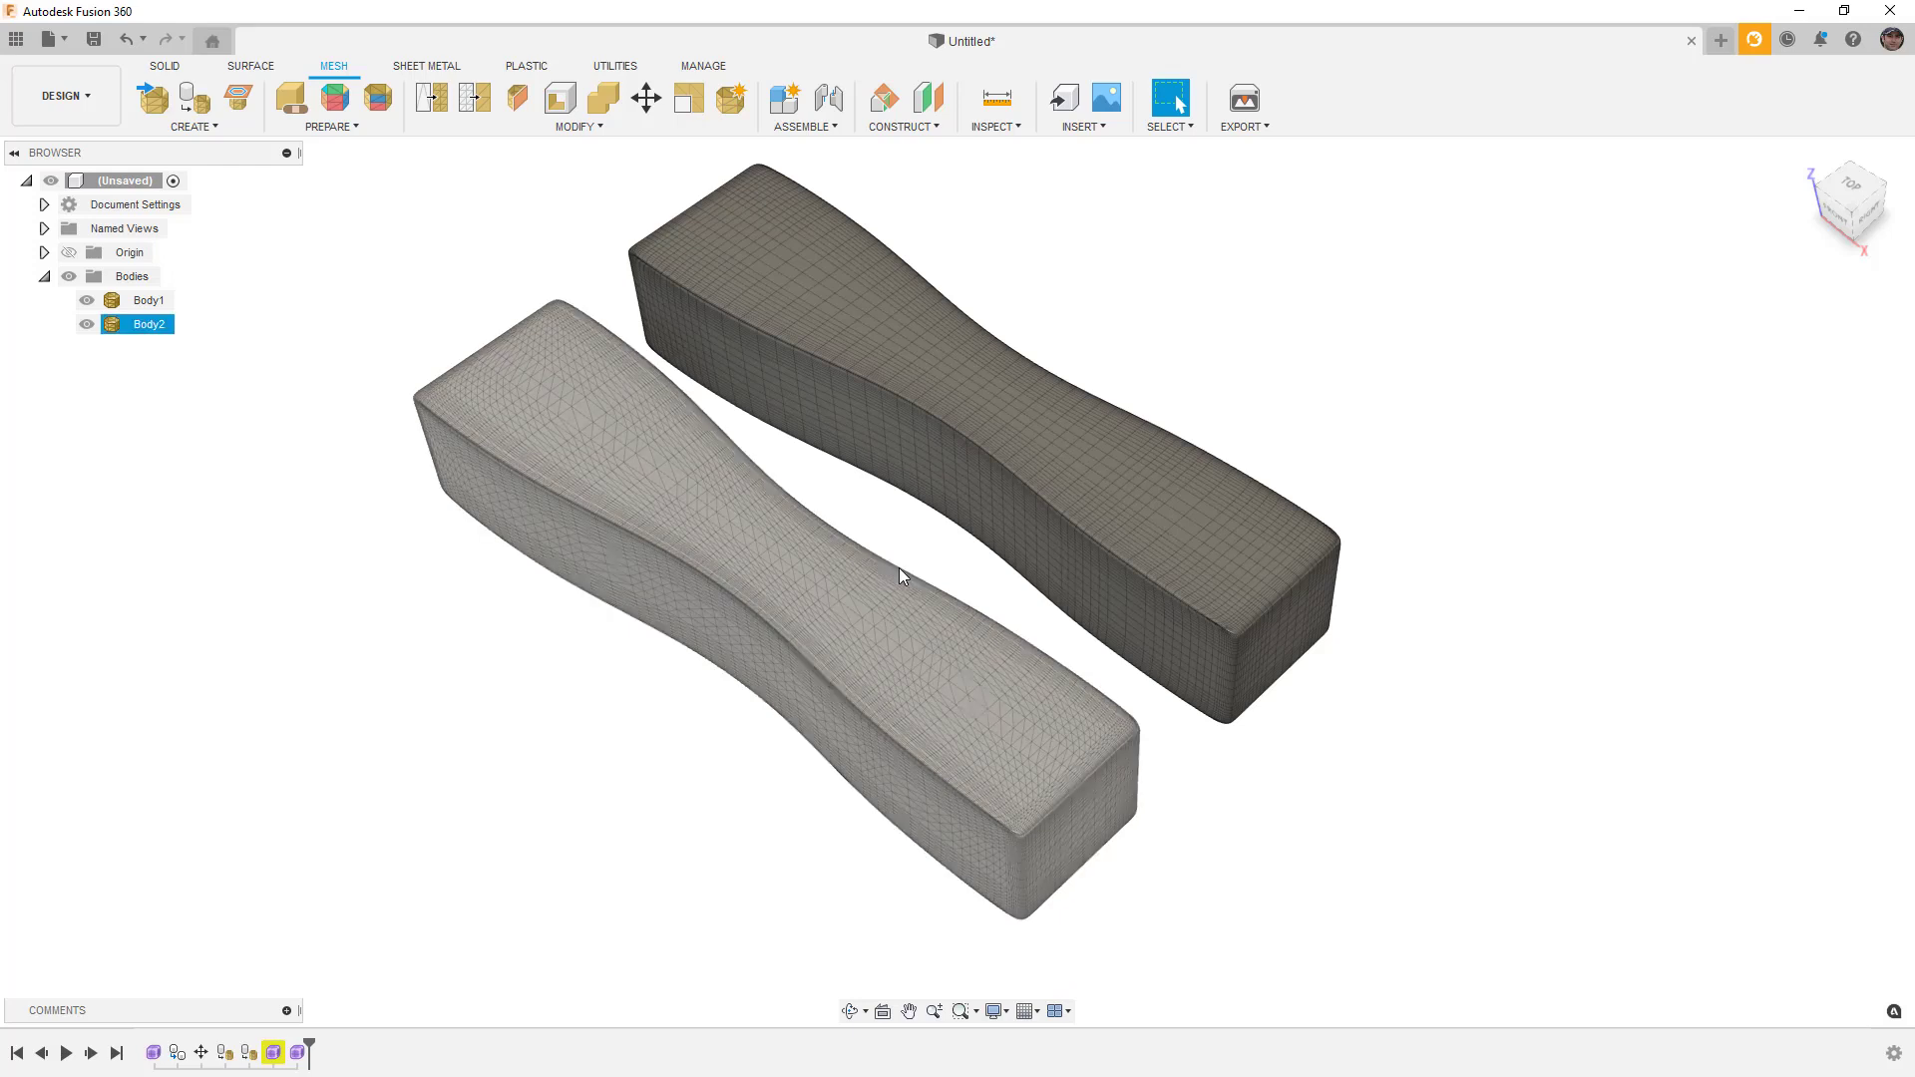
click(895, 562)
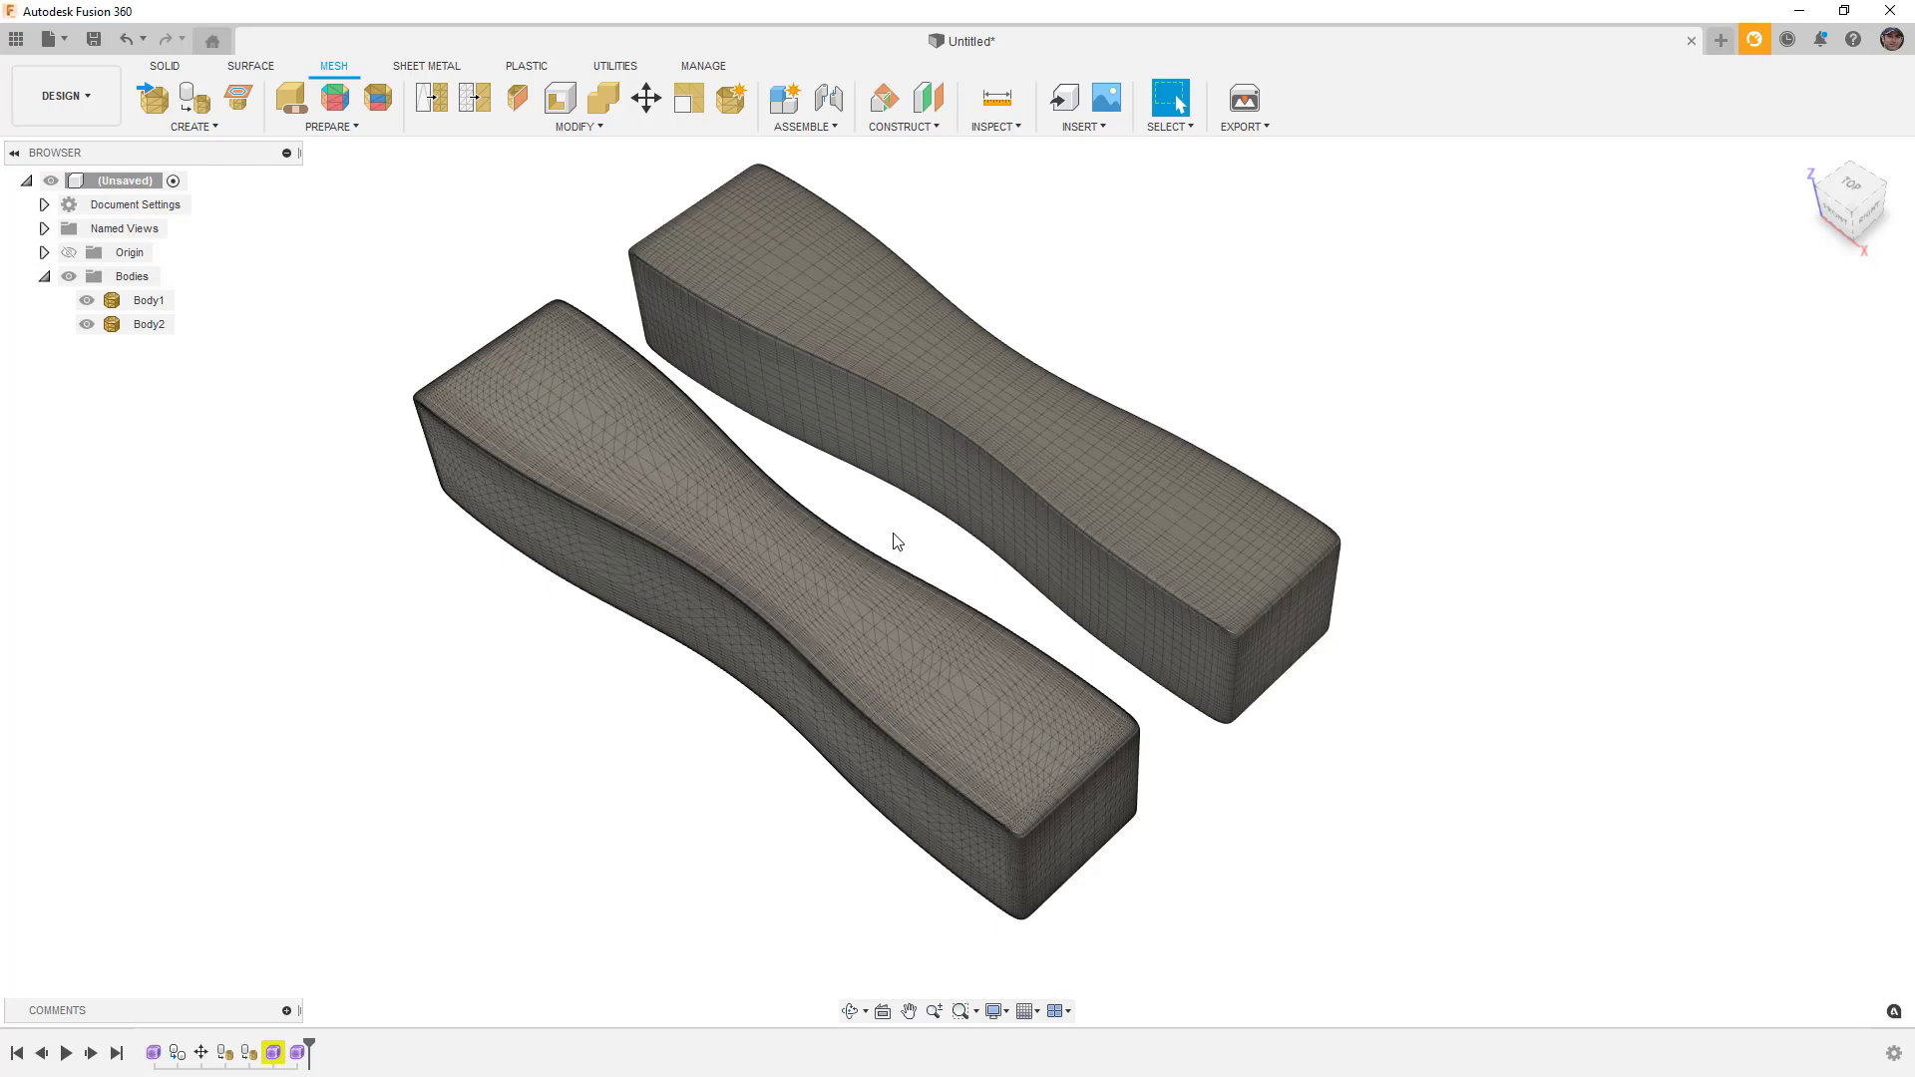
click(1037, 501)
click(769, 462)
click(765, 486)
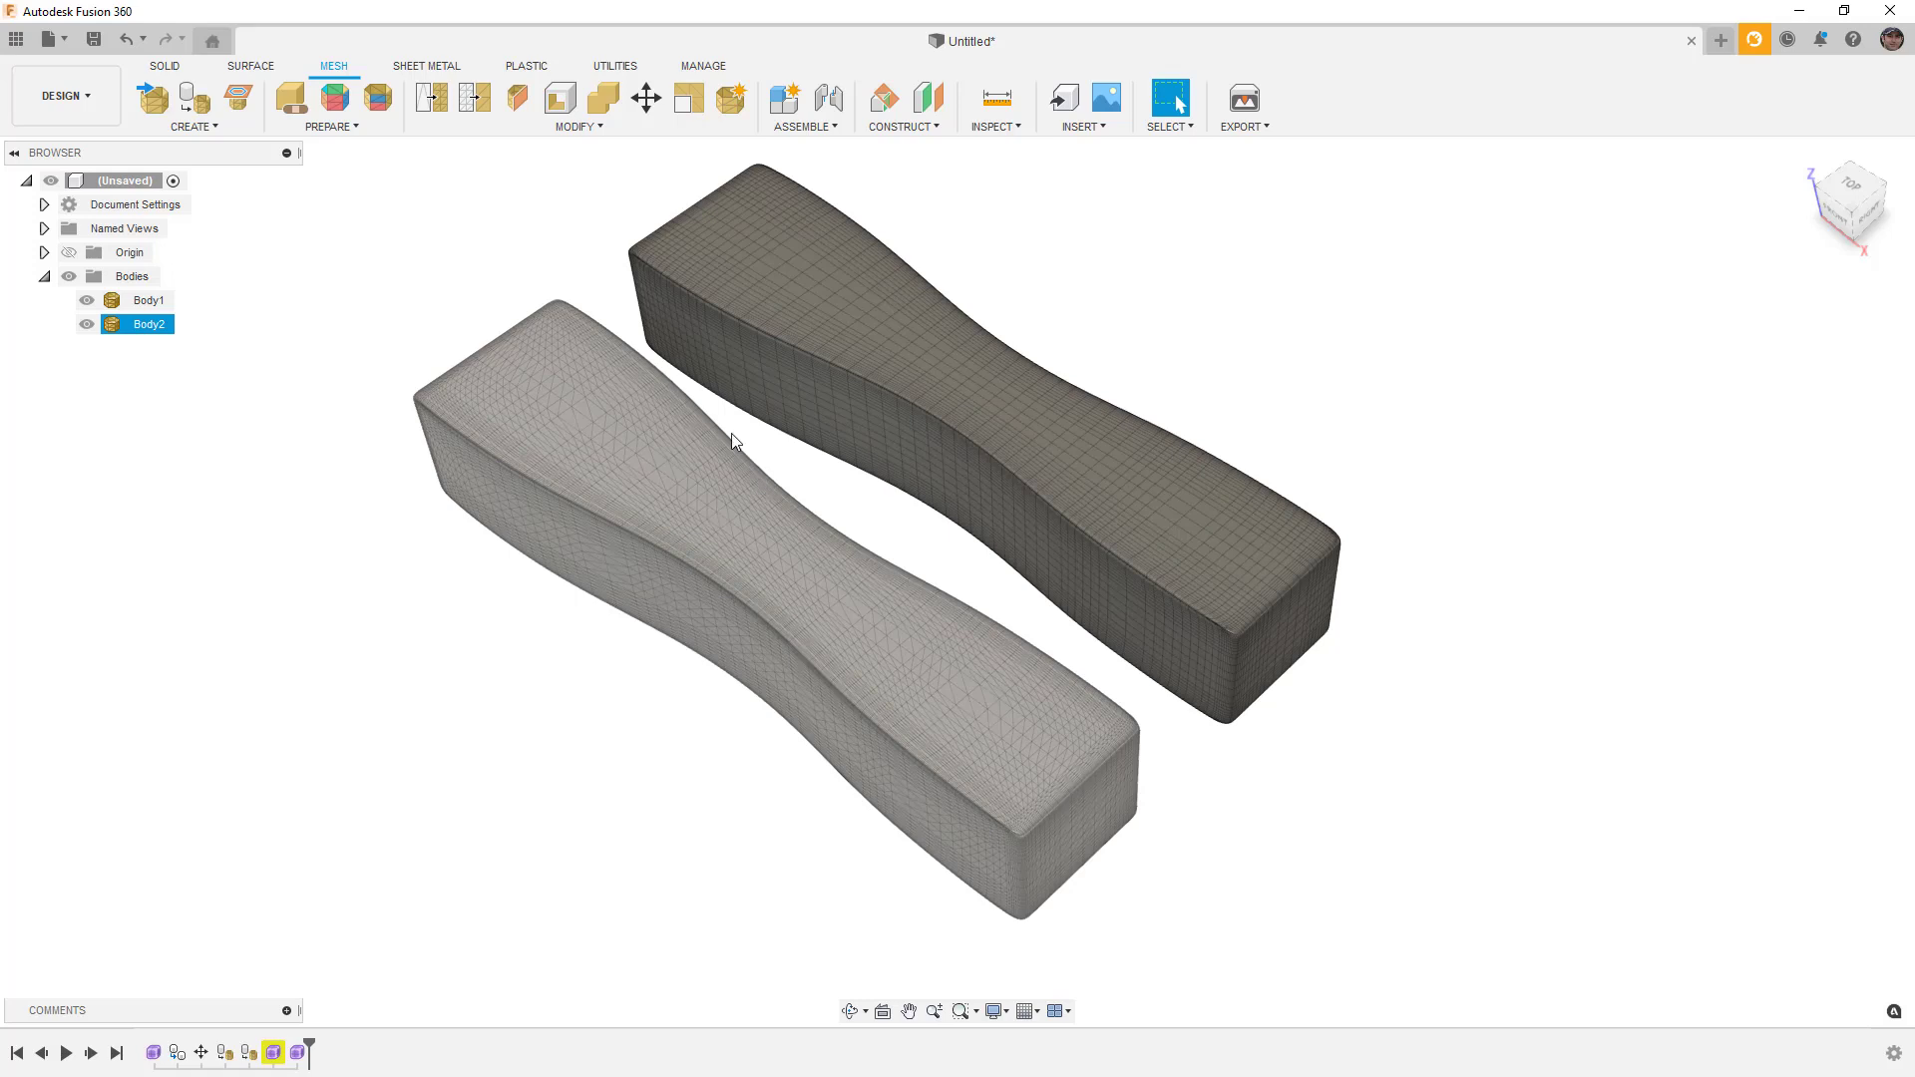
key(Escape)
Step: Remesh the right bar Body1, previewing the result before applying
click(430, 97)
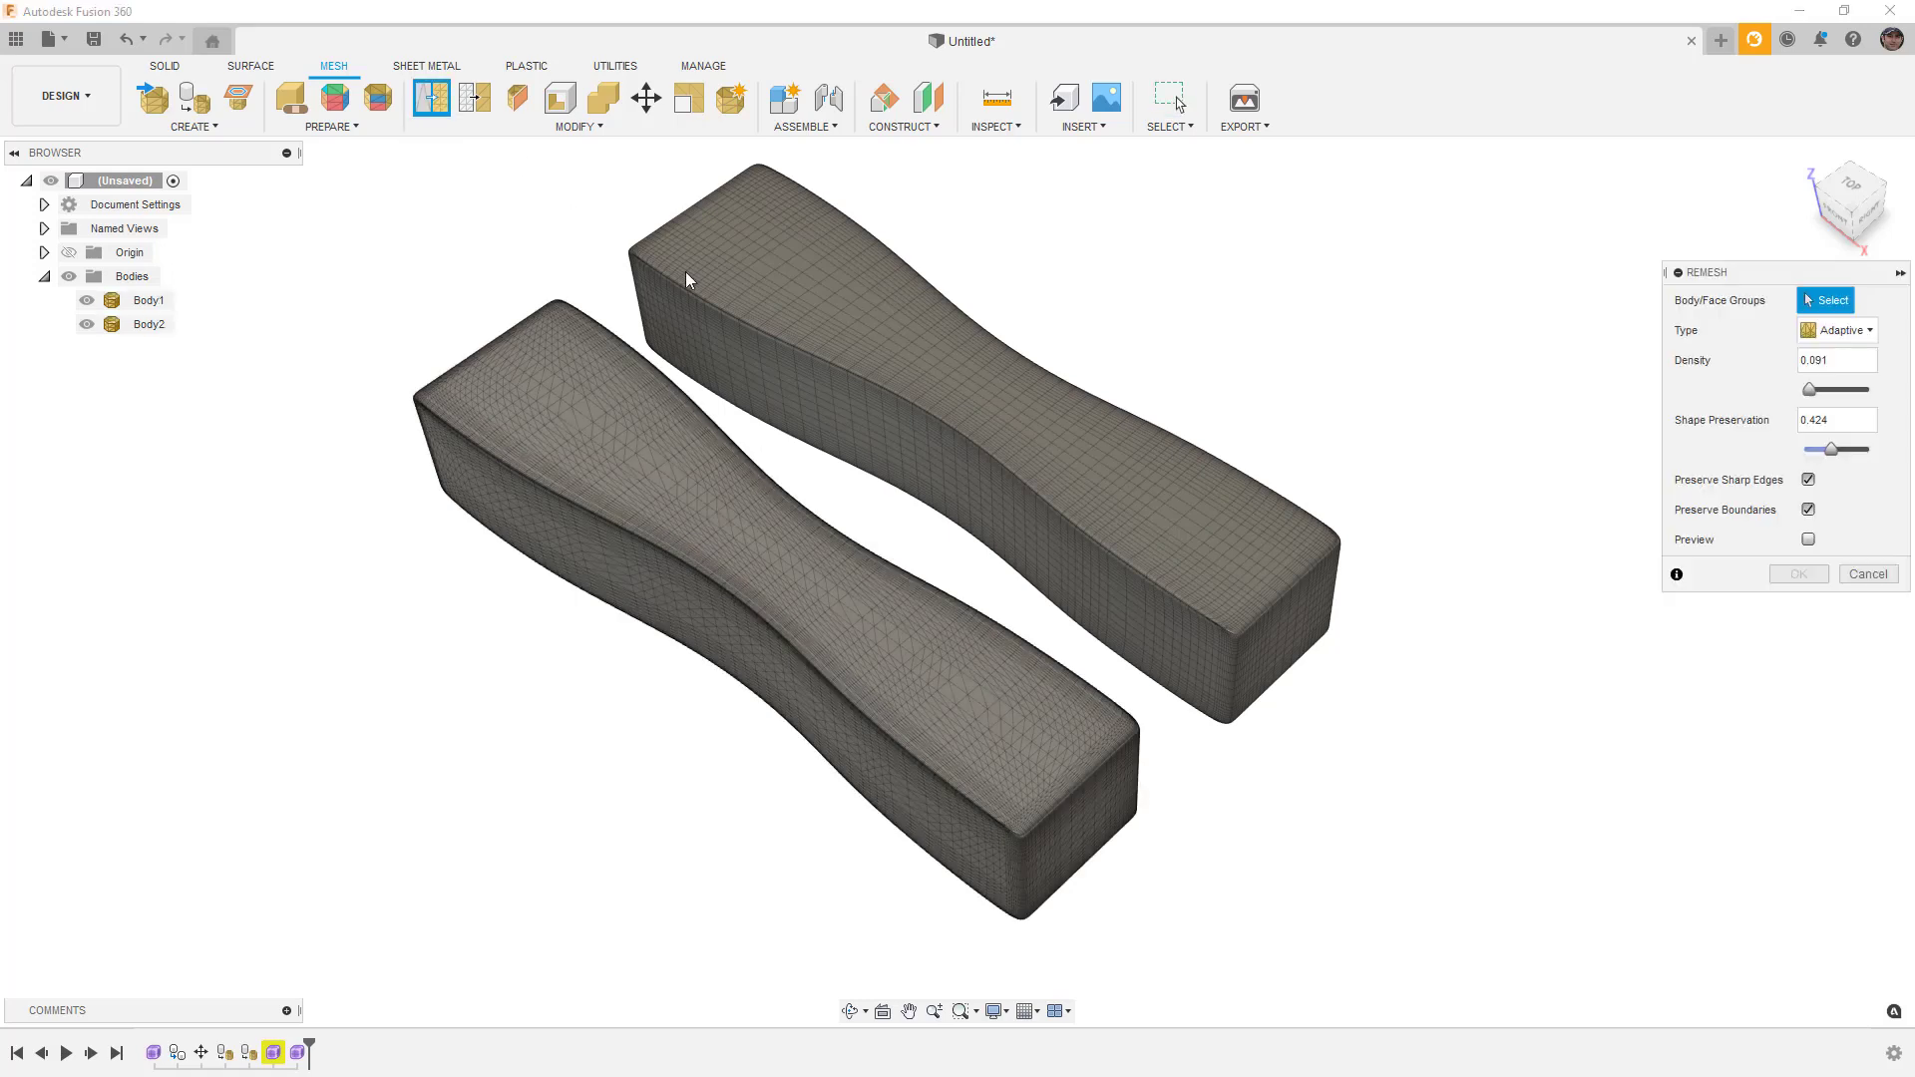
click(855, 392)
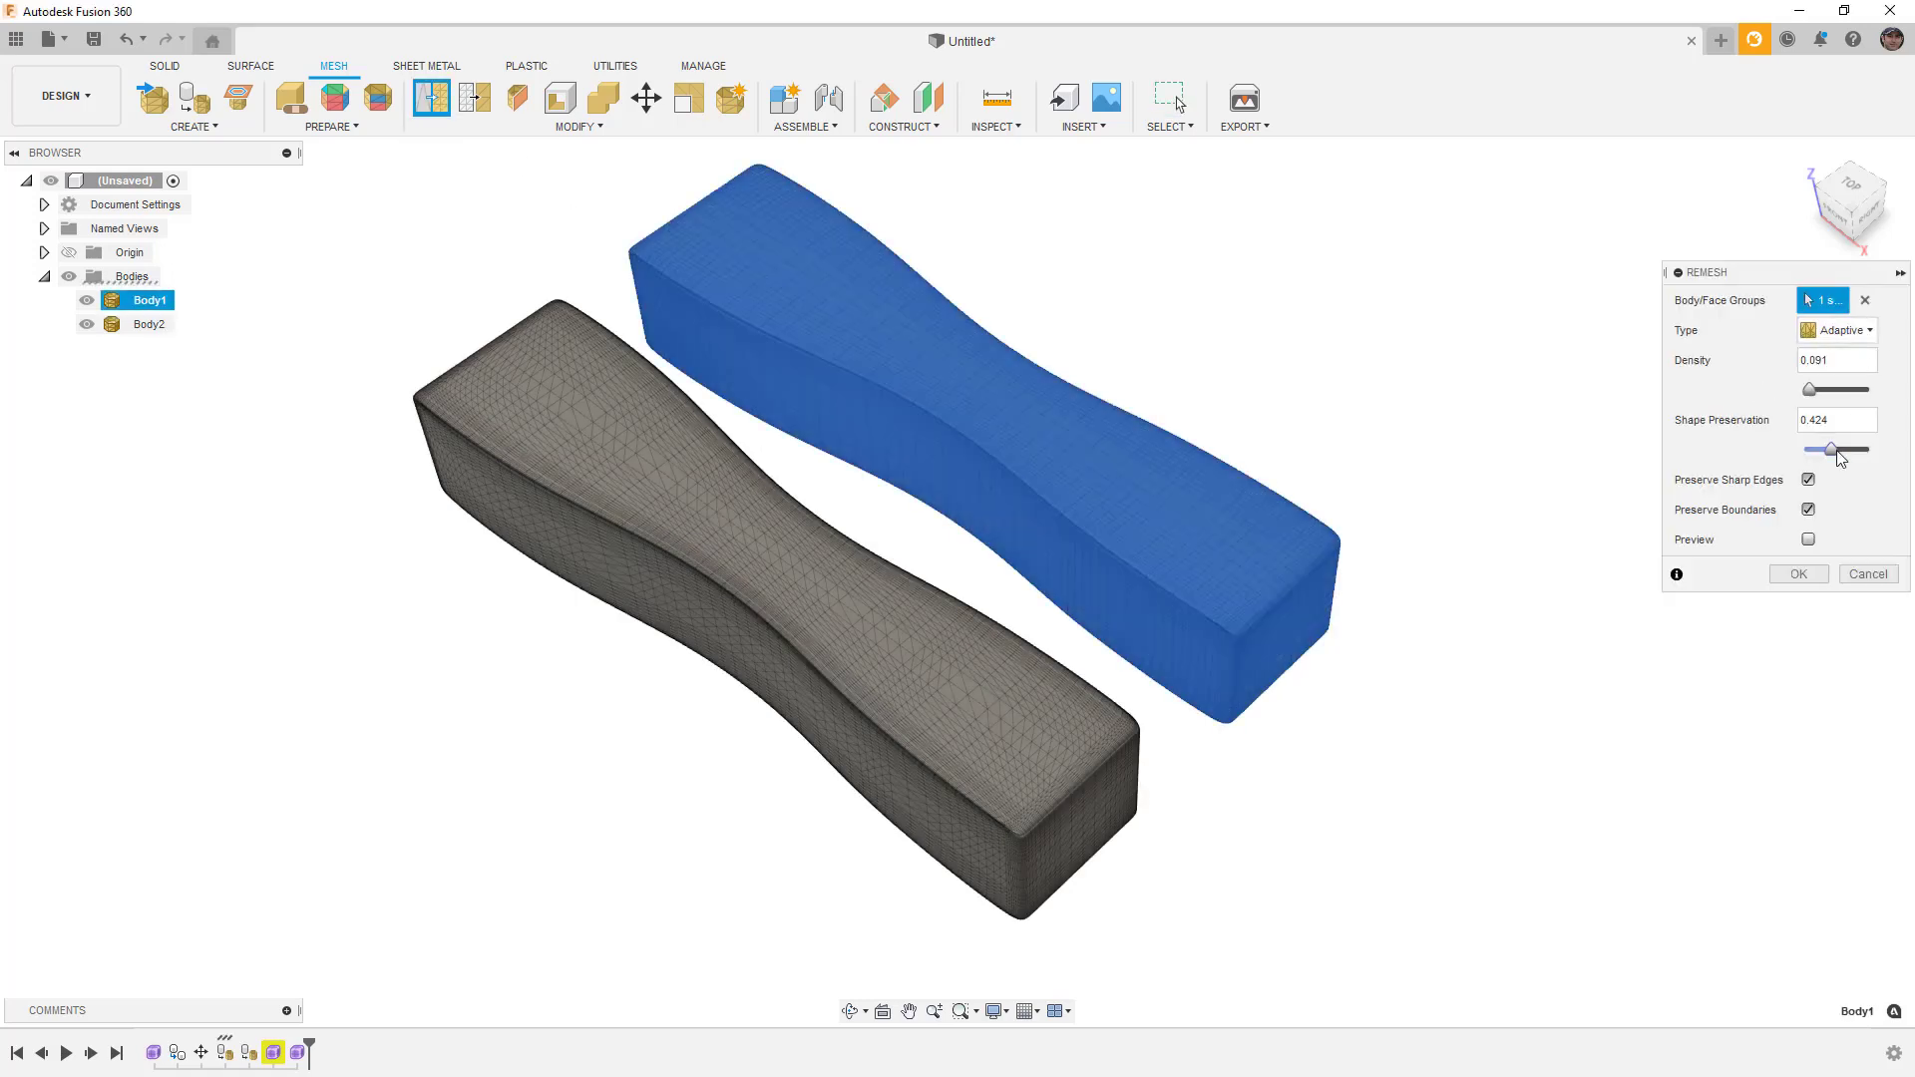
click(1808, 540)
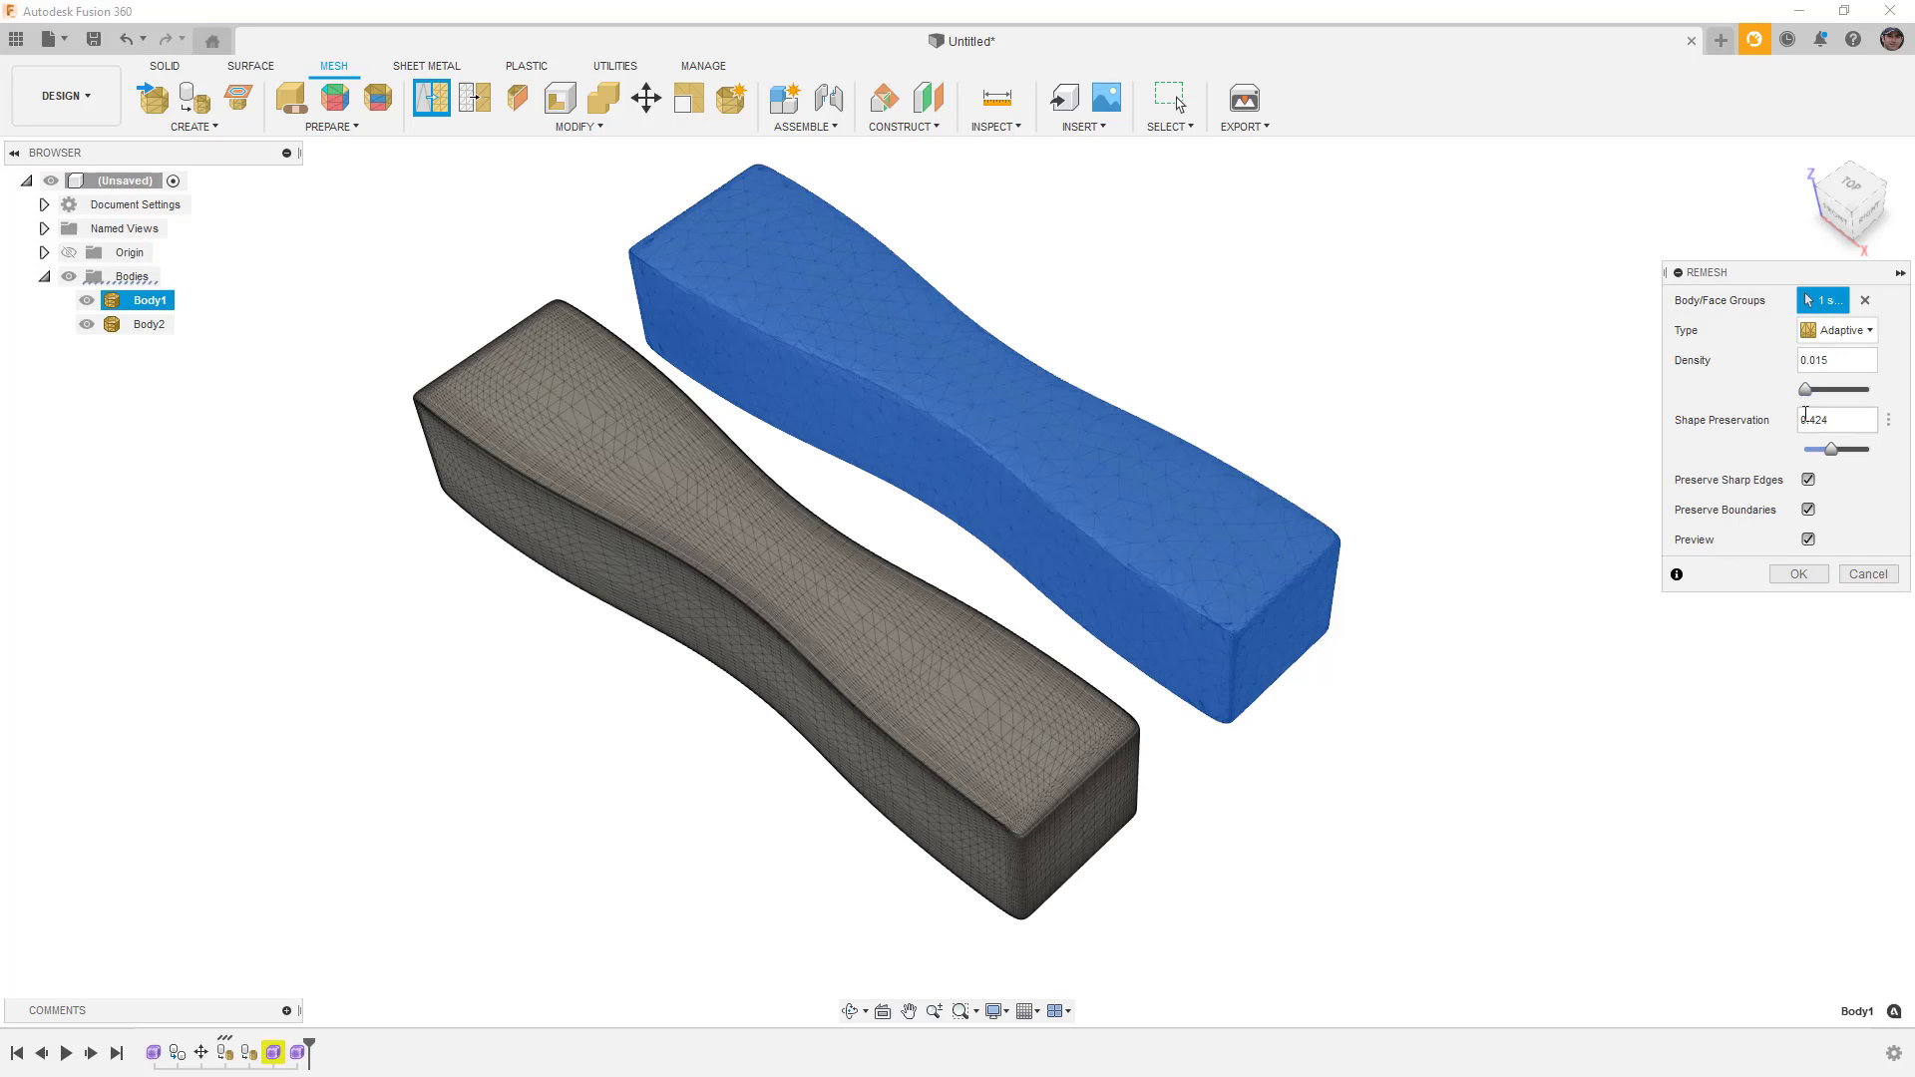
click(1798, 574)
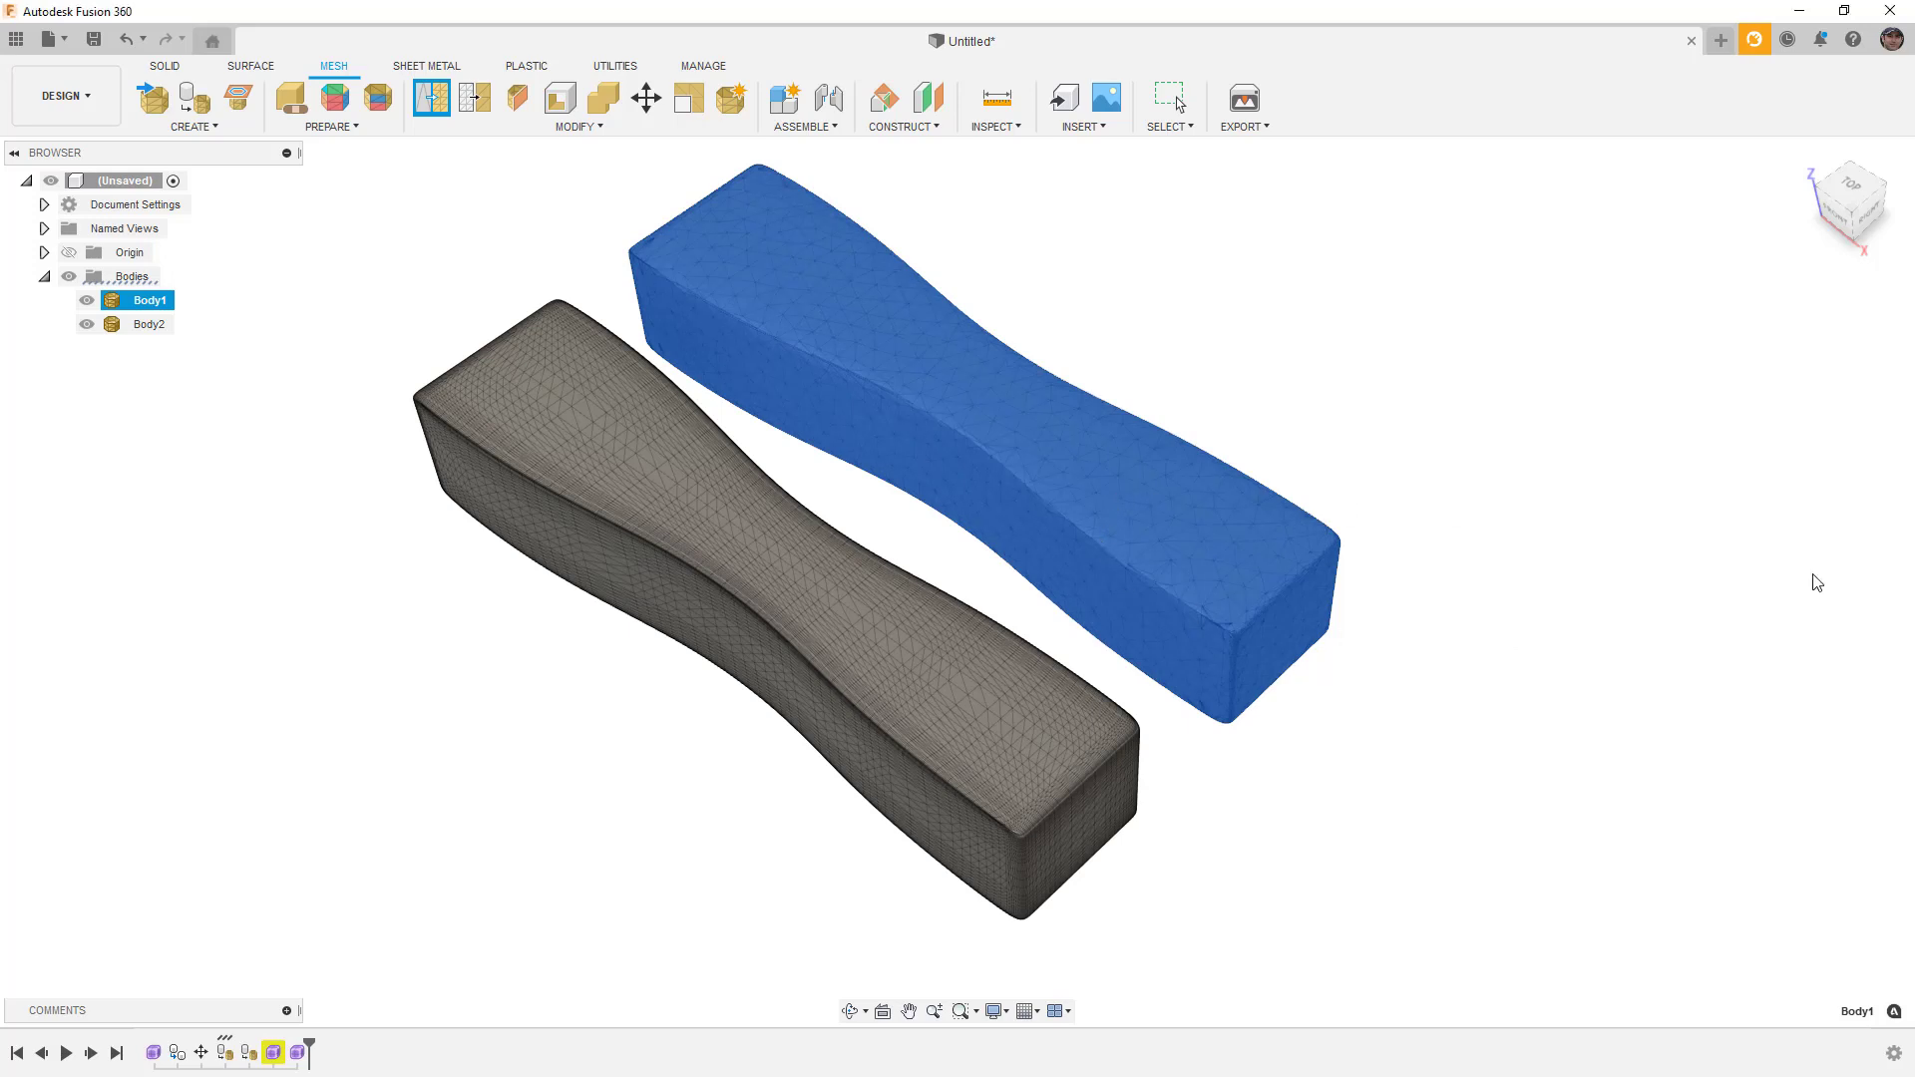
Step: Convert Body1's mesh into a T-spline form body
click(577, 126)
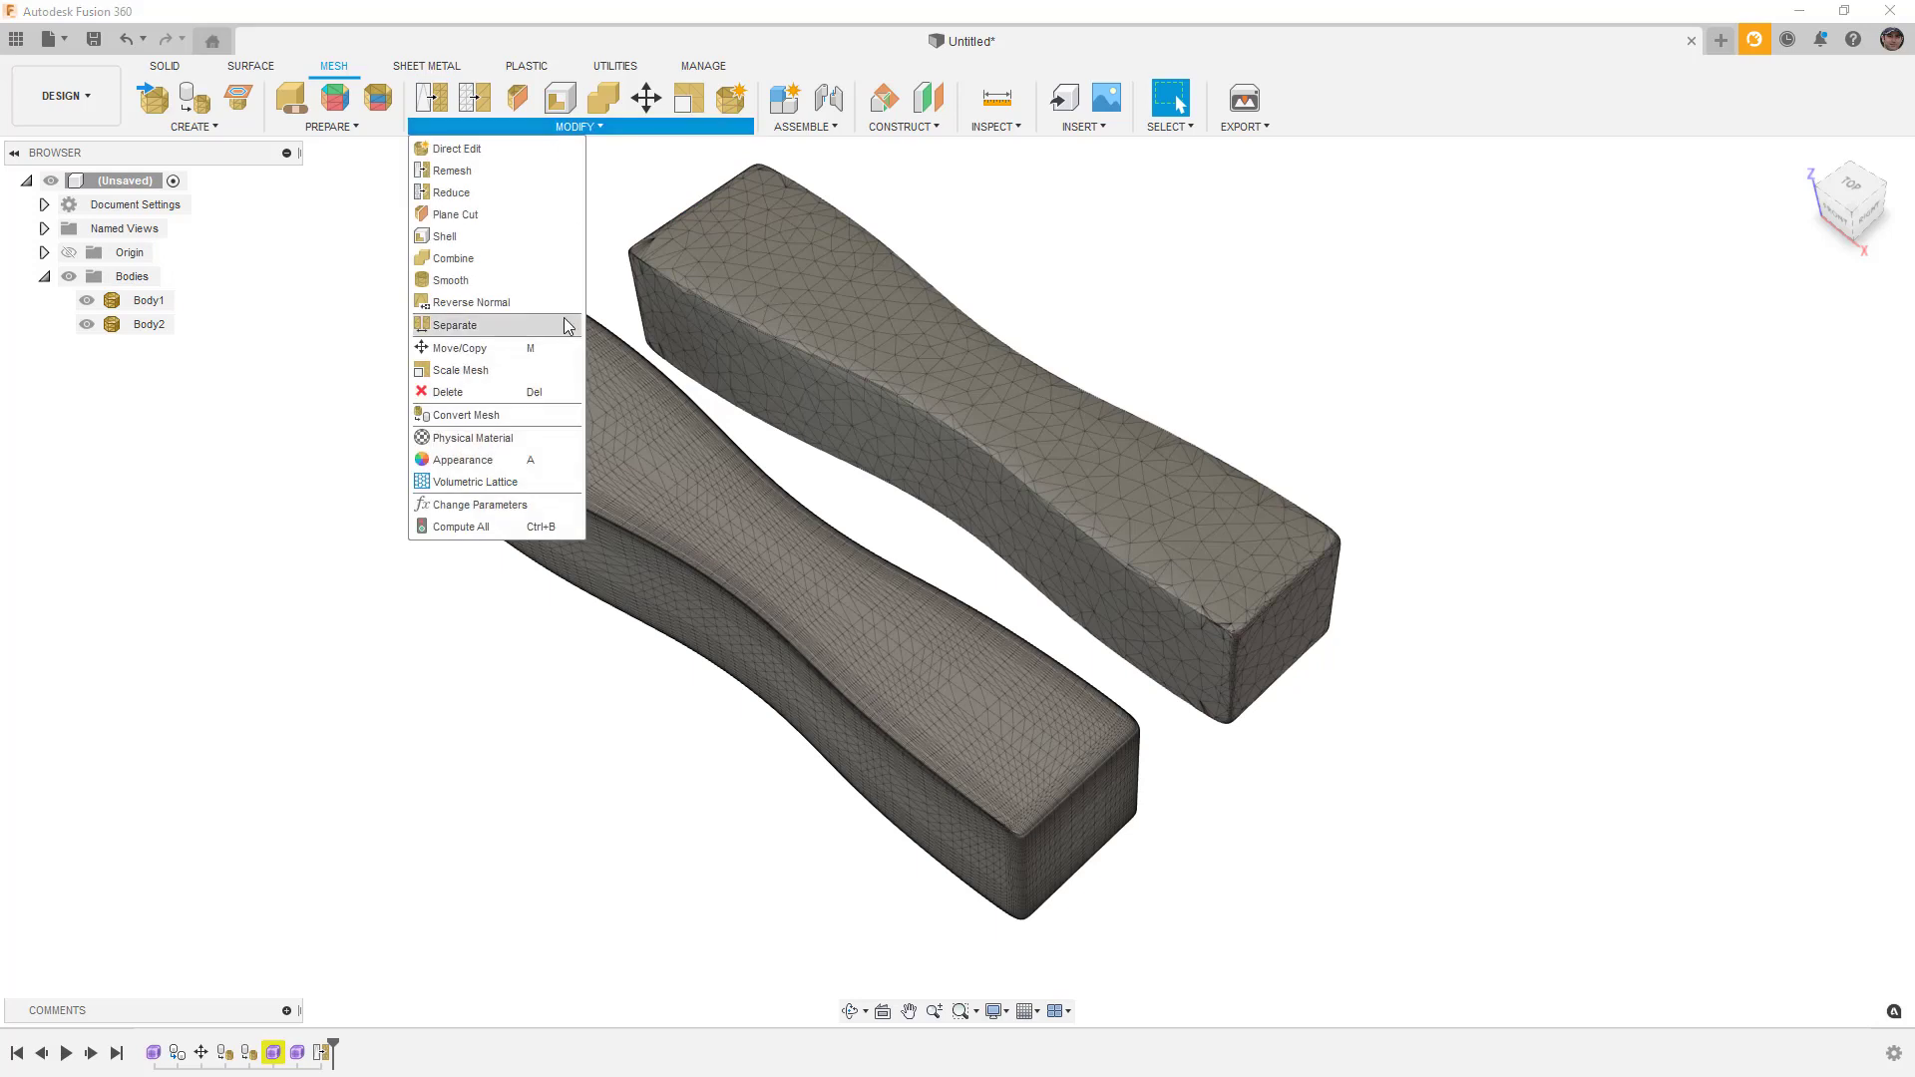
click(489, 417)
click(883, 417)
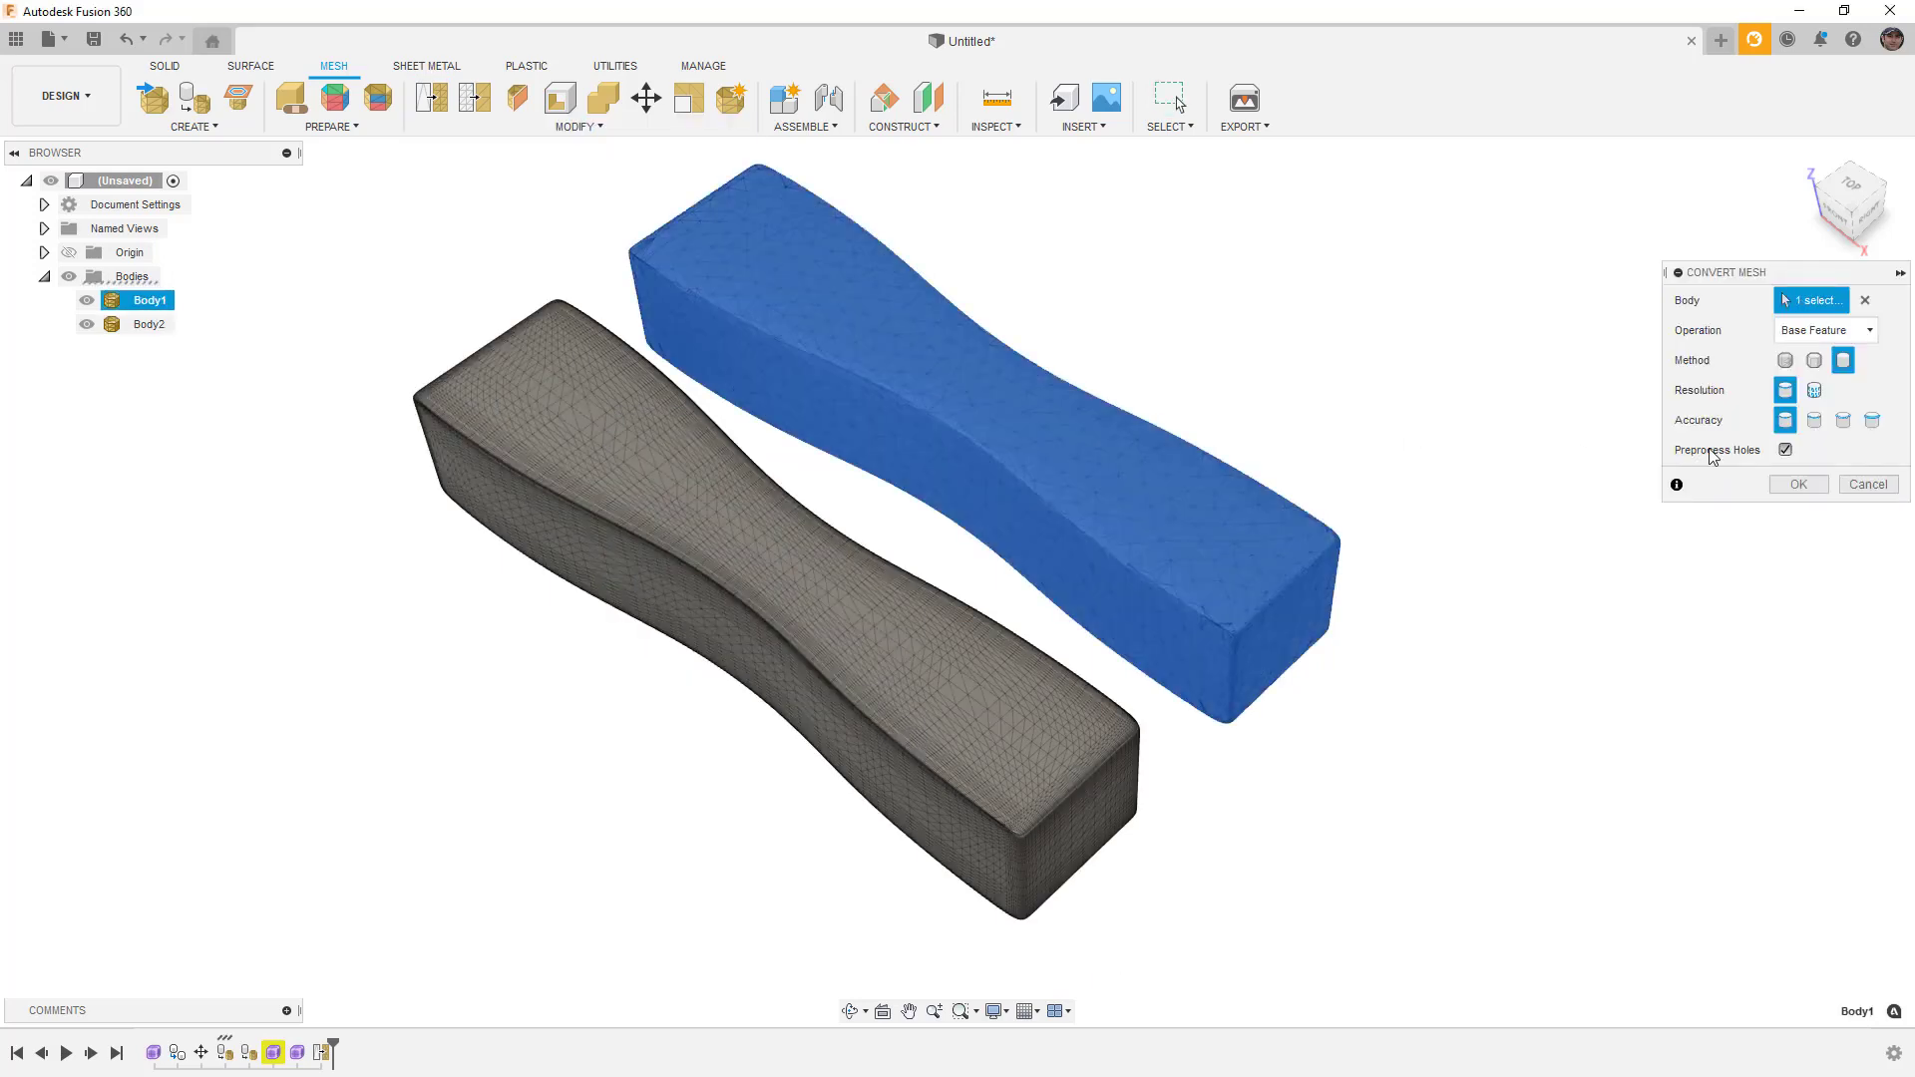
click(1798, 484)
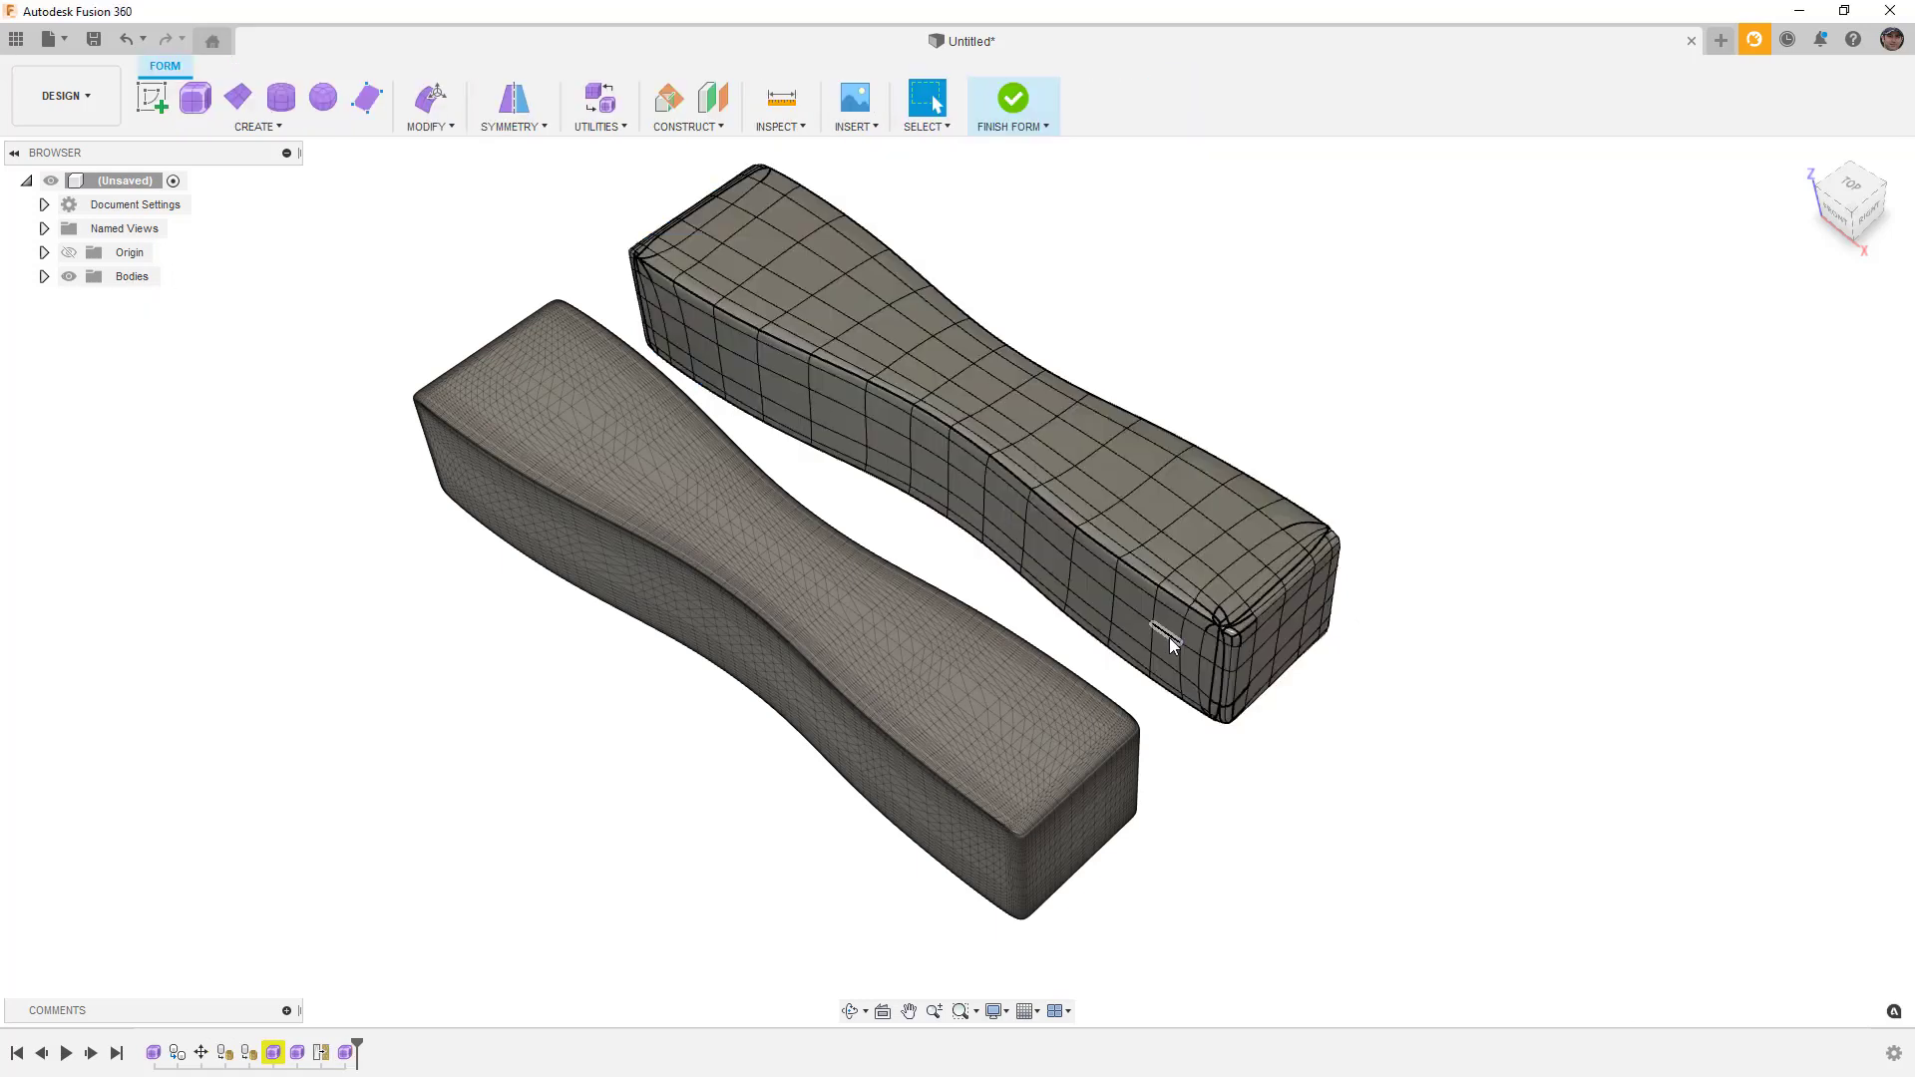
Step: Zoom in on the form's corner, then leave form editing past the conversion error
scroll(1225, 651, up, 4)
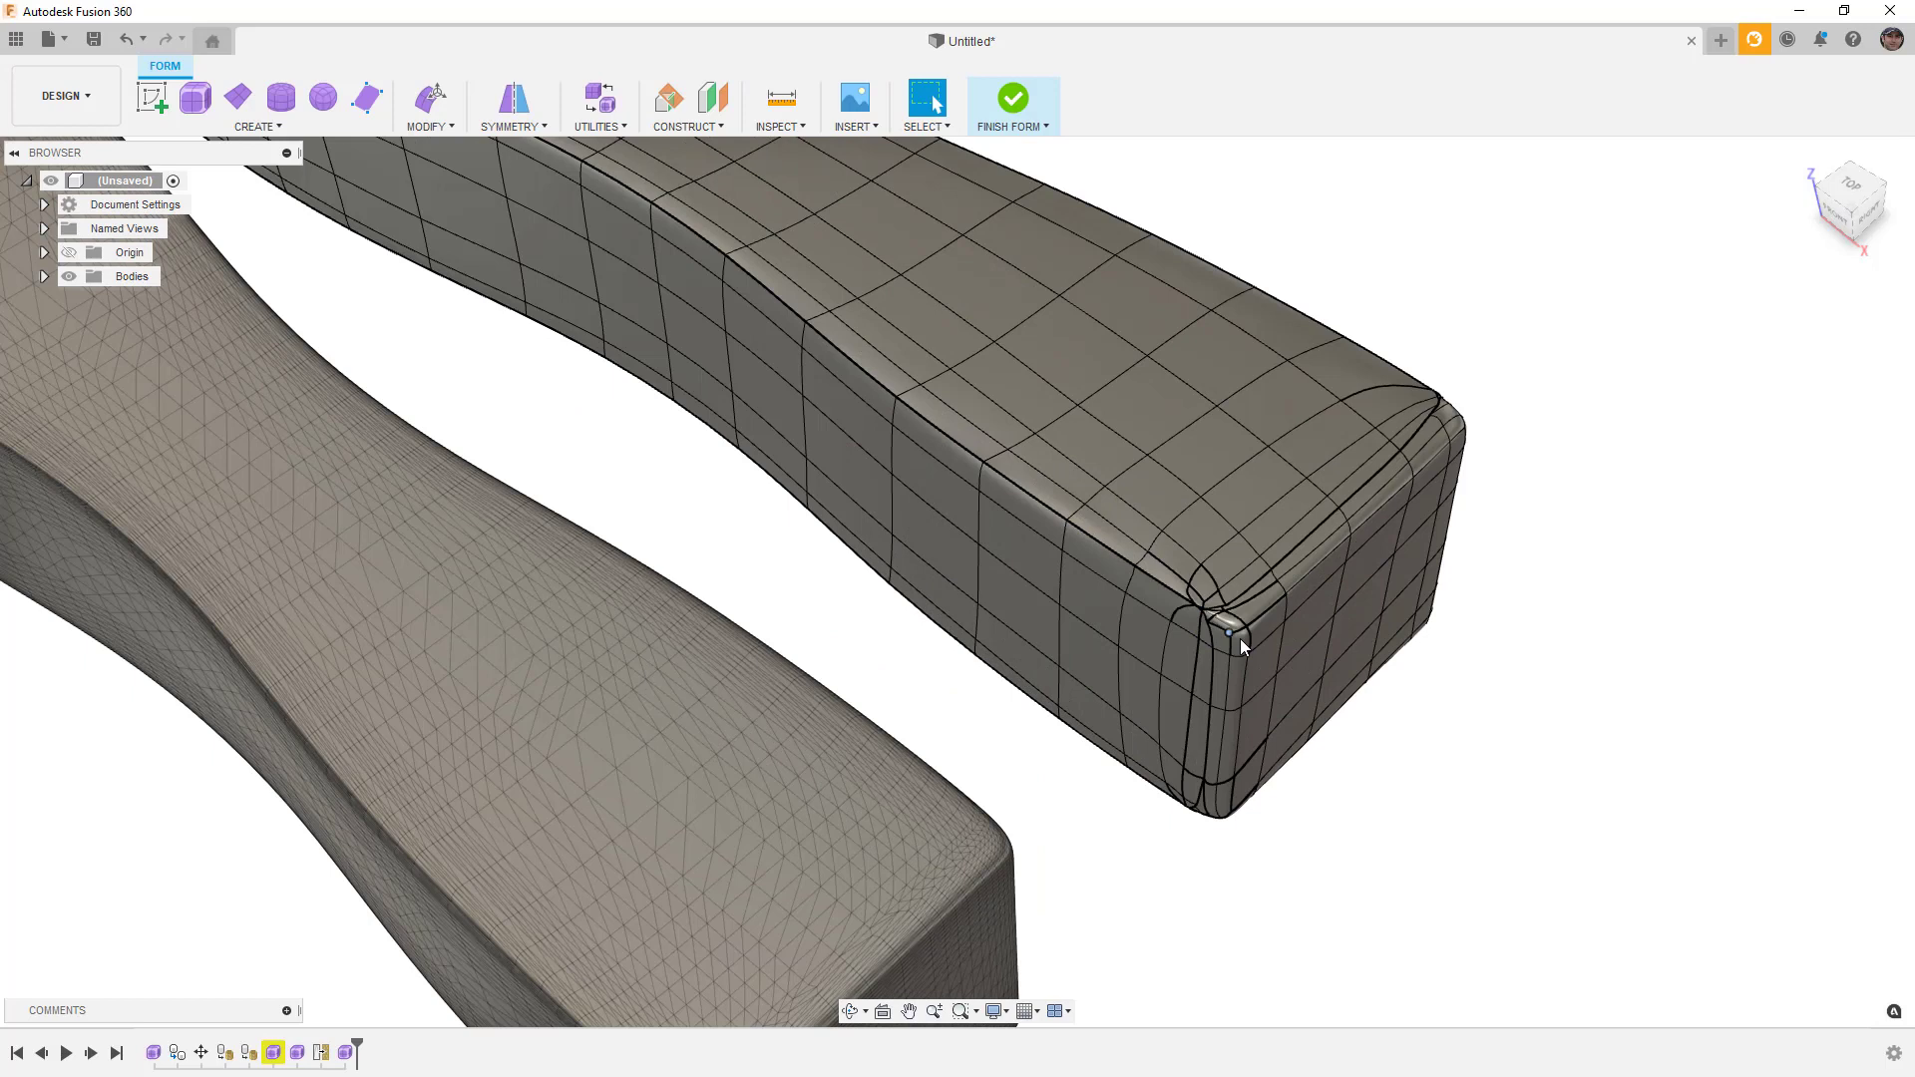
scroll(1217, 608, up, 5)
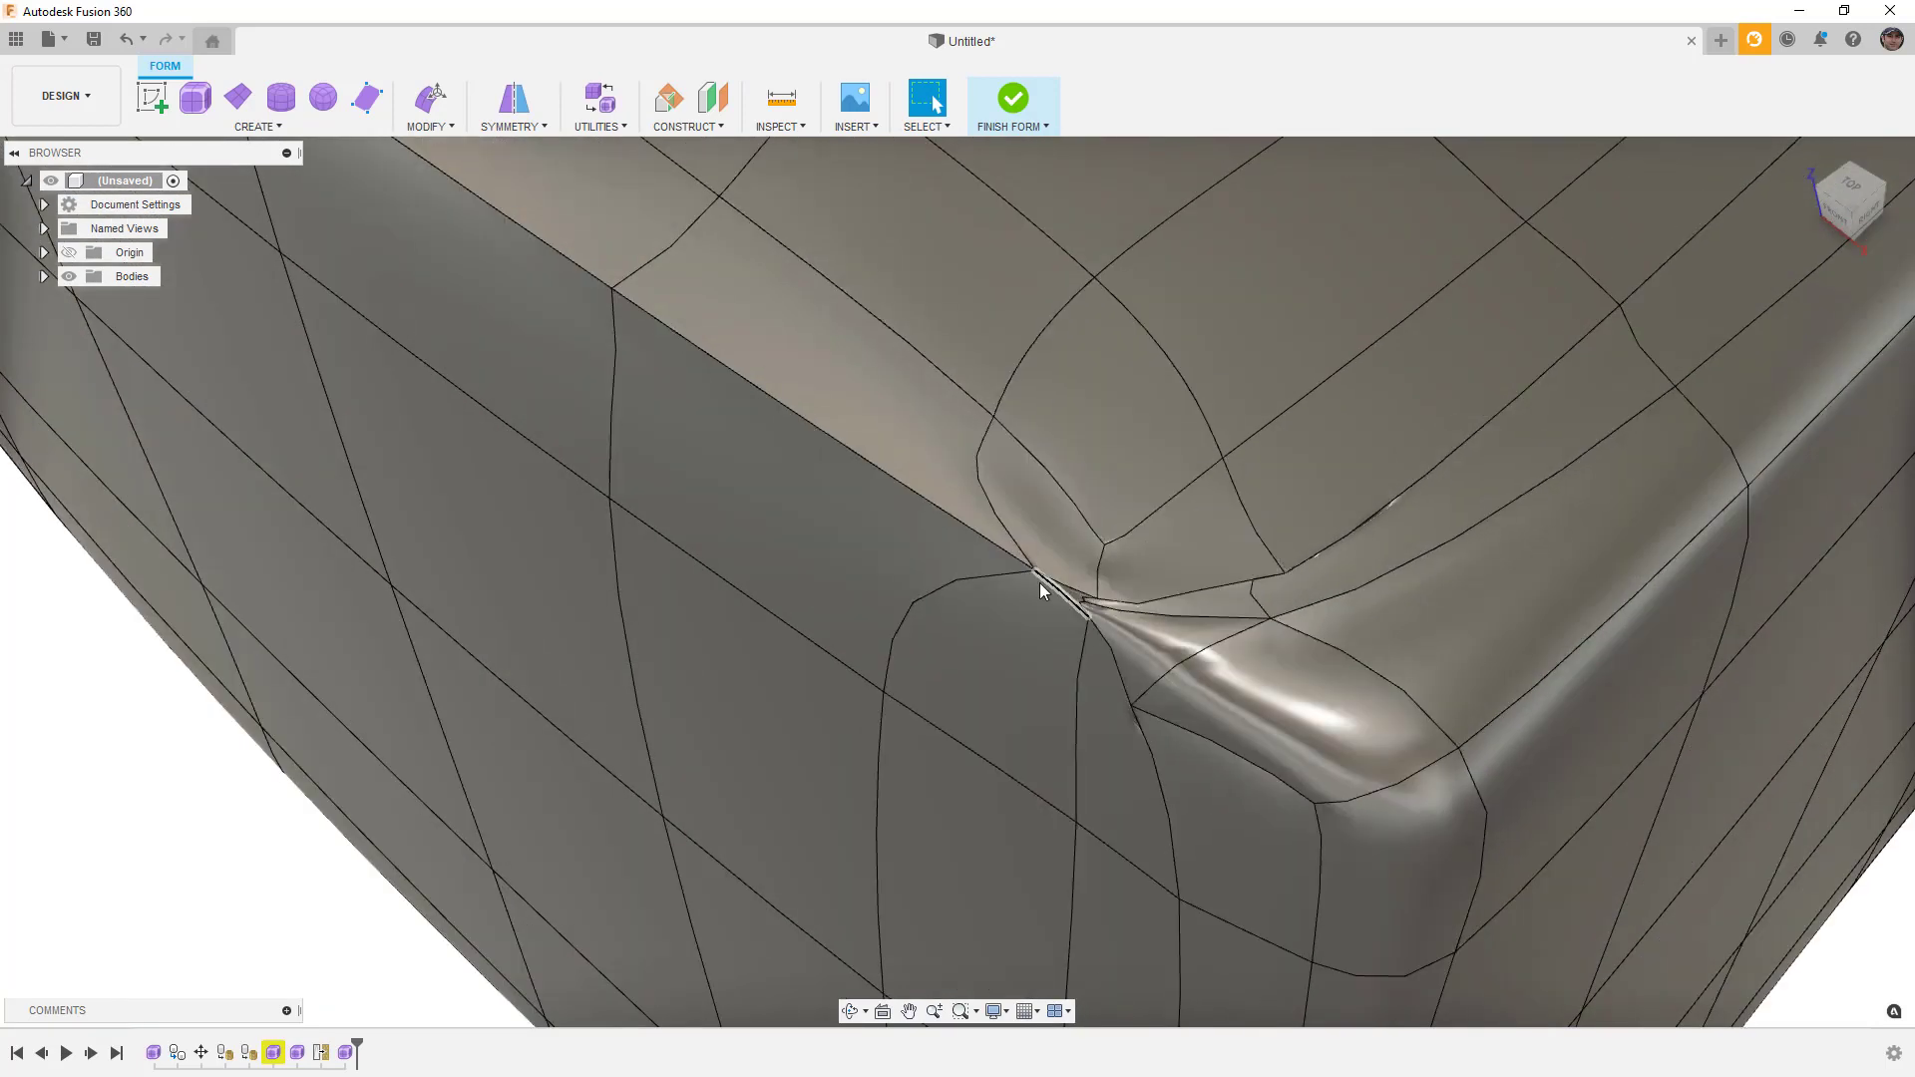
scroll(1077, 619, down, 8)
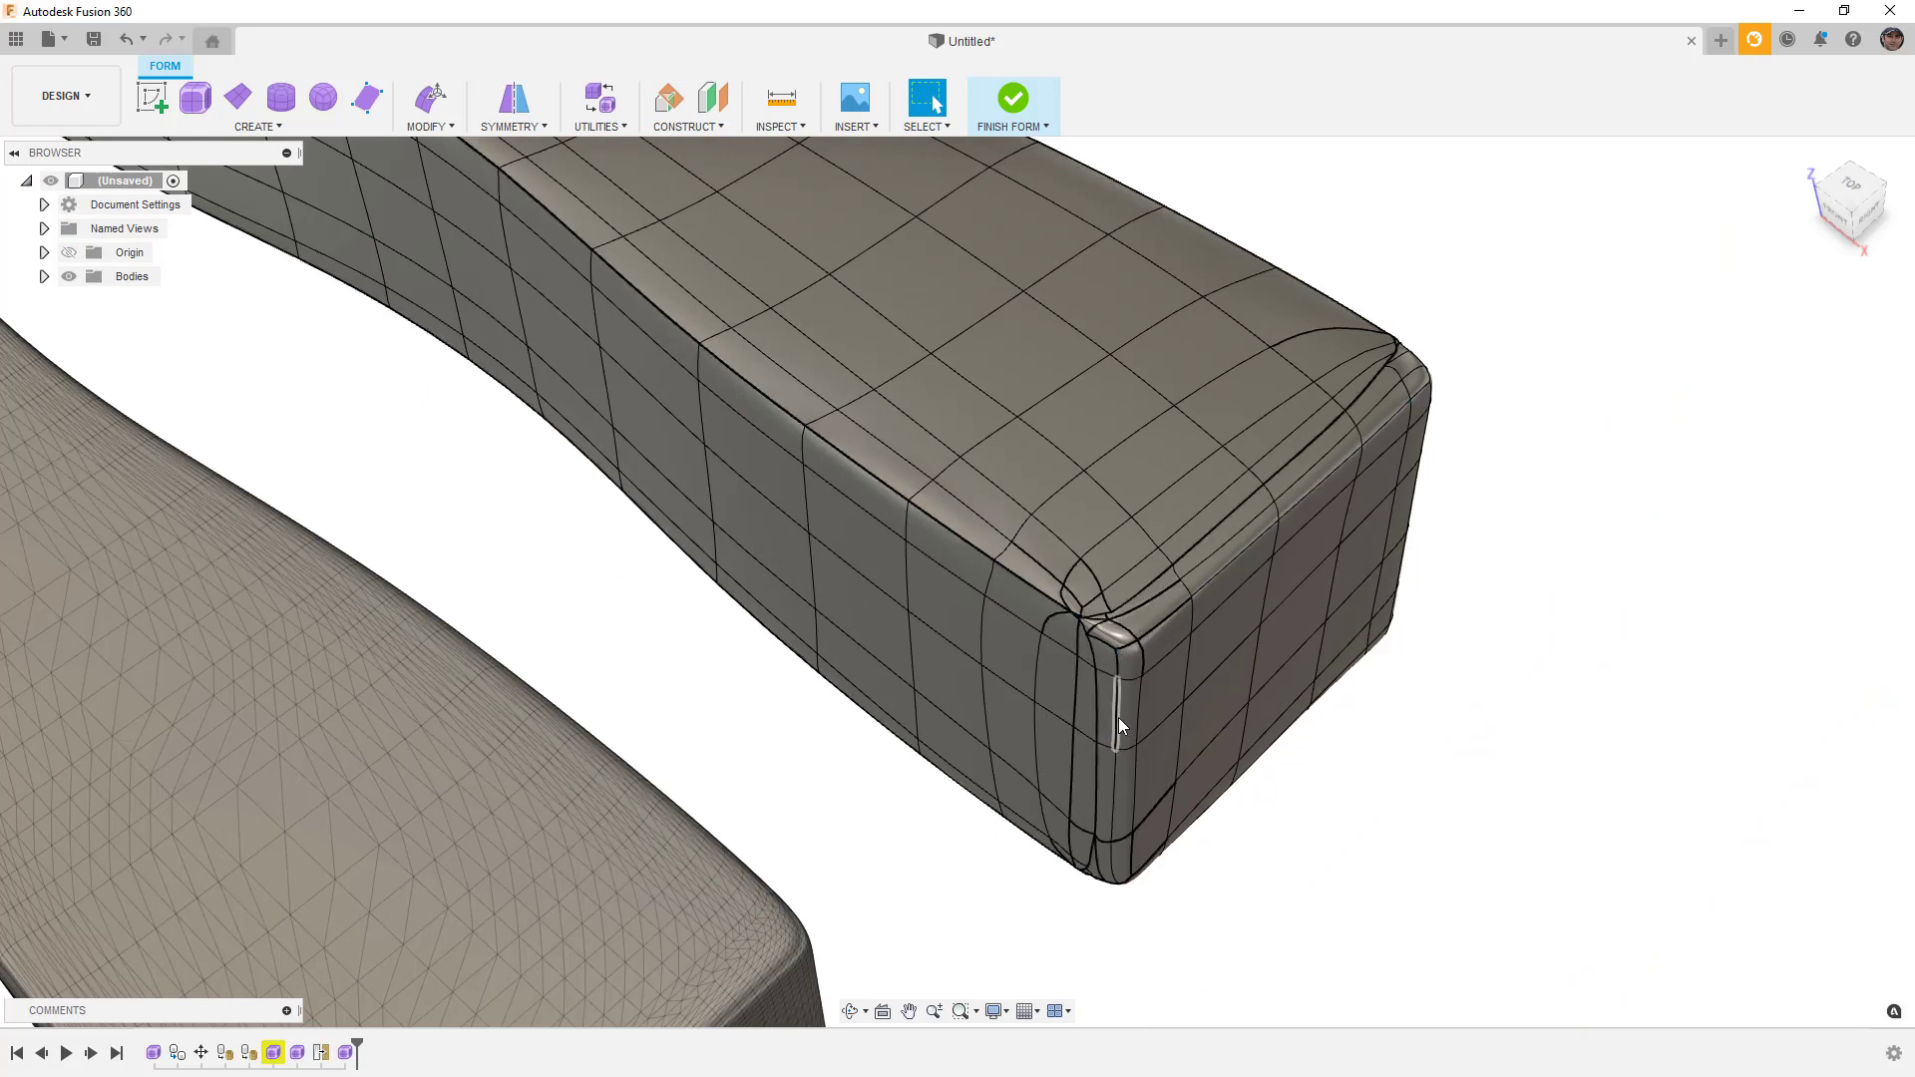
scroll(1117, 716, down, 4)
scroll(1111, 600, up, 2)
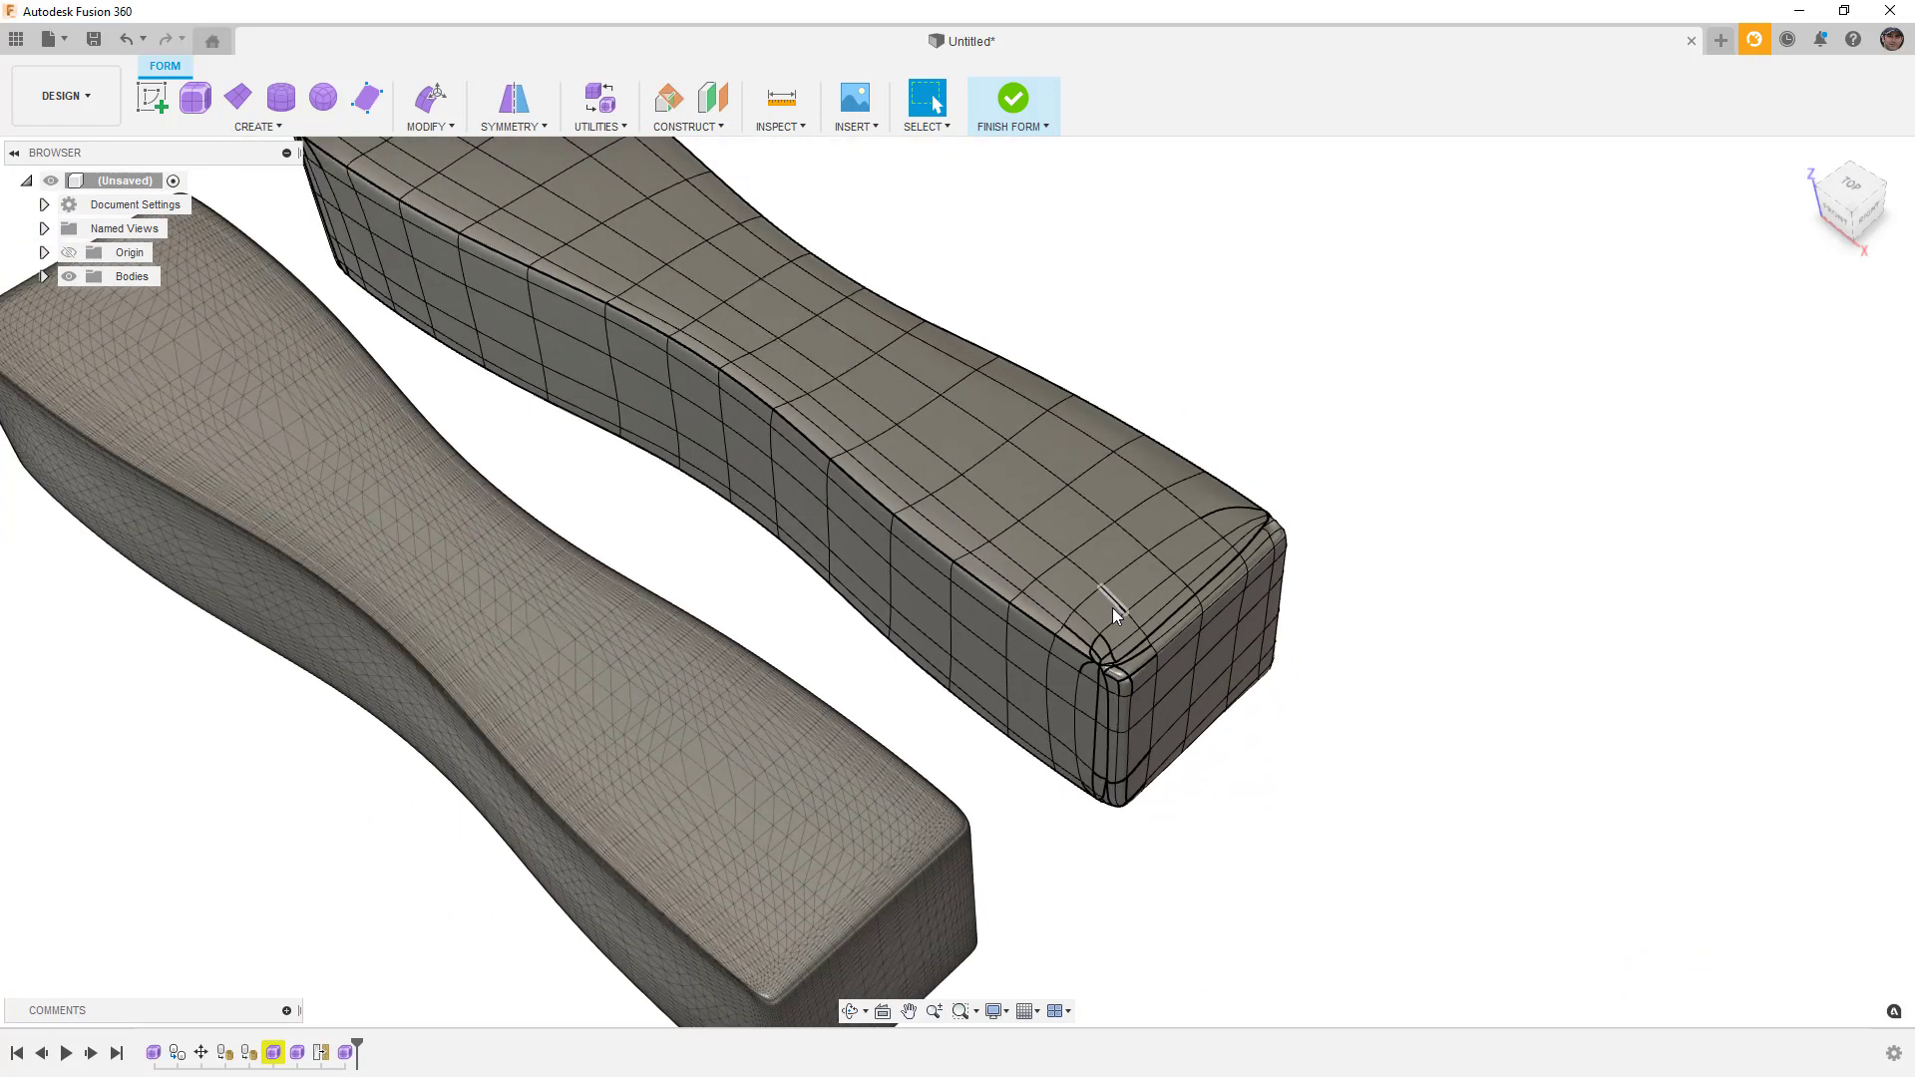
scroll(1219, 621, down, 6)
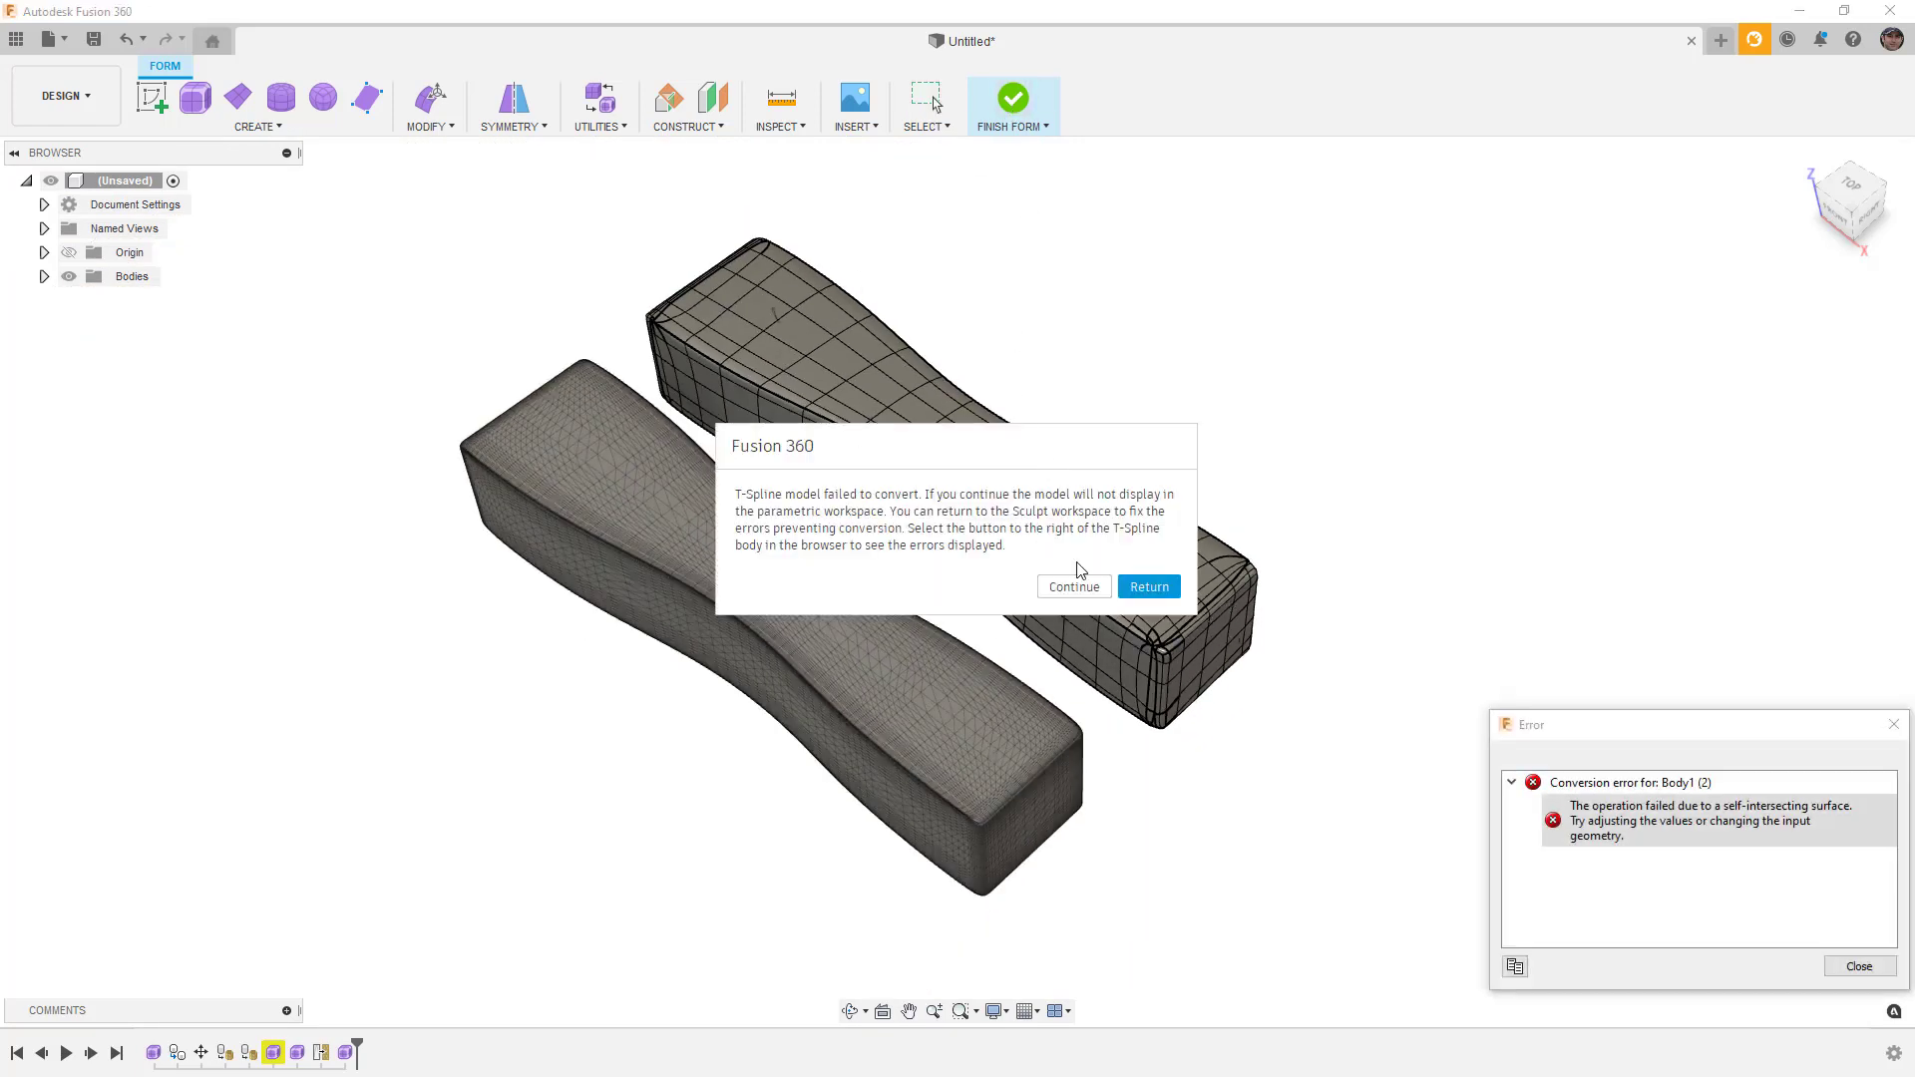
click(1070, 582)
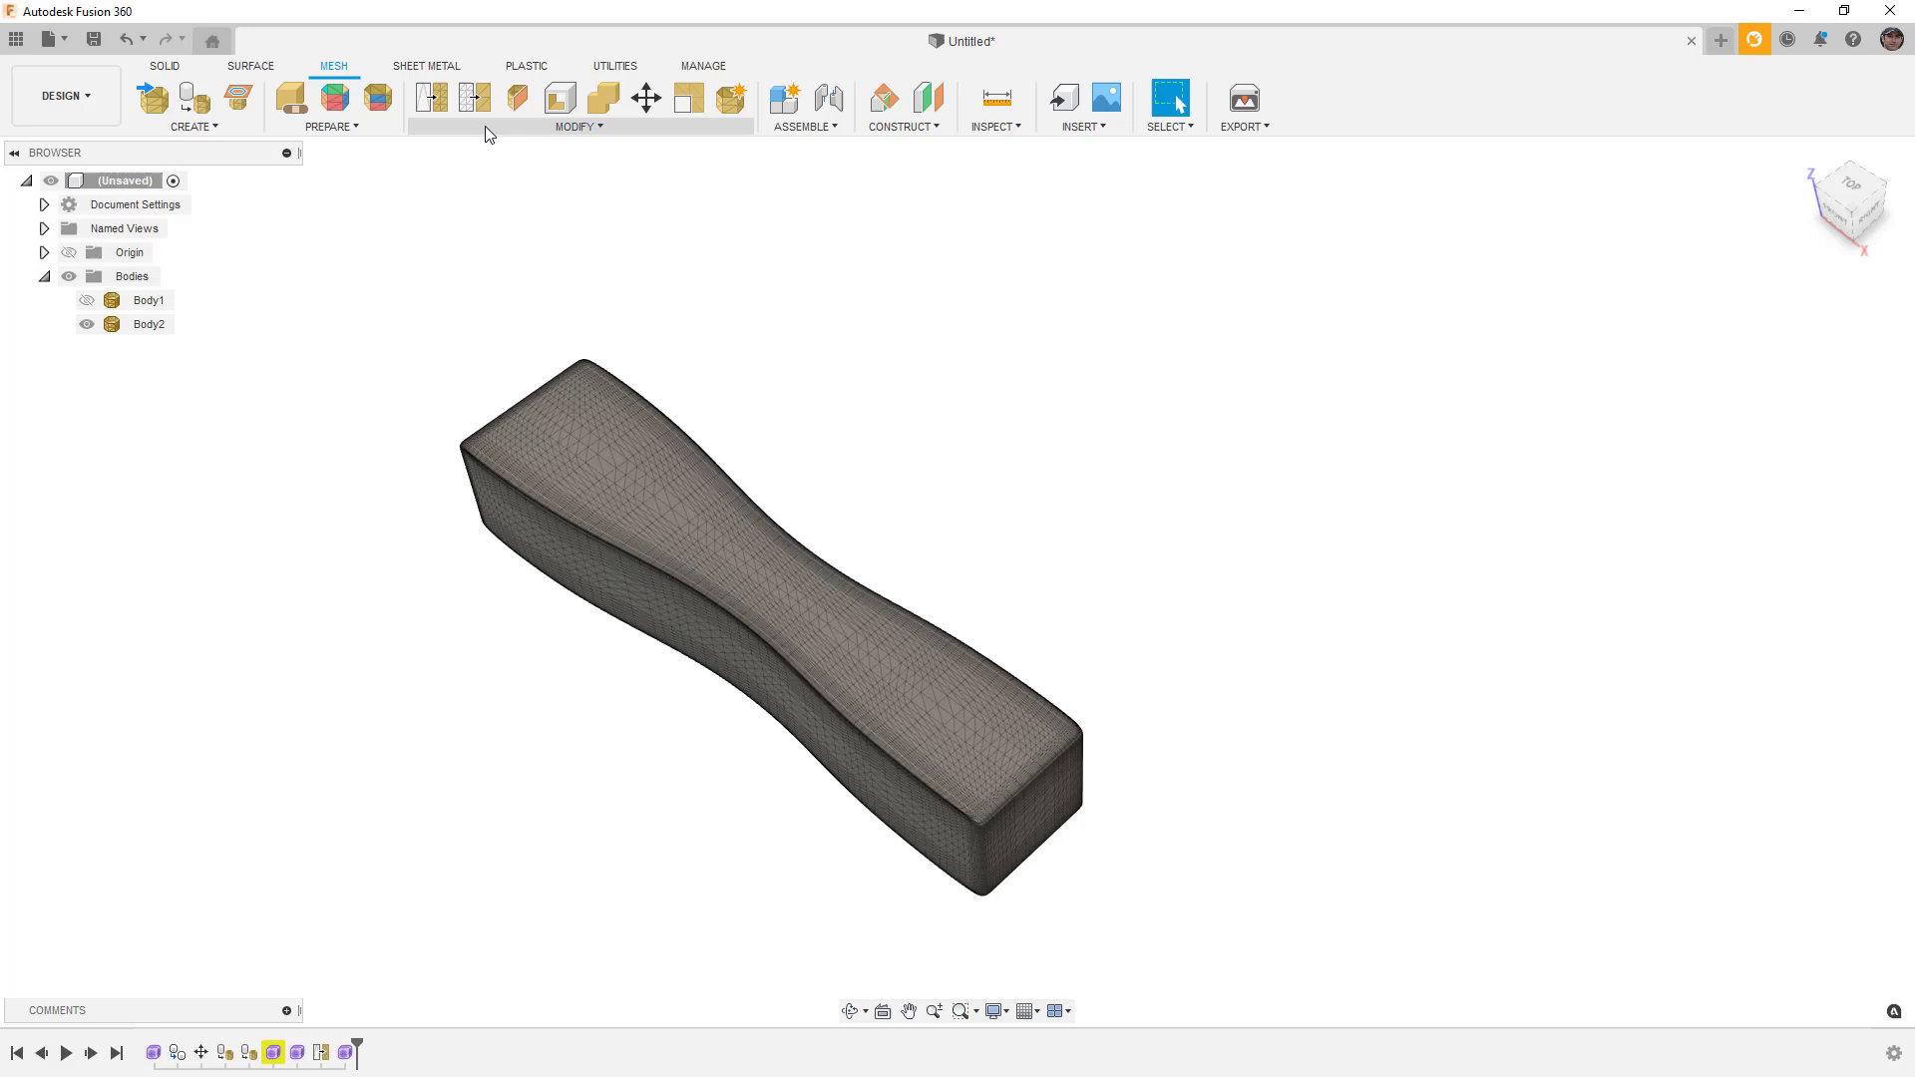
Step: Remesh the left bar Body2 into larger triangles, previewing before applying
click(431, 97)
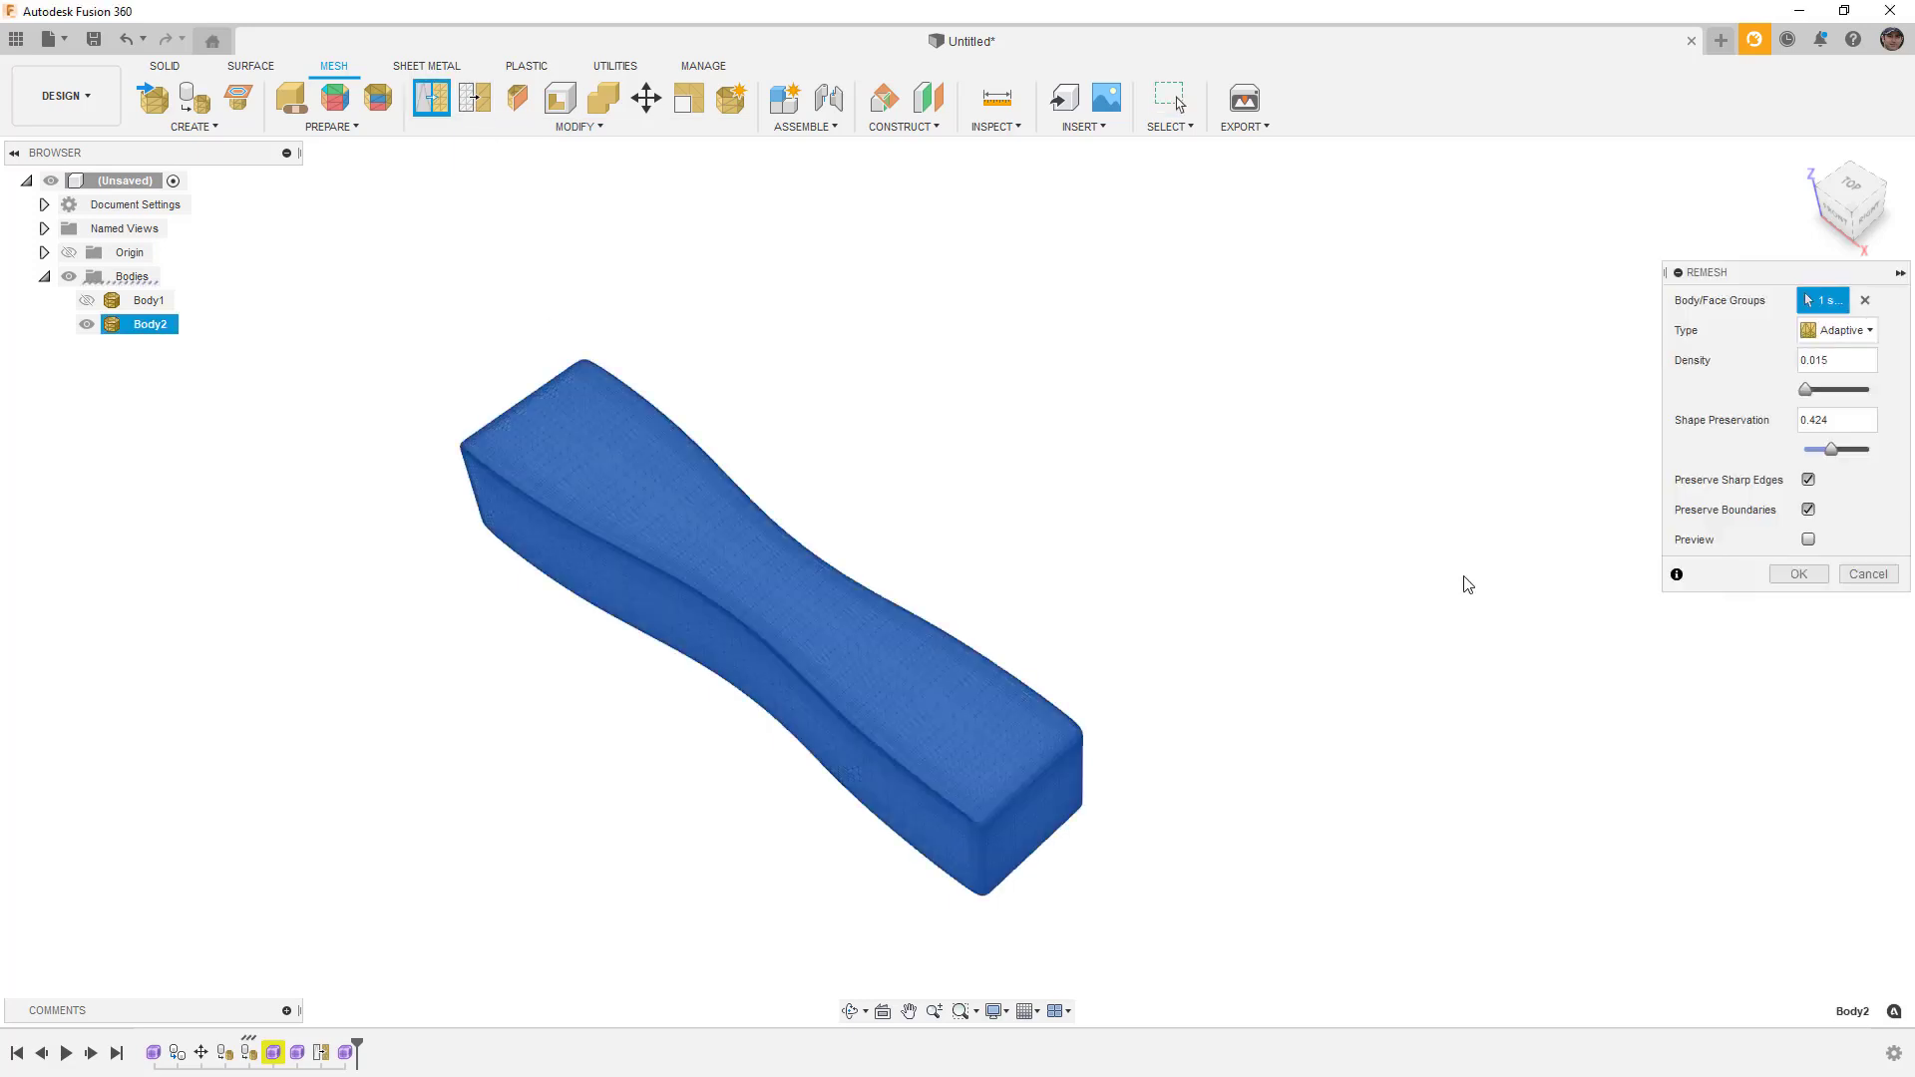
click(1808, 540)
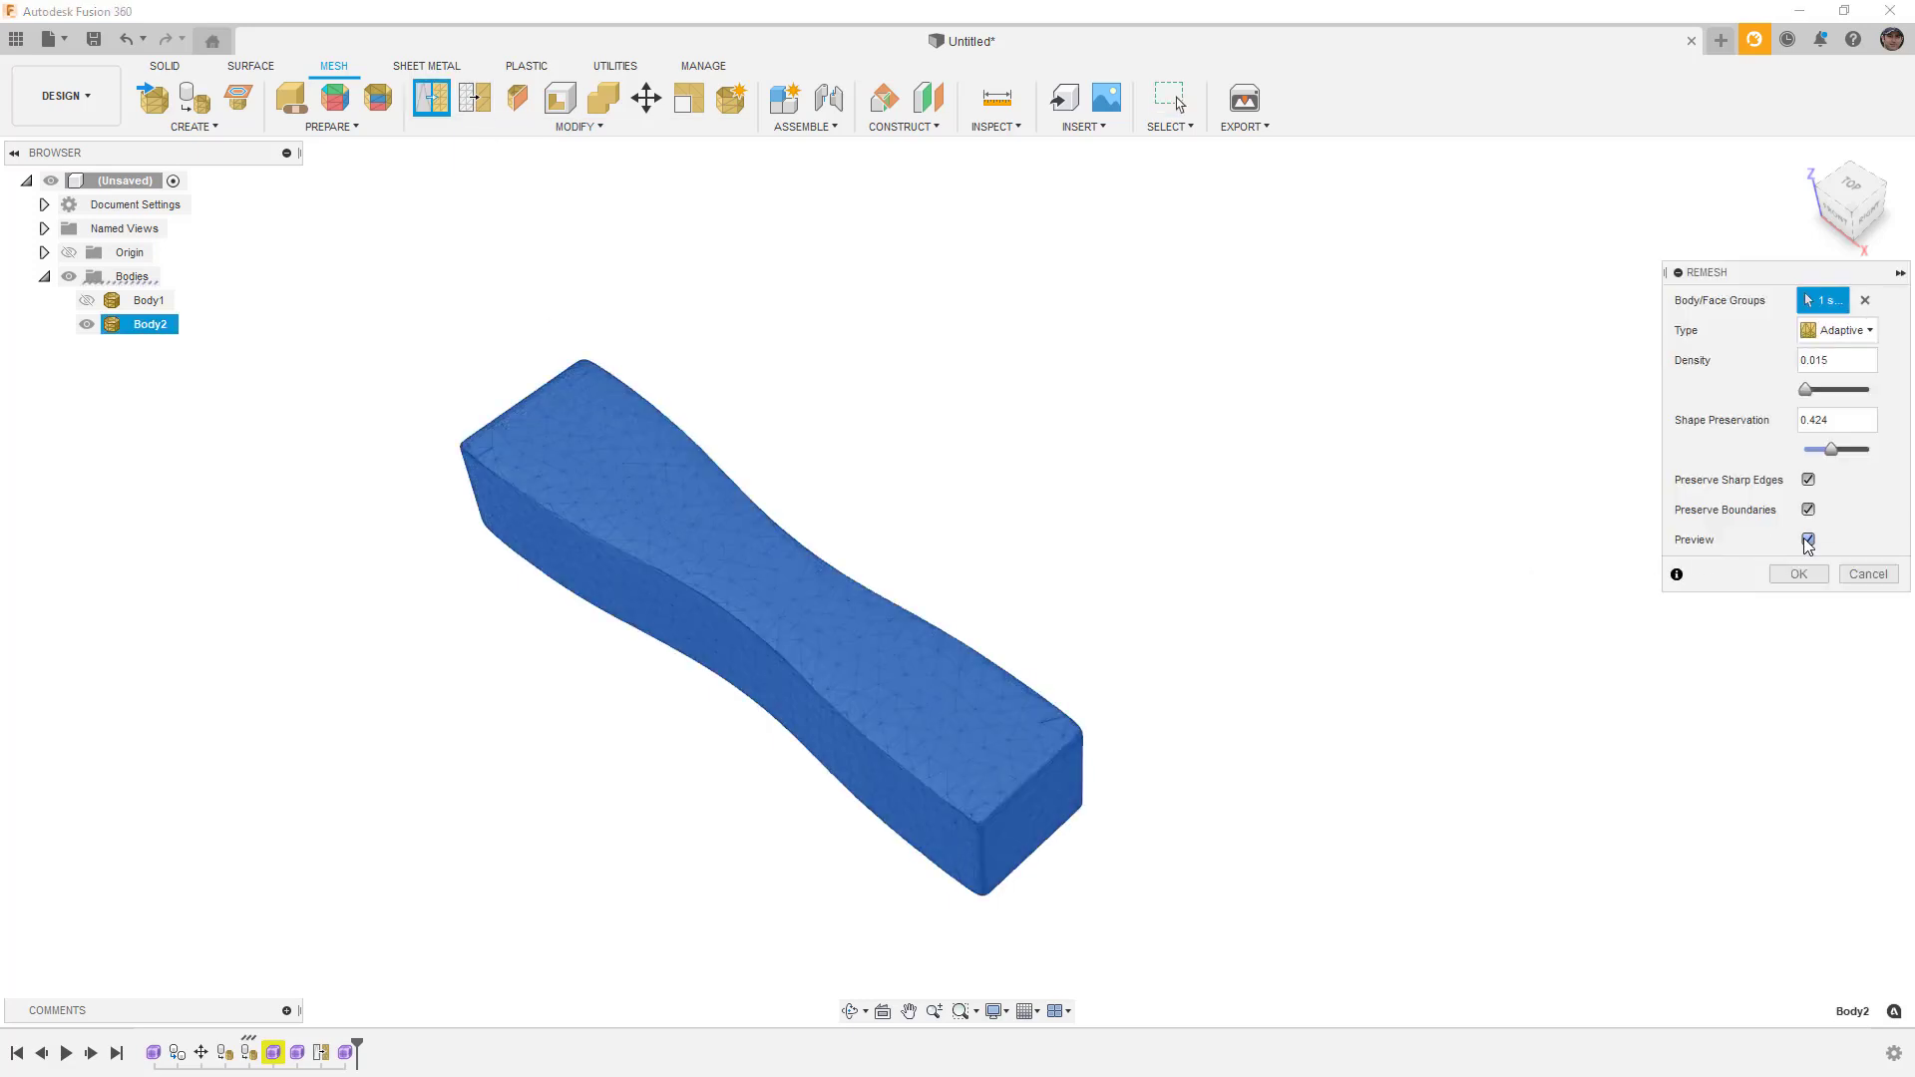
click(1798, 574)
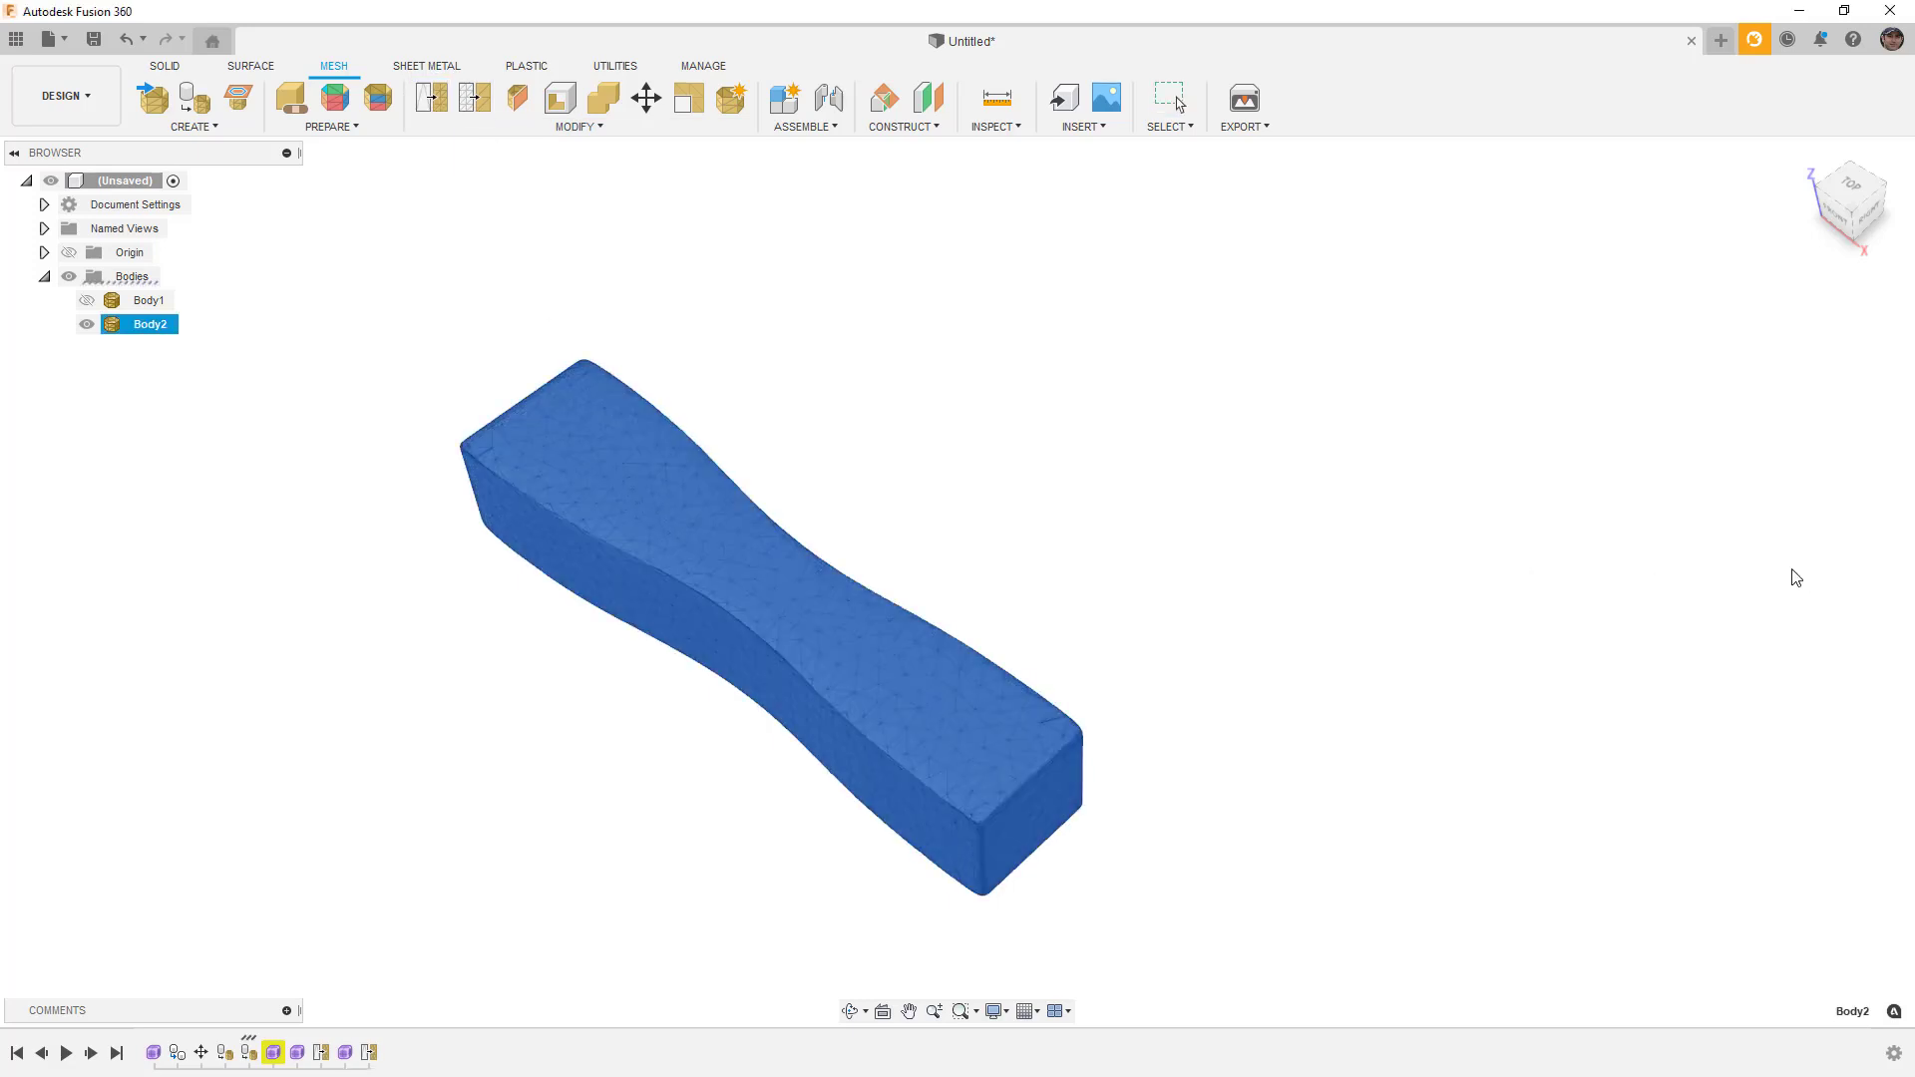
Step: Preview a Reduce on Body2, cancel it, and orbit the bar to inspect it
click(475, 98)
click(718, 503)
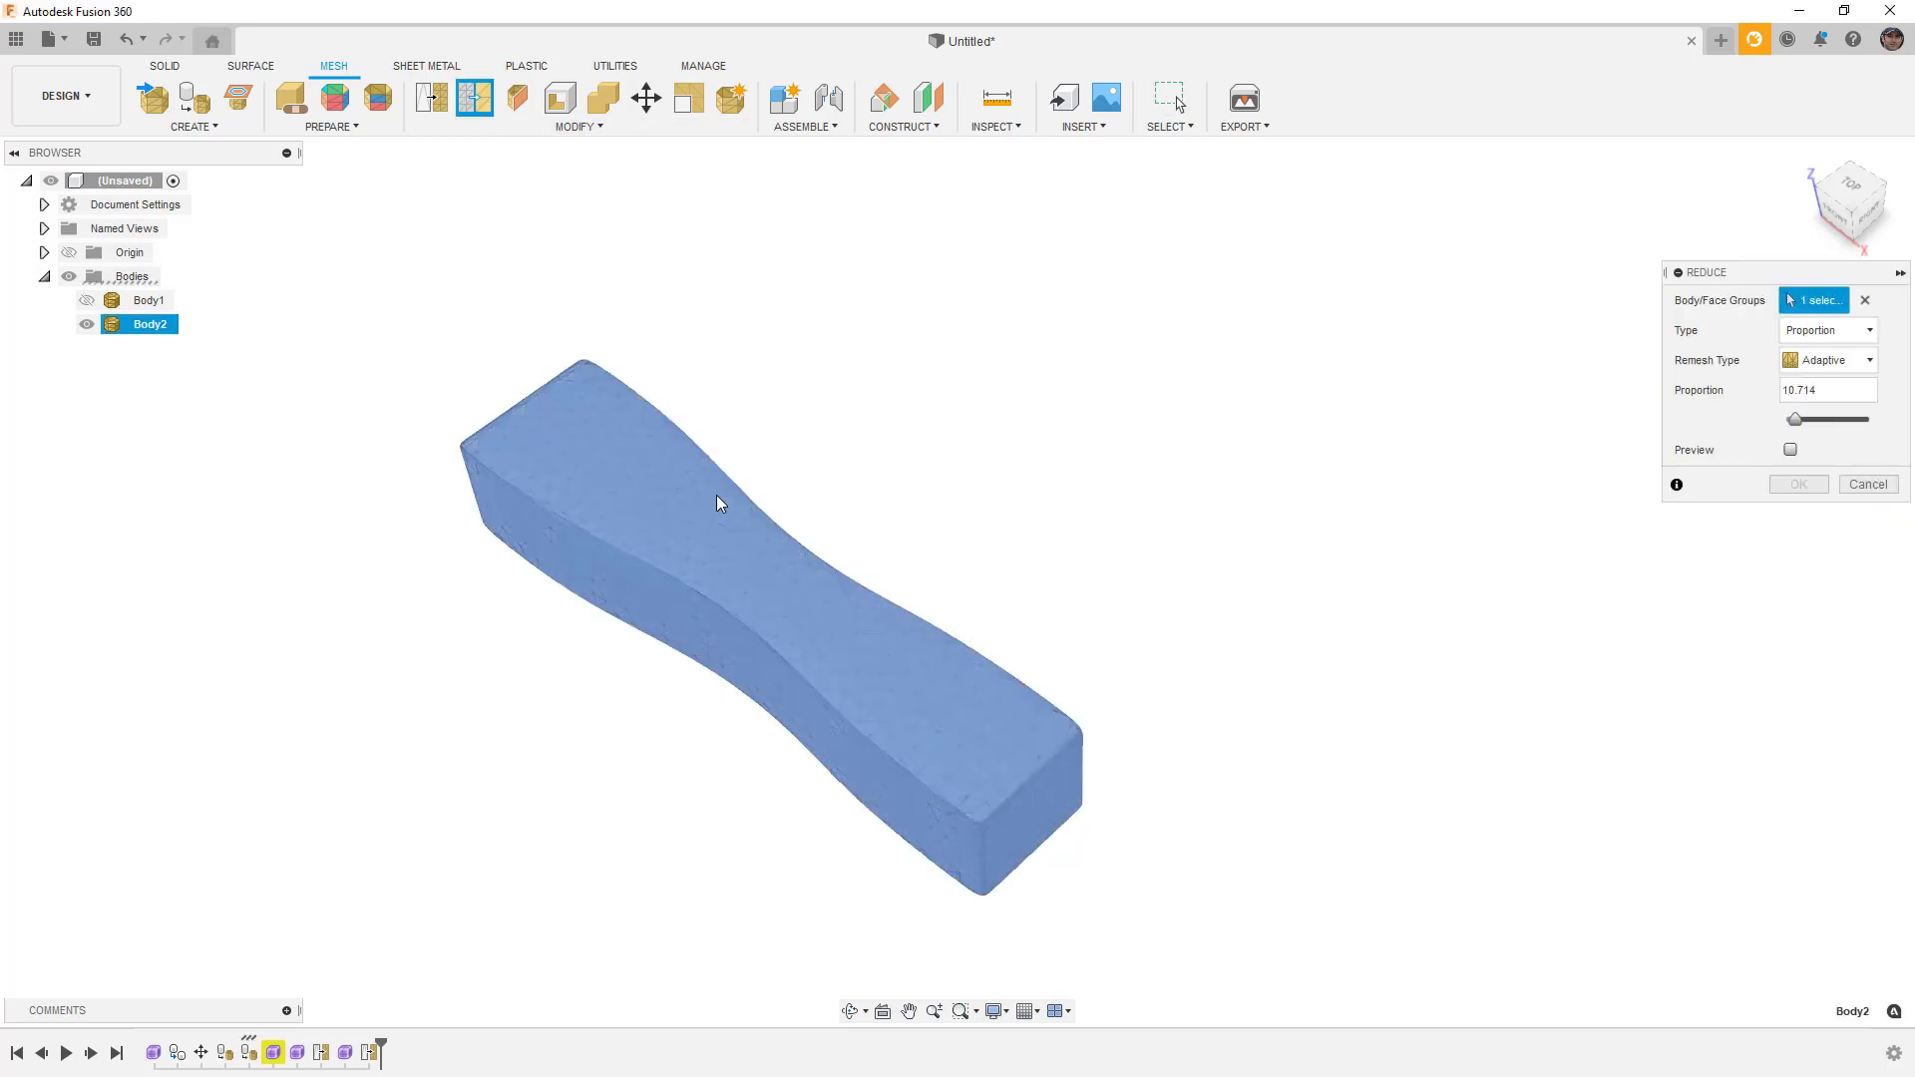
click(1790, 449)
click(1796, 484)
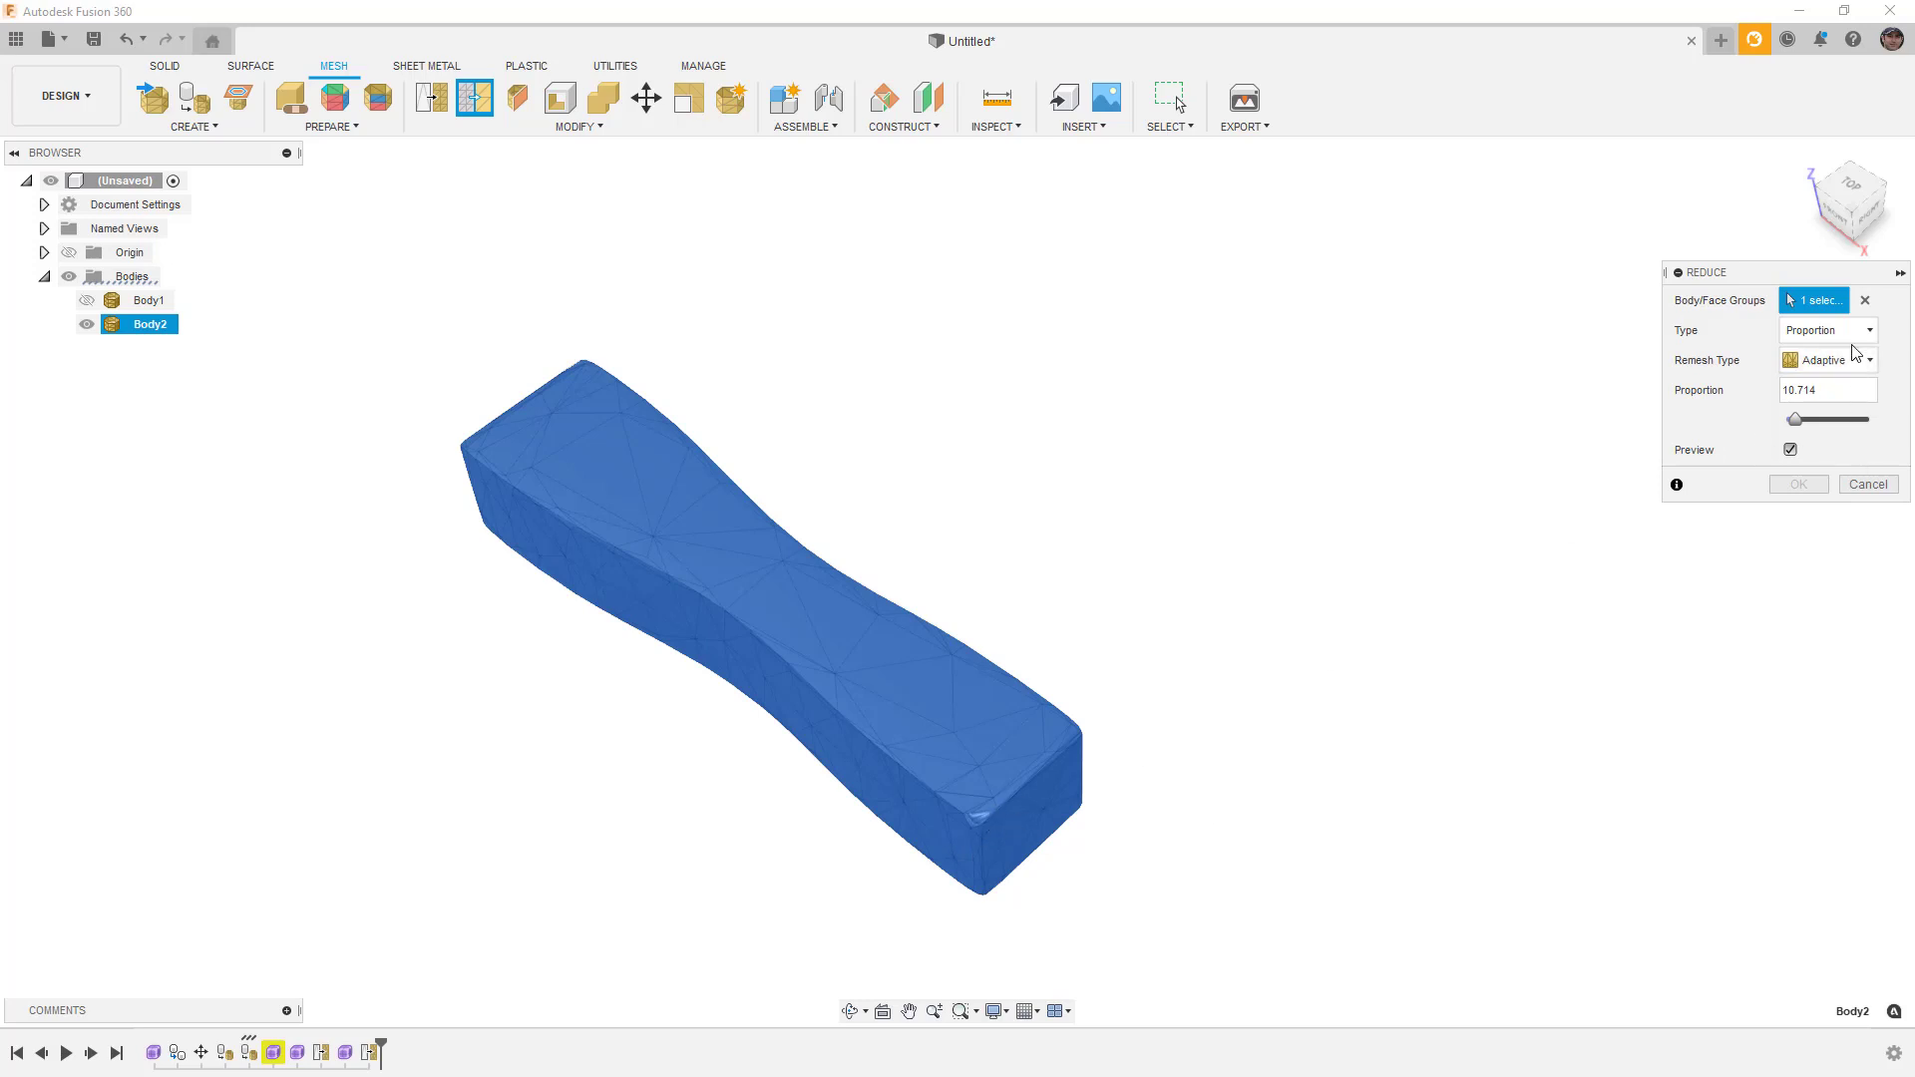
click(1868, 484)
scroll(997, 815, up, 3)
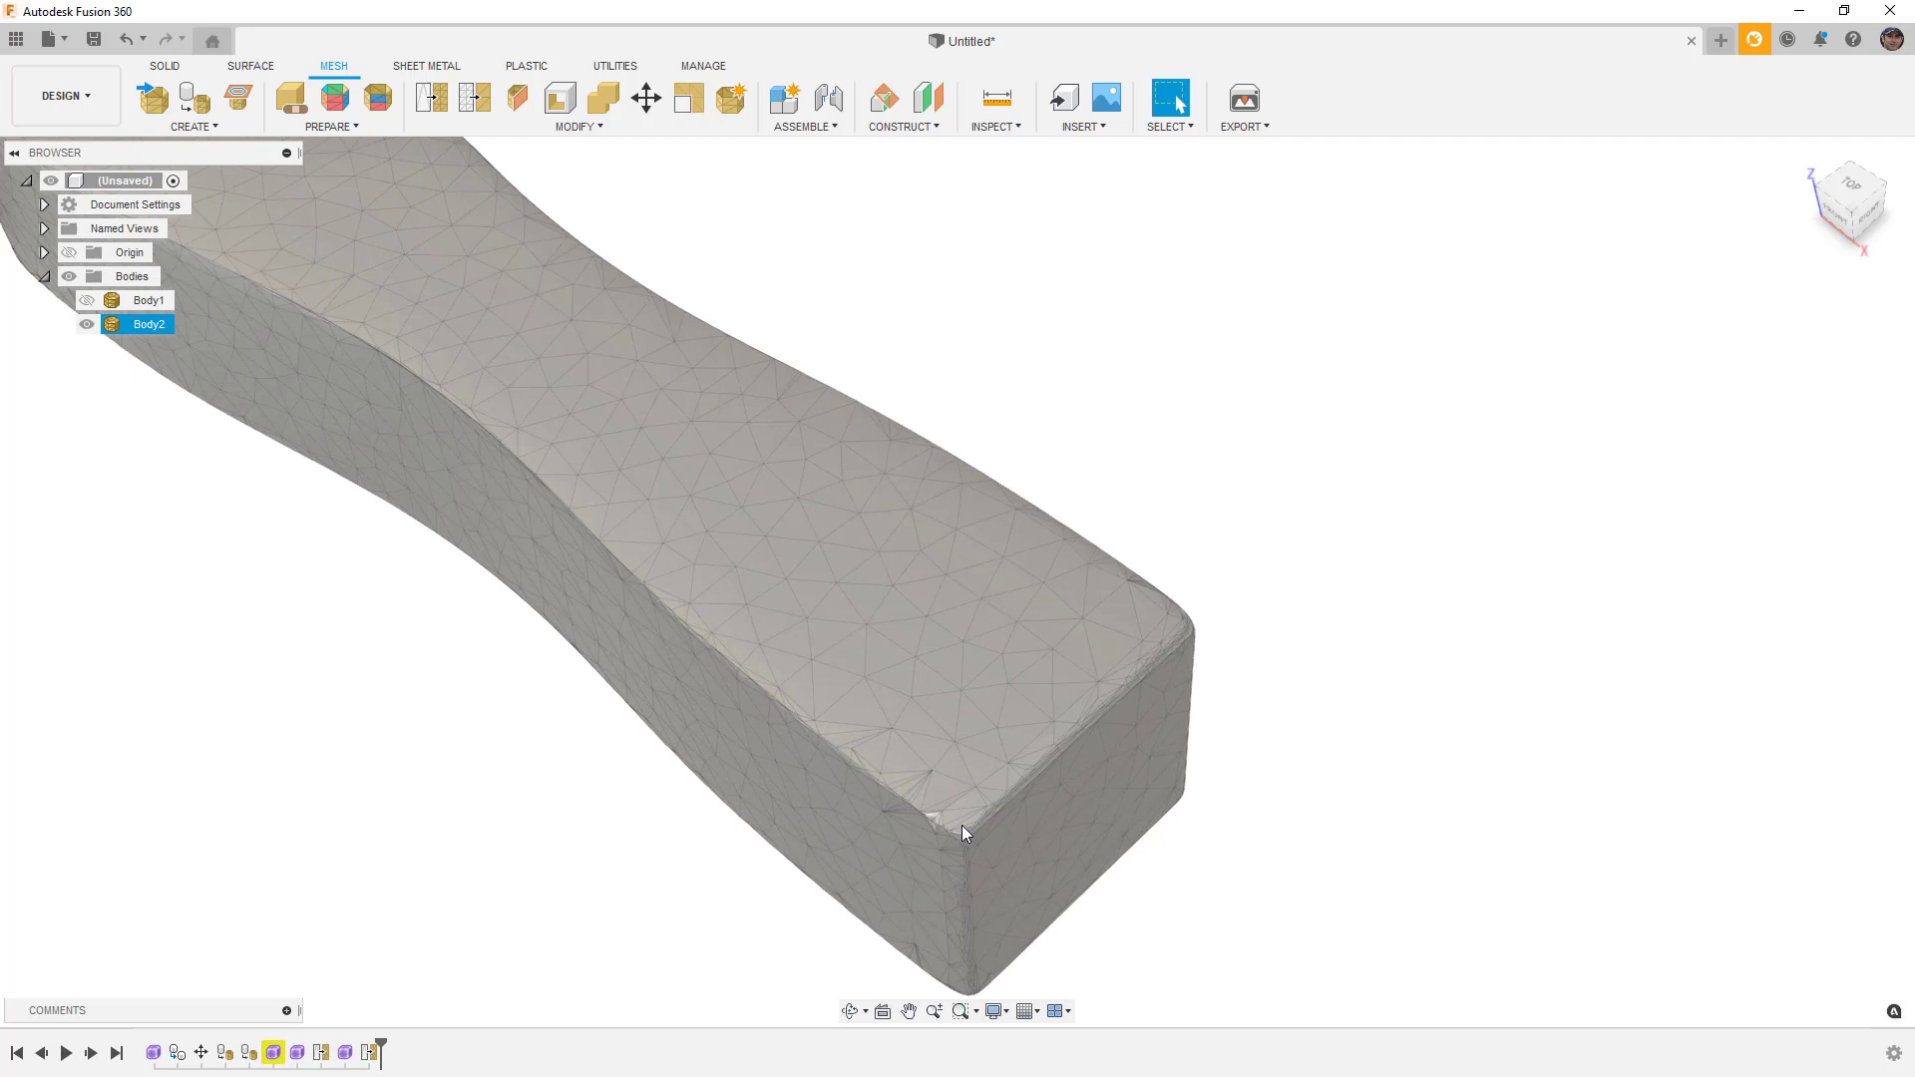
scroll(961, 824, up, 3)
scroll(937, 827, down, 6)
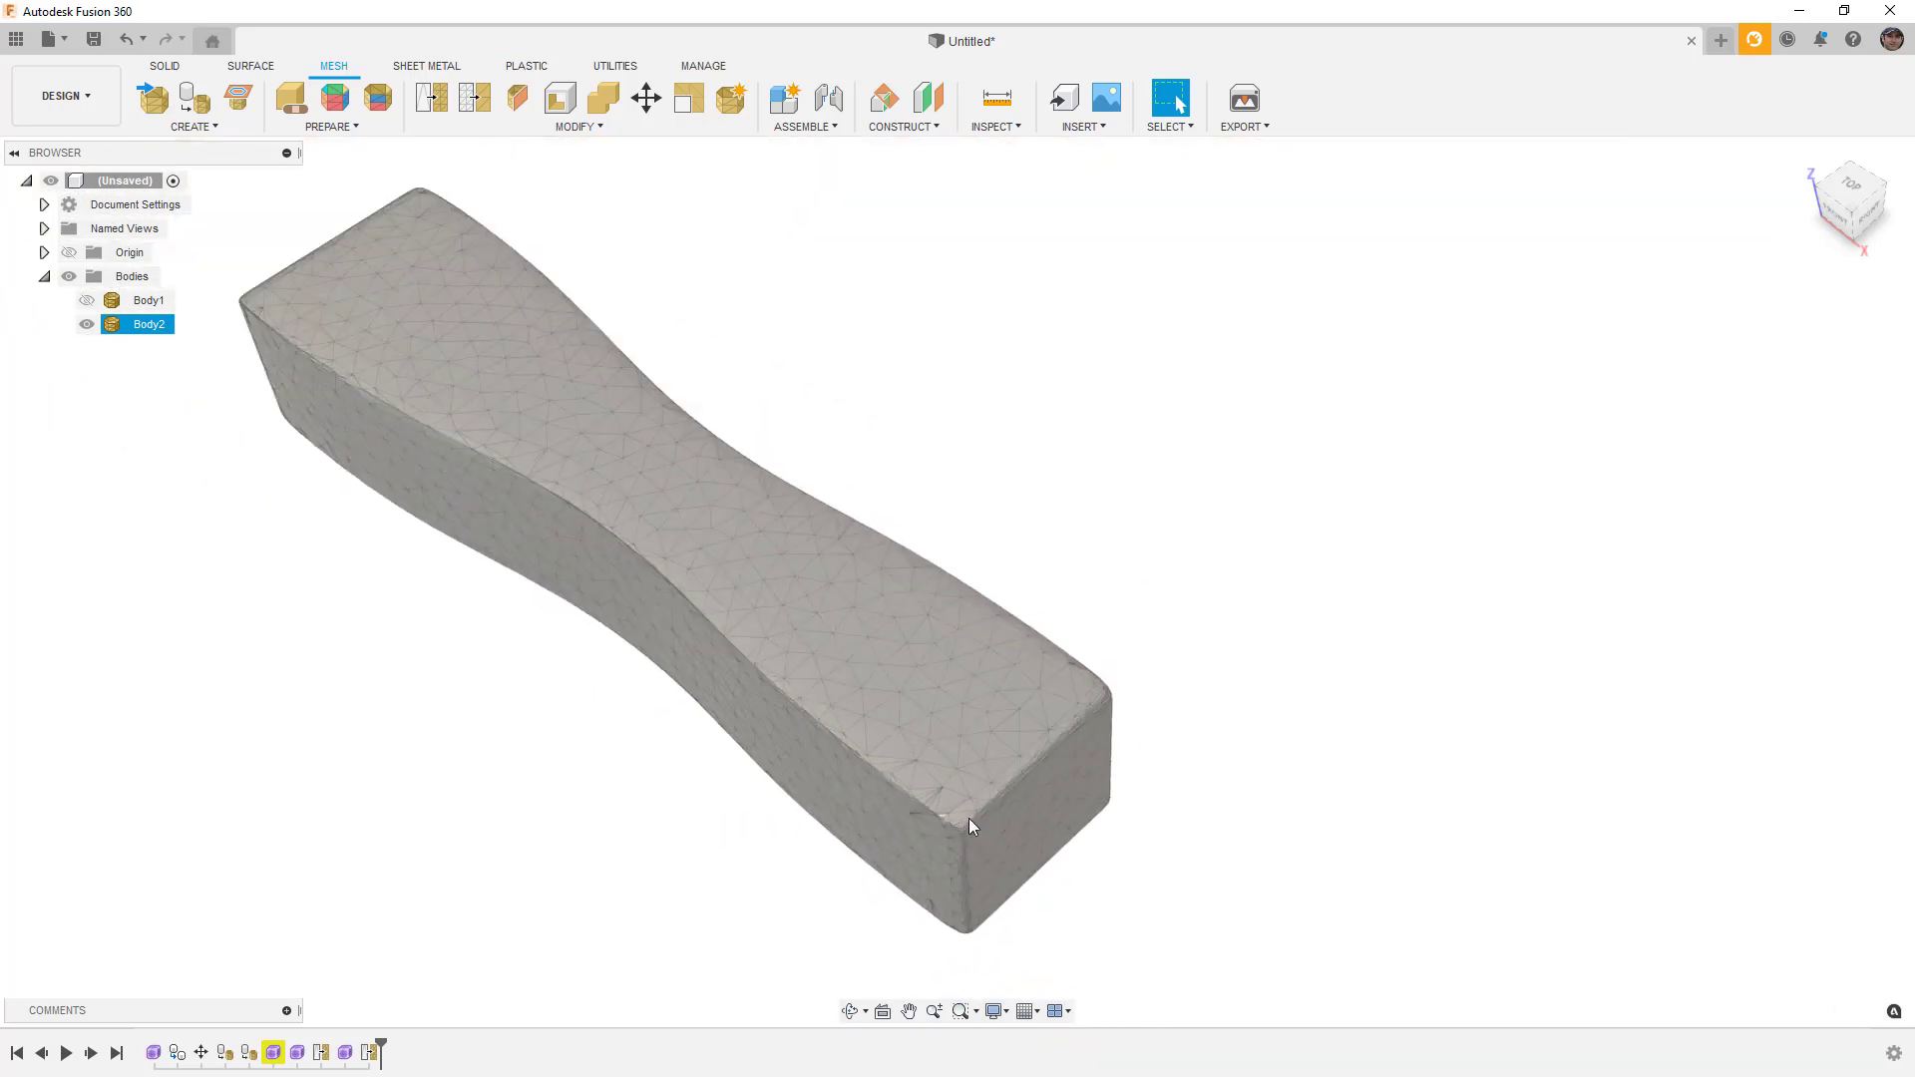
shift+middle_drag(978, 786, 784, 773)
click(827, 813)
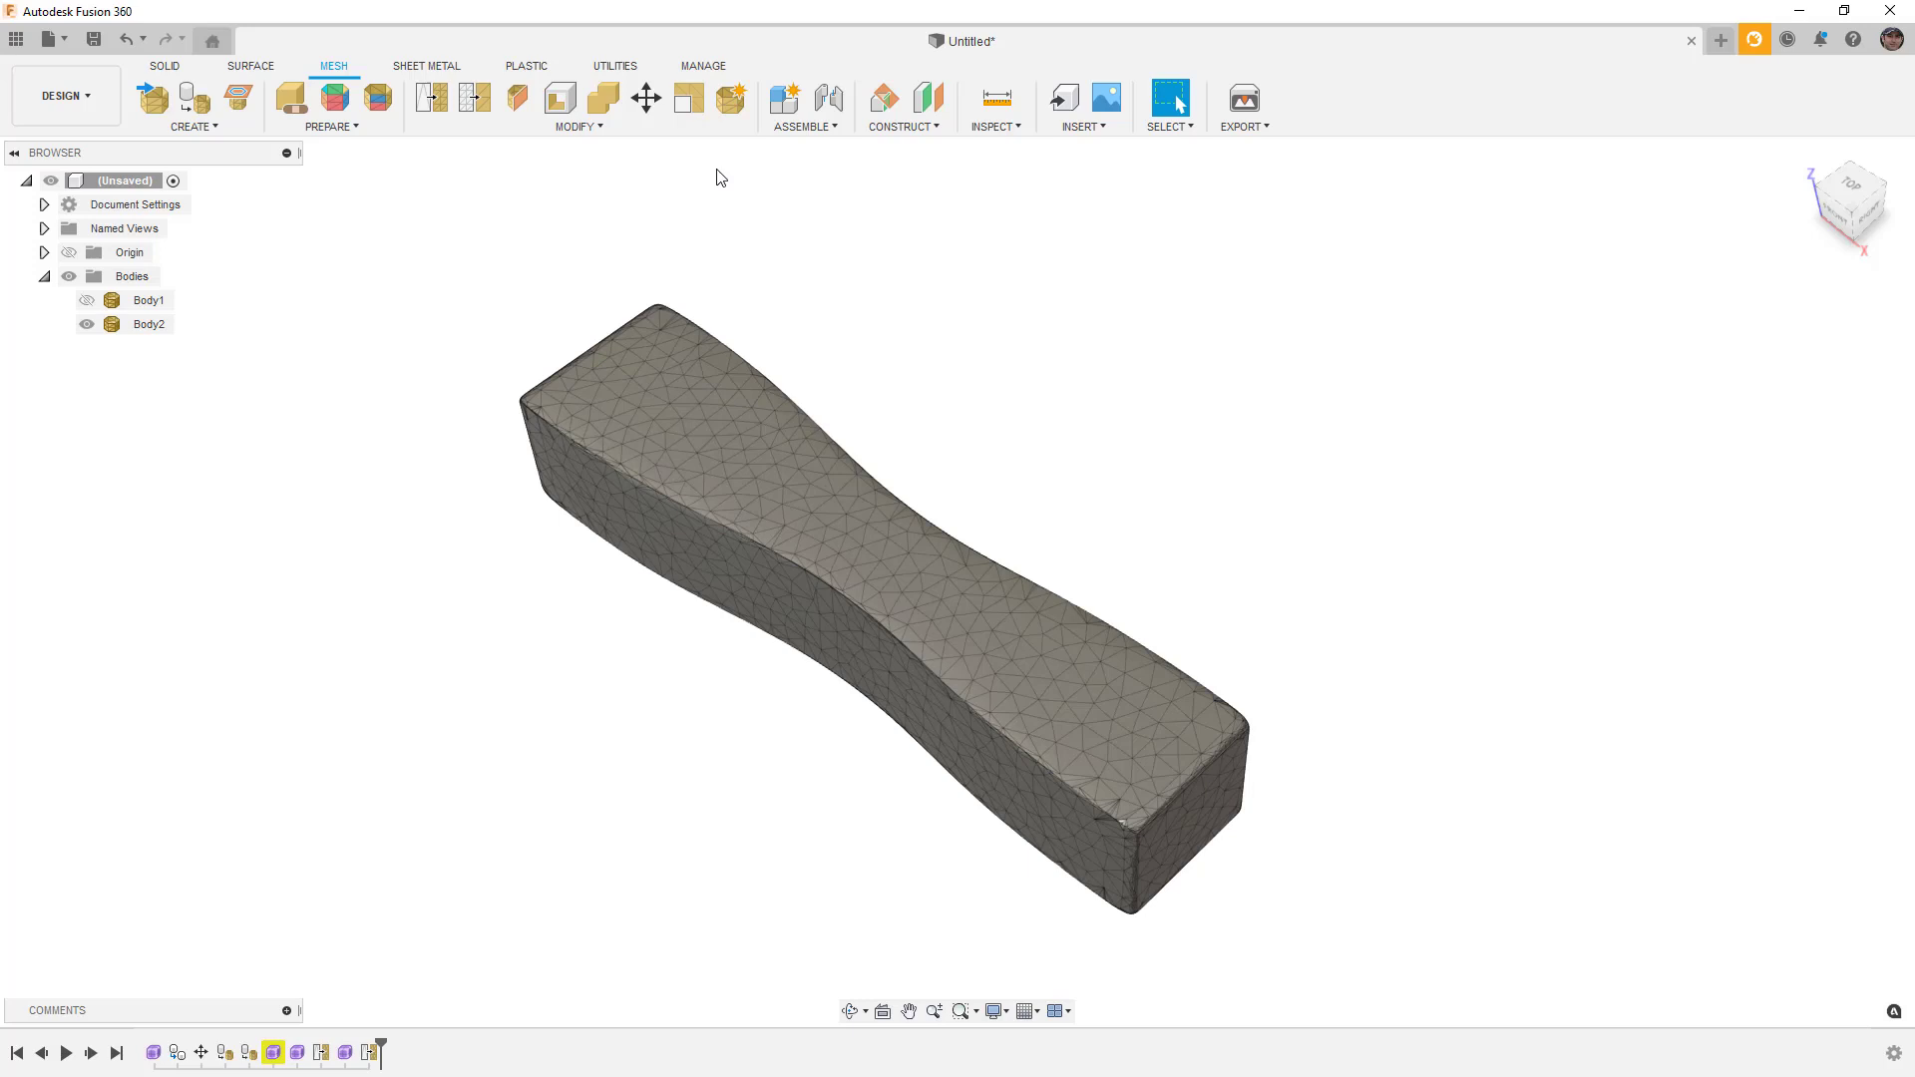
Step: Direct-edit Body2, browse the modify tools without changes, and finish to create Body2_Edited
click(731, 96)
click(1022, 544)
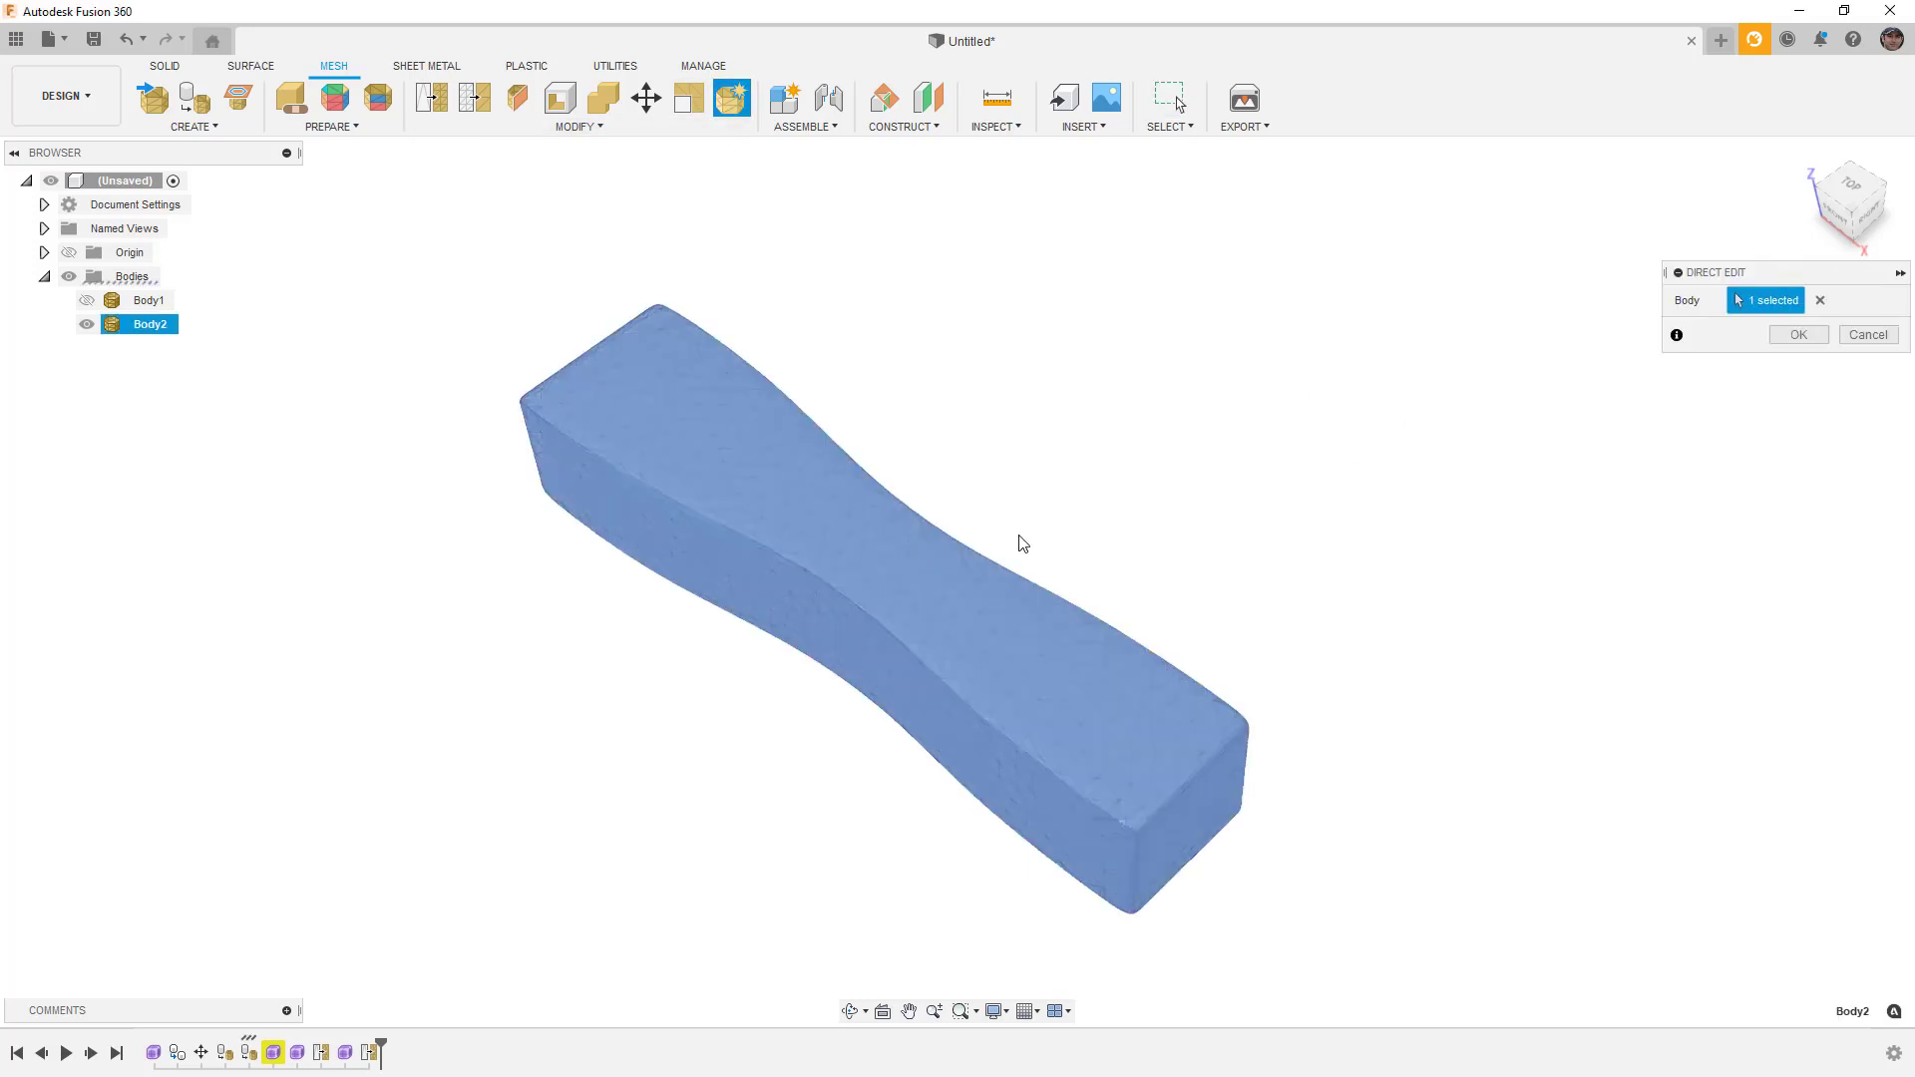
click(1798, 334)
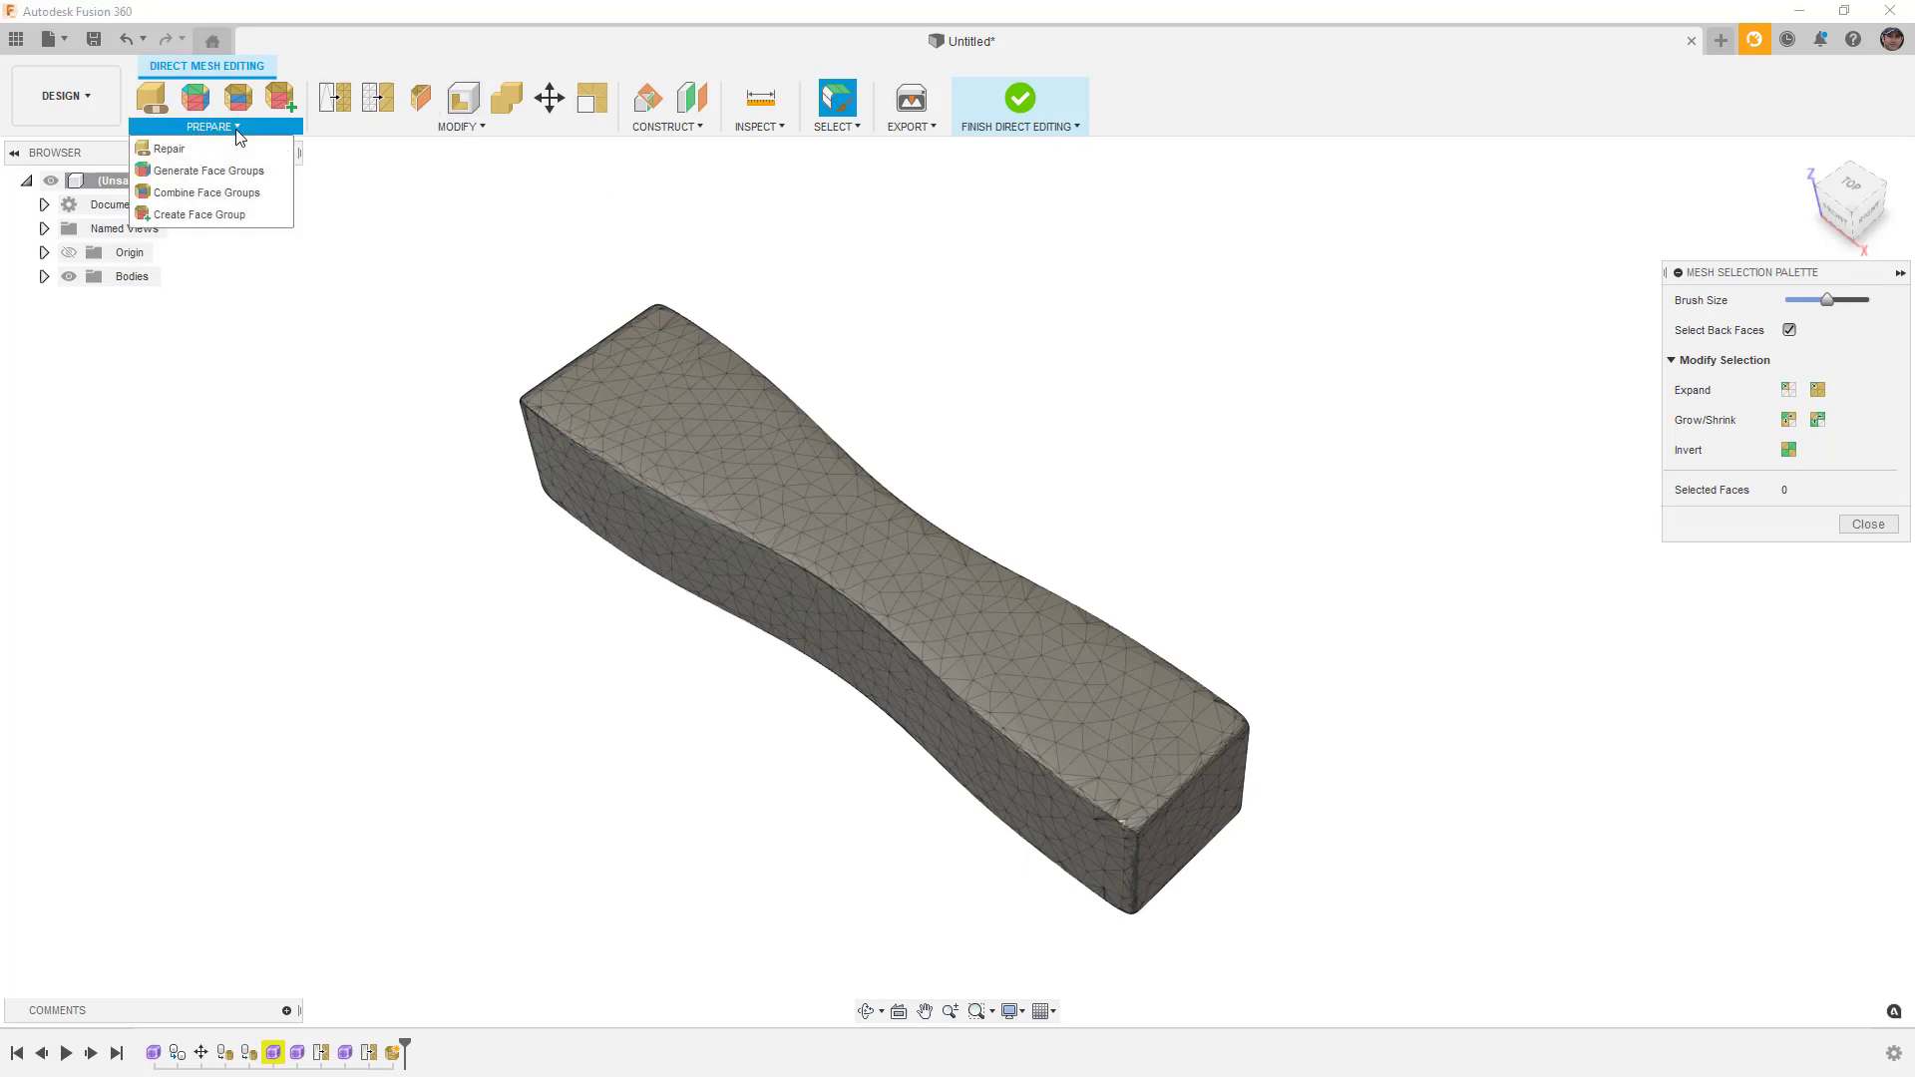
click(459, 126)
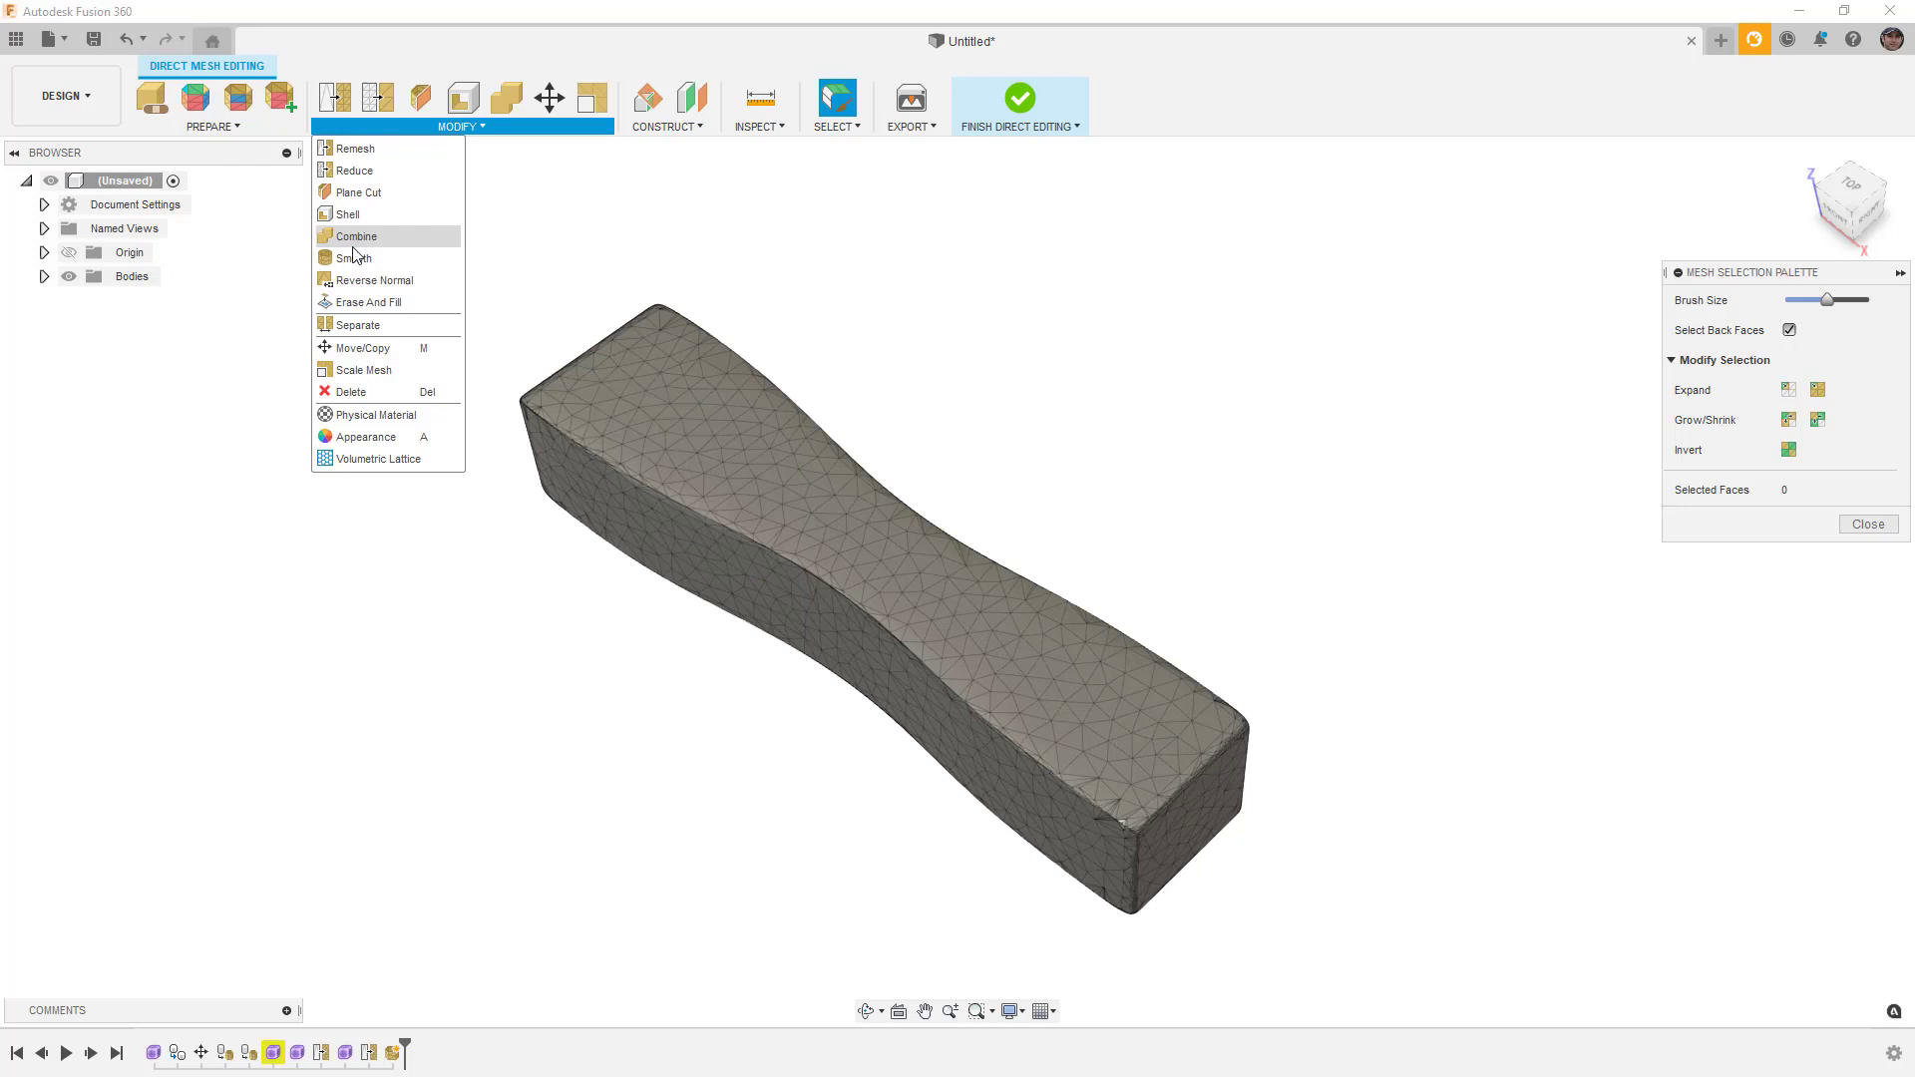
click(992, 342)
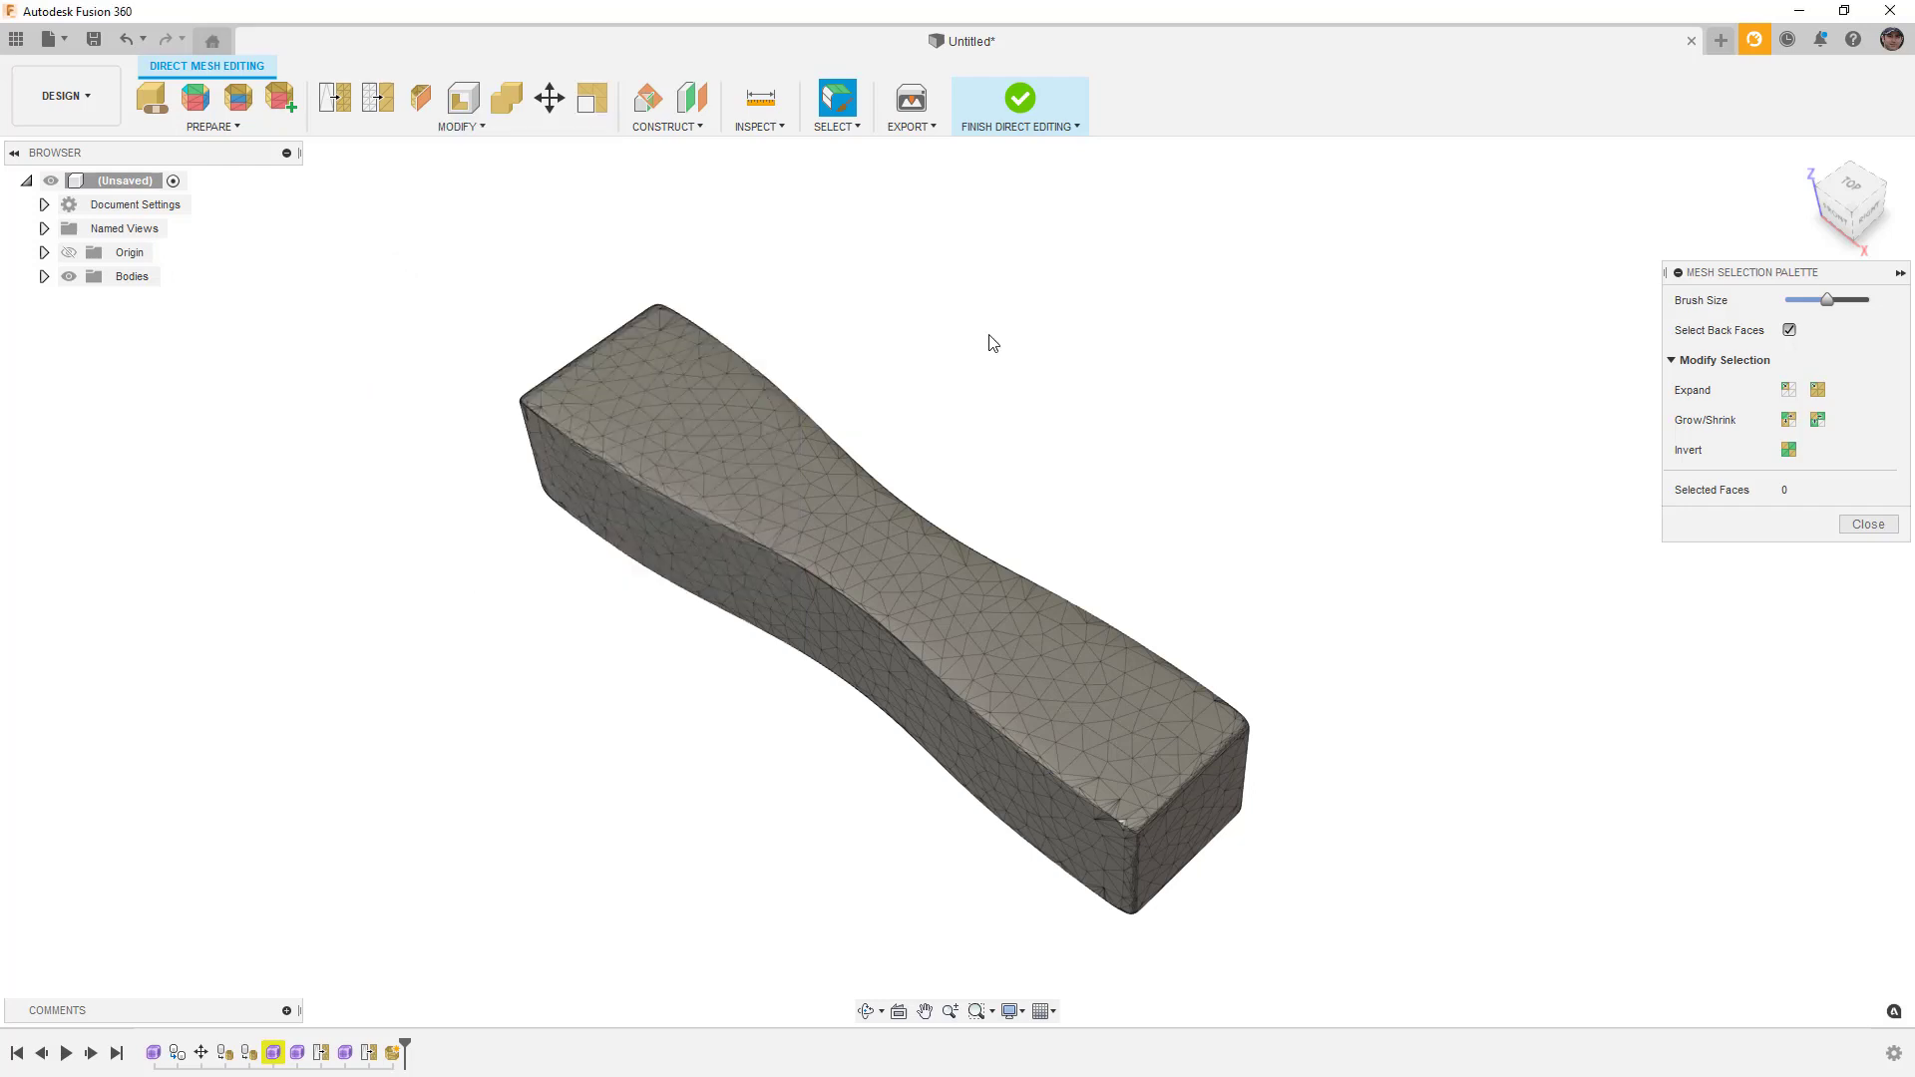
click(1021, 109)
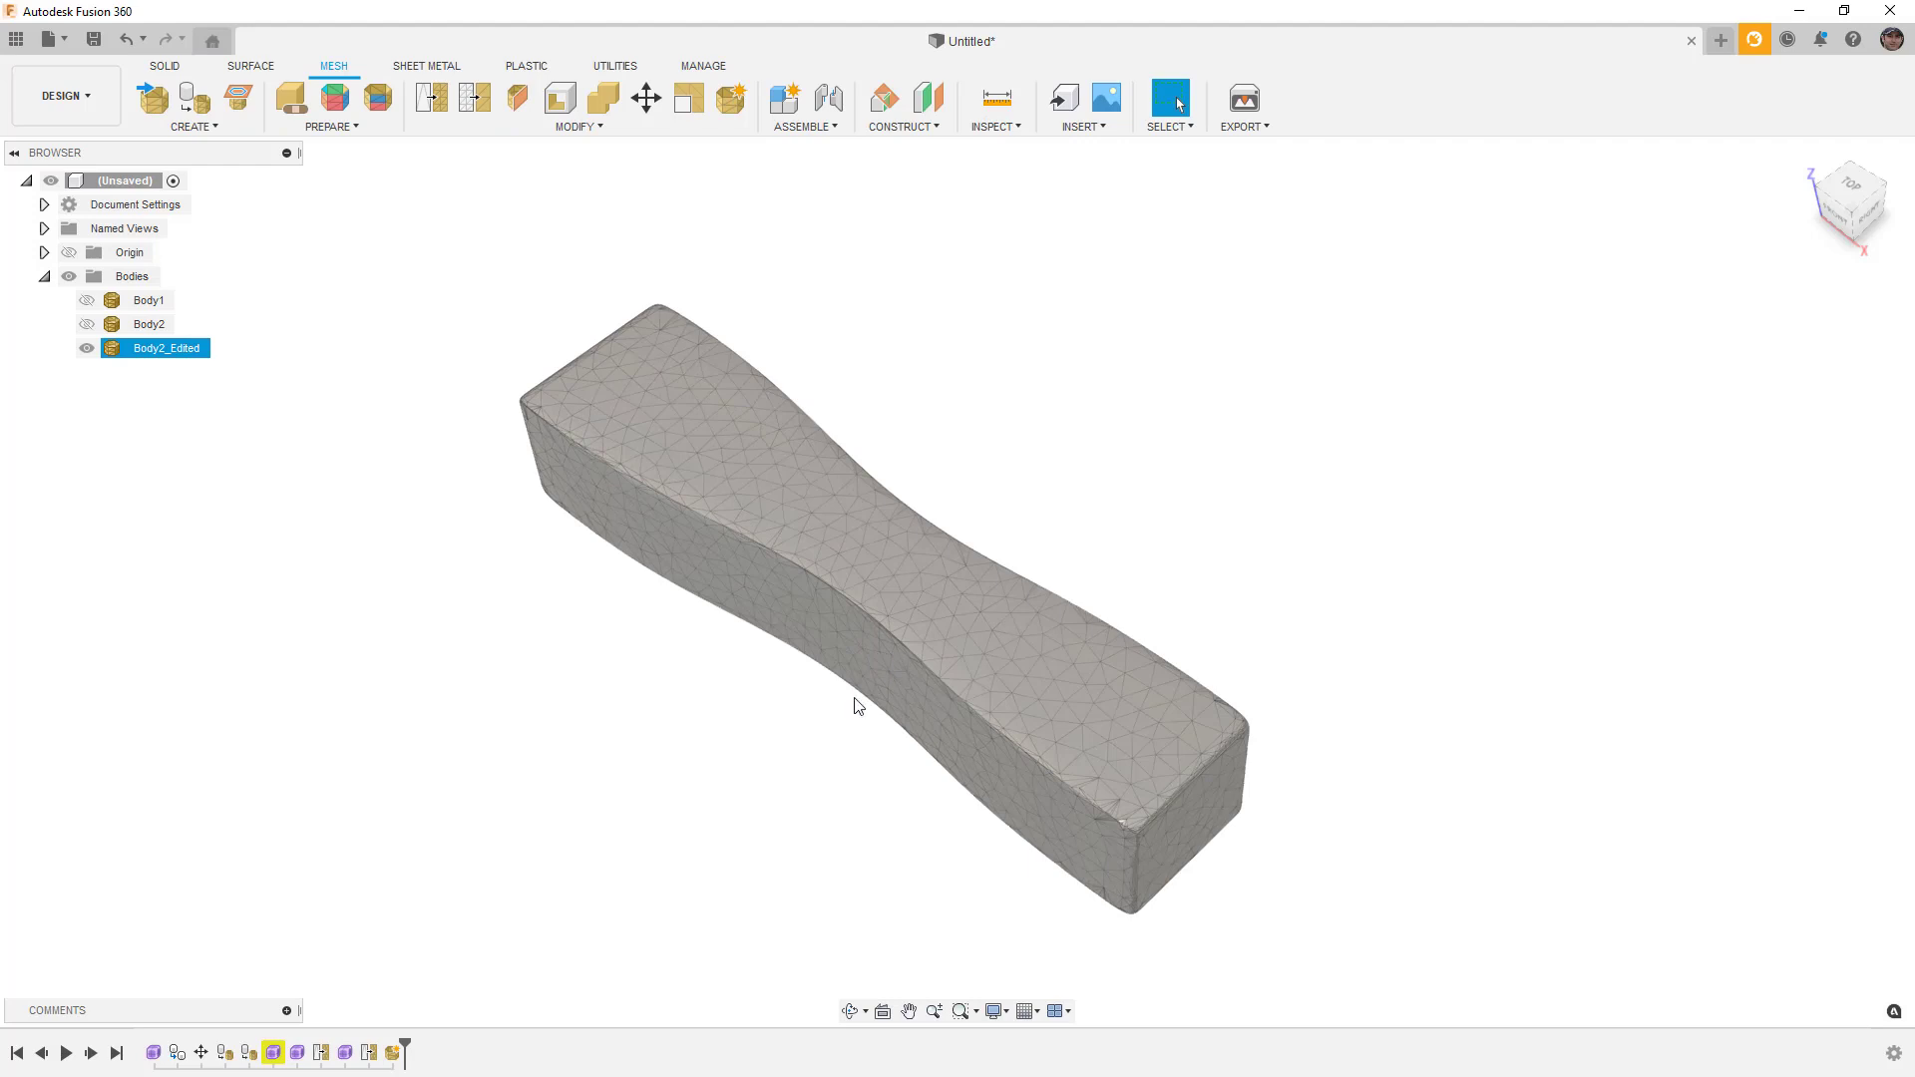
click(677, 751)
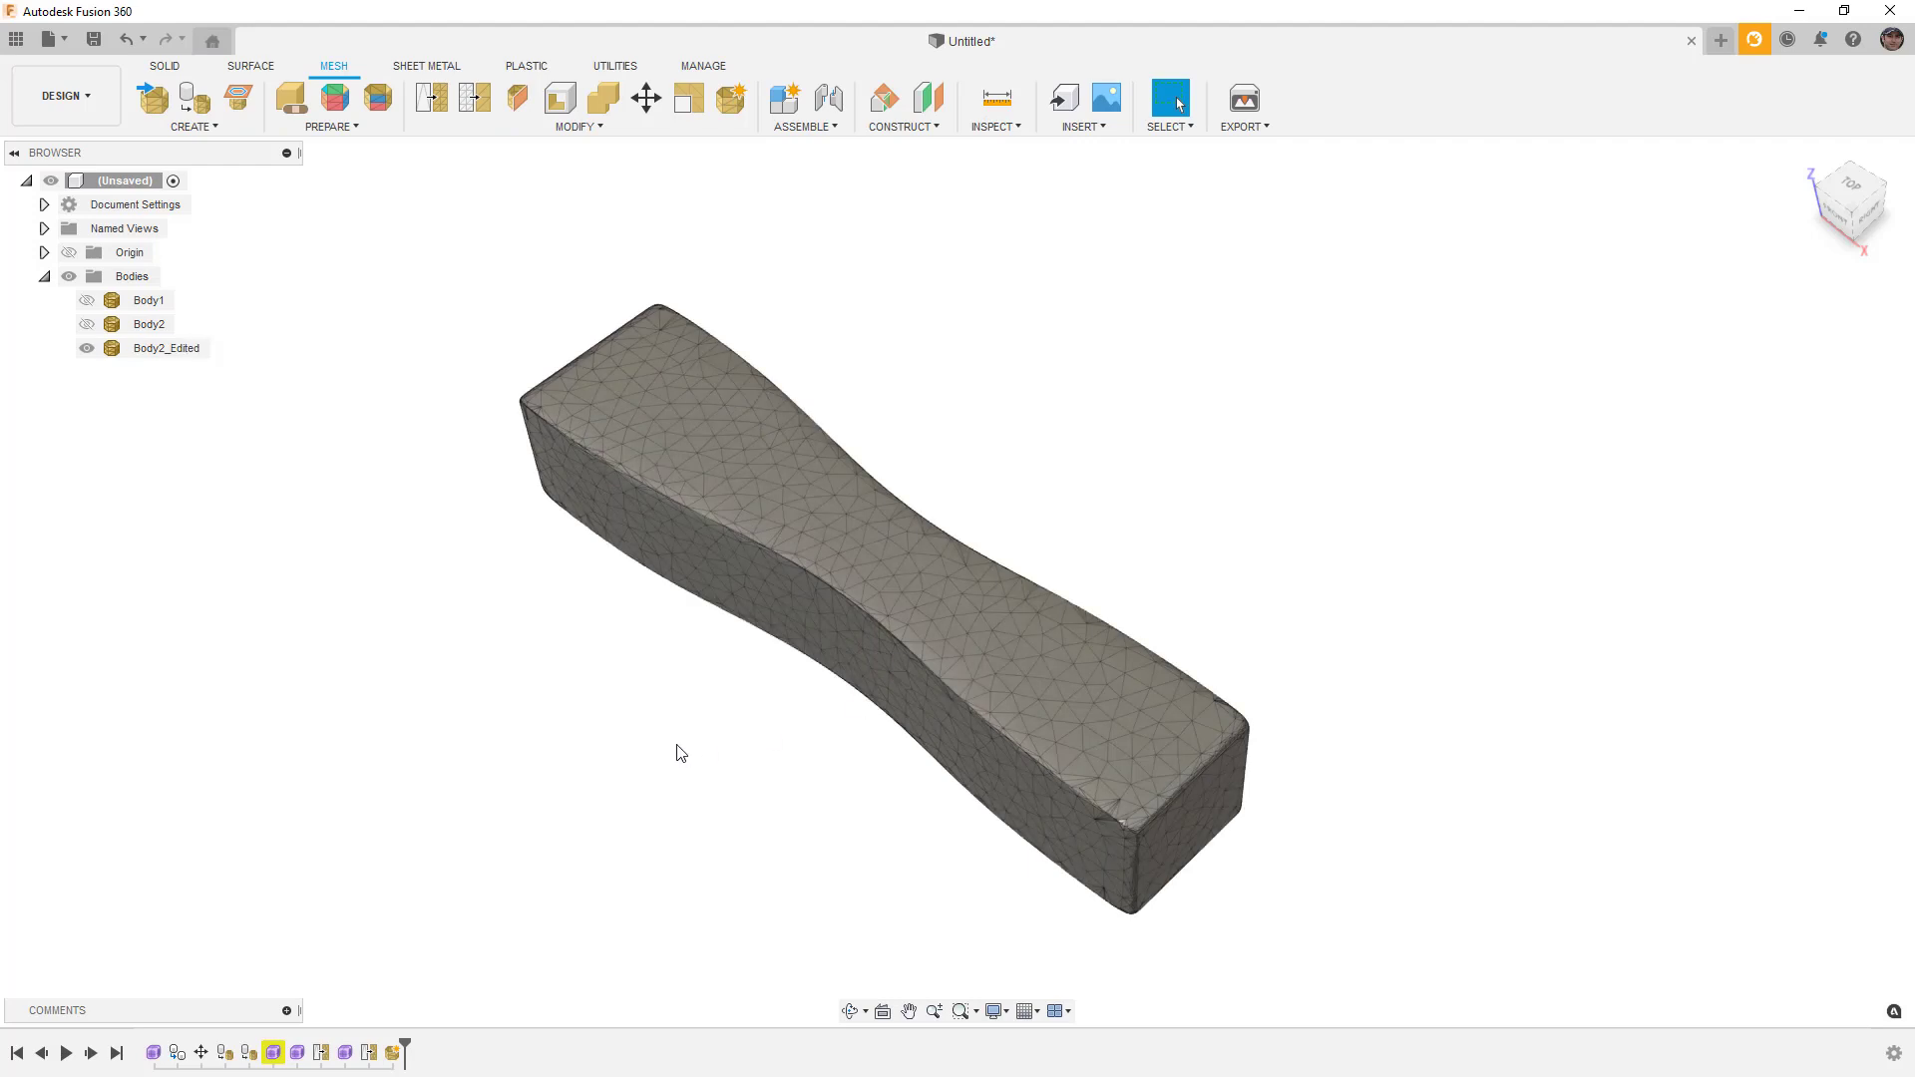